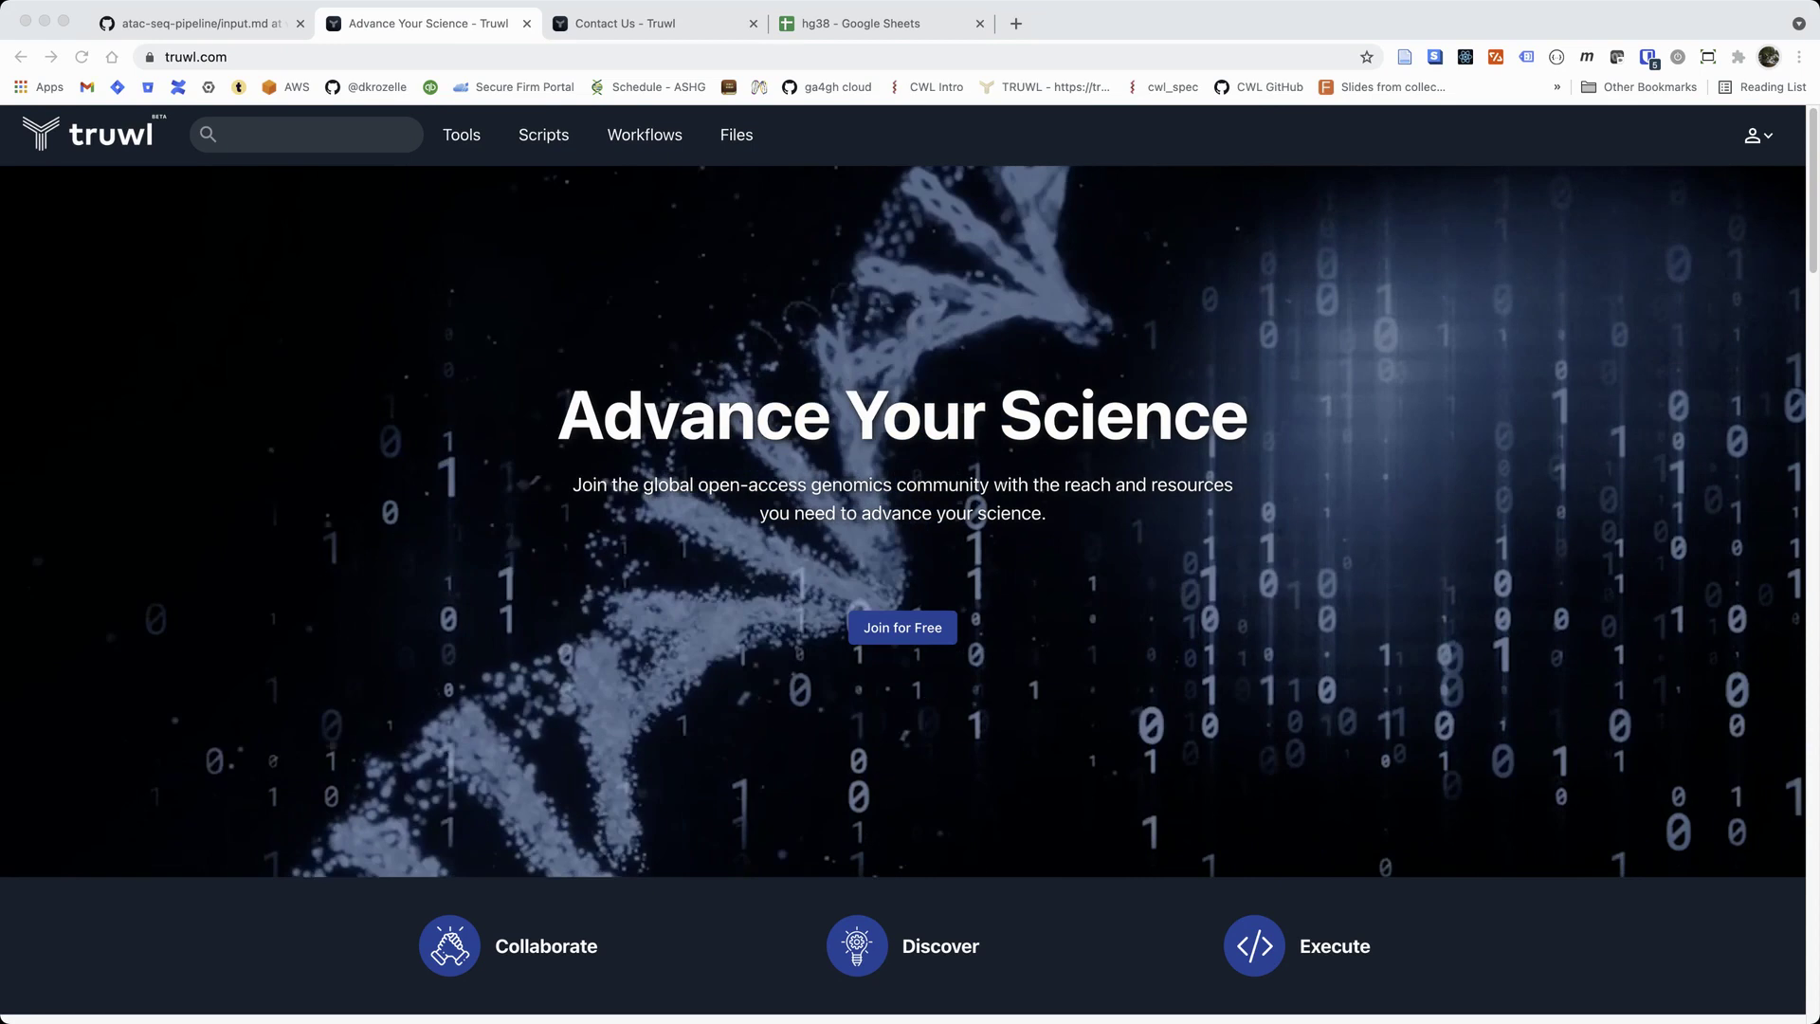
# Step: Filter the workflows by the ENCODE topic and open the ENCODE ATAC-seq pipeline
pyautogui.click(644, 135)
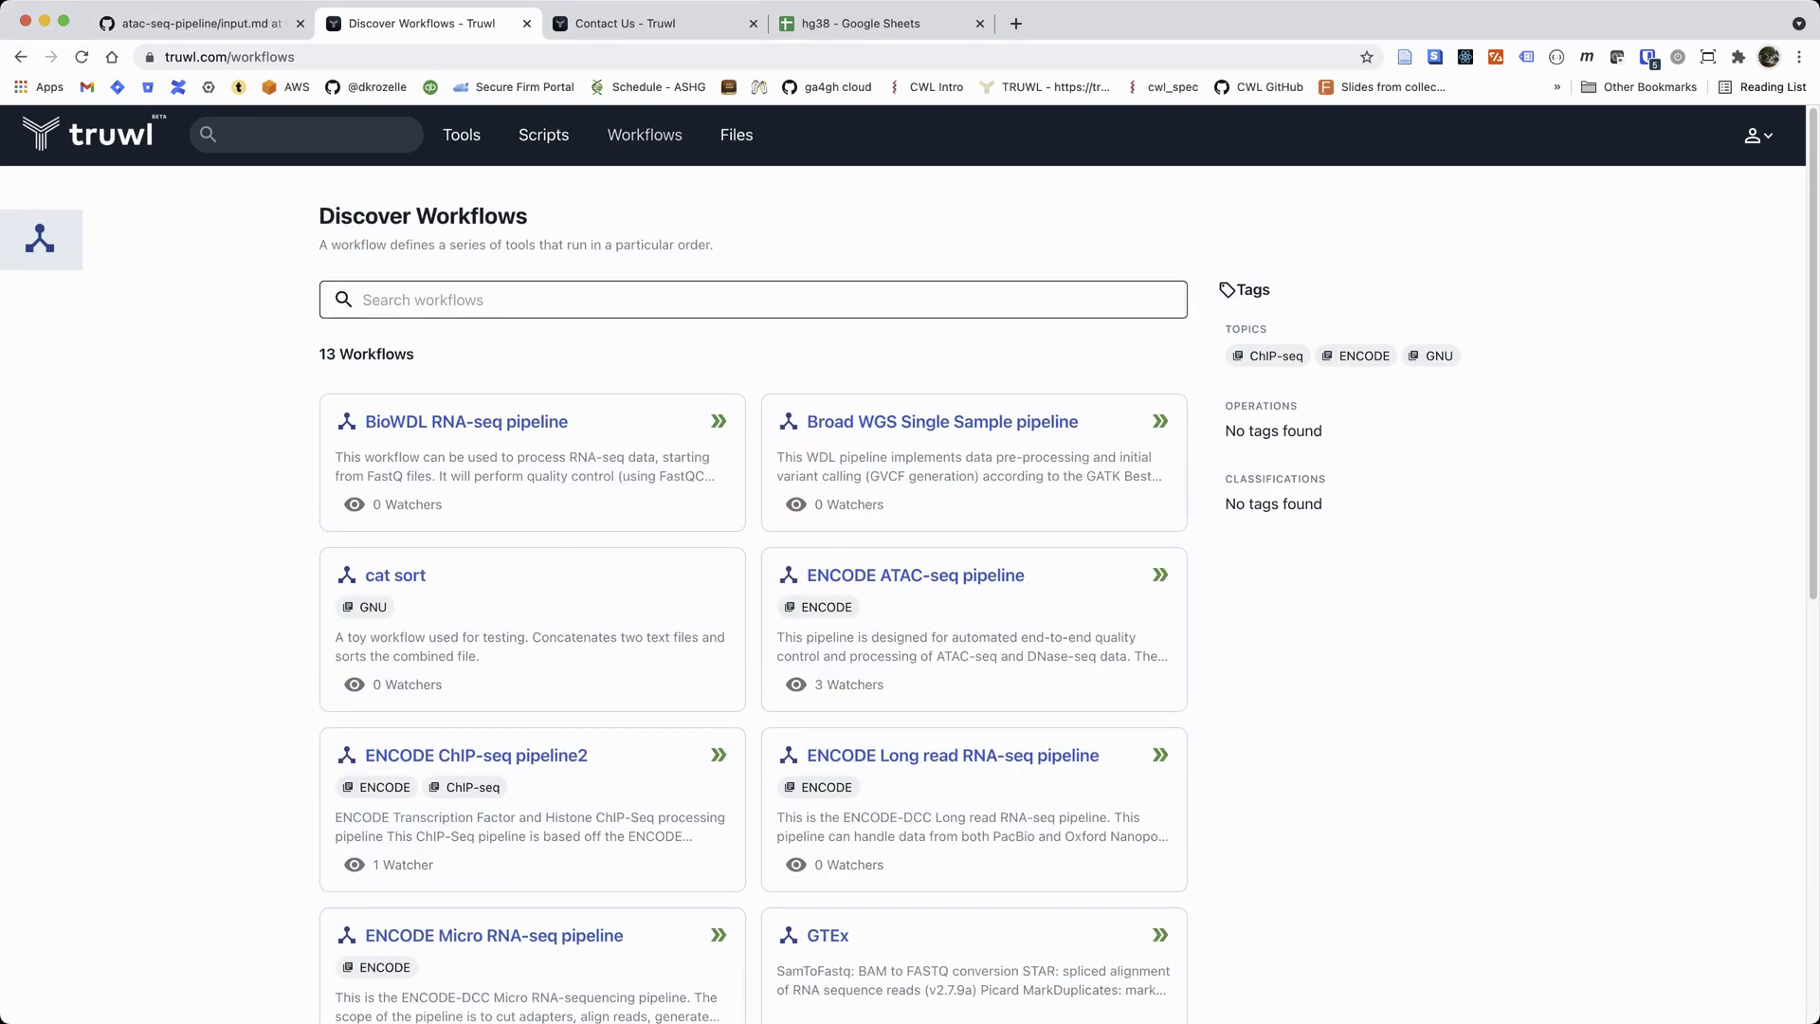
pyautogui.click(1358, 356)
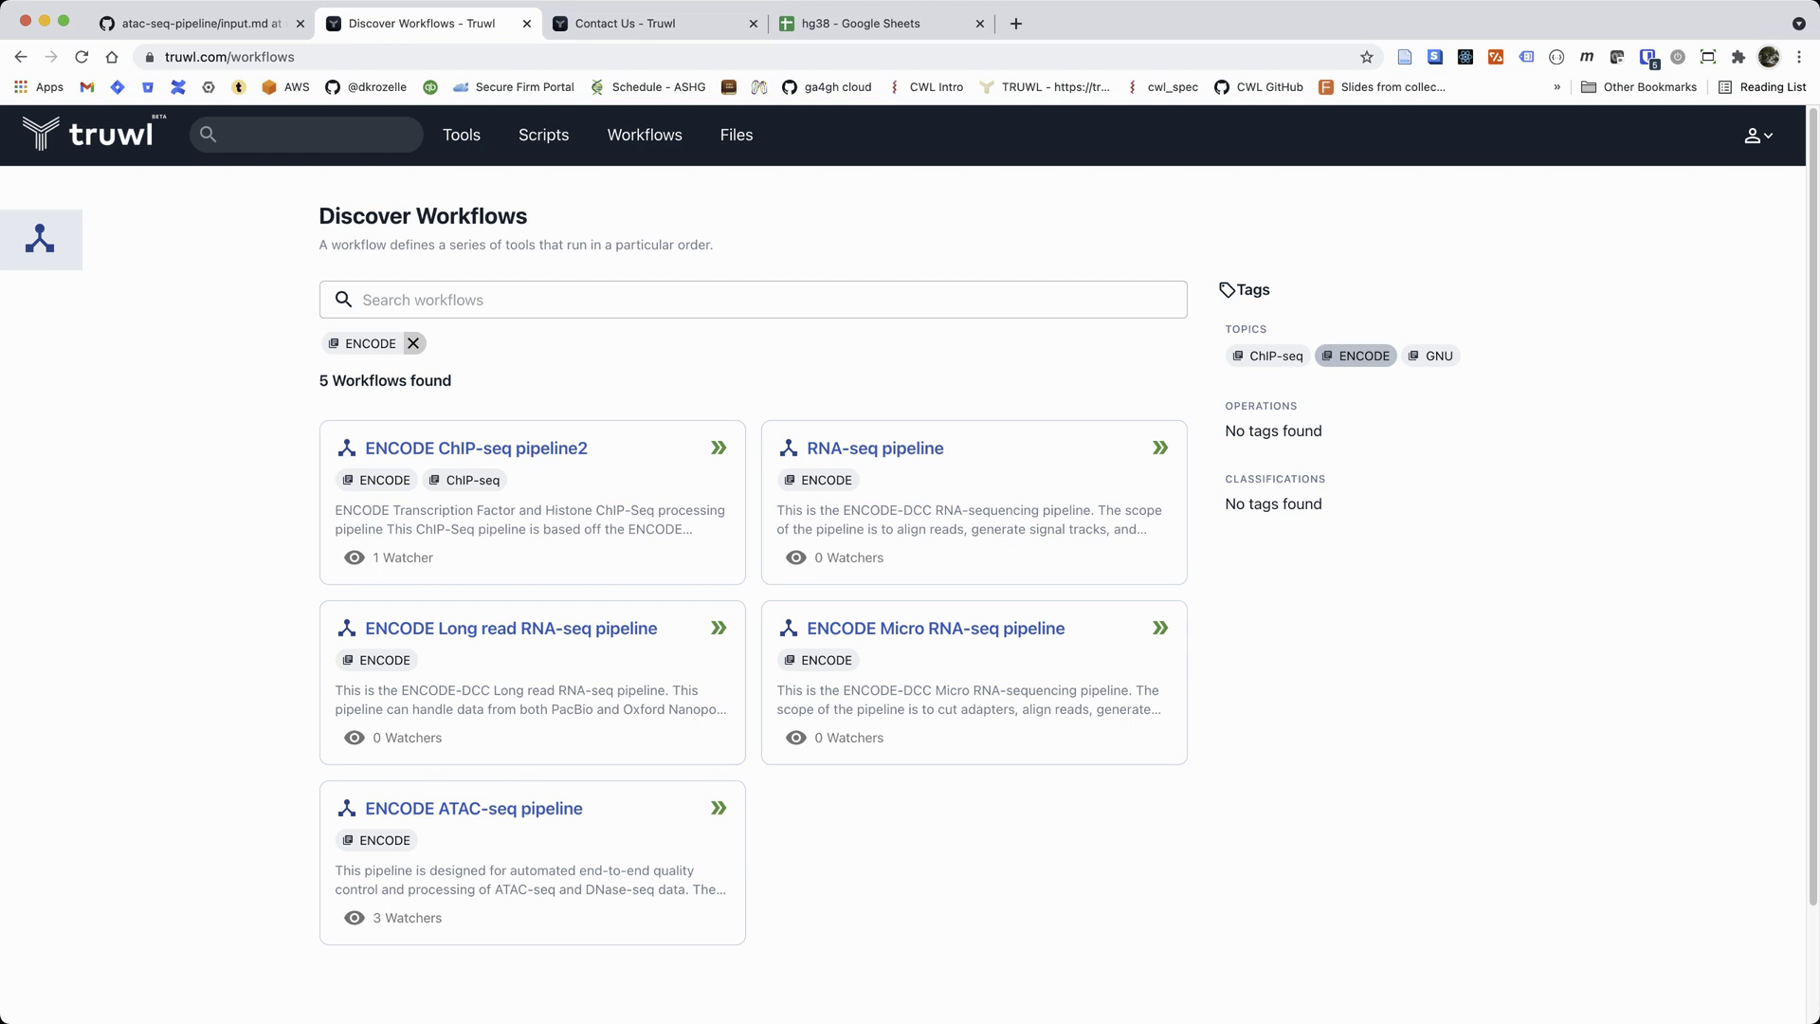
pyautogui.click(474, 808)
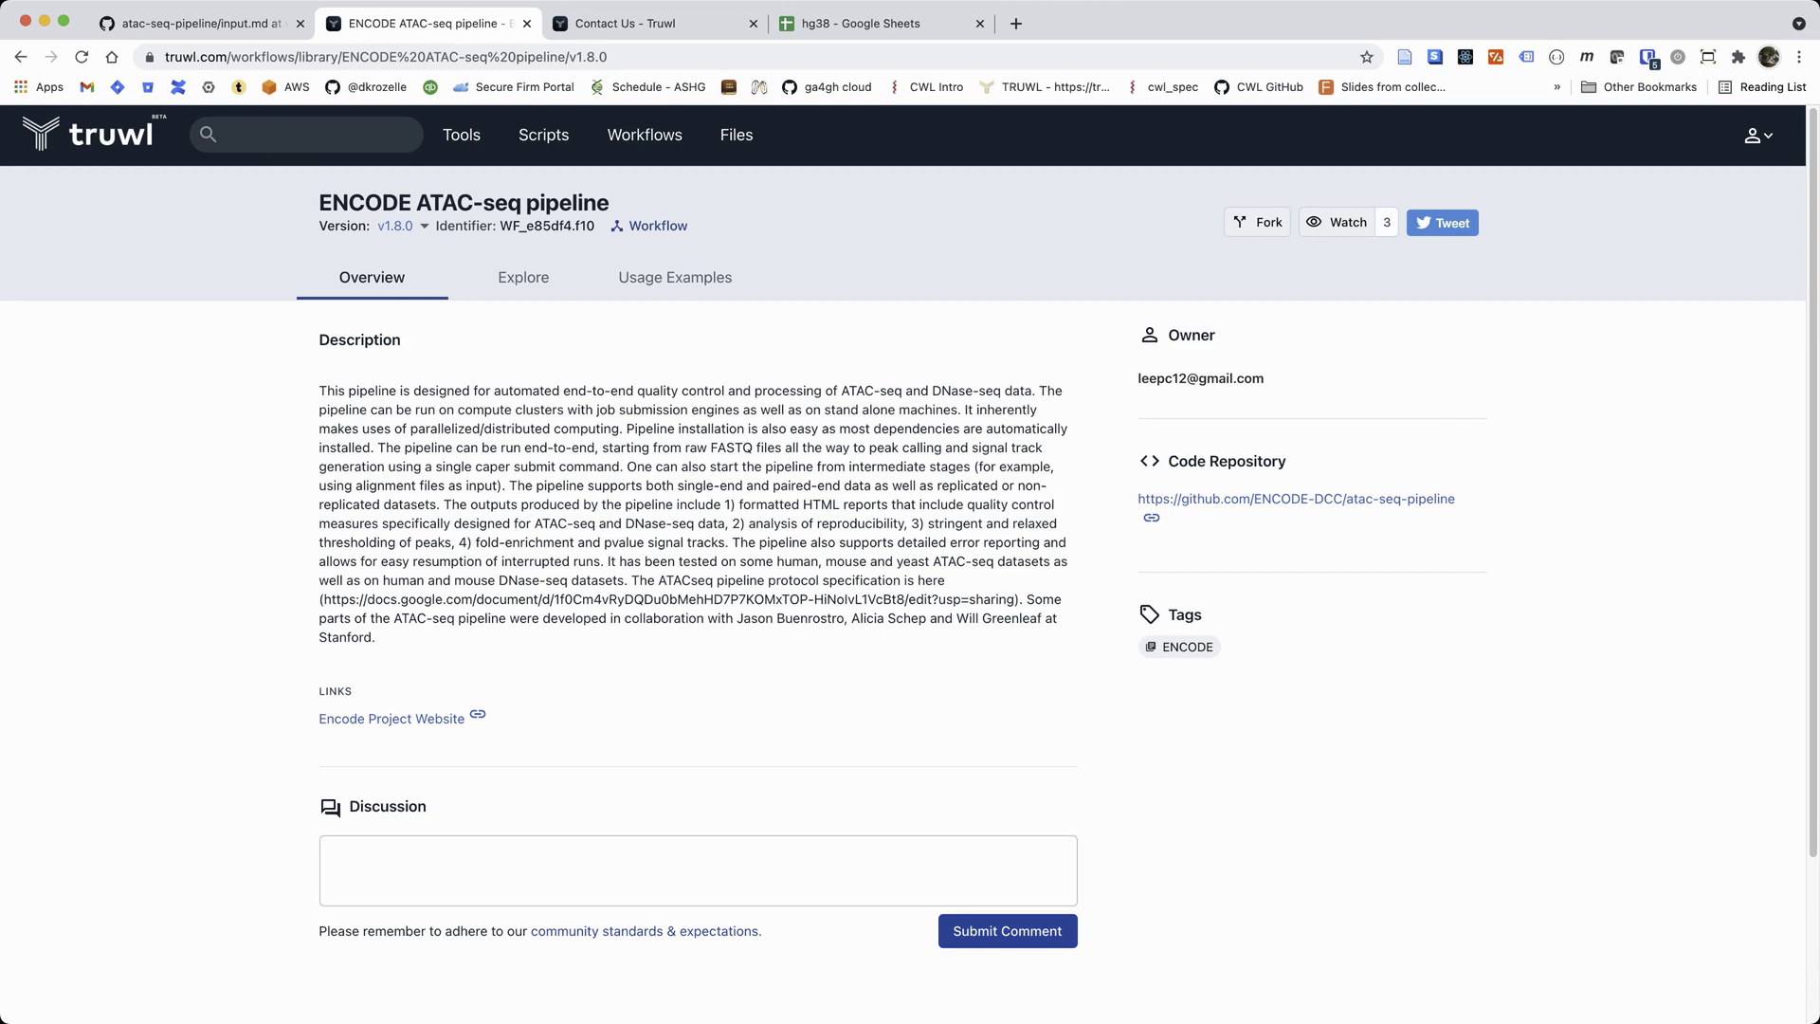
# Step: Fork the ENCODE ATAC-seq pipeline as a blank instance, keeping the suggested name and description
pyautogui.moveTo(1200, 378)
pyautogui.scroll(-3, 910, 588)
pyautogui.scroll(3, 910, 588)
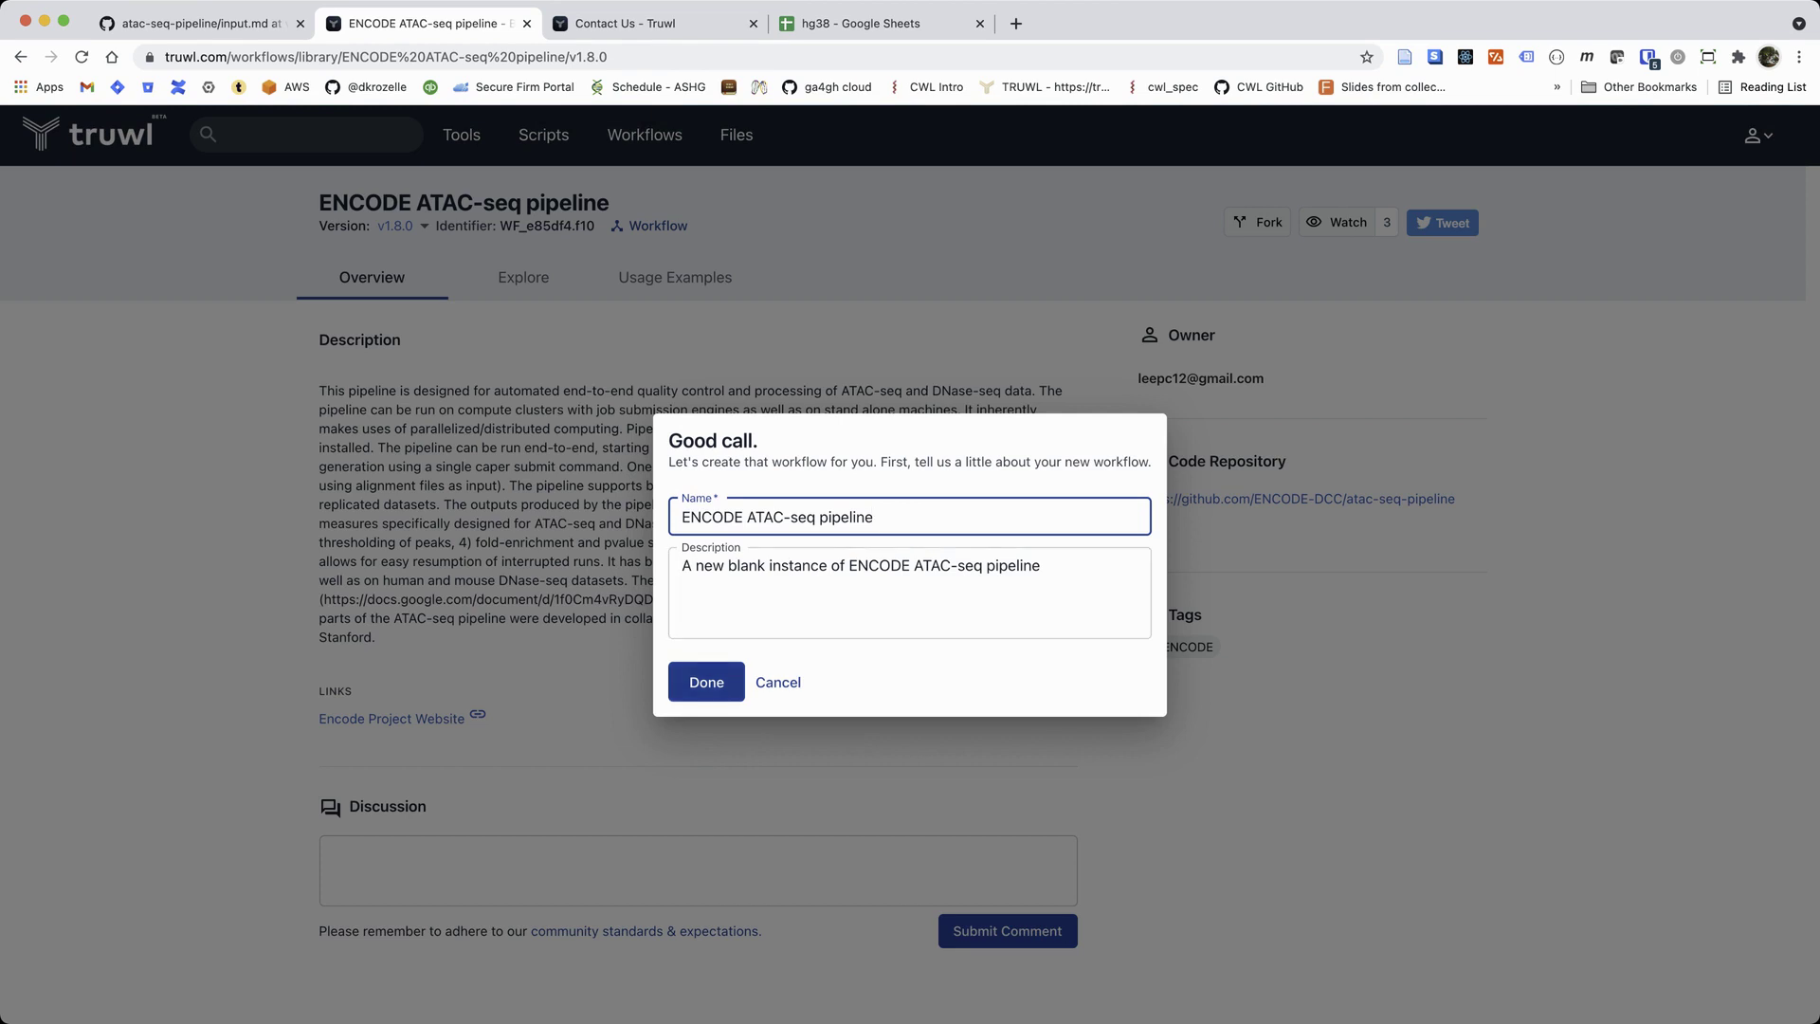
pyautogui.click(707, 682)
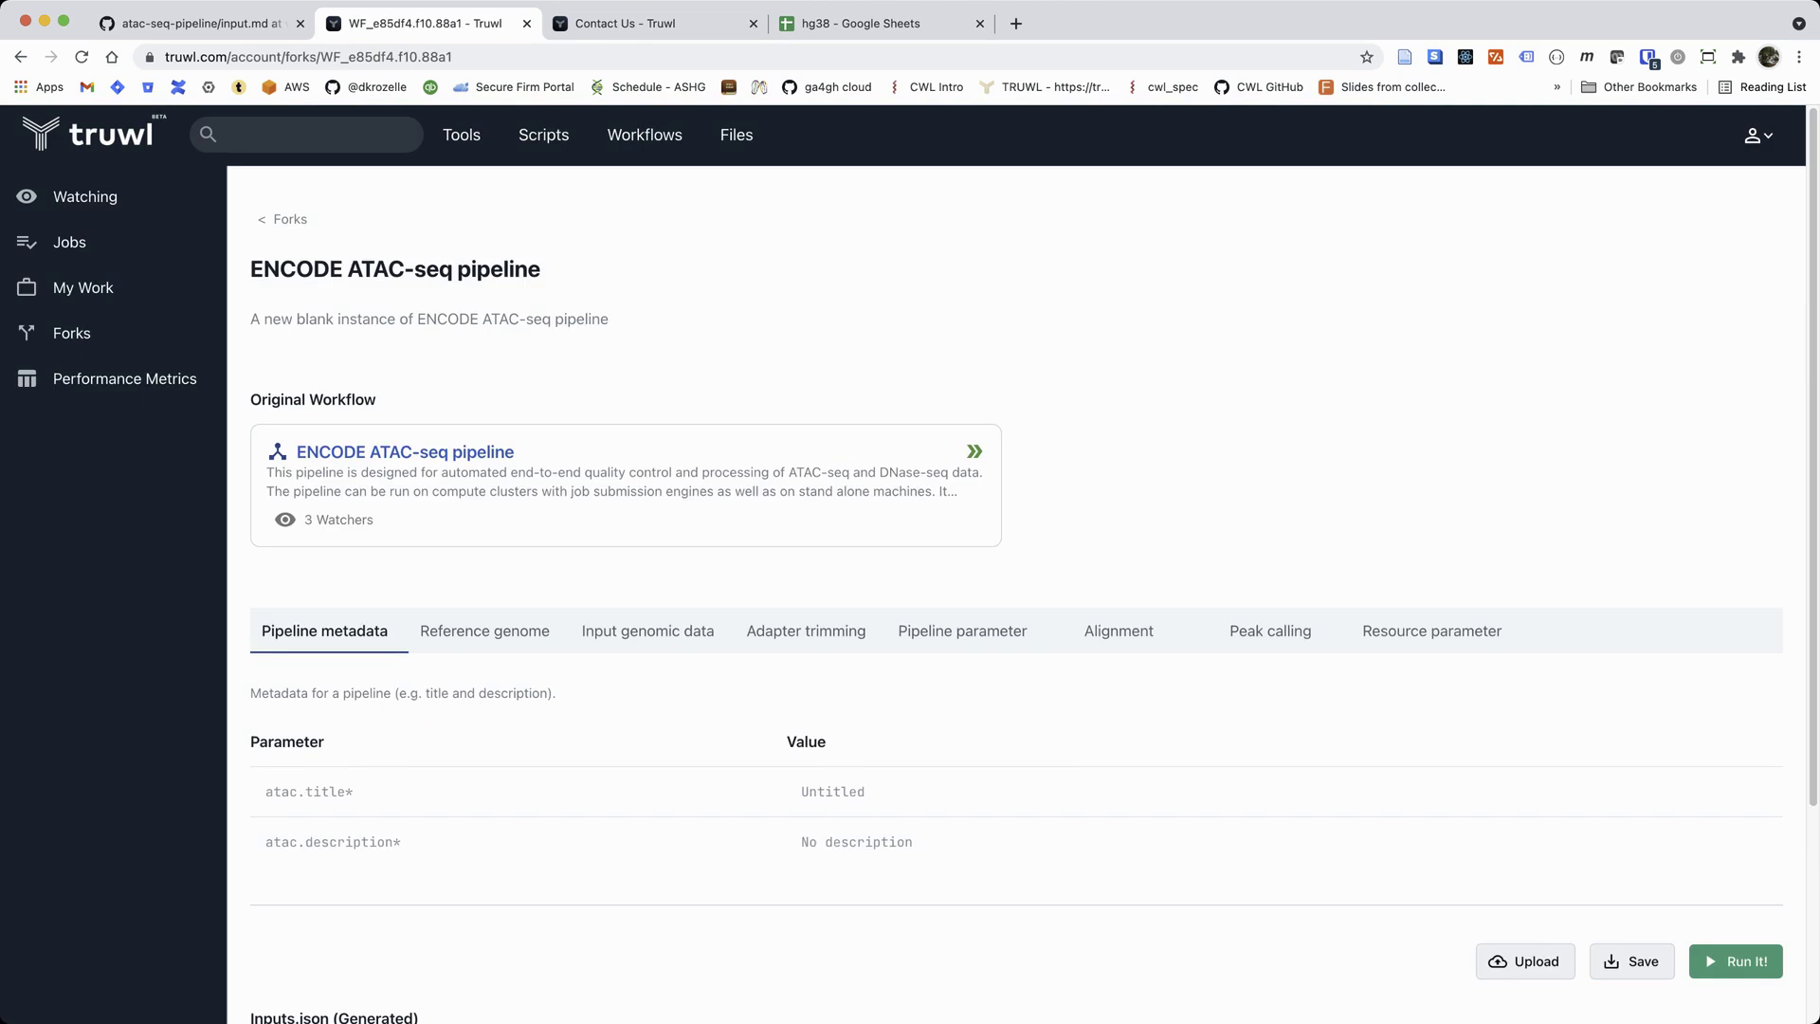
pyautogui.scroll(-3, 1033, 569)
pyautogui.scroll(3, 1033, 569)
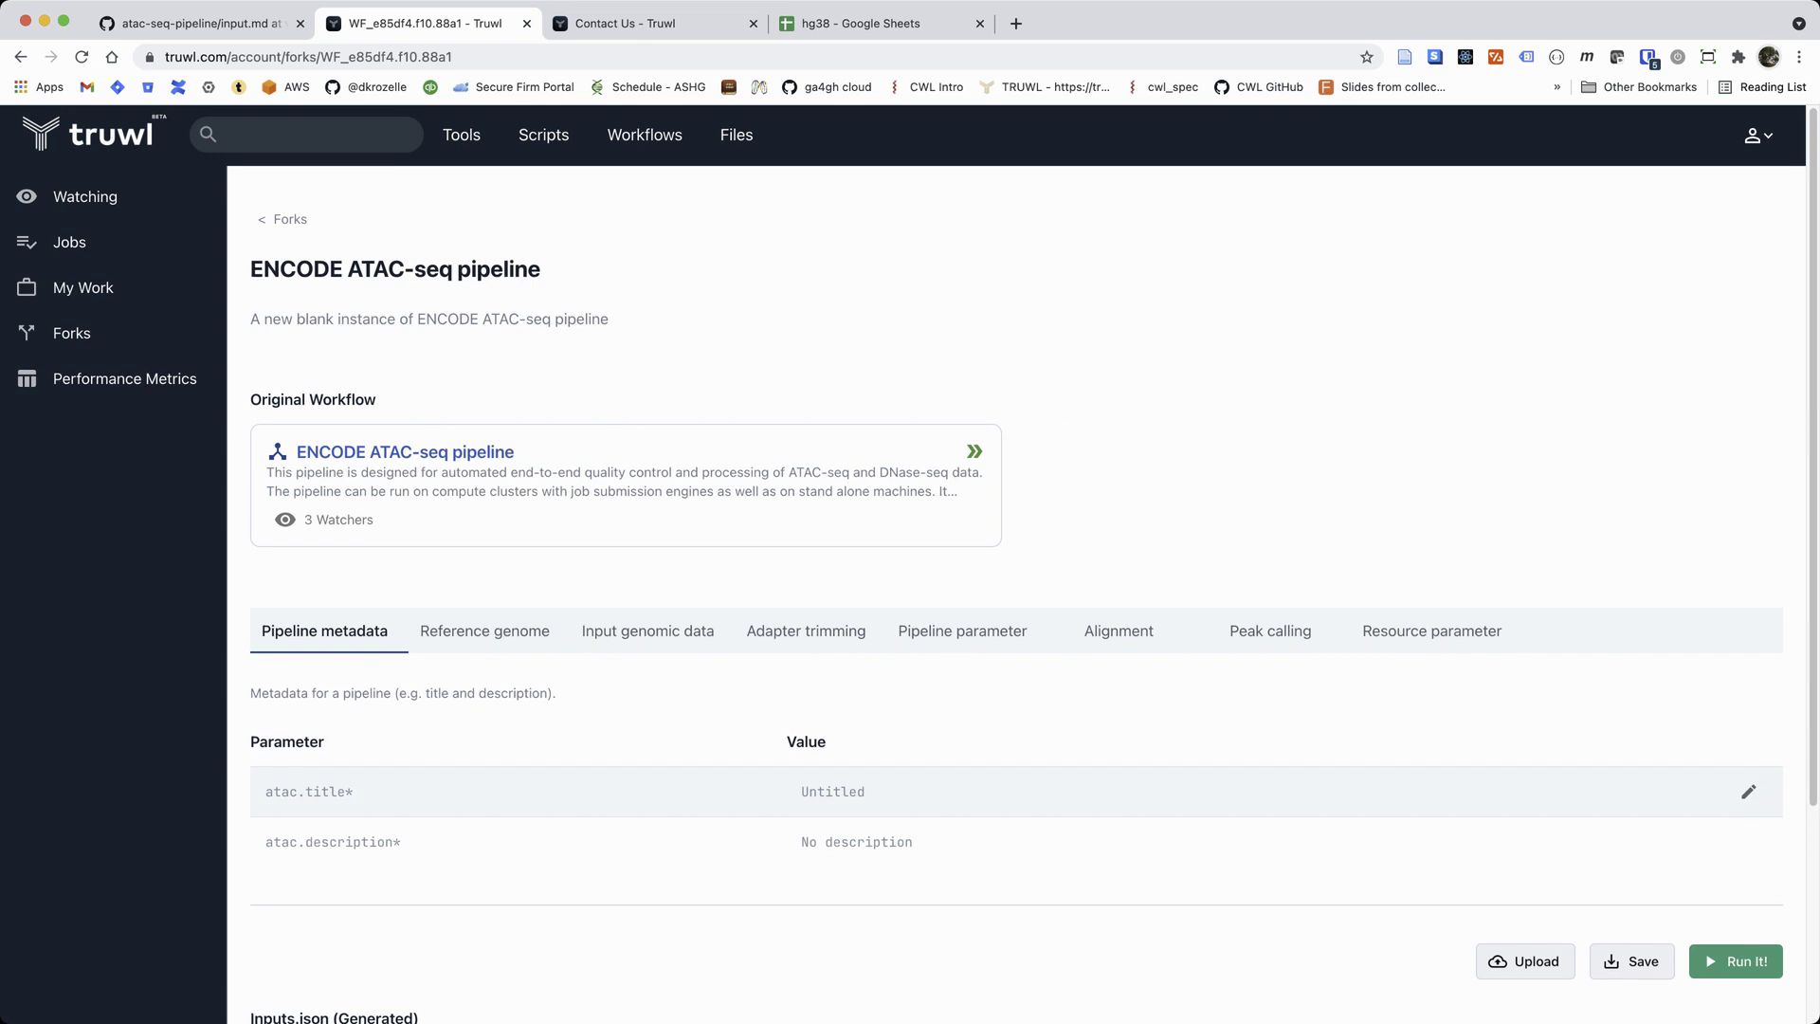
pyautogui.click(1748, 791)
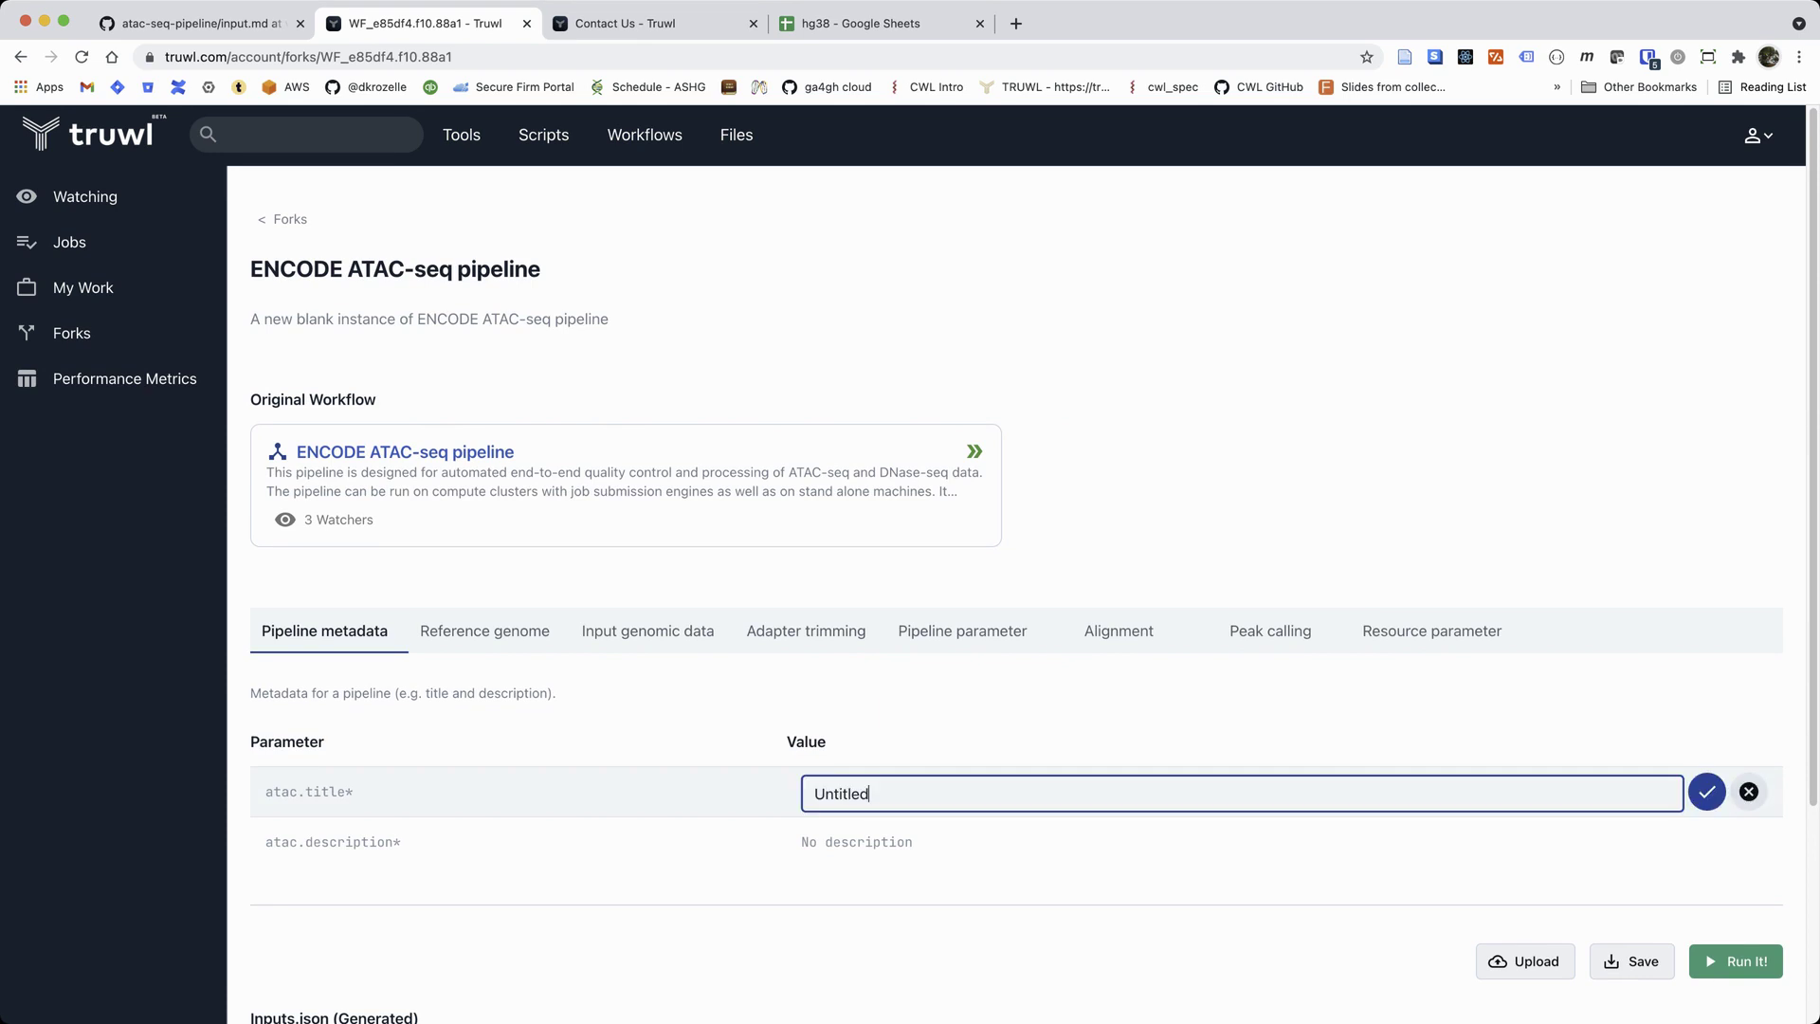
pyautogui.click(1748, 791)
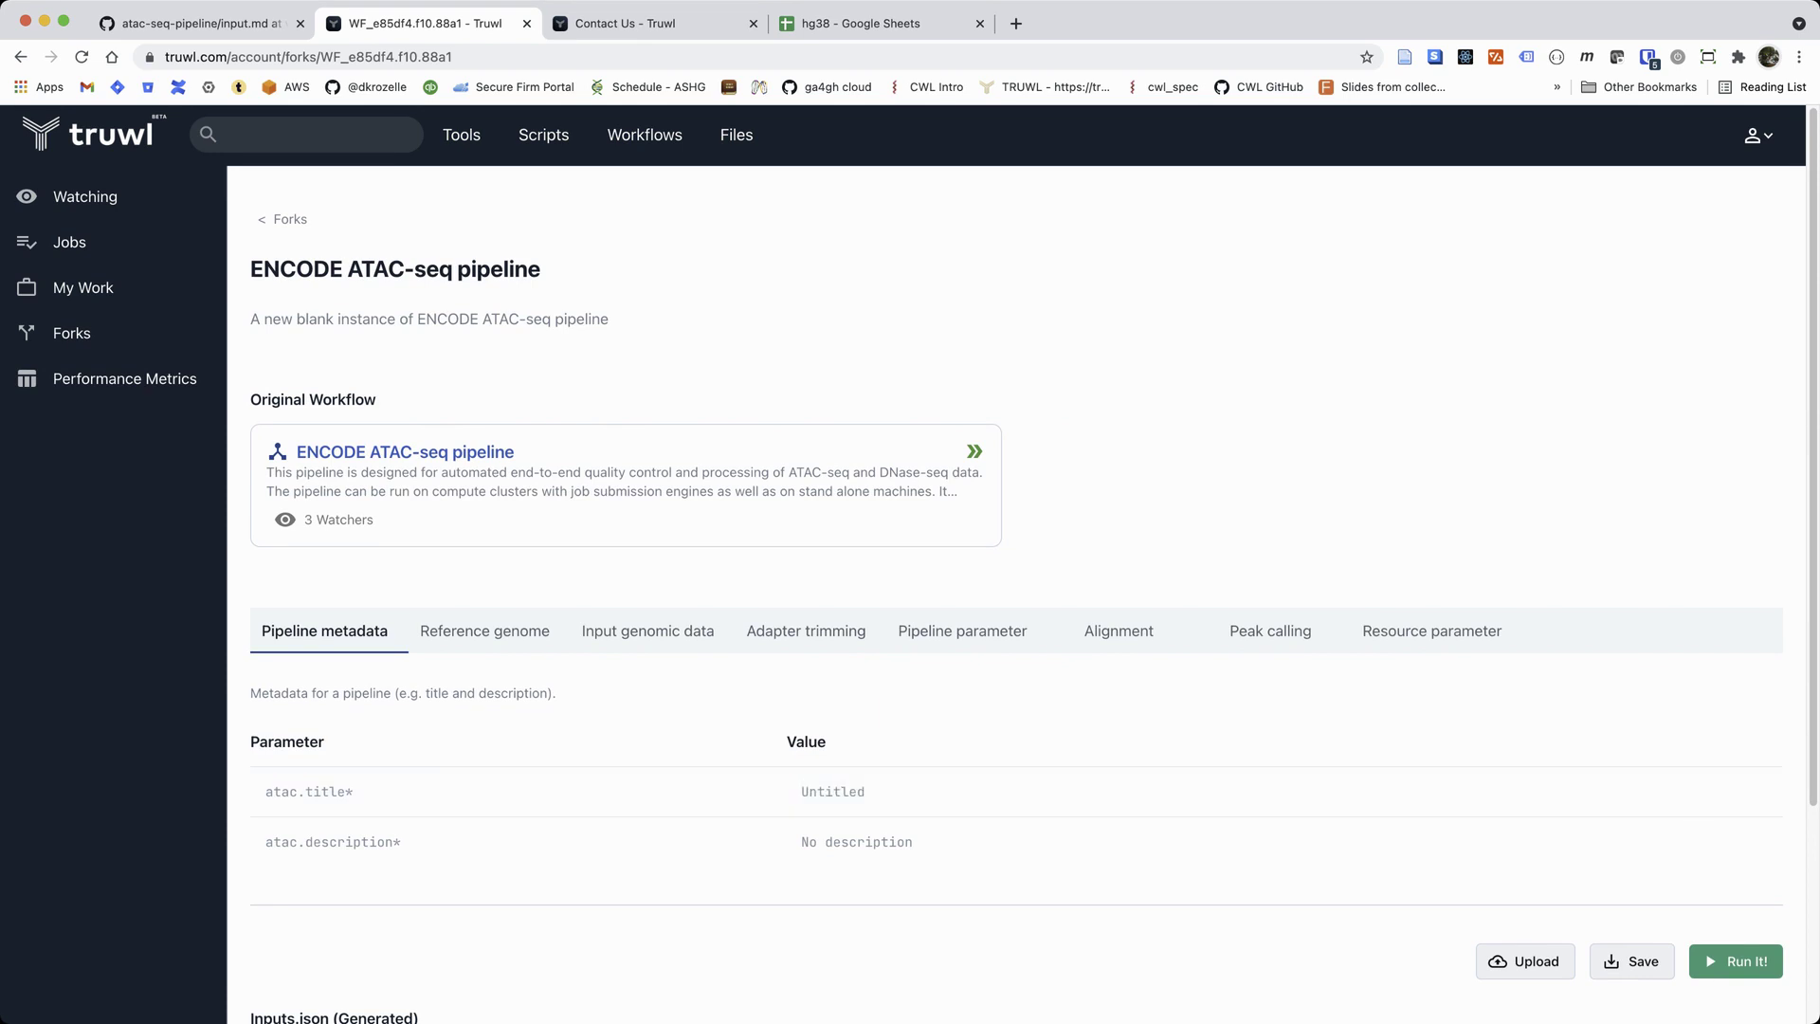
# Step: Review the blank fork's reference genome, input genomic data, adapter trimming and pipeline parameter settings
pyautogui.click(484, 630)
pyautogui.click(648, 630)
pyautogui.click(806, 631)
pyautogui.click(961, 630)
pyautogui.scroll(-10, 961, 854)
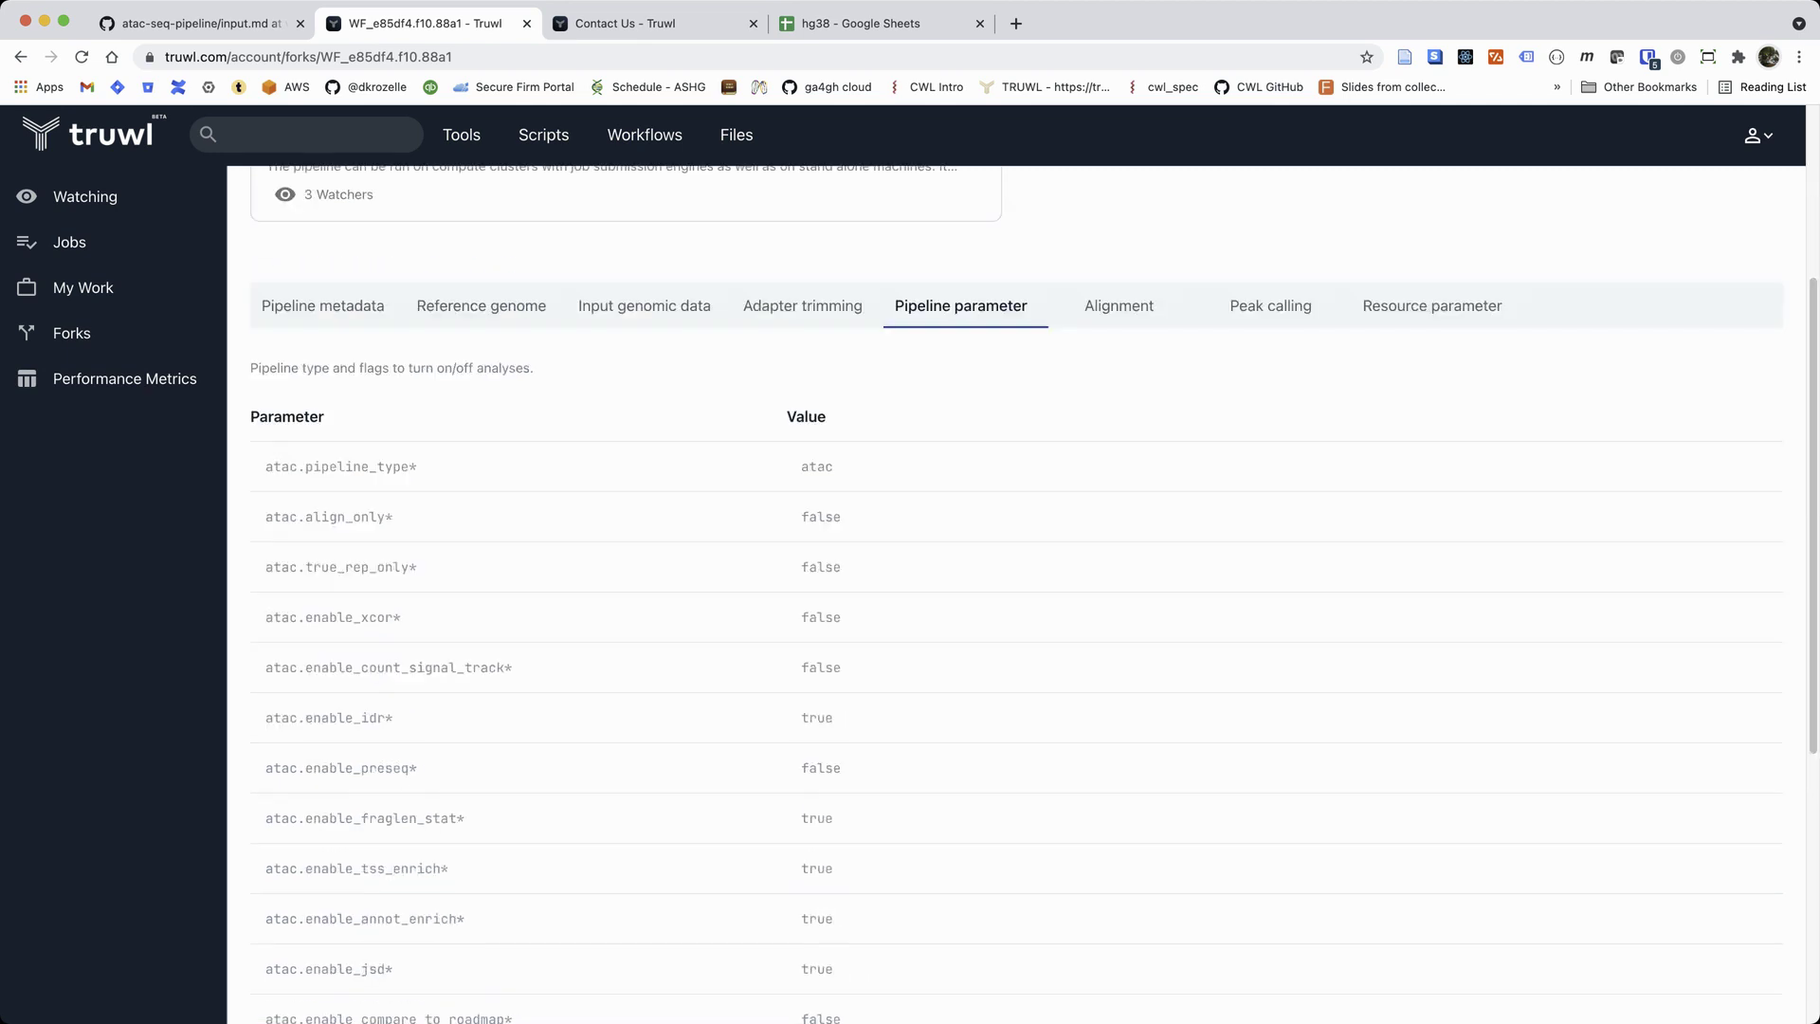
pyautogui.scroll(9, 962, 853)
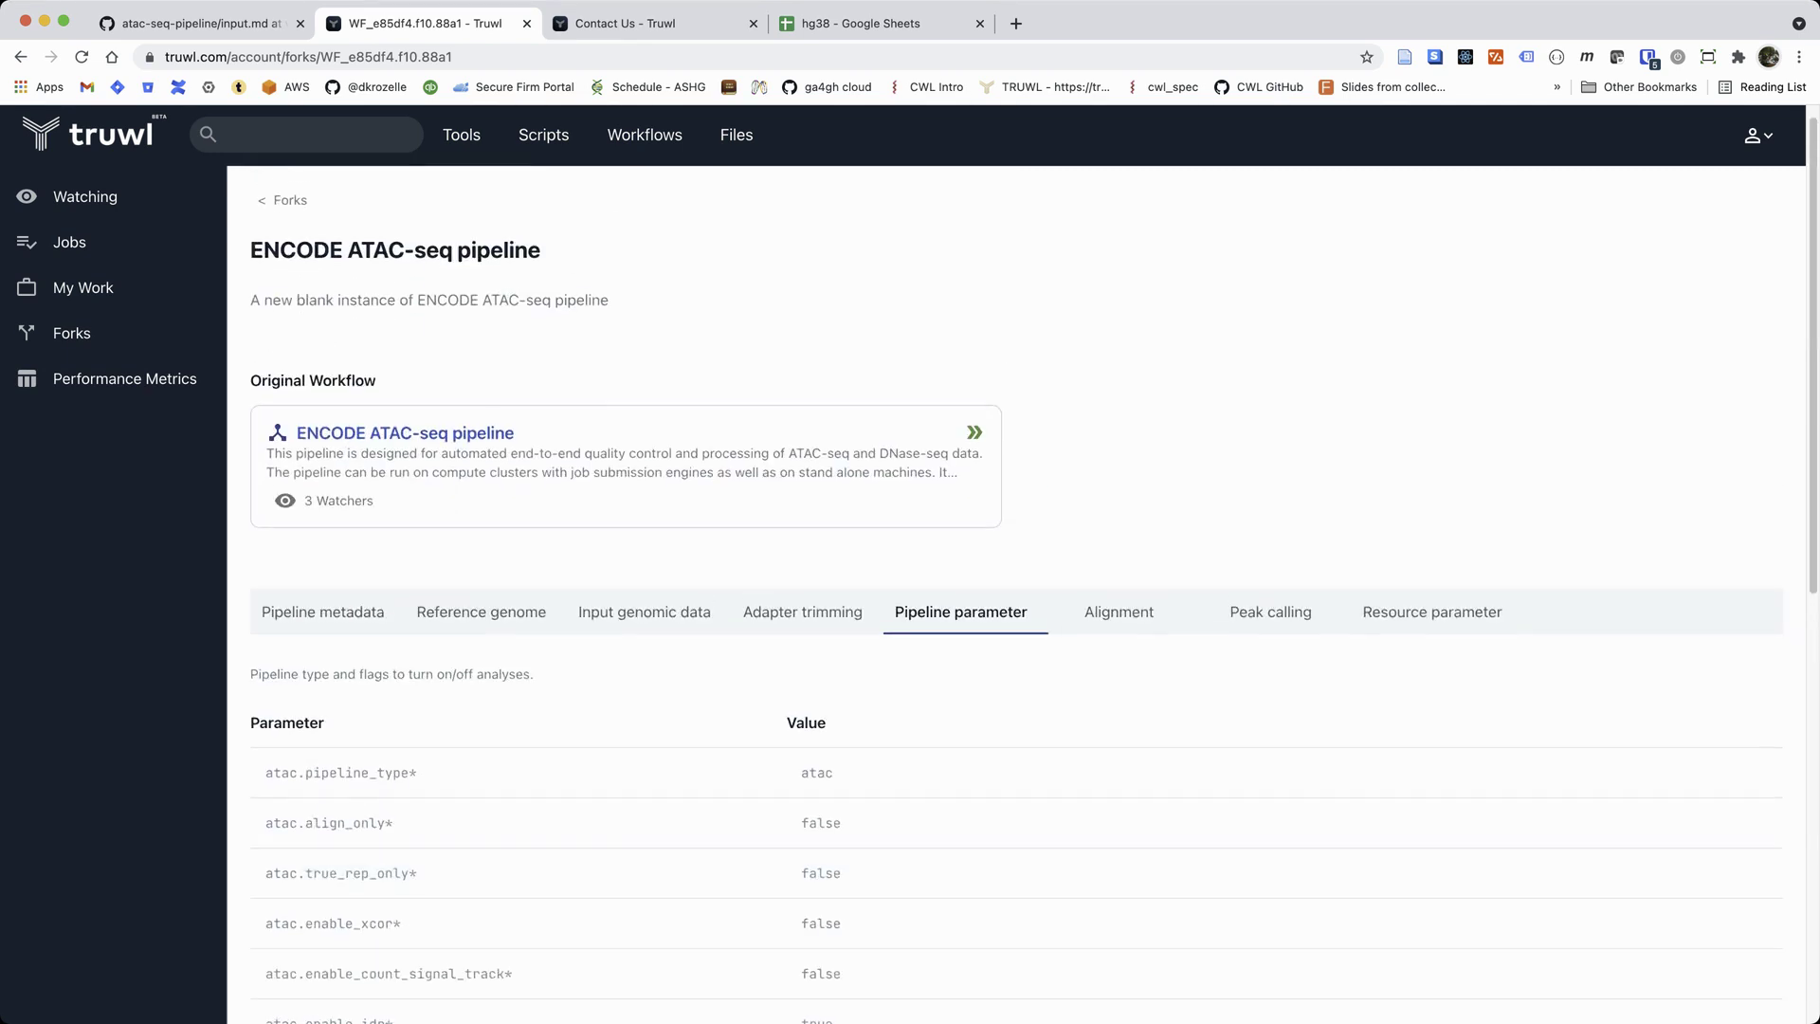
# Step: Read the help descriptions of atac.pipeline_type, atac.align_only and atac.true_rep_only
pyautogui.moveTo(341, 771)
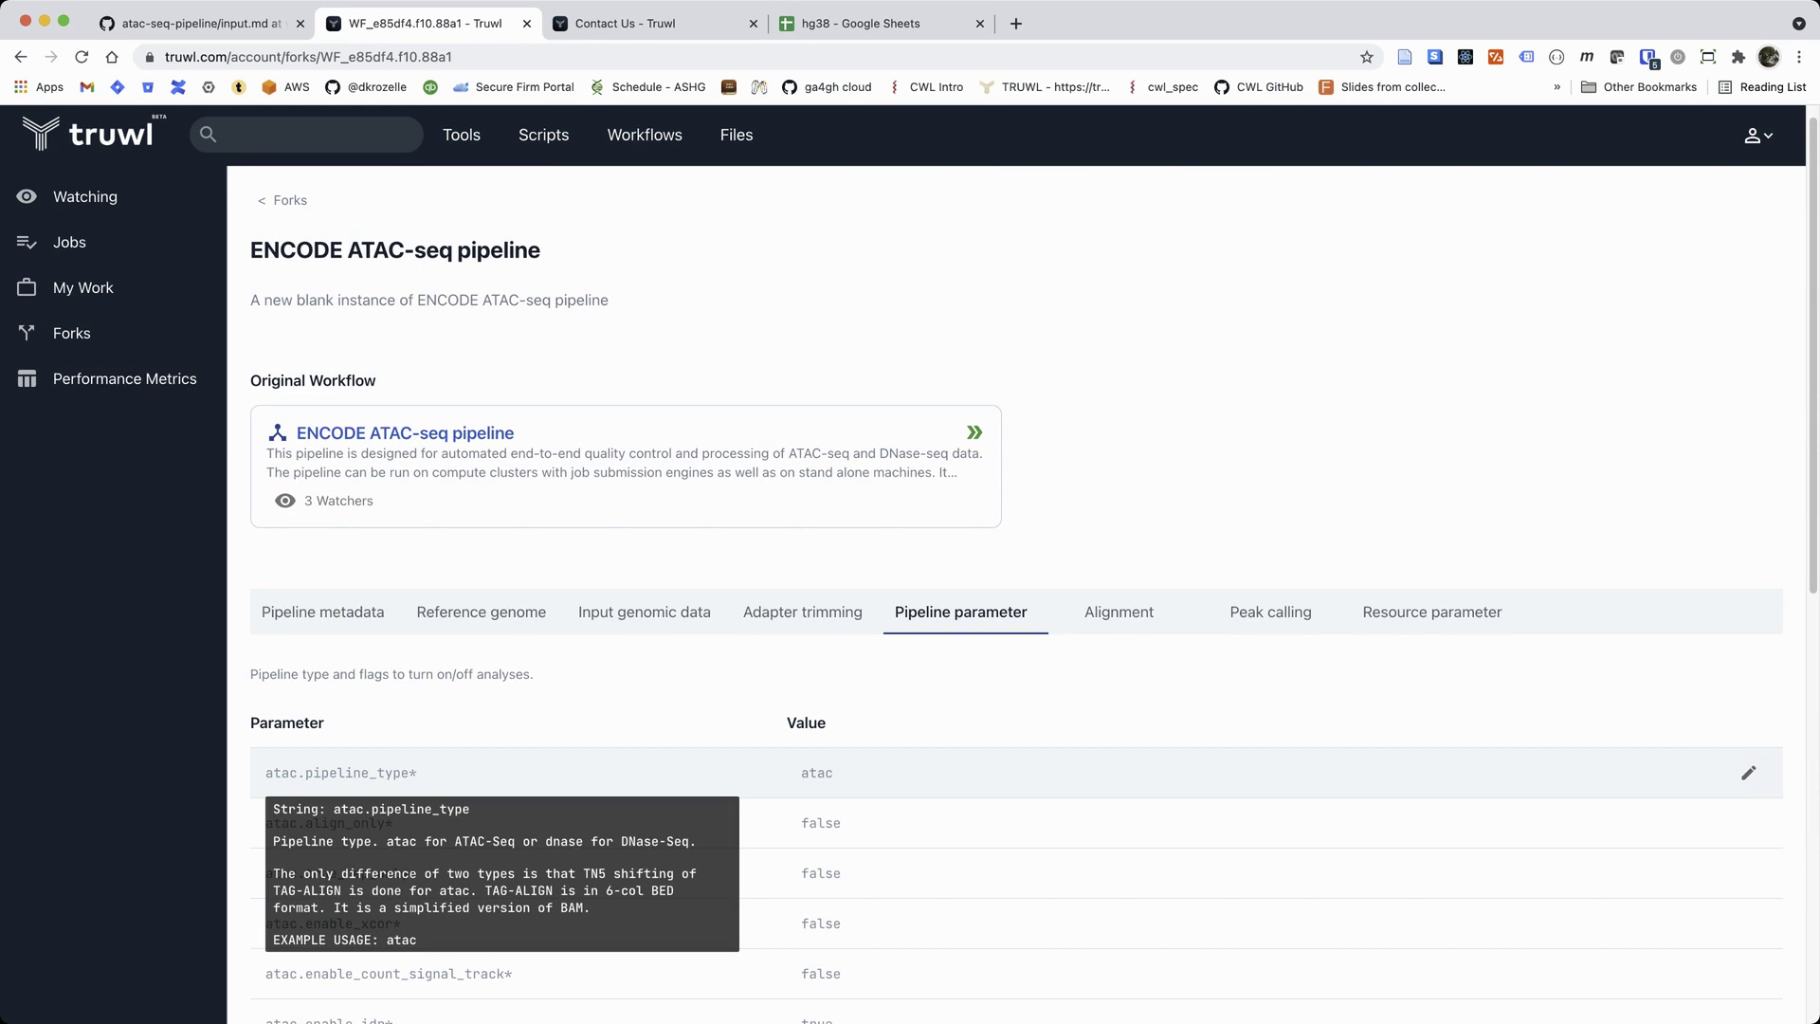
pyautogui.moveTo(327, 823)
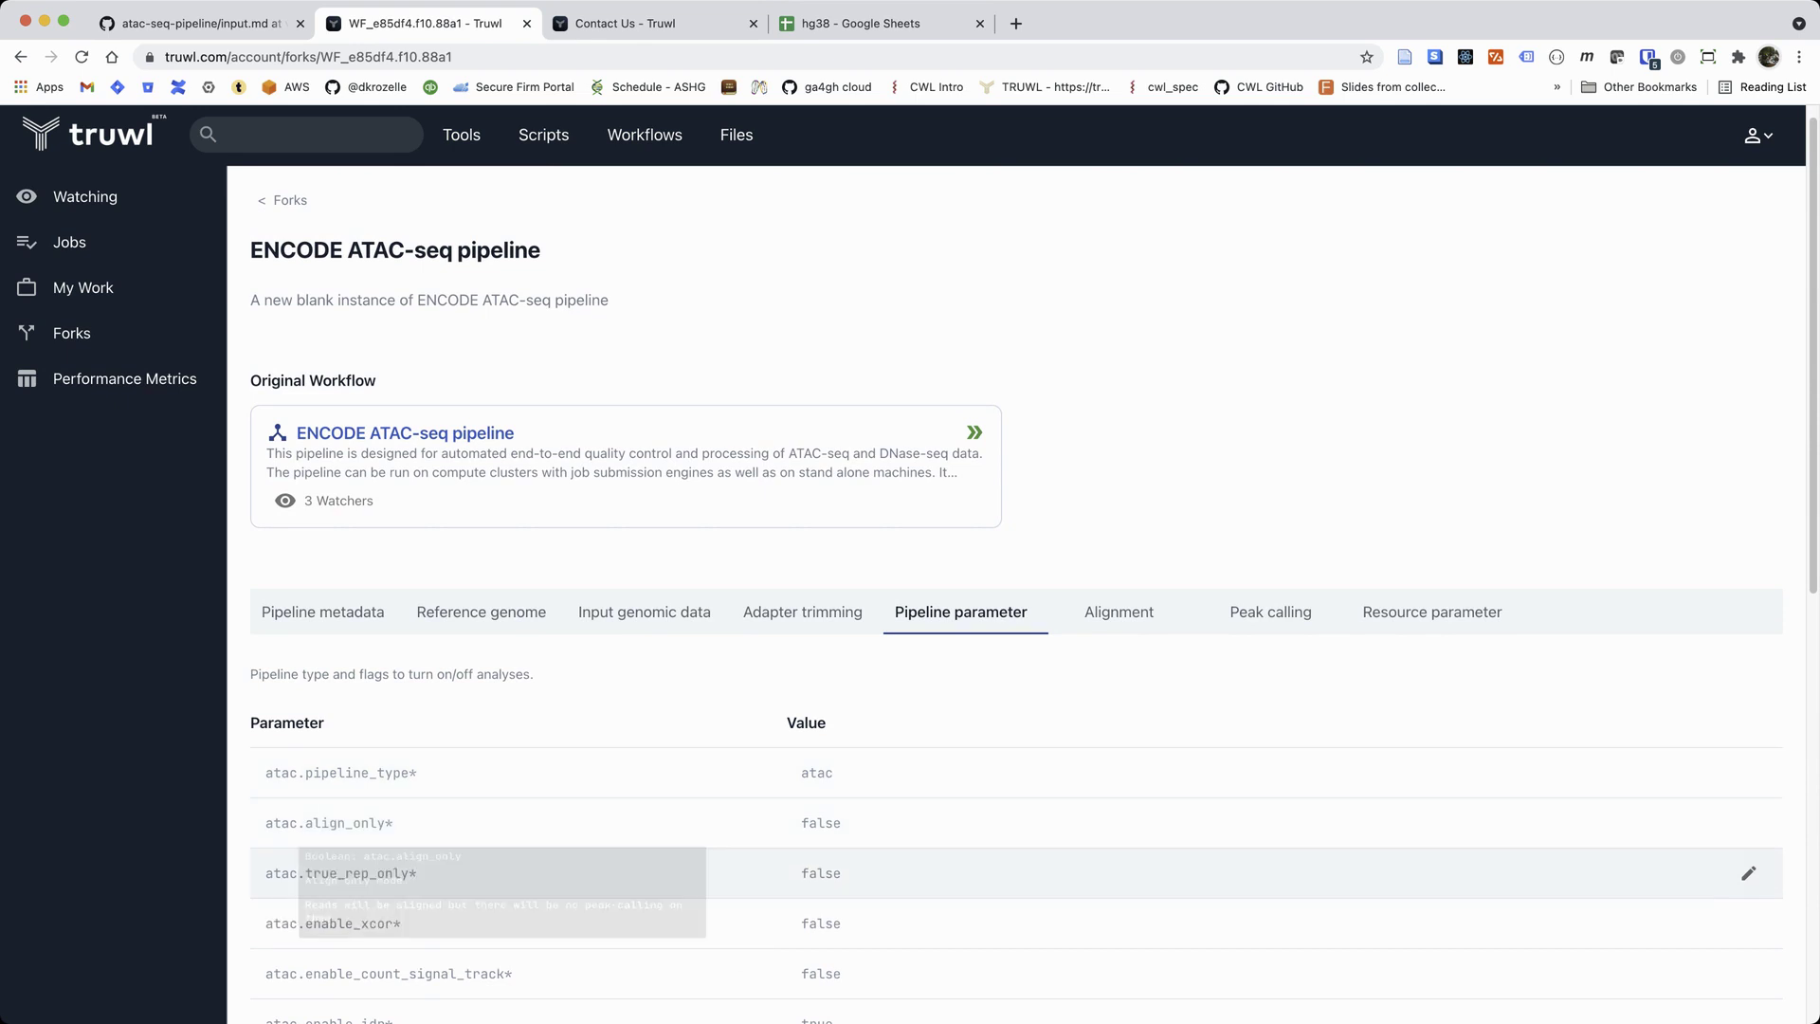
pyautogui.moveTo(341, 873)
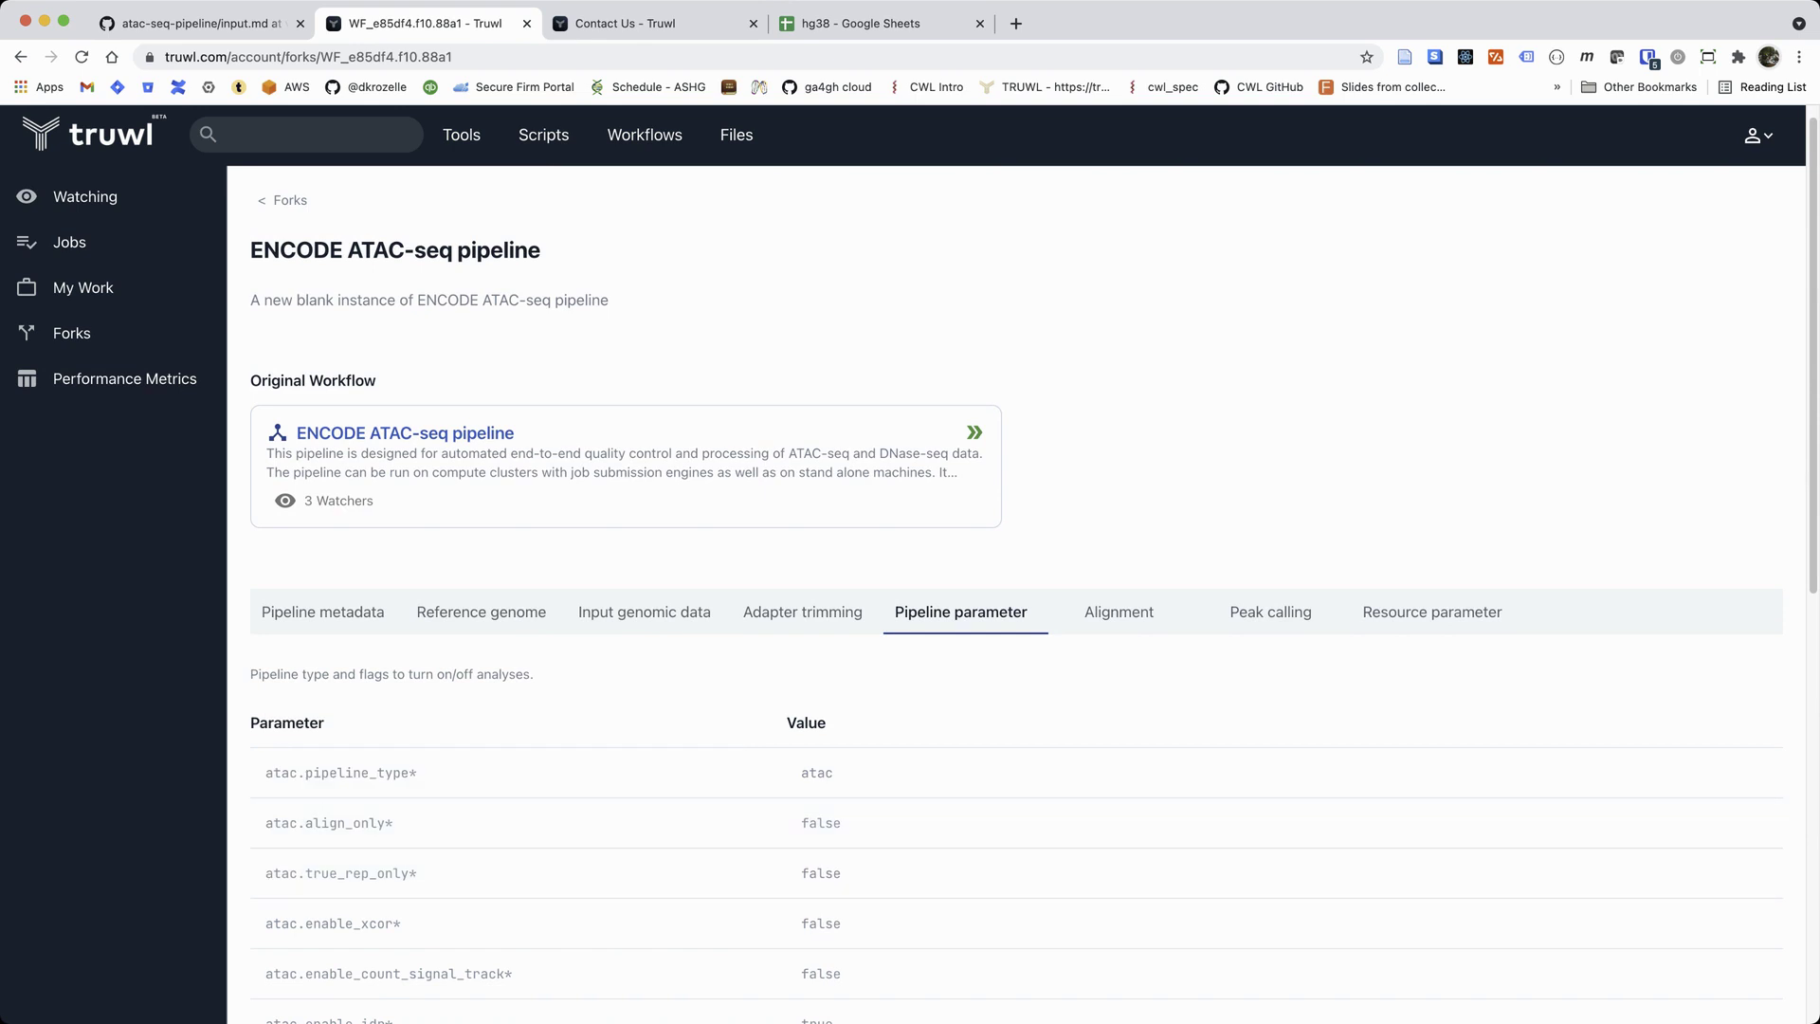
pyautogui.scroll(1, 1017, 568)
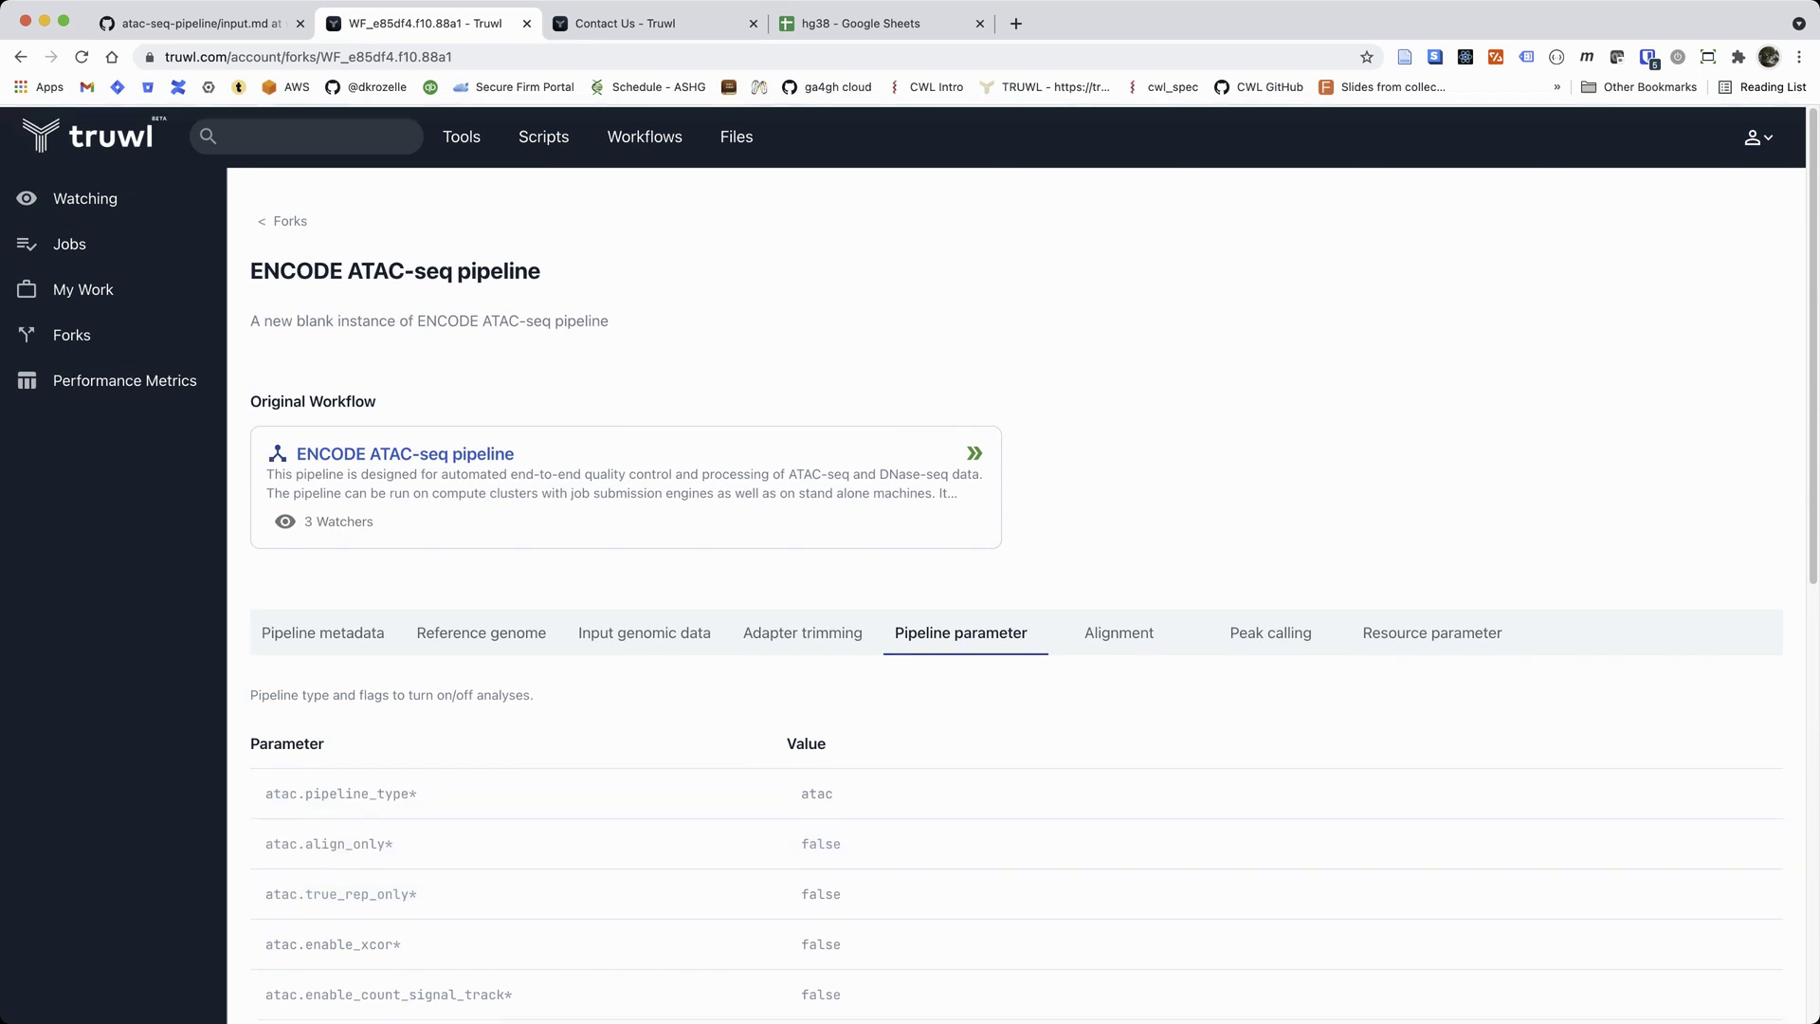
# Step: Return to the original pipeline's usage examples and view the job choices of the ENCSR356KRQ (subsampled 1/400) example
pyautogui.click(21, 57)
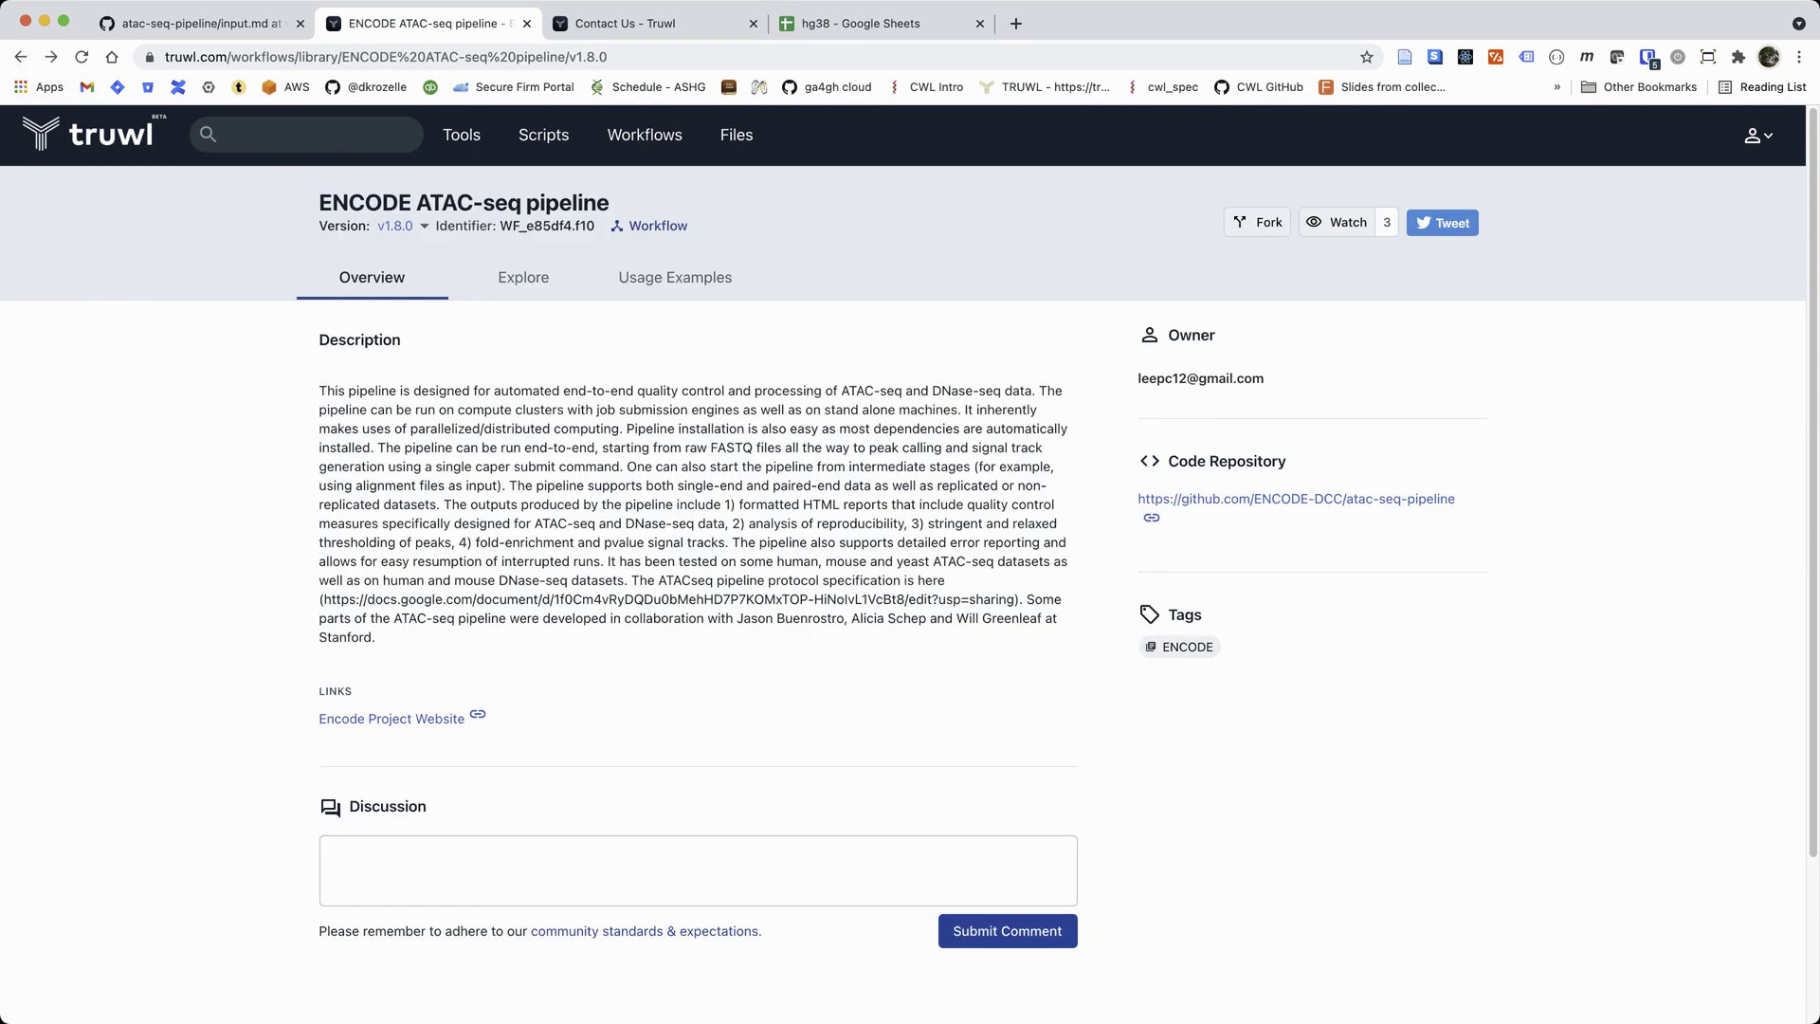
pyautogui.click(675, 277)
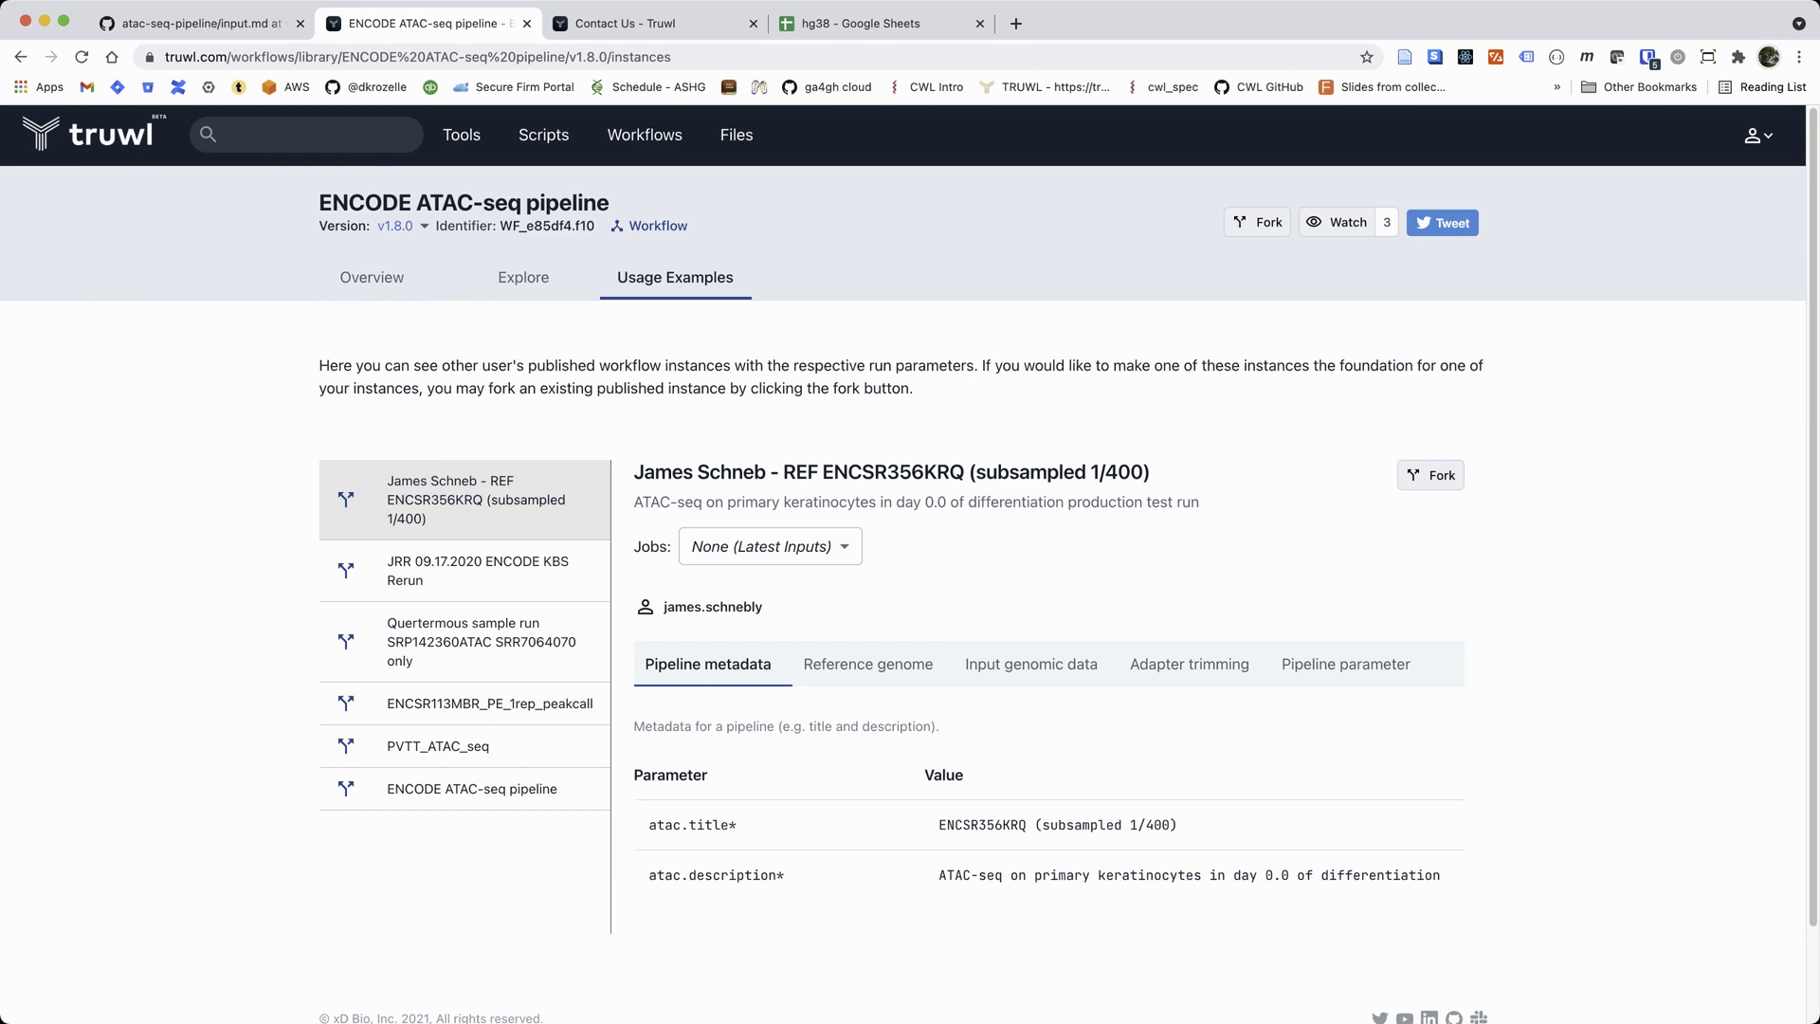
pyautogui.click(531, 500)
pyautogui.click(770, 546)
pyautogui.click(770, 546)
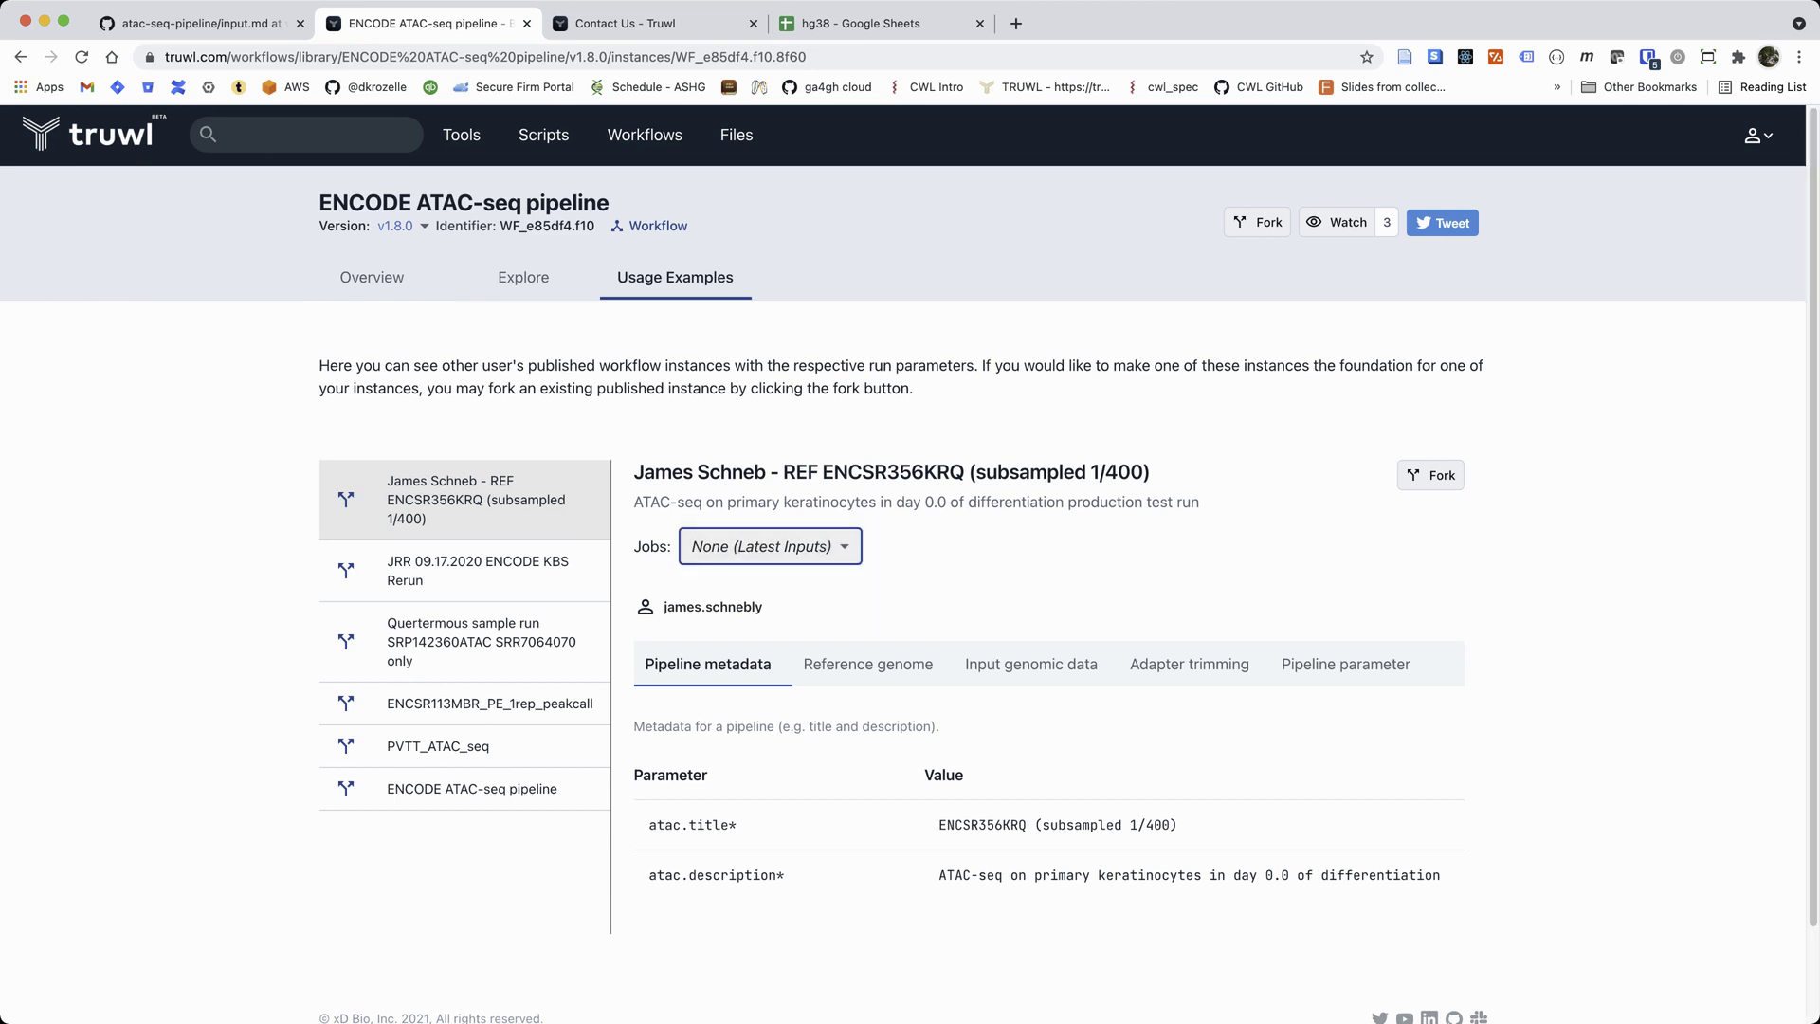
# Step: Select job #1 of the SRP142360ATAC SRR7064070 usage example and view its reference genome input
pyautogui.click(526, 578)
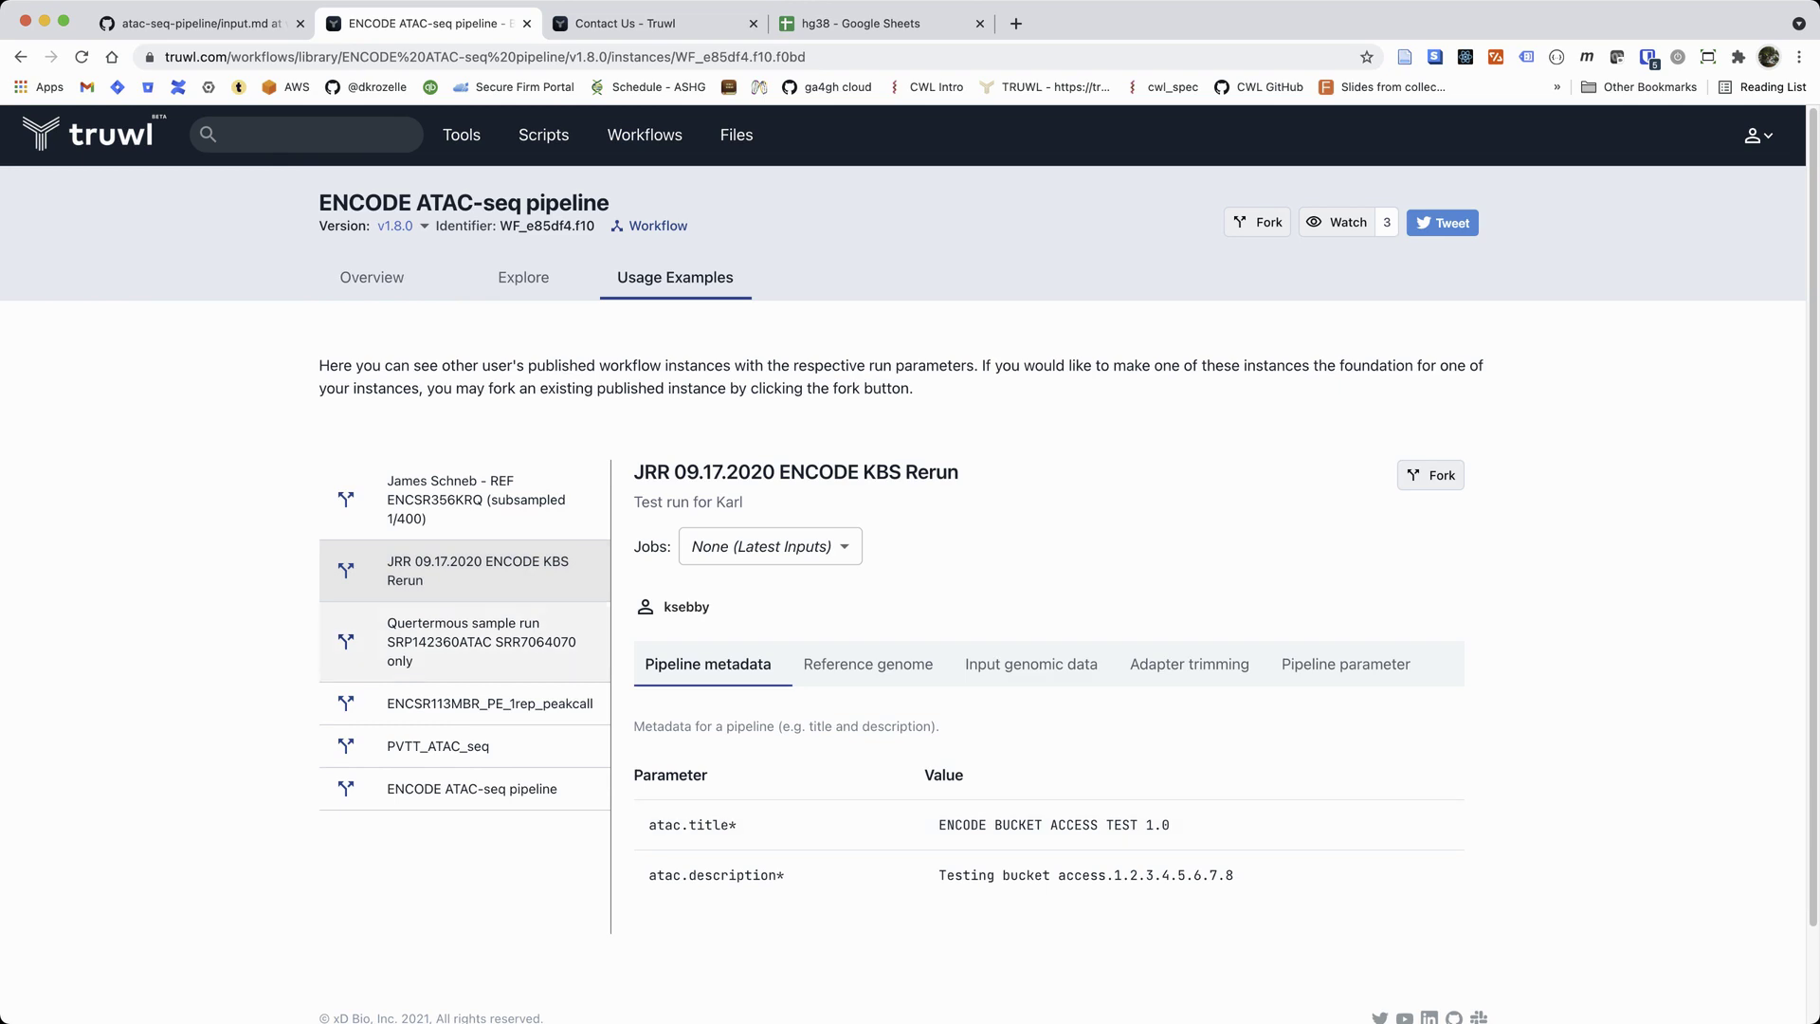
pyautogui.click(432, 646)
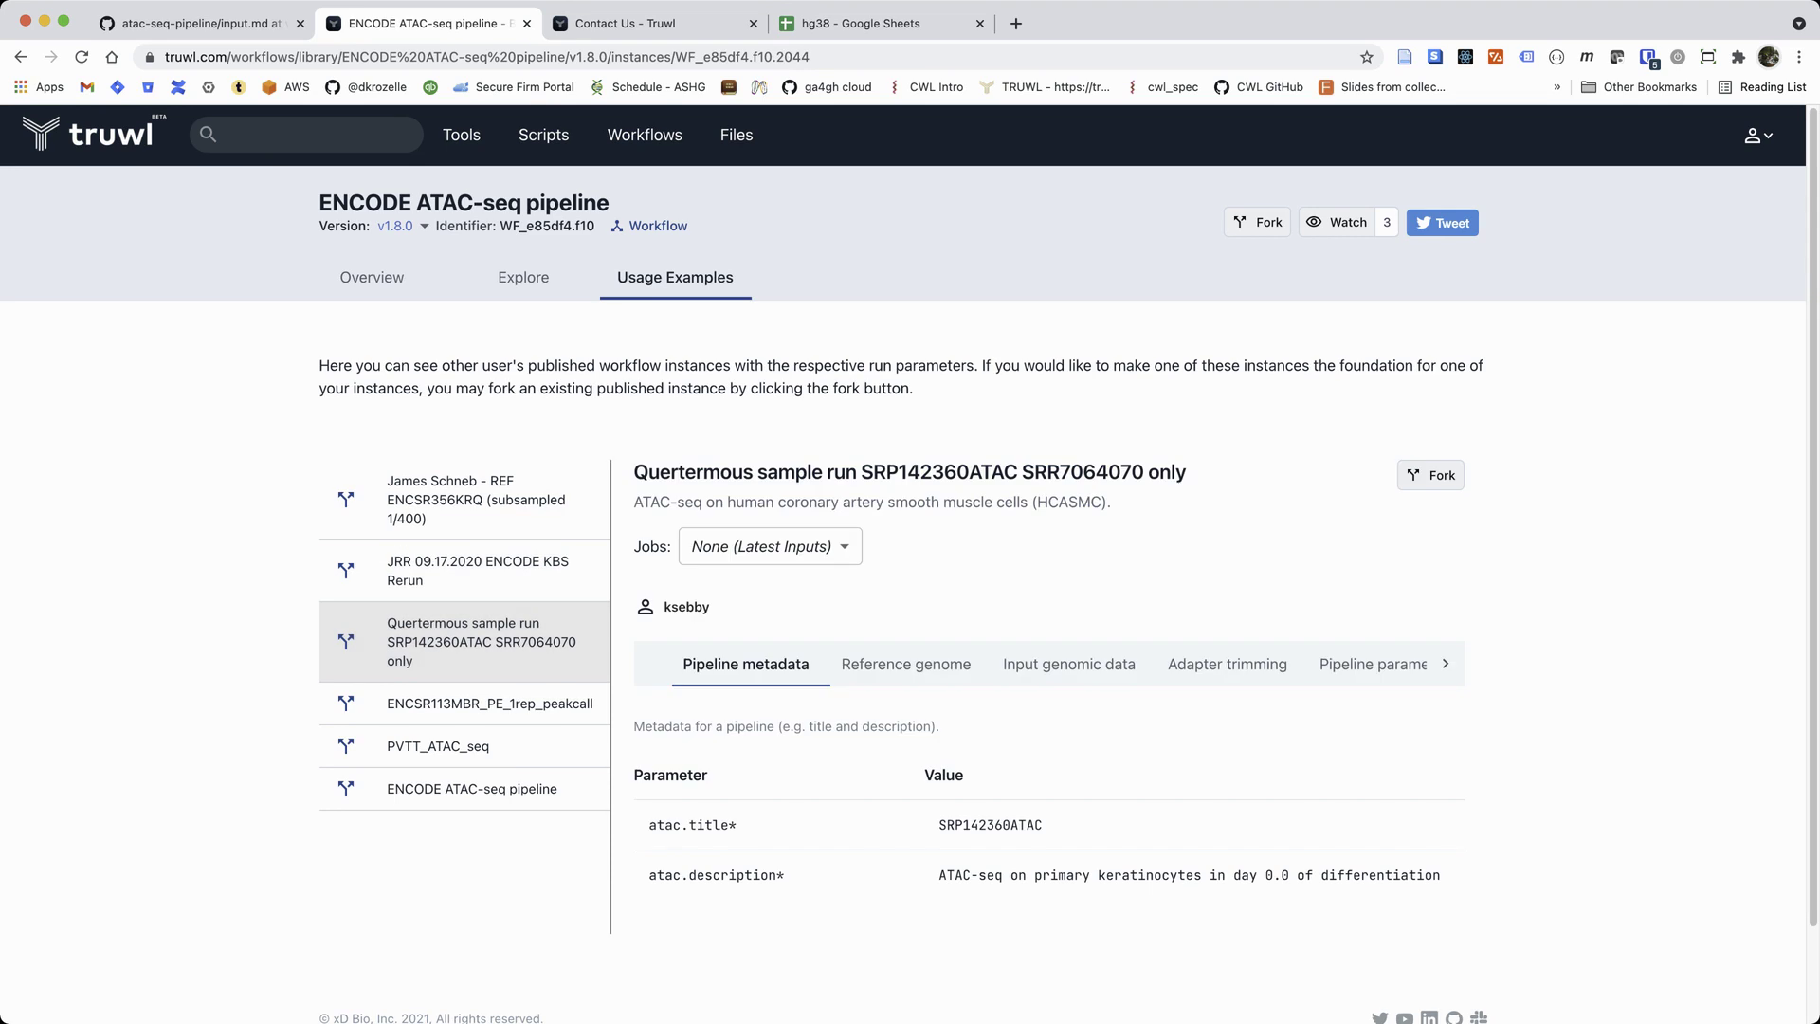
pyautogui.click(769, 546)
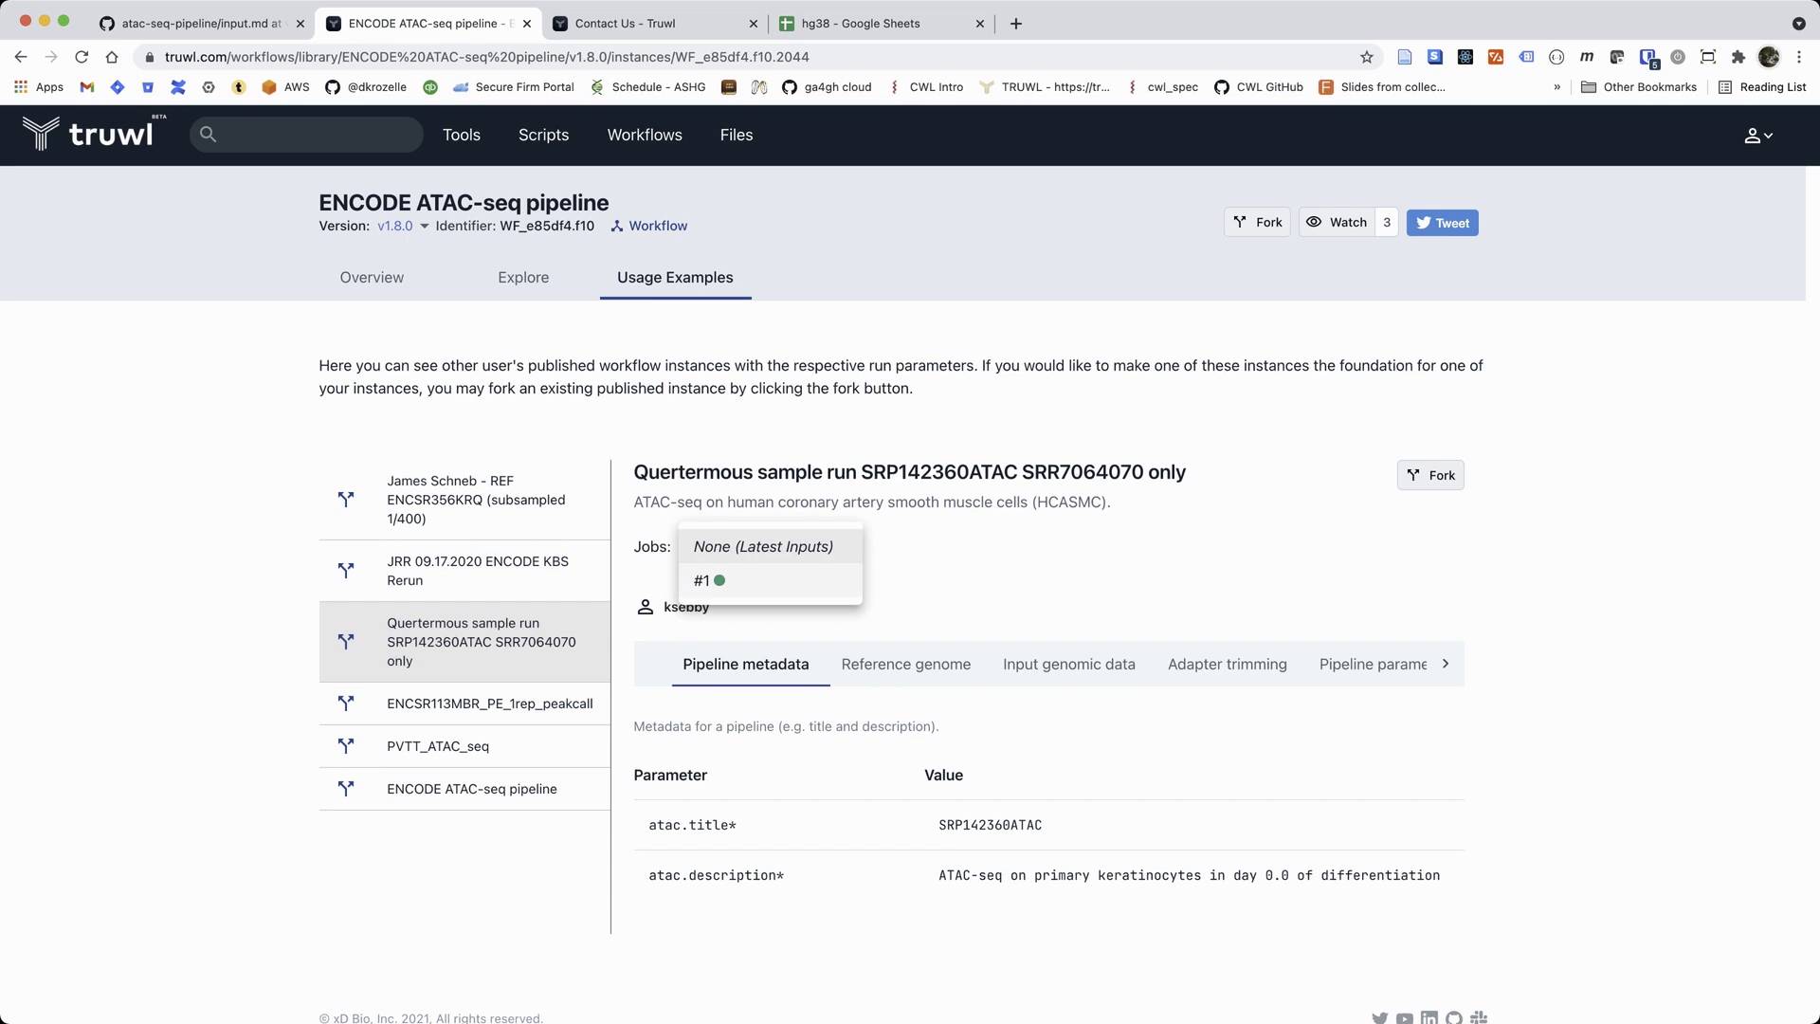
pyautogui.click(707, 580)
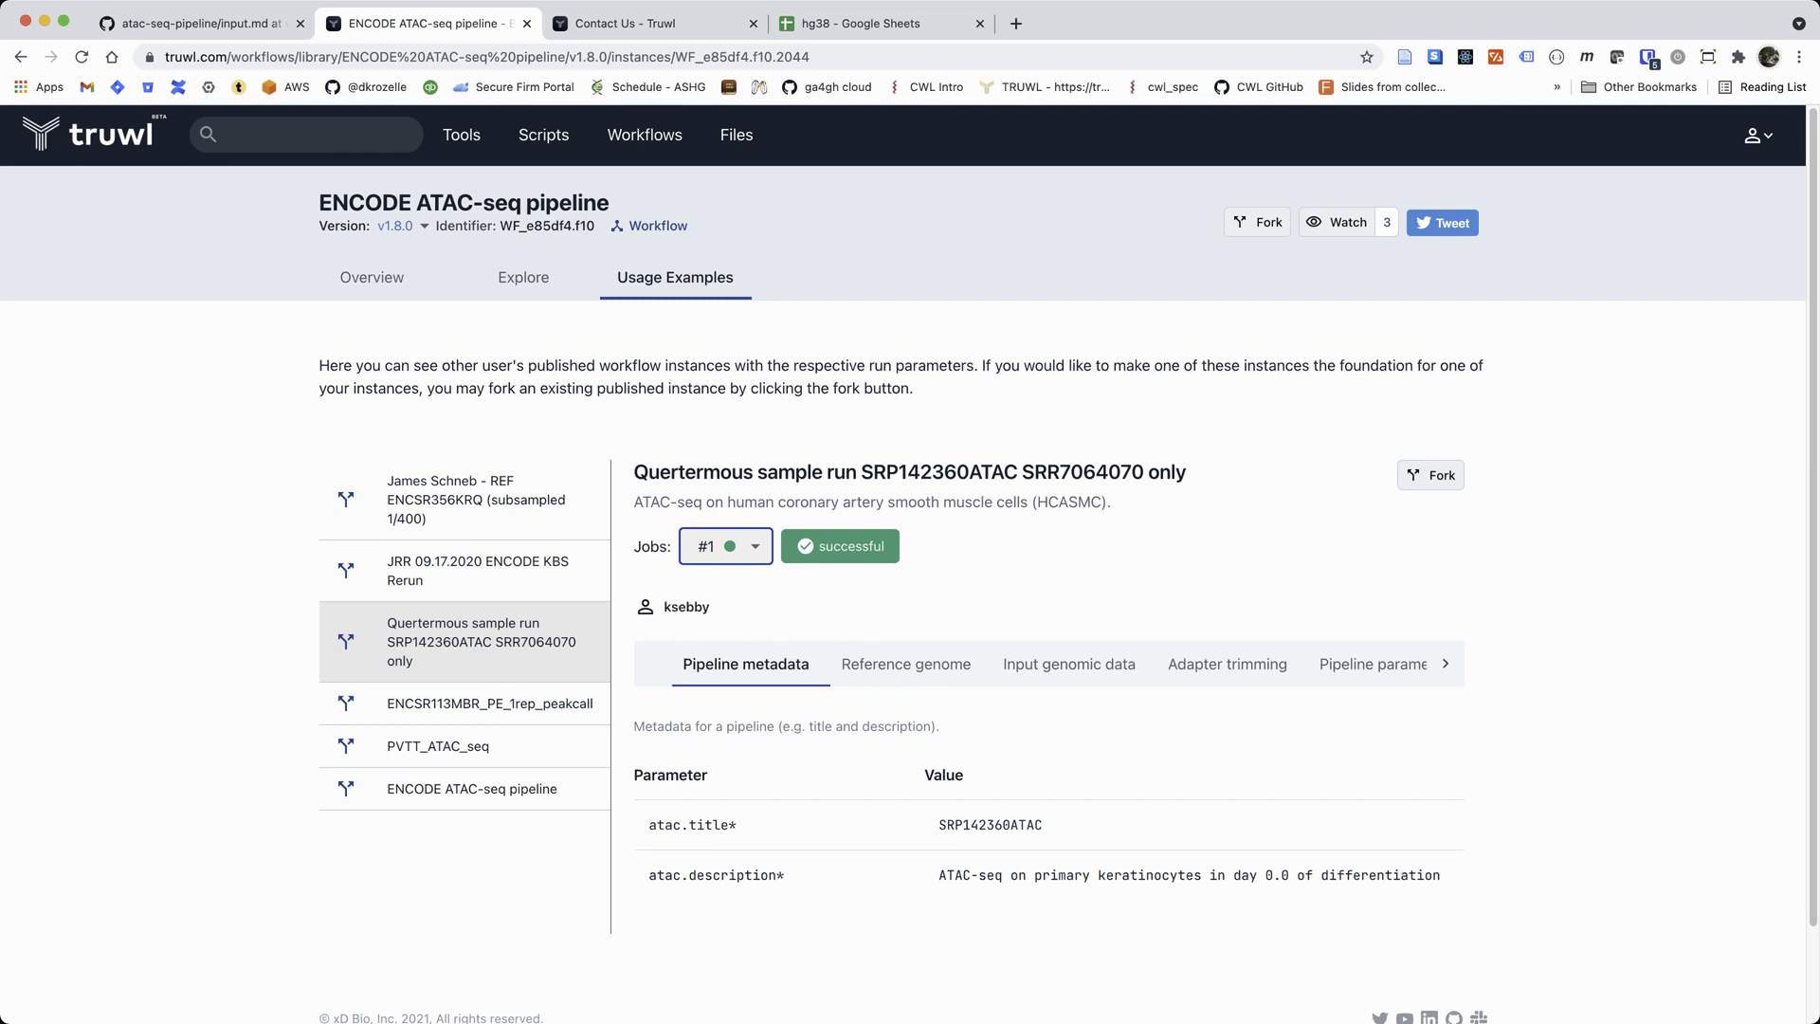
pyautogui.click(905, 664)
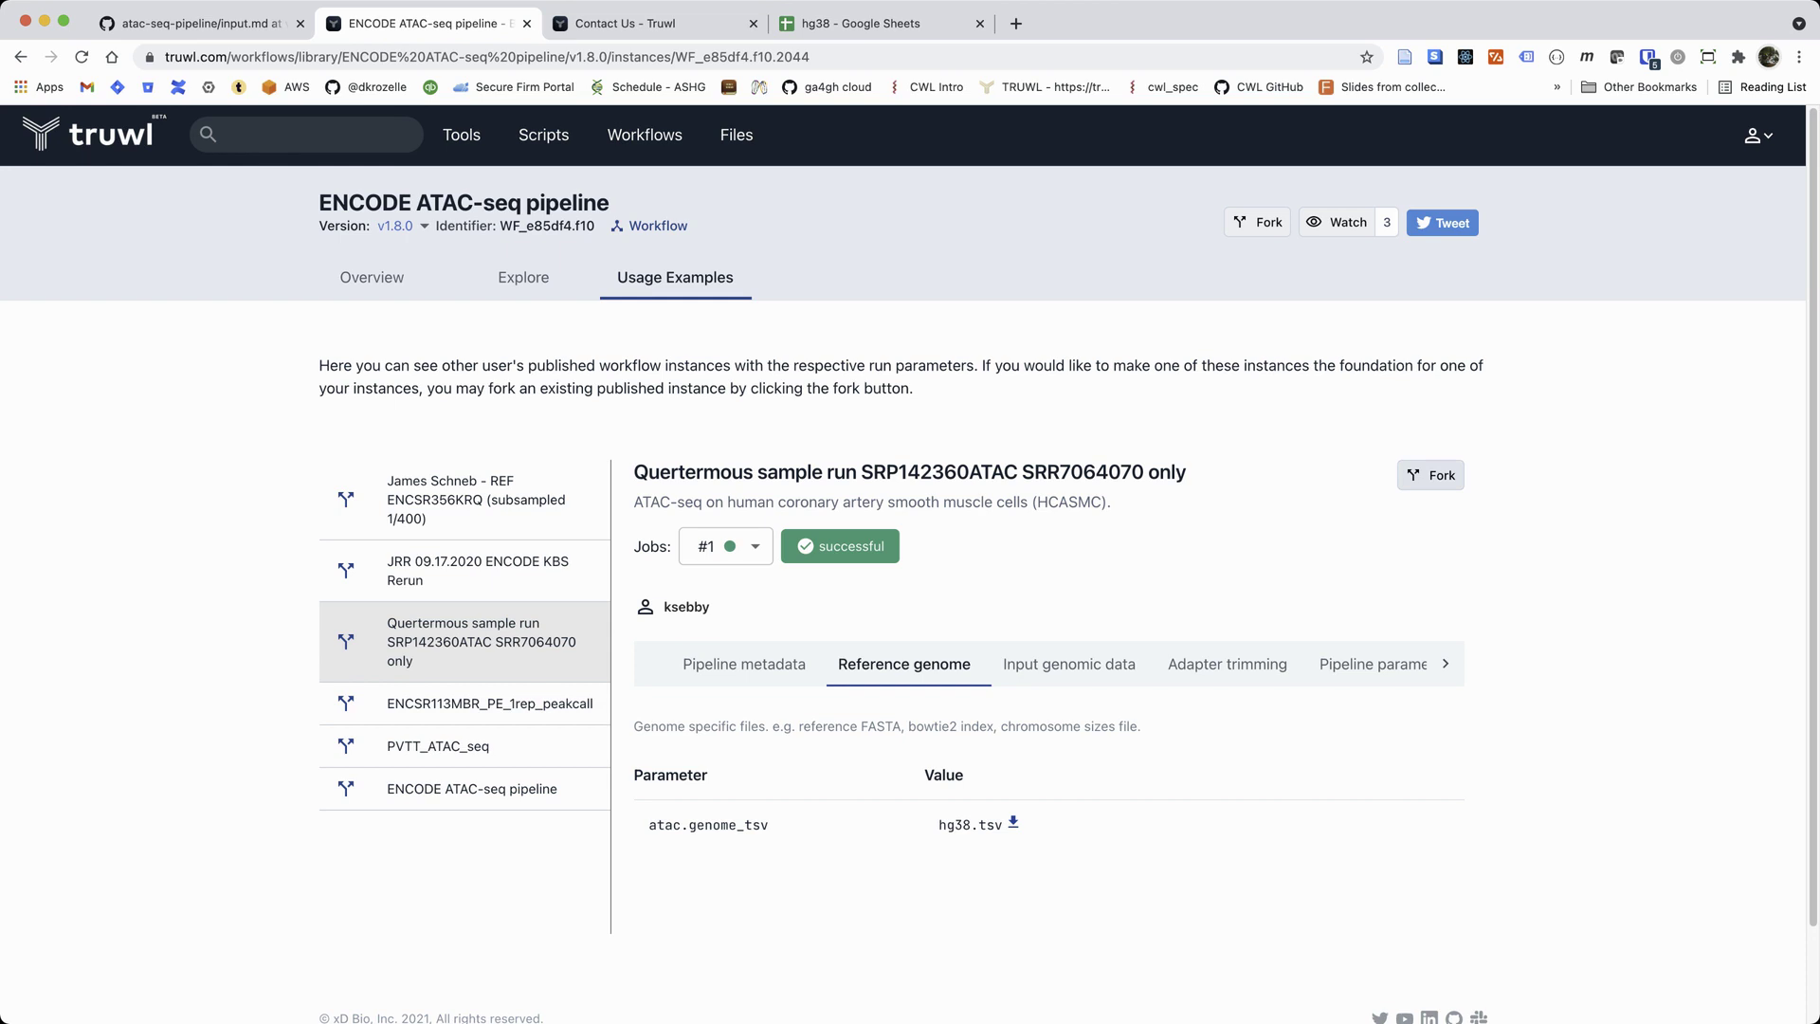
# Step: Fork the SRP142360ATAC SRR7064070 example with "rerun 2" appended to its name
pyautogui.click(1431, 475)
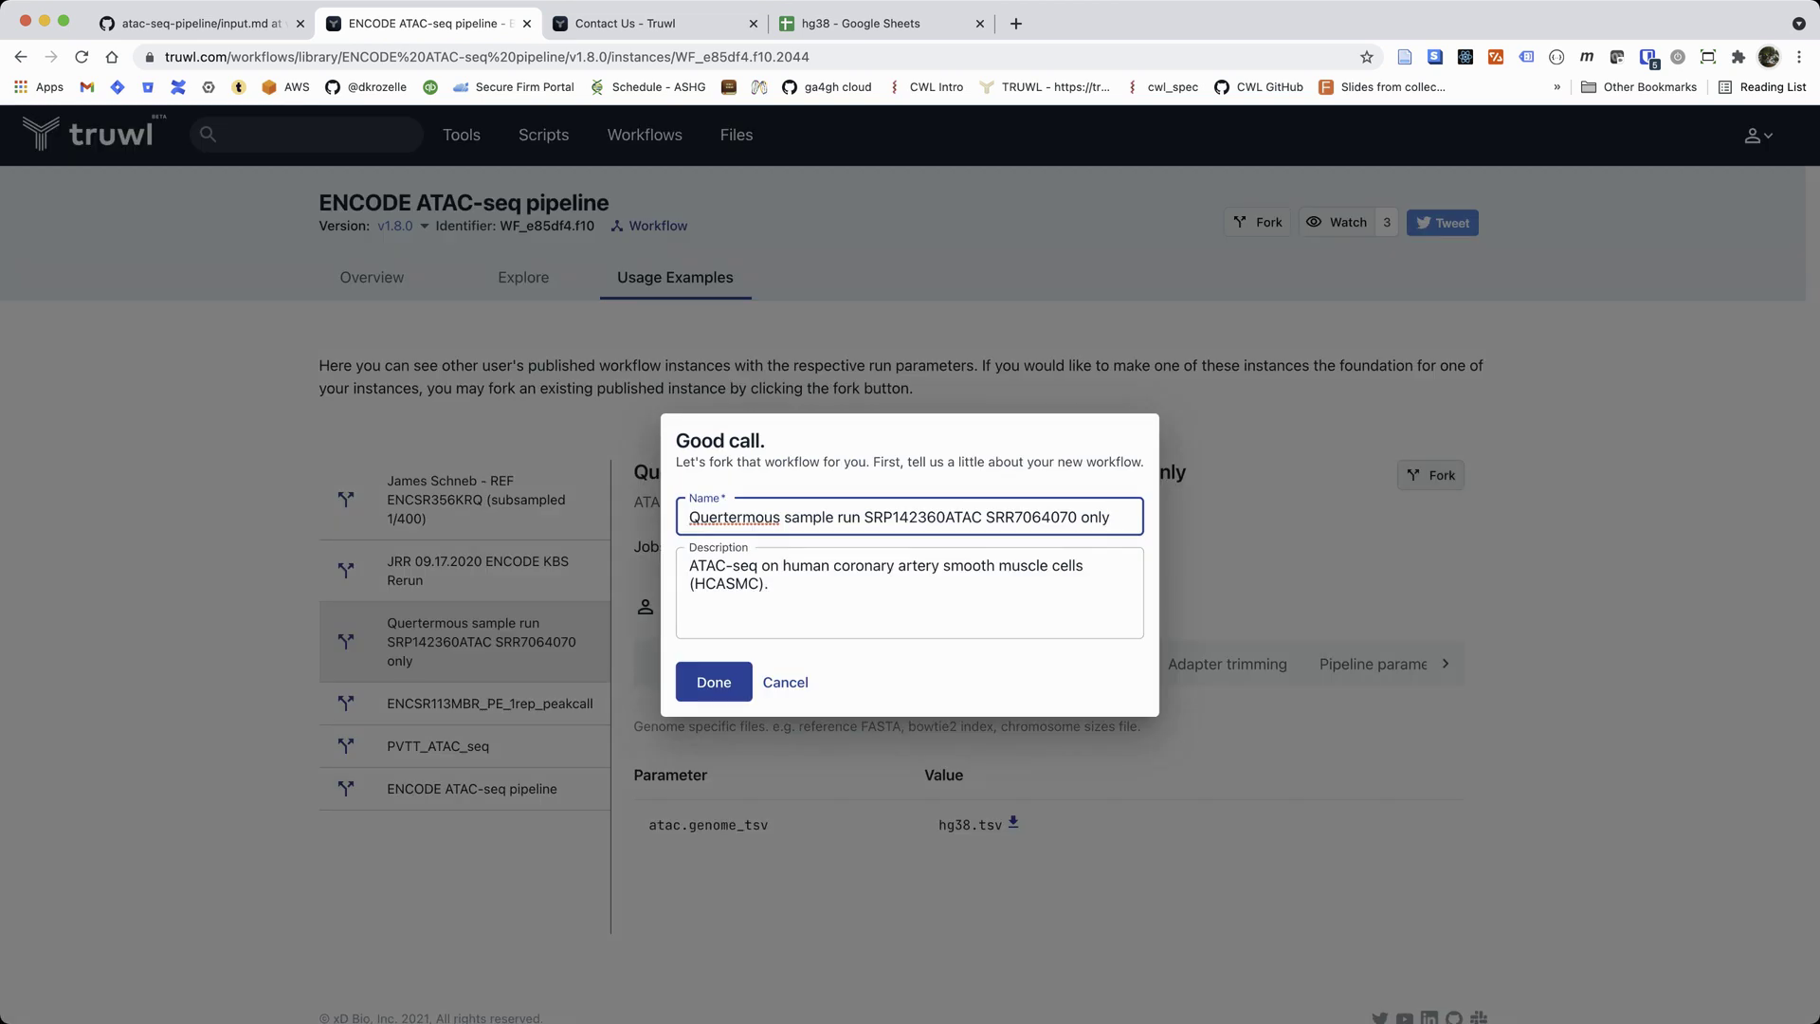
pyautogui.write('rerun 2')
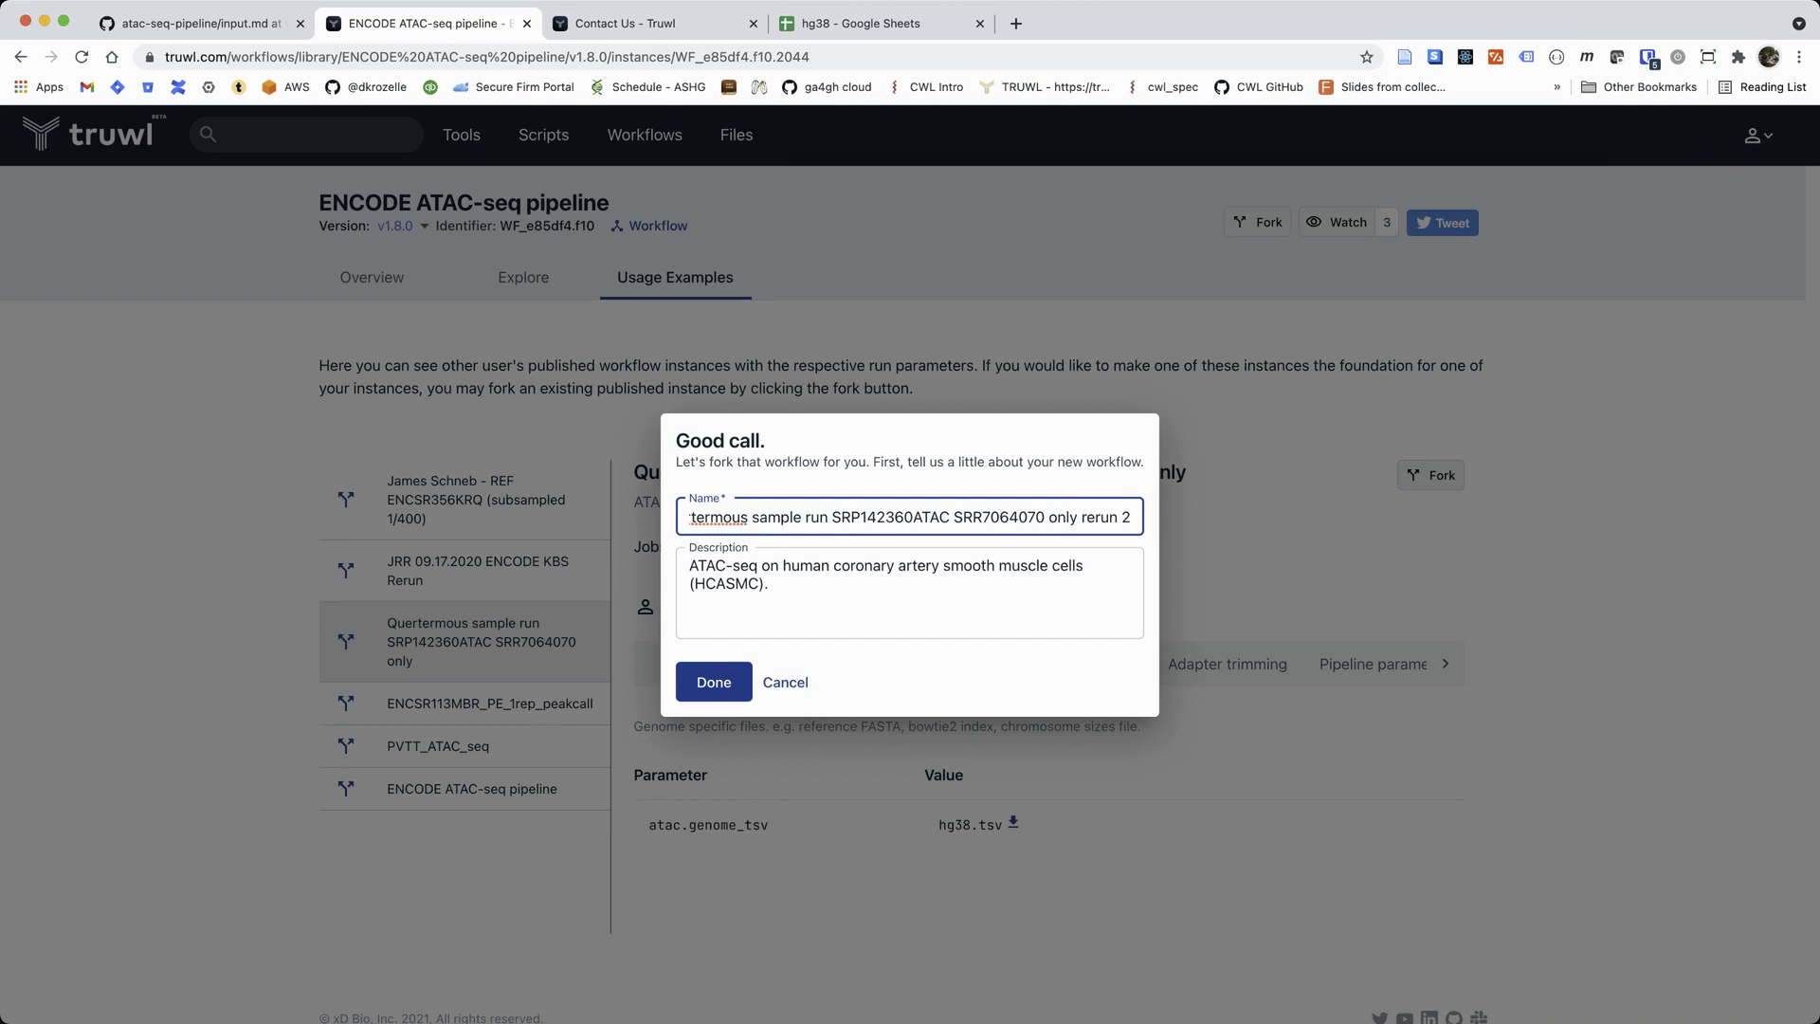
pyautogui.press('Return')
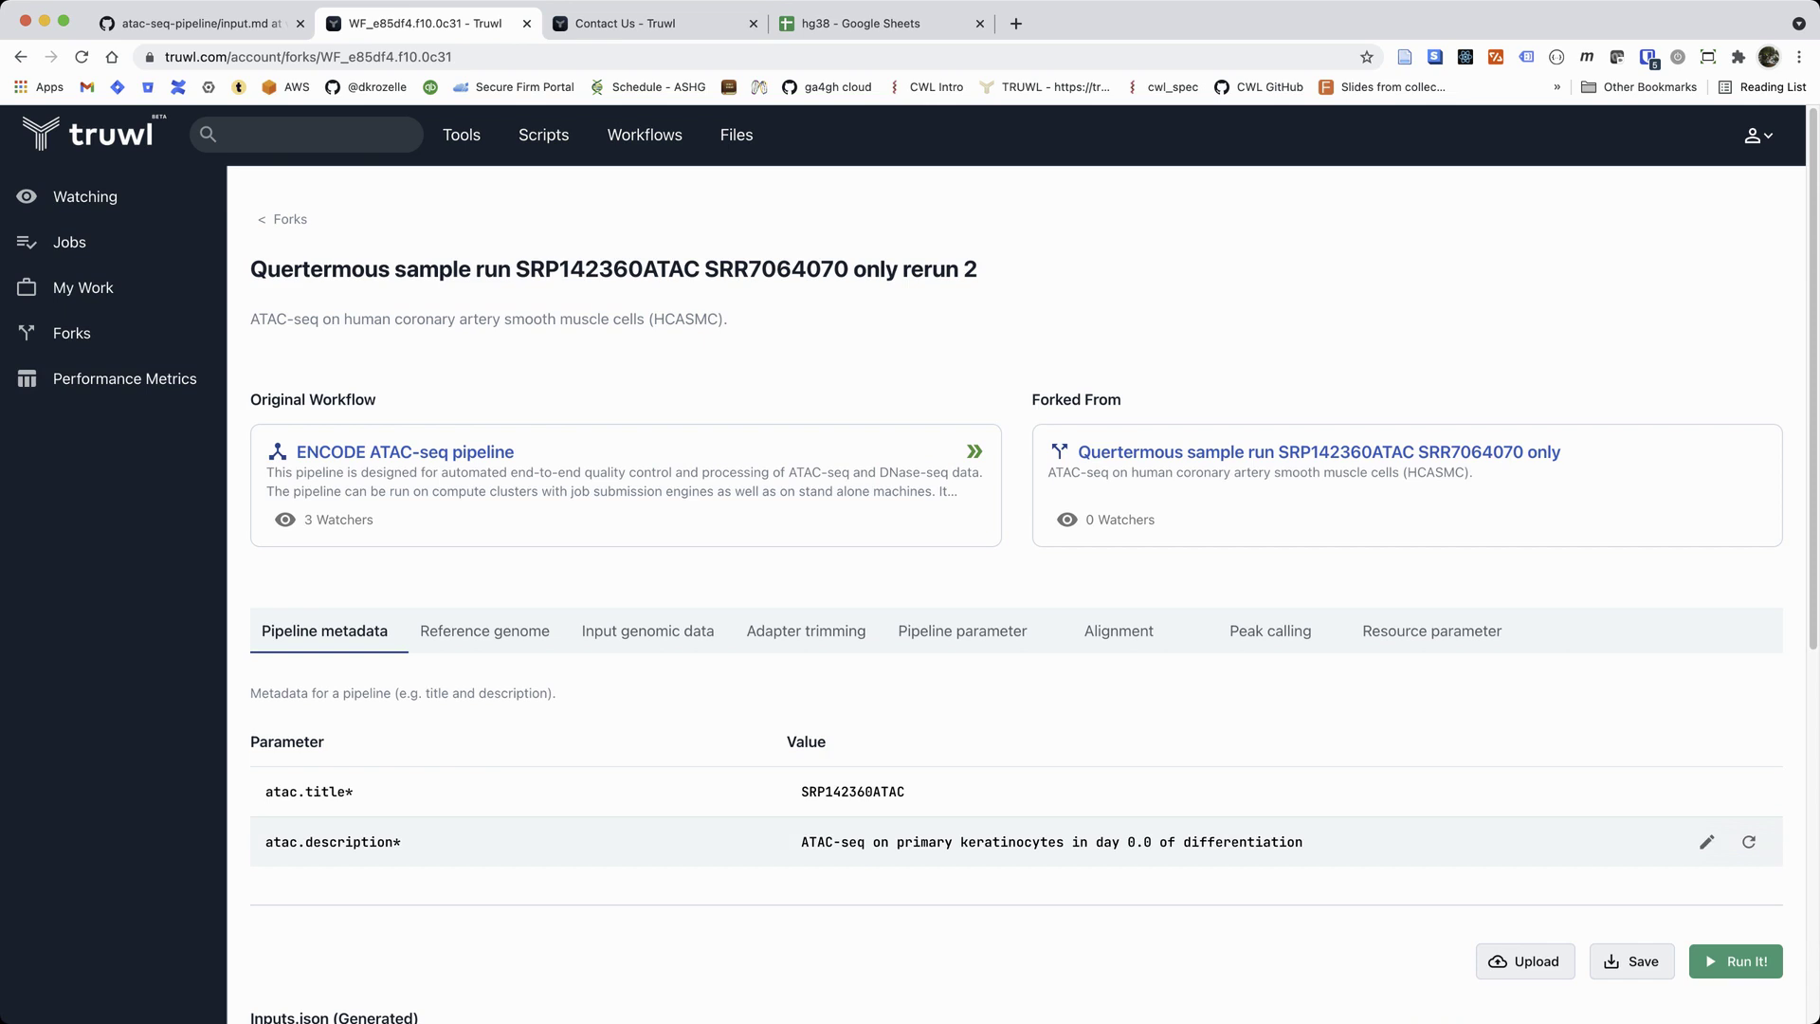
# Step: Change atac.title to "SRP142360ATAC assdfasdf", keep atac.description as it is, and save the fork's inputs
pyautogui.click(1707, 790)
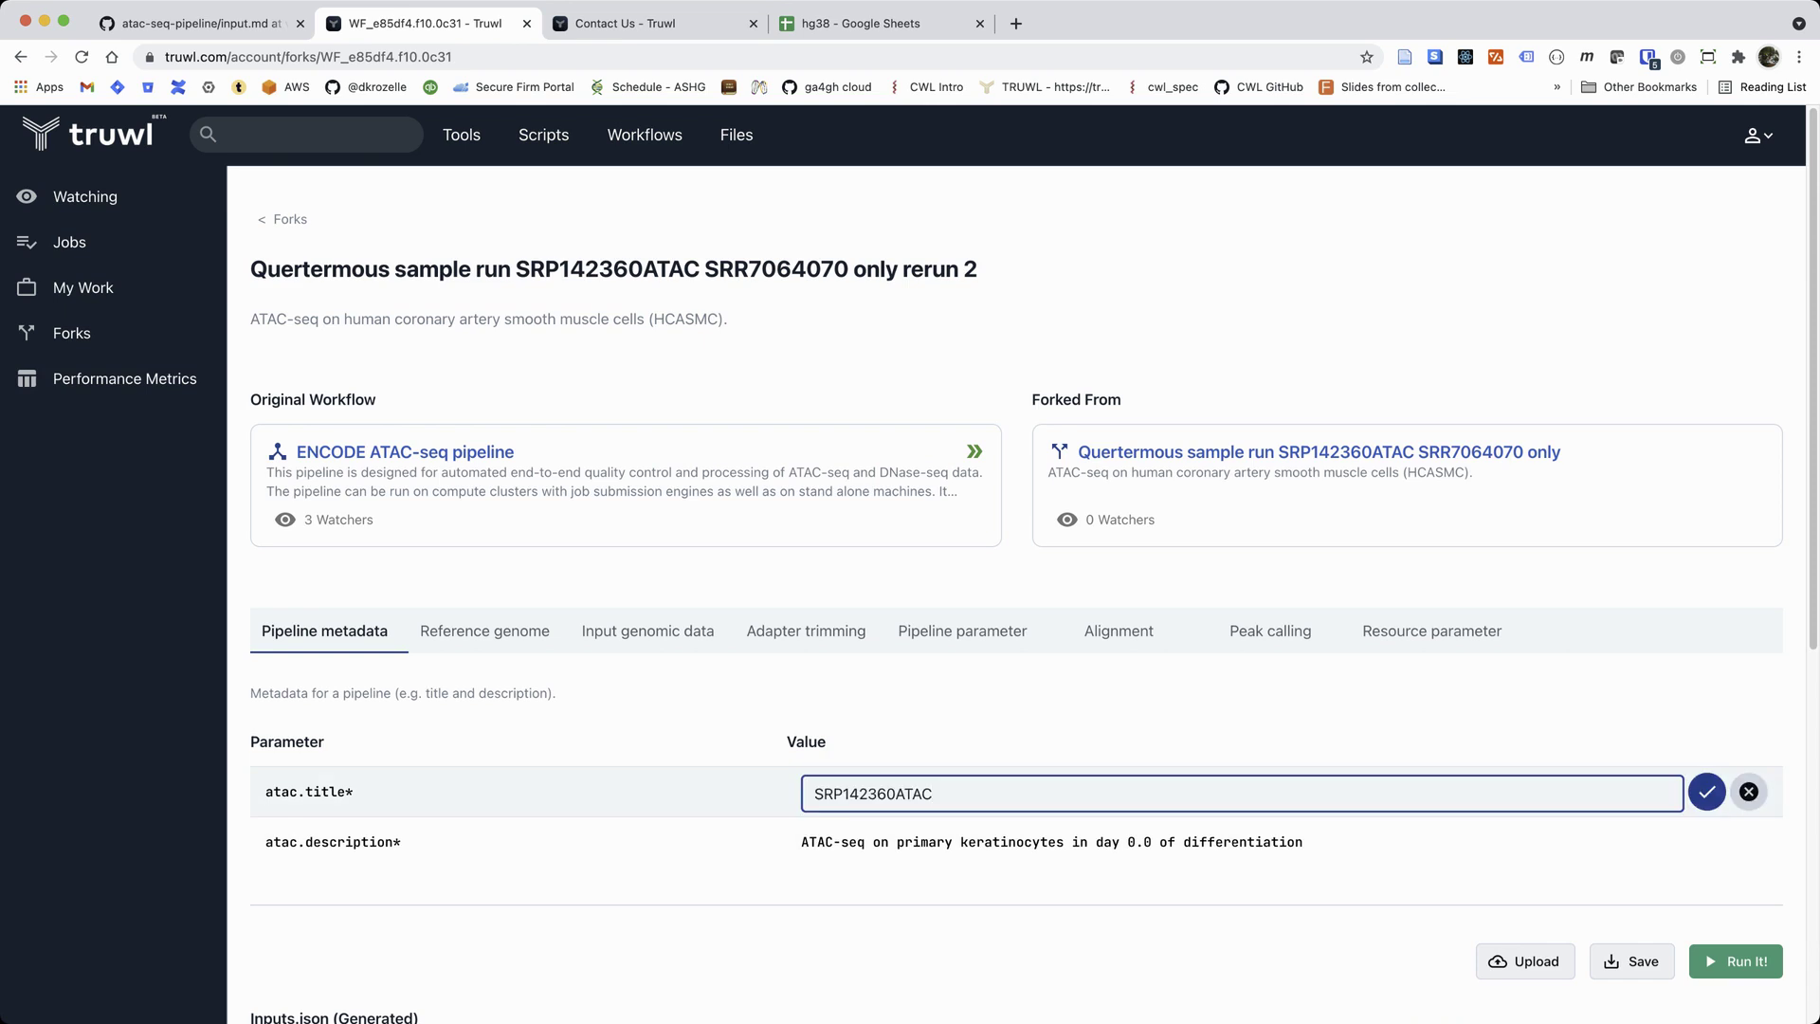
pyautogui.write('assdfasdf')
pyautogui.press('Return')
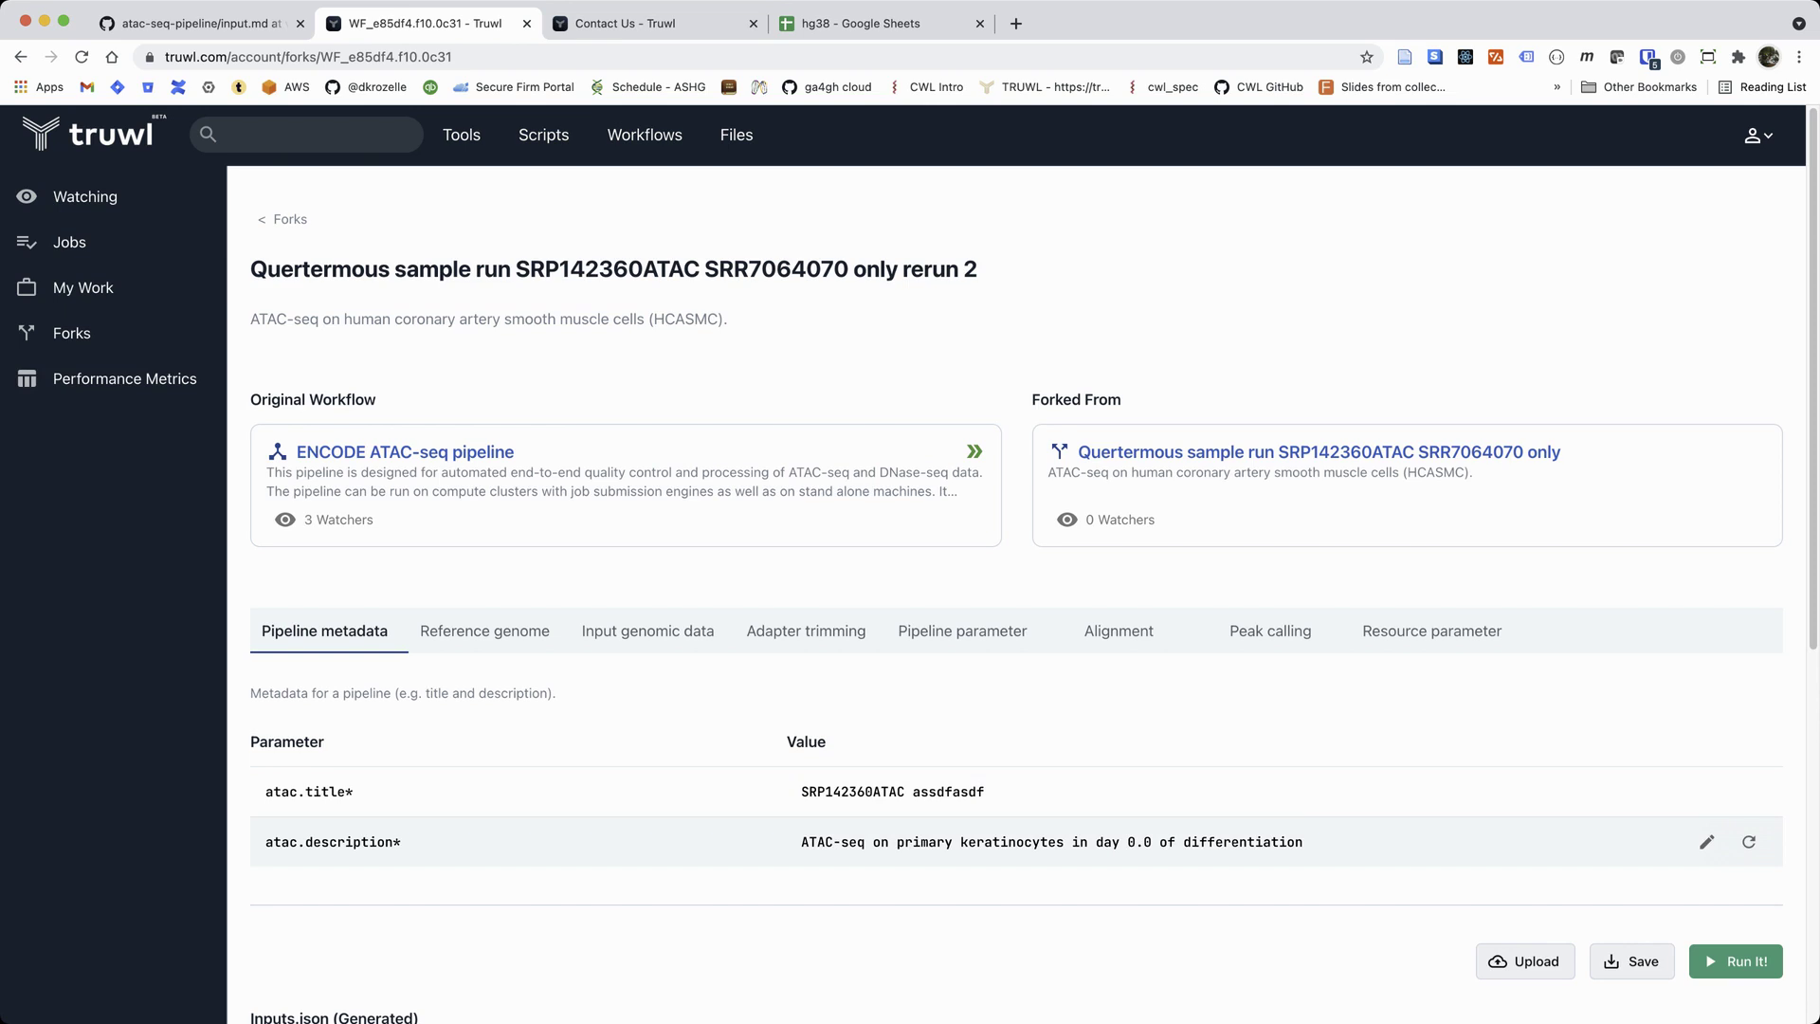
pyautogui.click(1706, 842)
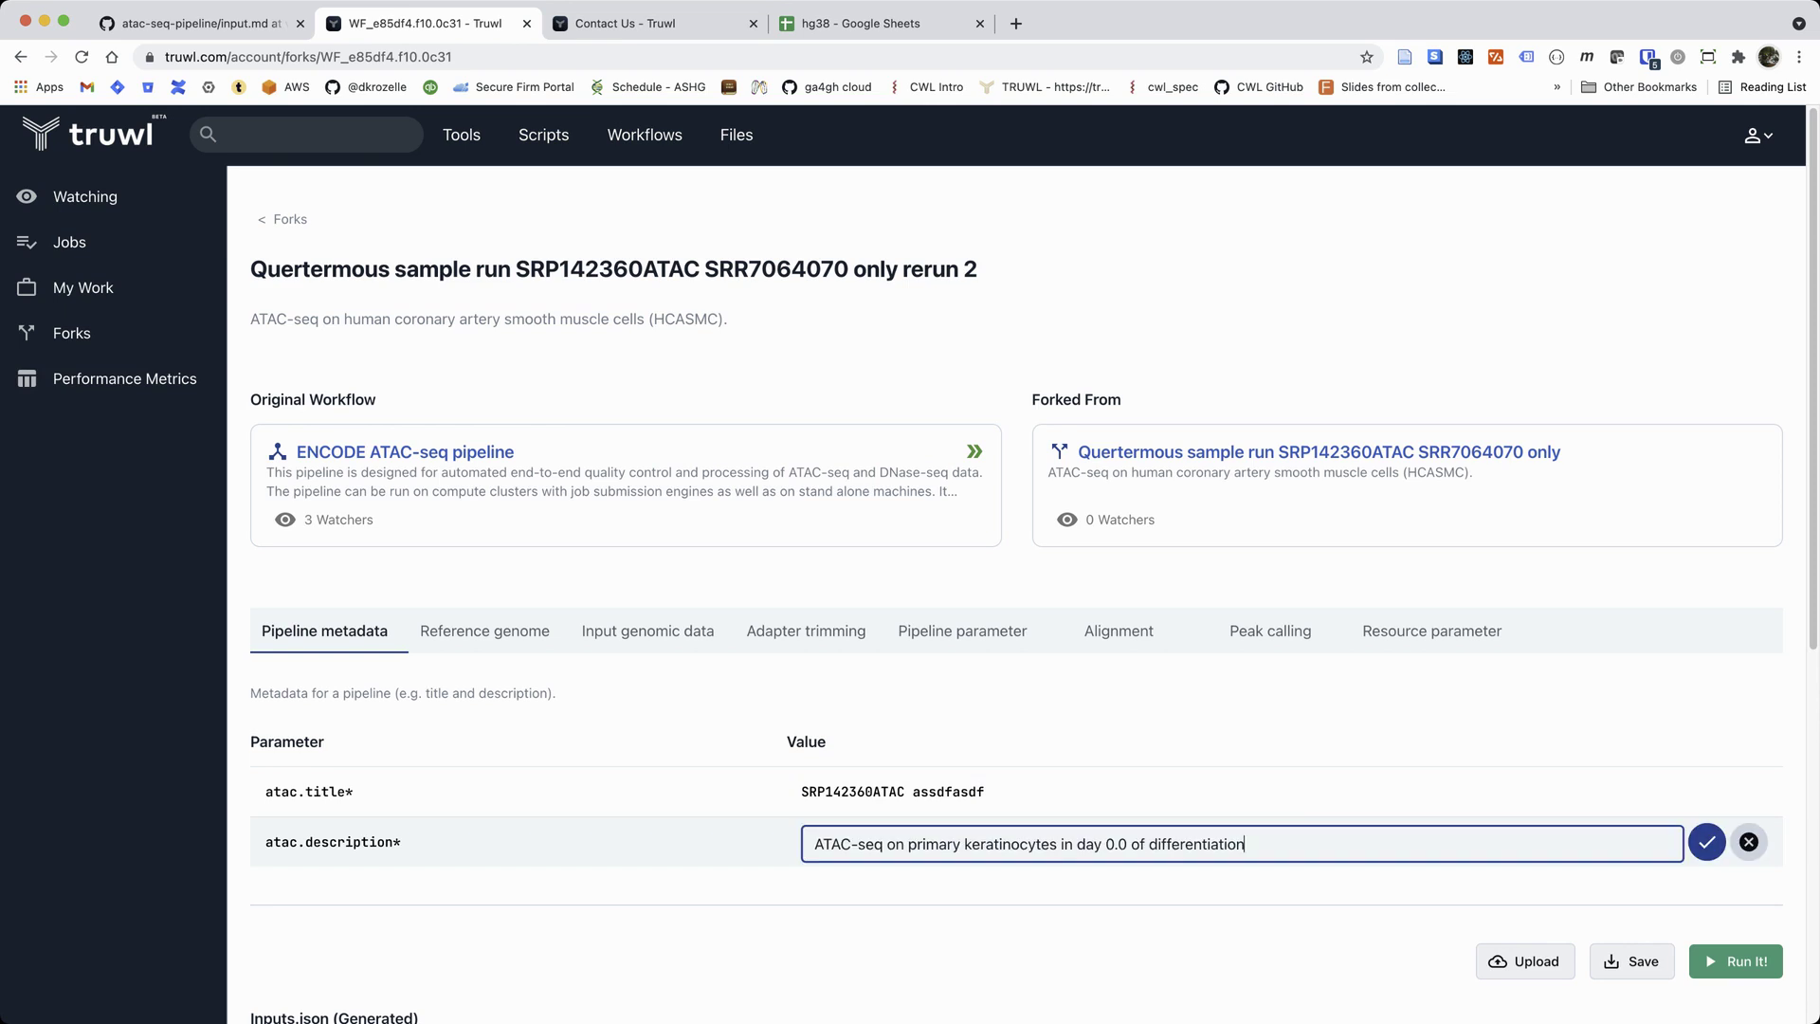
pyautogui.click(1706, 842)
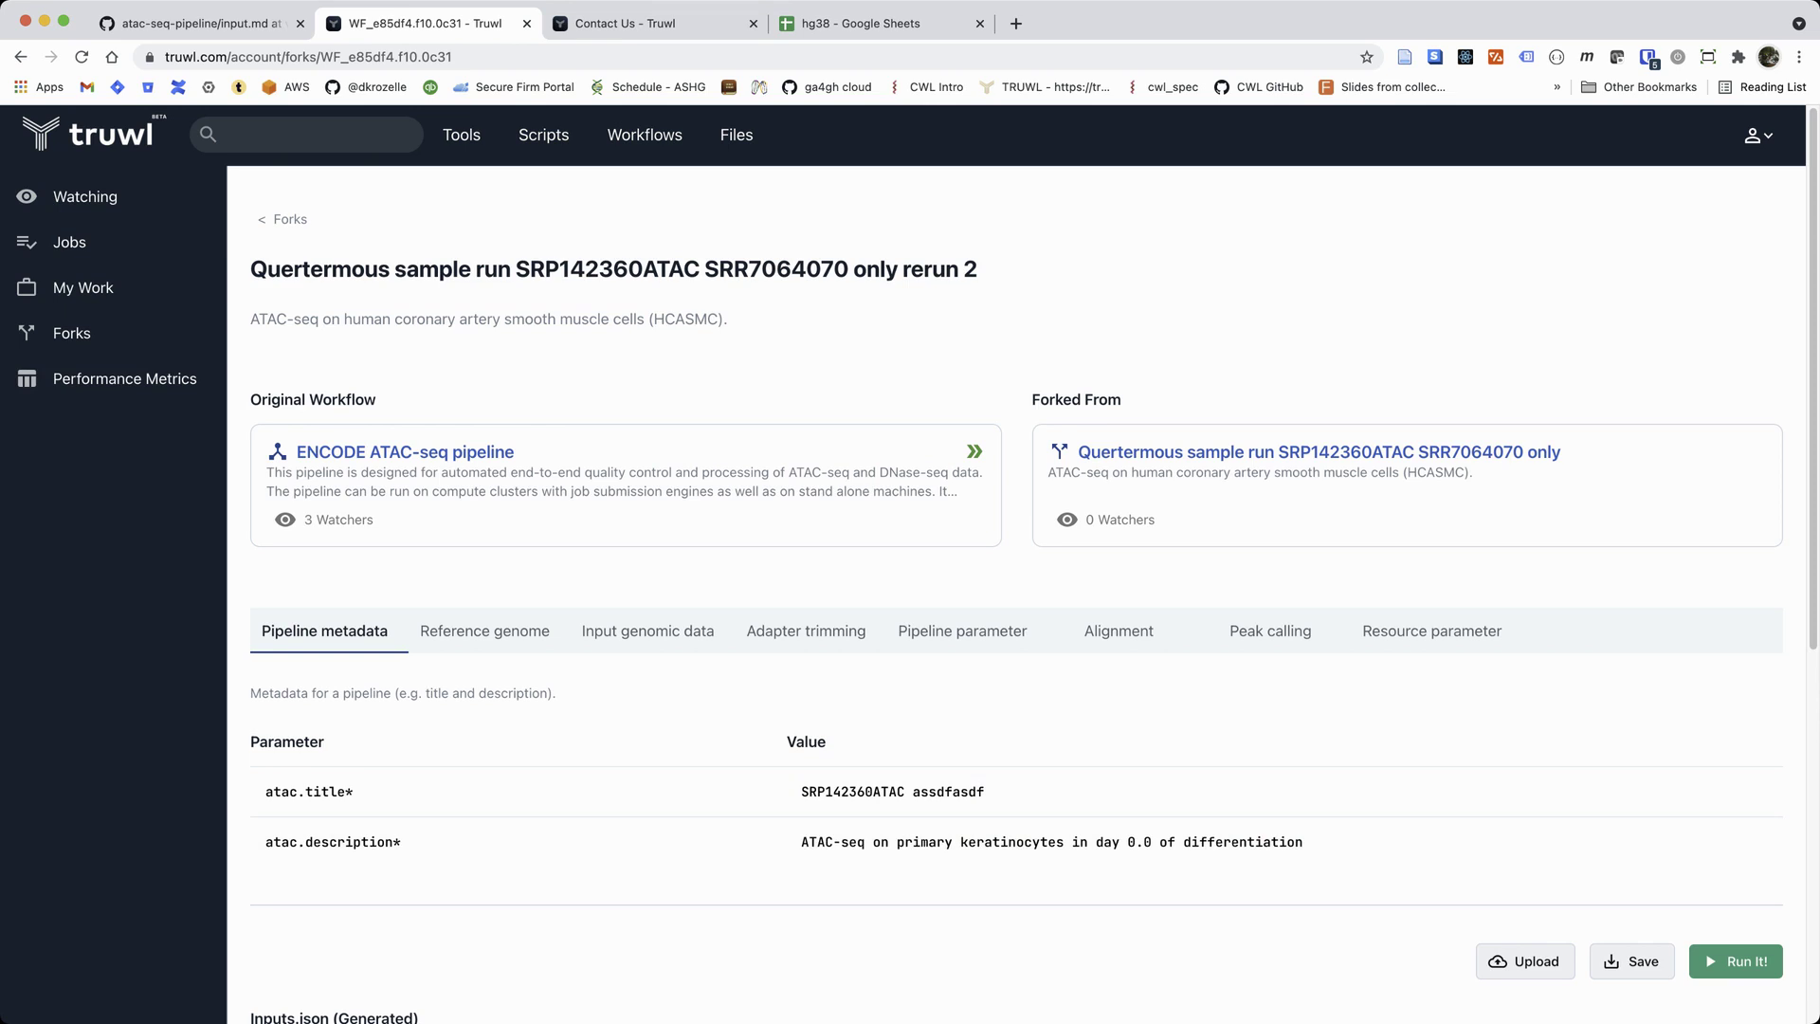
pyautogui.click(1630, 961)
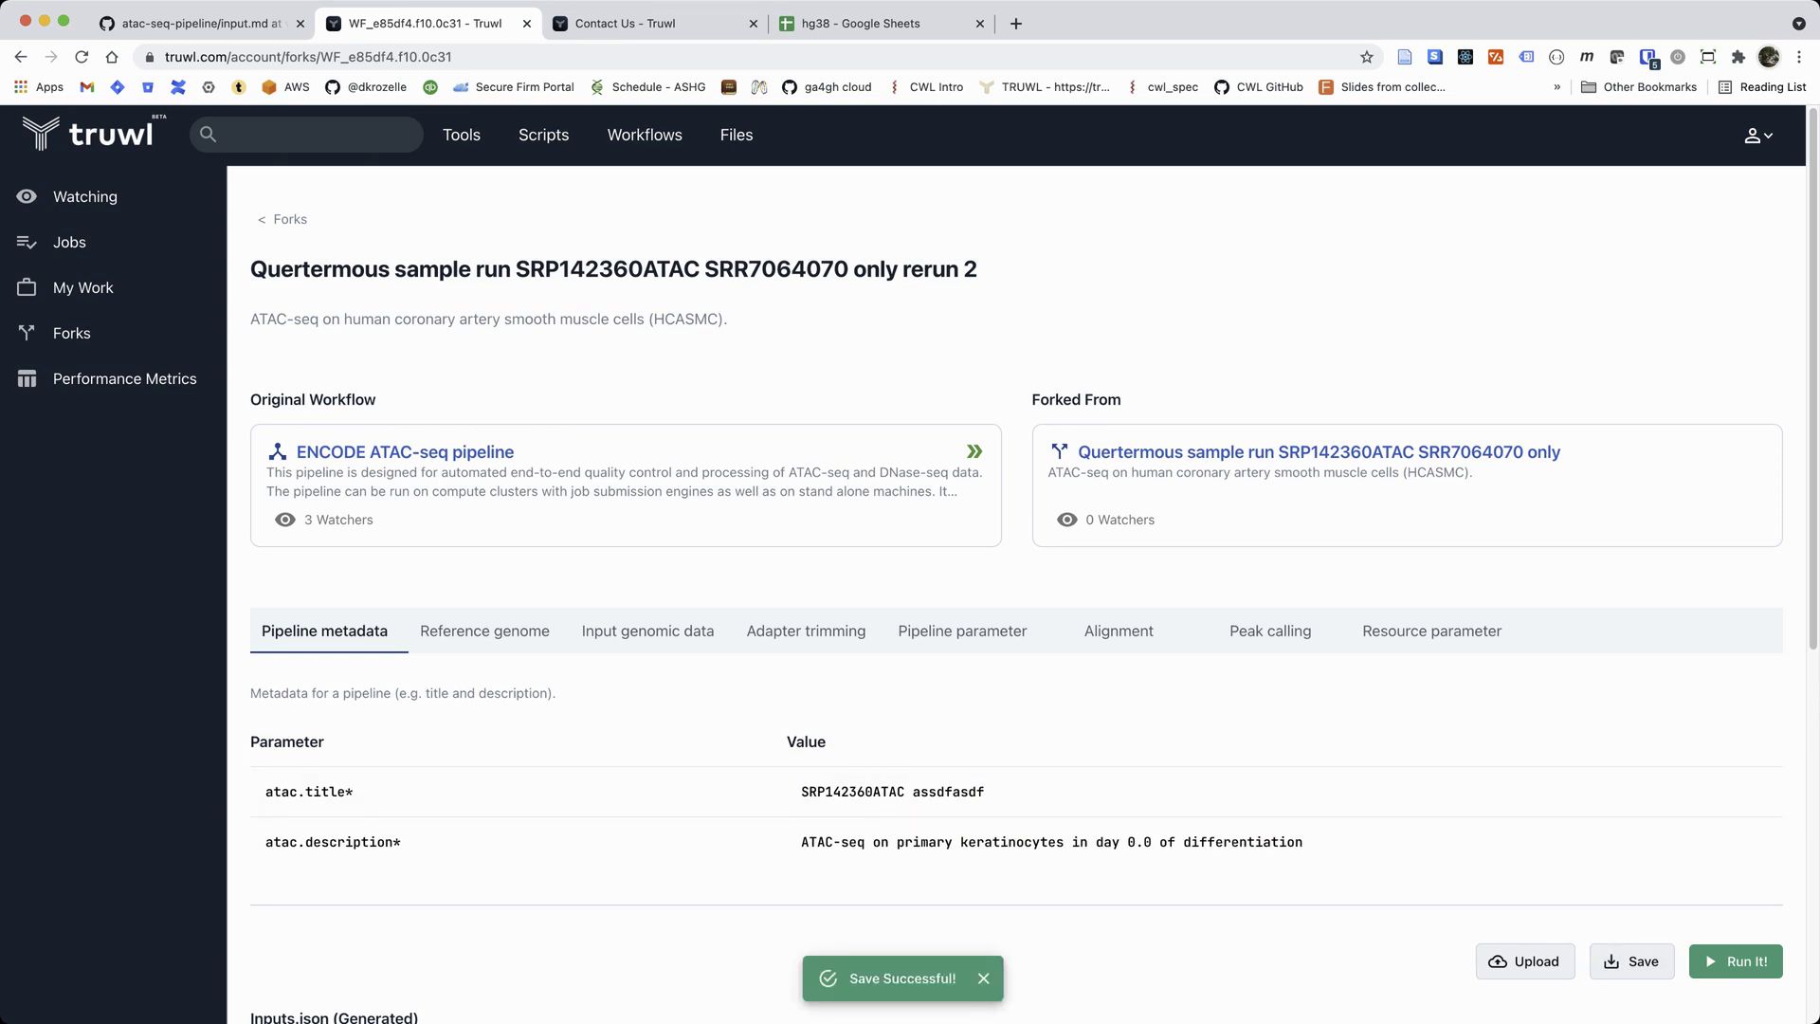
# Step: Examine the fork's reference genome parameters, including atac.genome_tsv, and switch to the hg38 Google Sheet listing the genome files
pyautogui.click(484, 630)
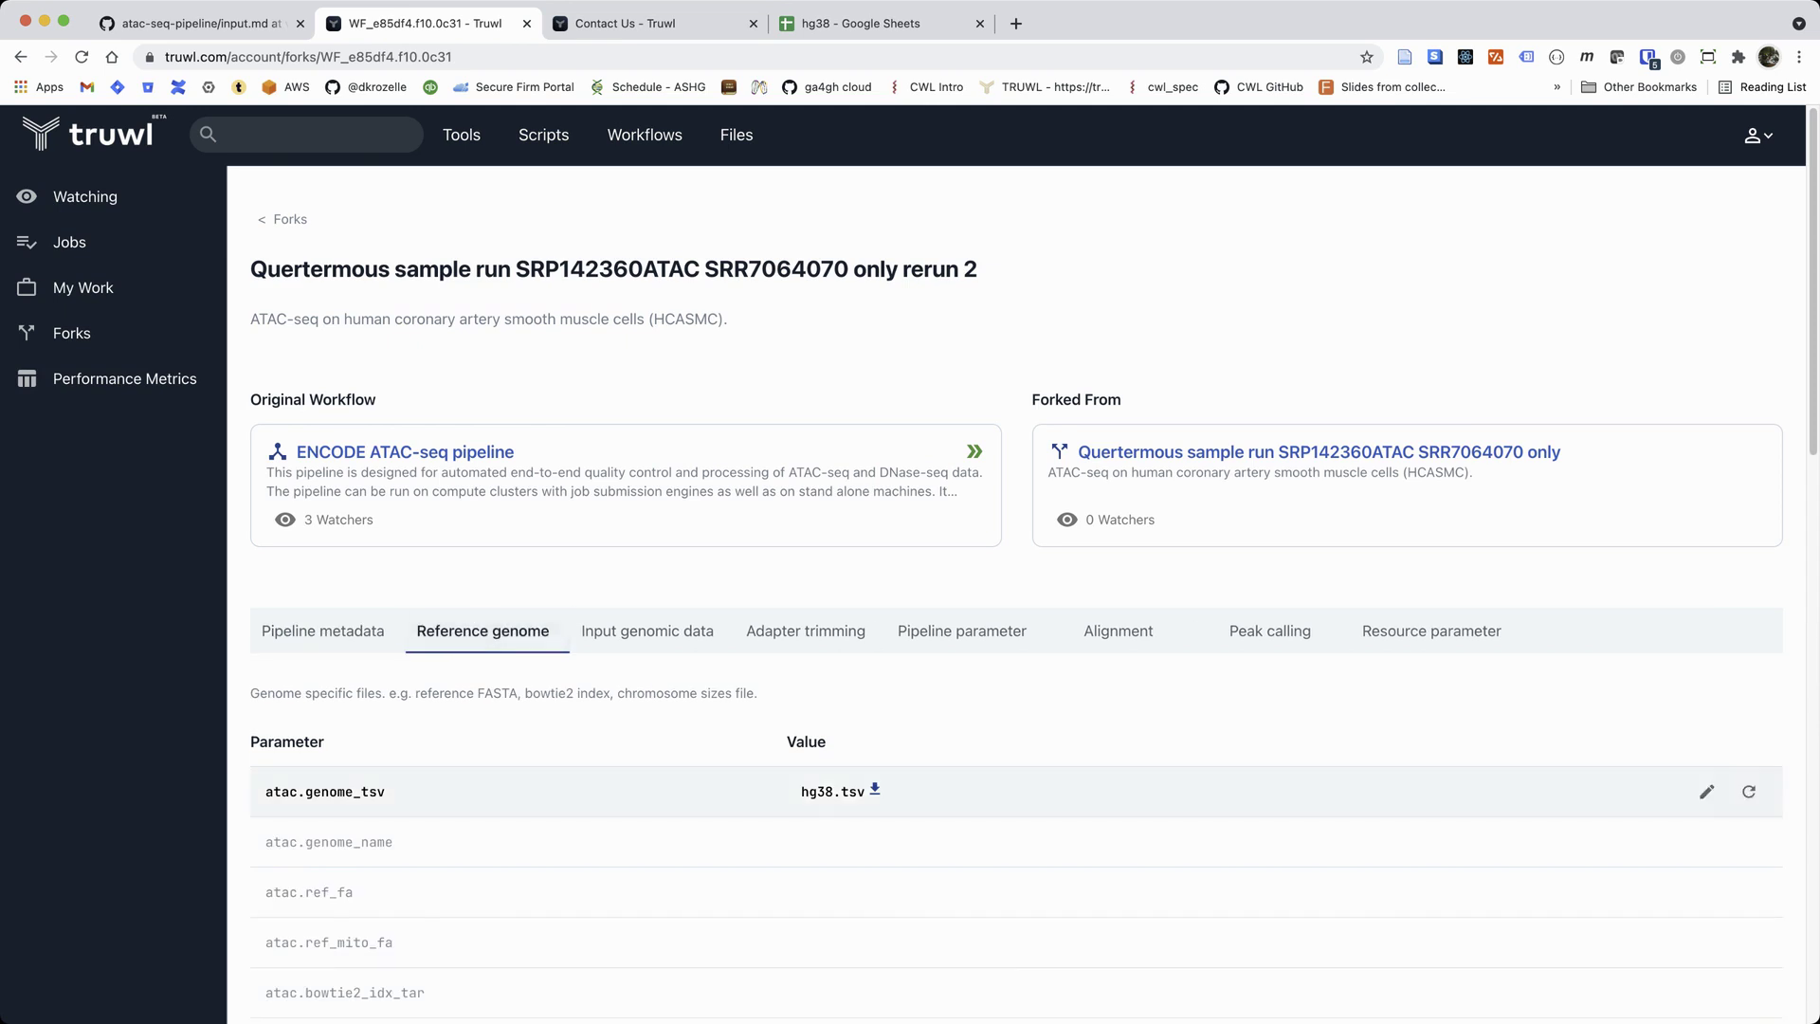
pyautogui.scroll(-7, 1016, 569)
pyautogui.scroll(-2, 1017, 769)
pyautogui.scroll(4, 1016, 769)
pyautogui.scroll(1, 1016, 569)
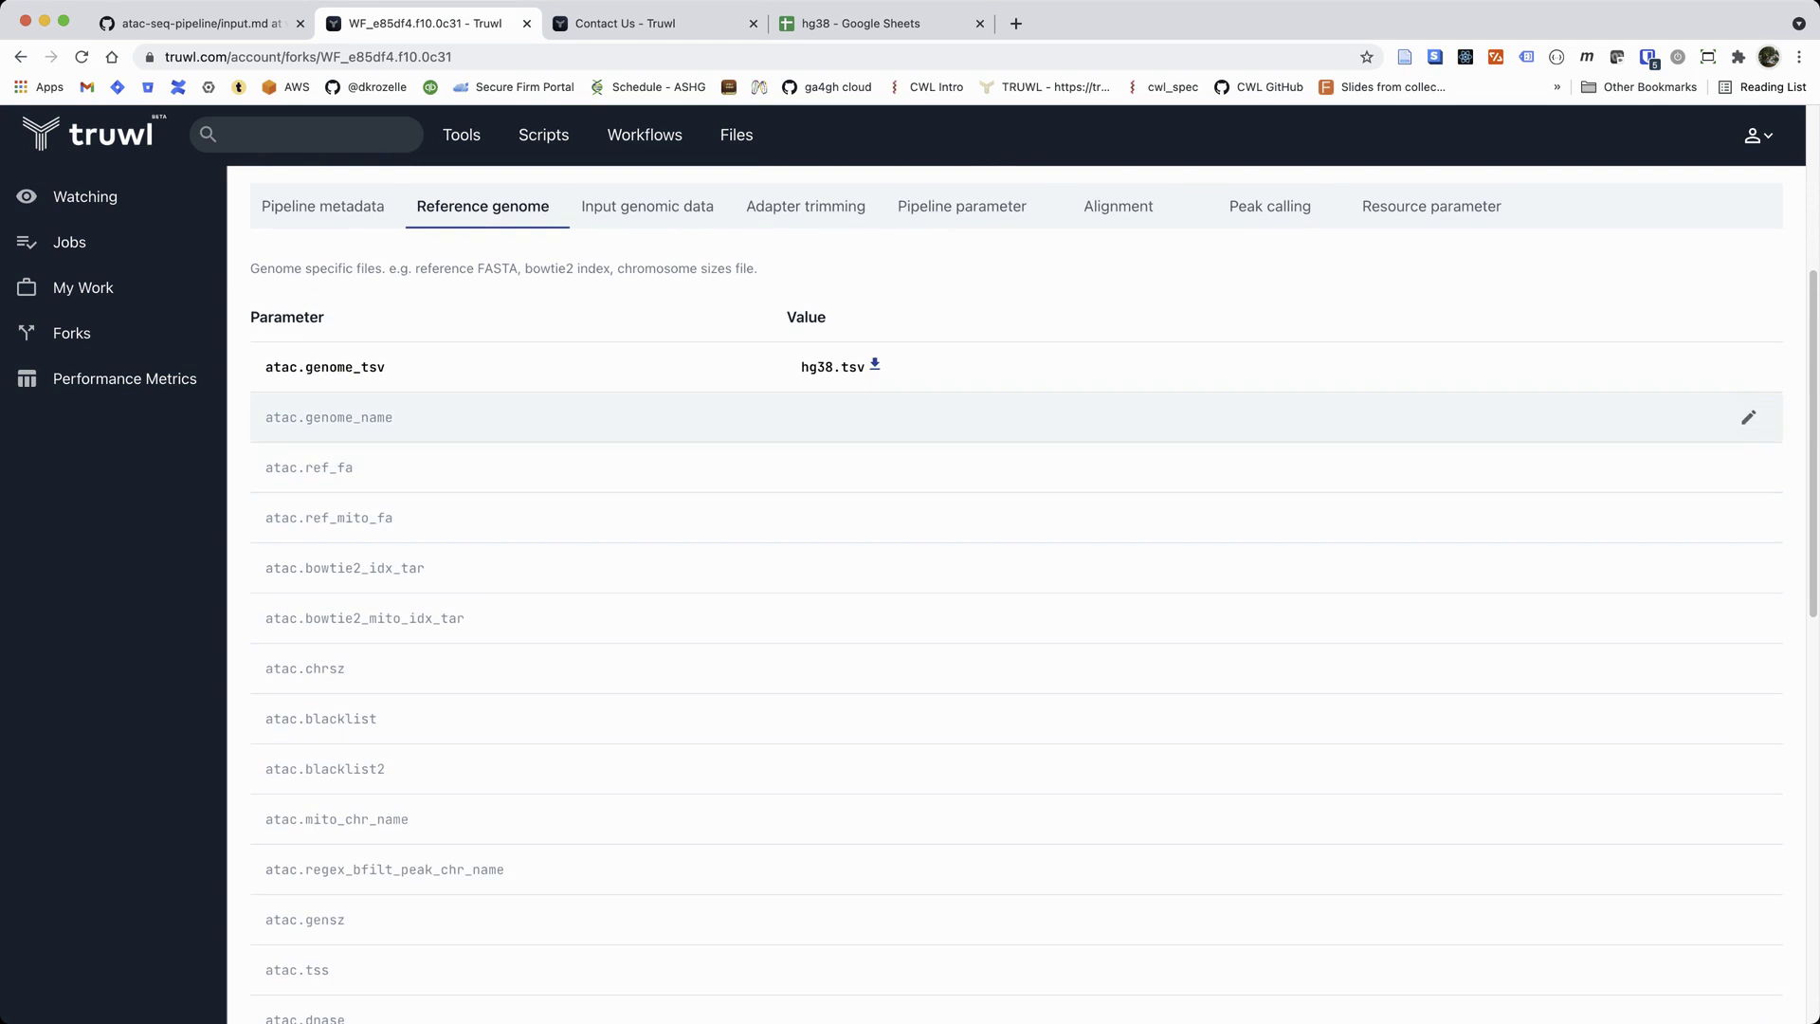
pyautogui.scroll(1, 1016, 569)
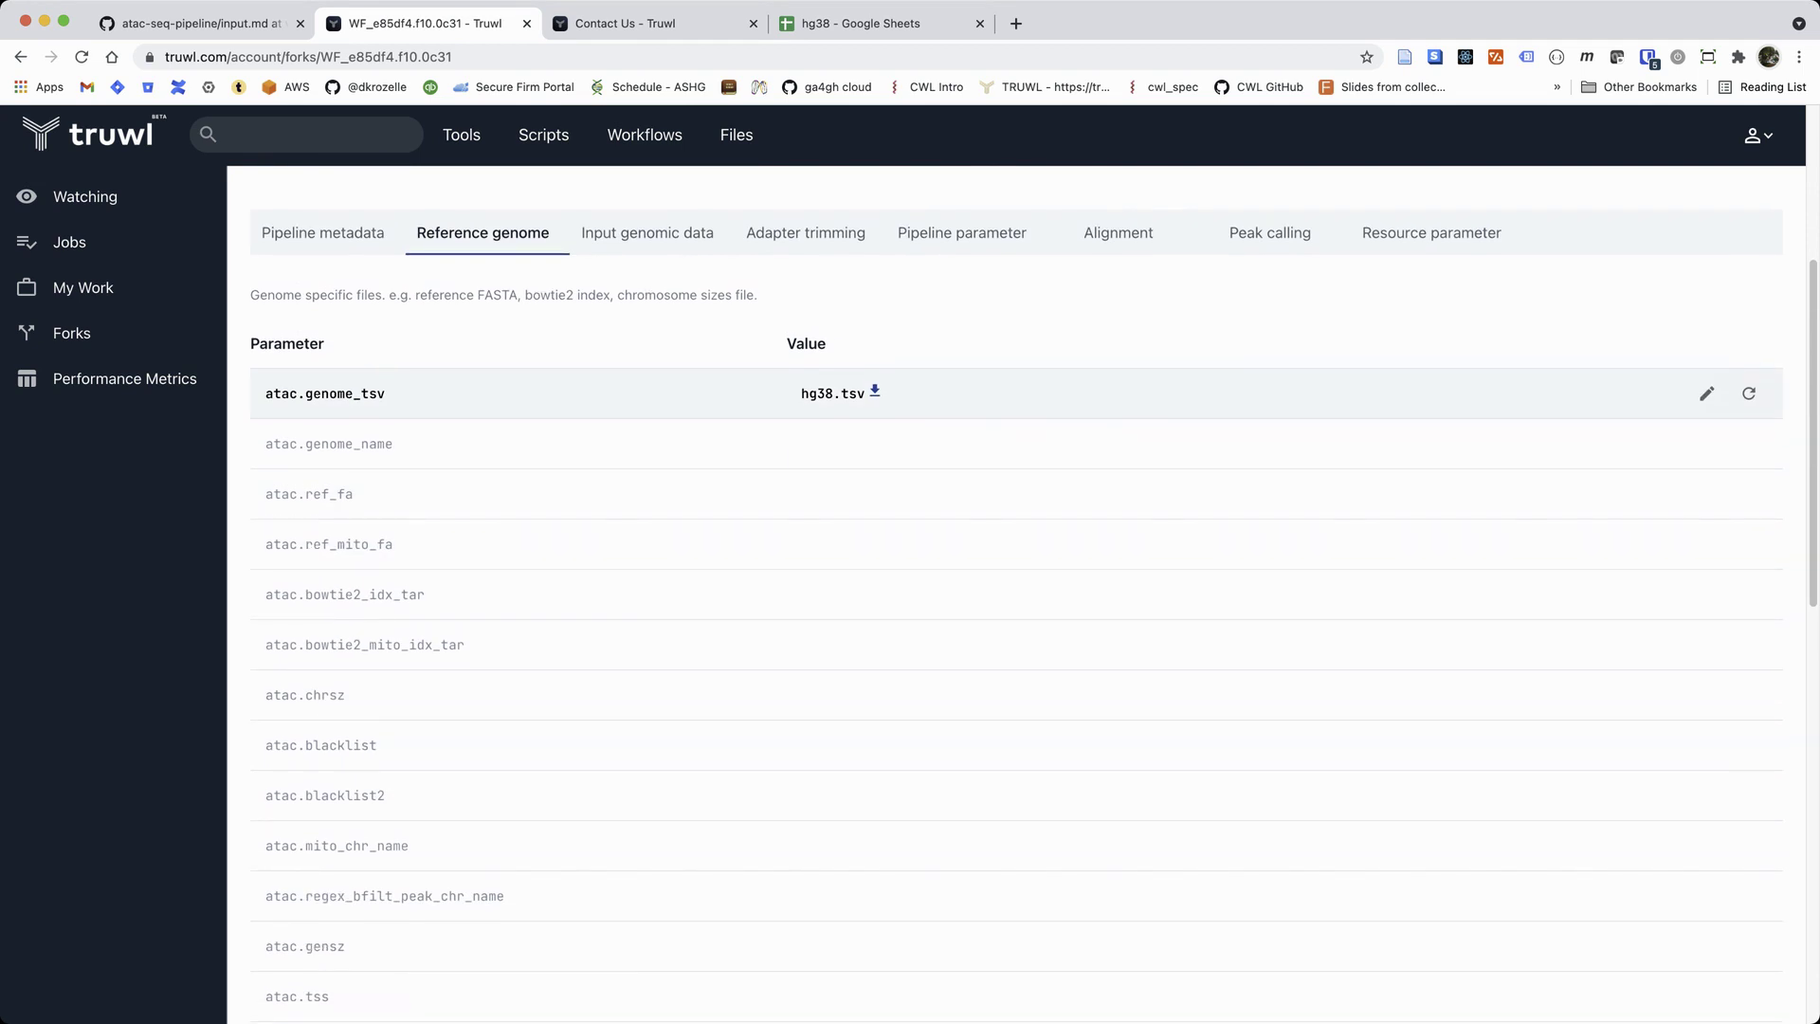
pyautogui.moveTo(326, 393)
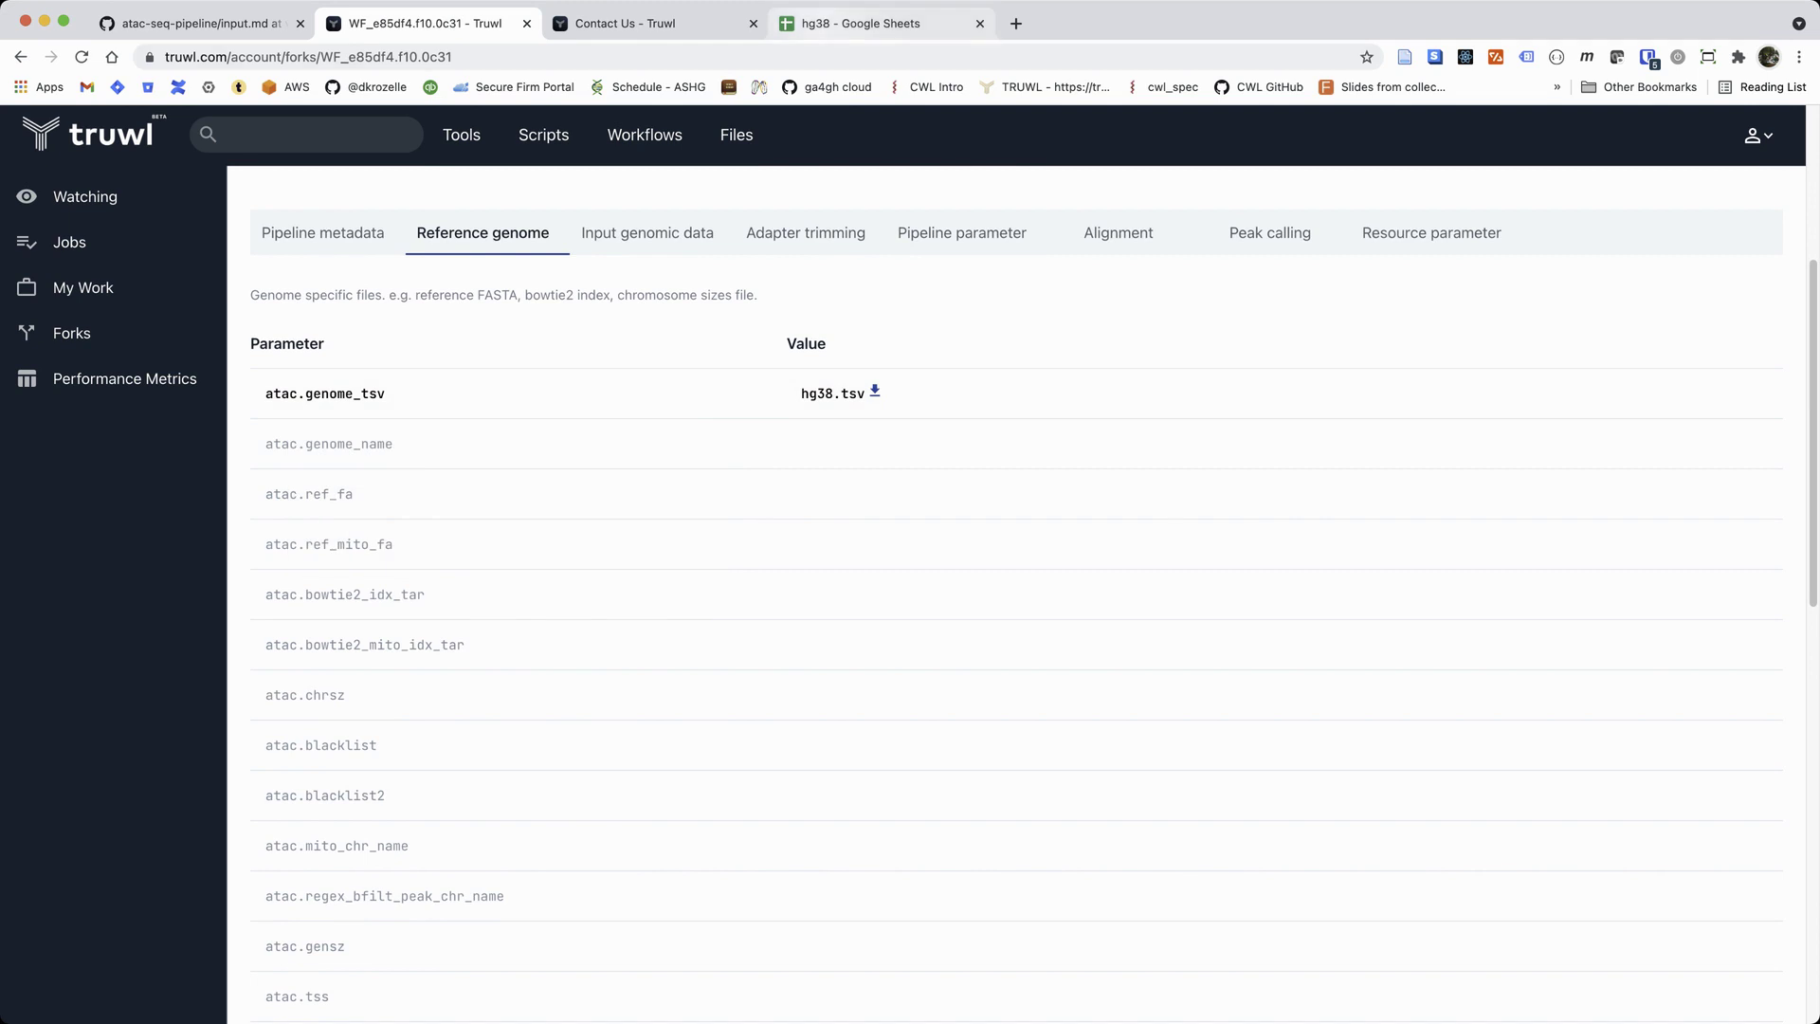
pyautogui.click(860, 23)
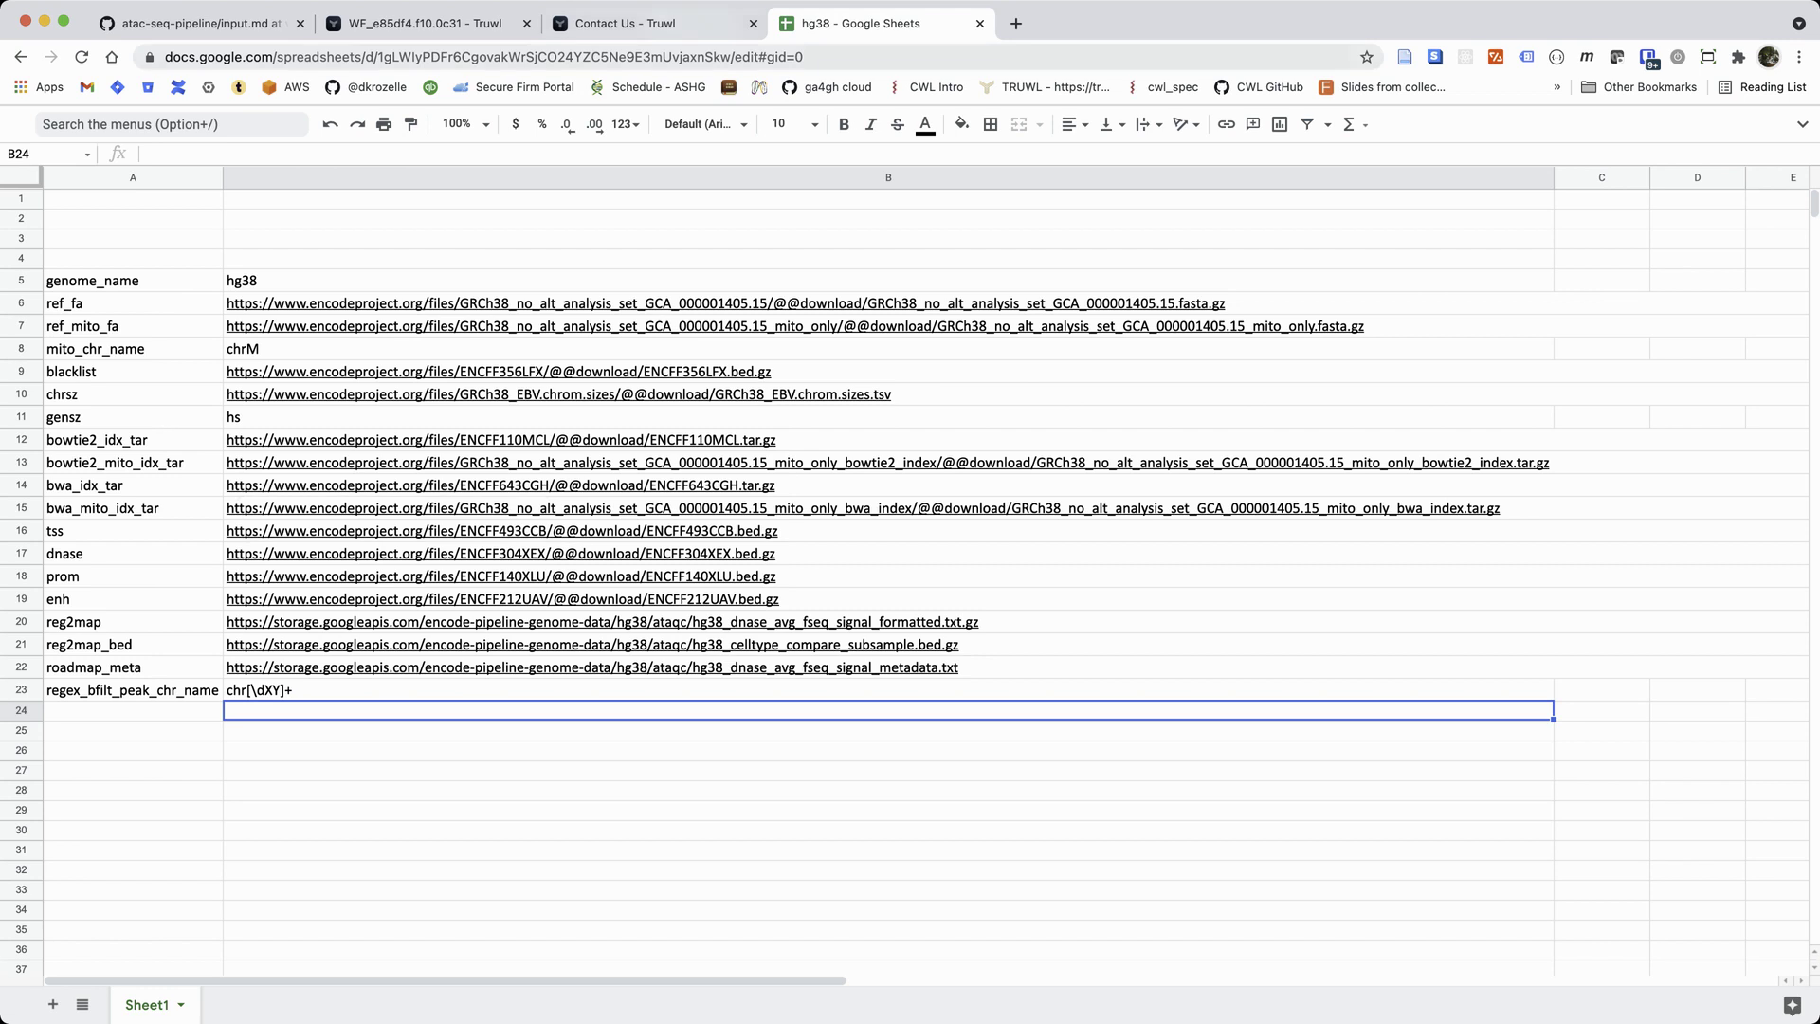
# Step: Examine the reference genome section of the pipeline's GitHub input documentation, including its parameters and the TSV URLs for the provided genomes
pyautogui.click(425, 23)
pyautogui.scroll(-5, 1015, 588)
pyautogui.press('super+4')
pyautogui.moveTo(244, 622)
pyautogui.hotkey('ctrl', 'Tab')
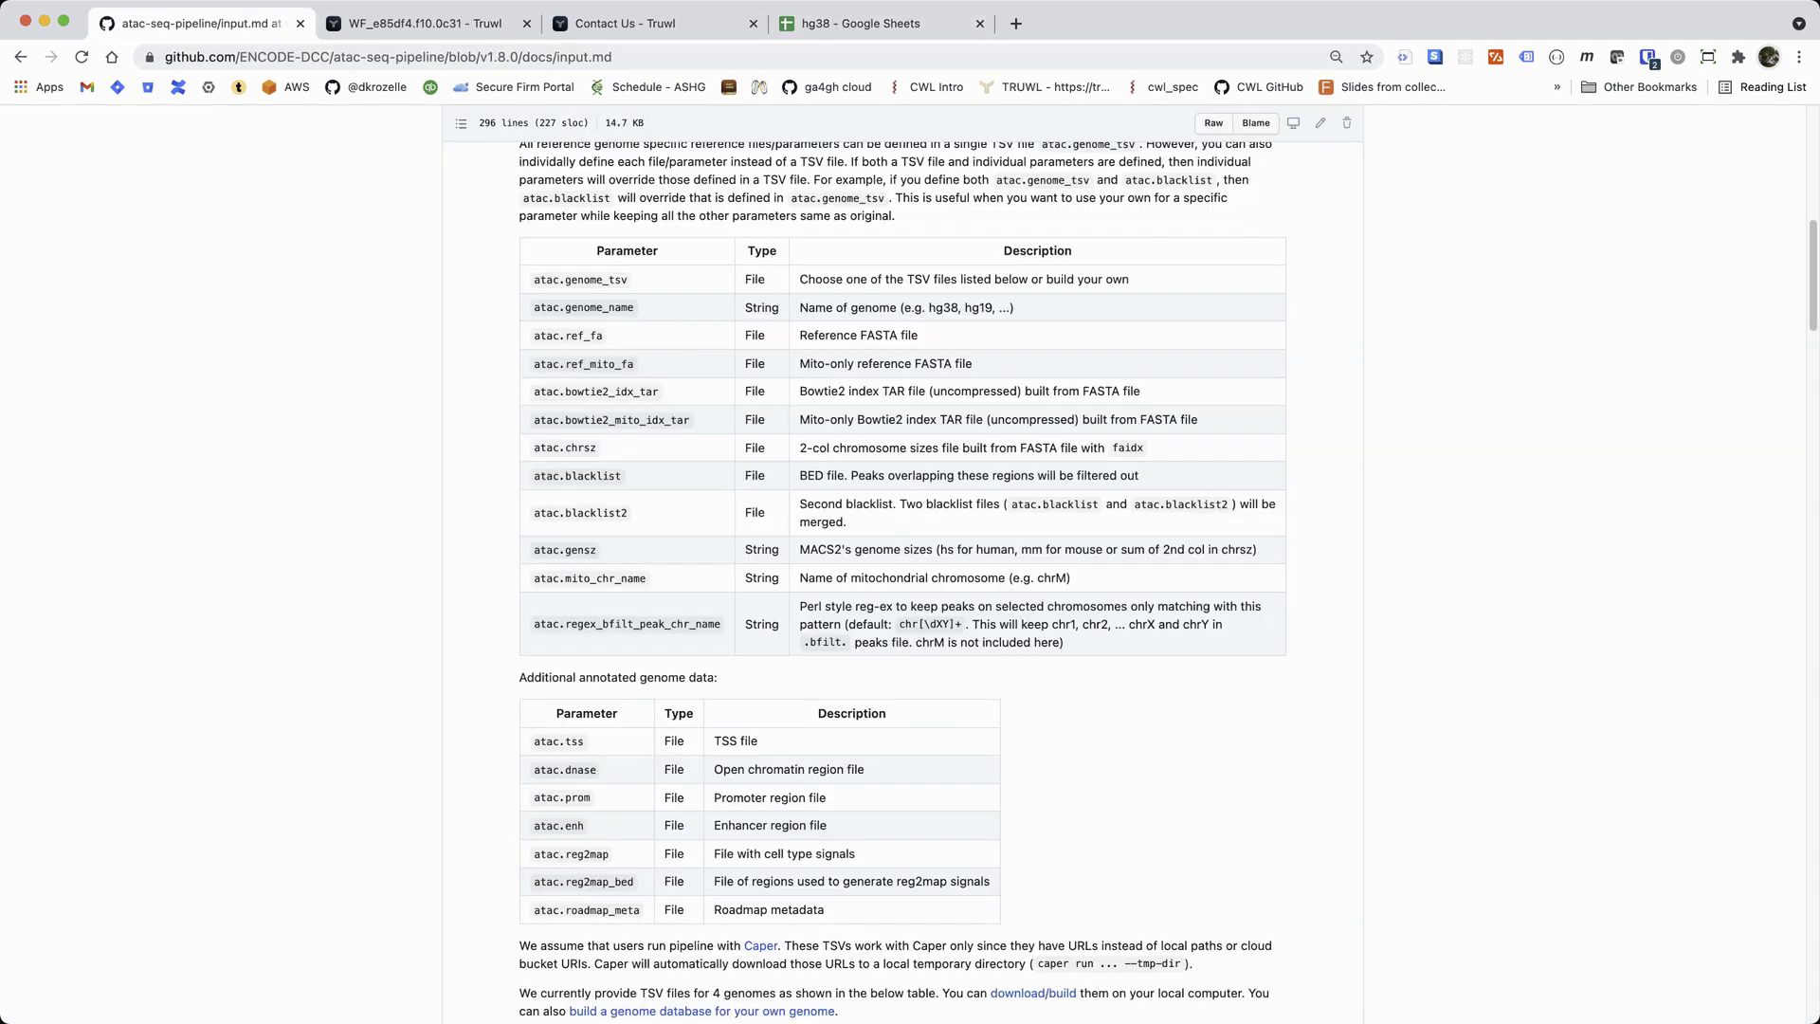
pyautogui.scroll(5, 903, 583)
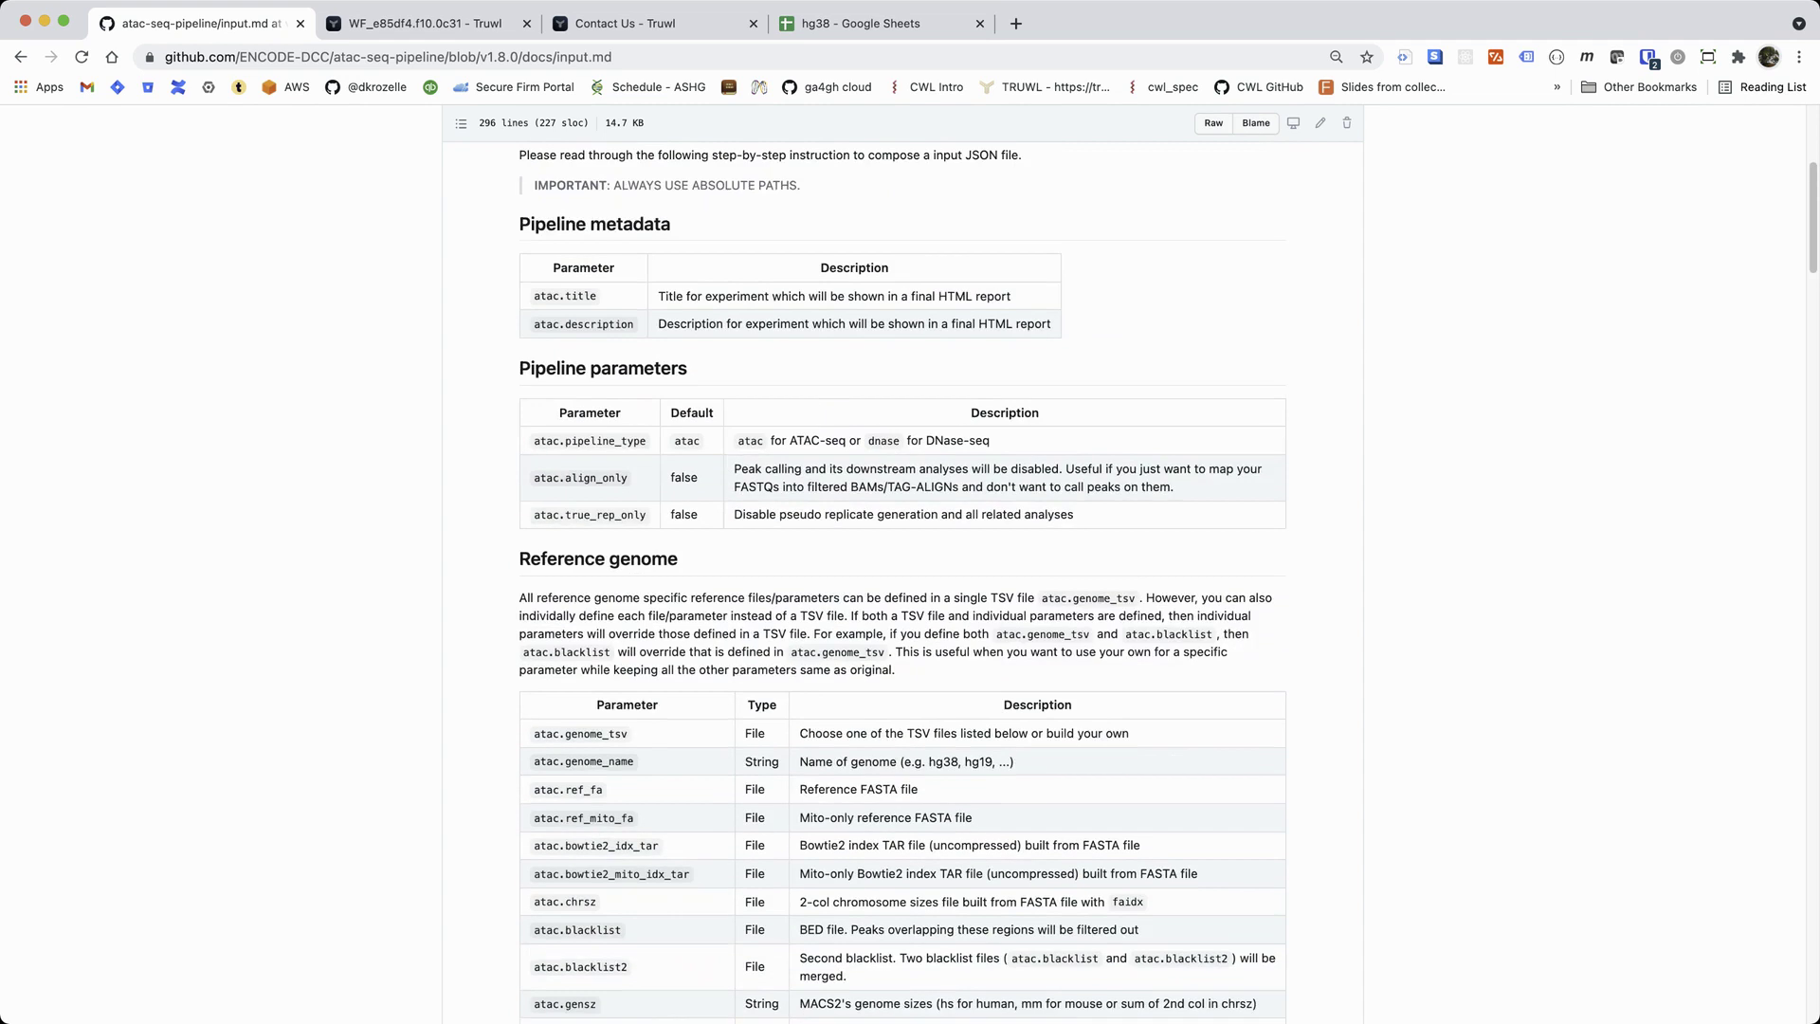
pyautogui.scroll(-13, 903, 583)
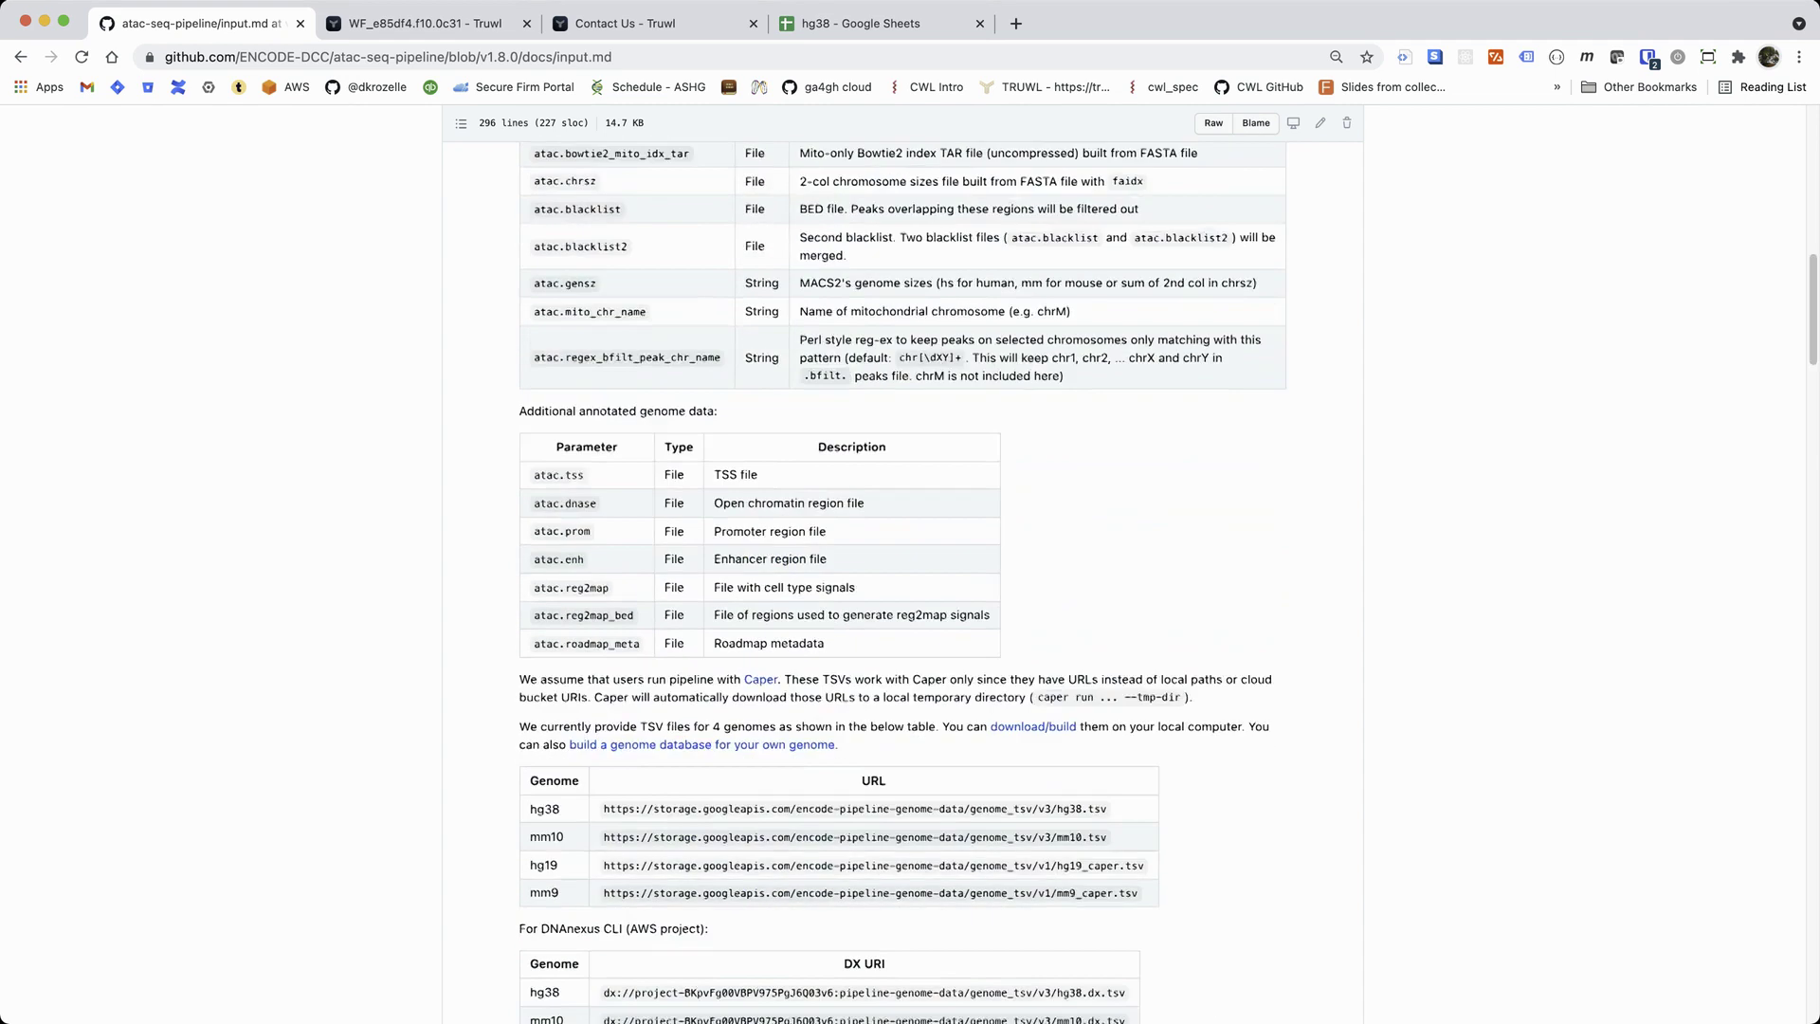
pyautogui.scroll(-6, 902, 583)
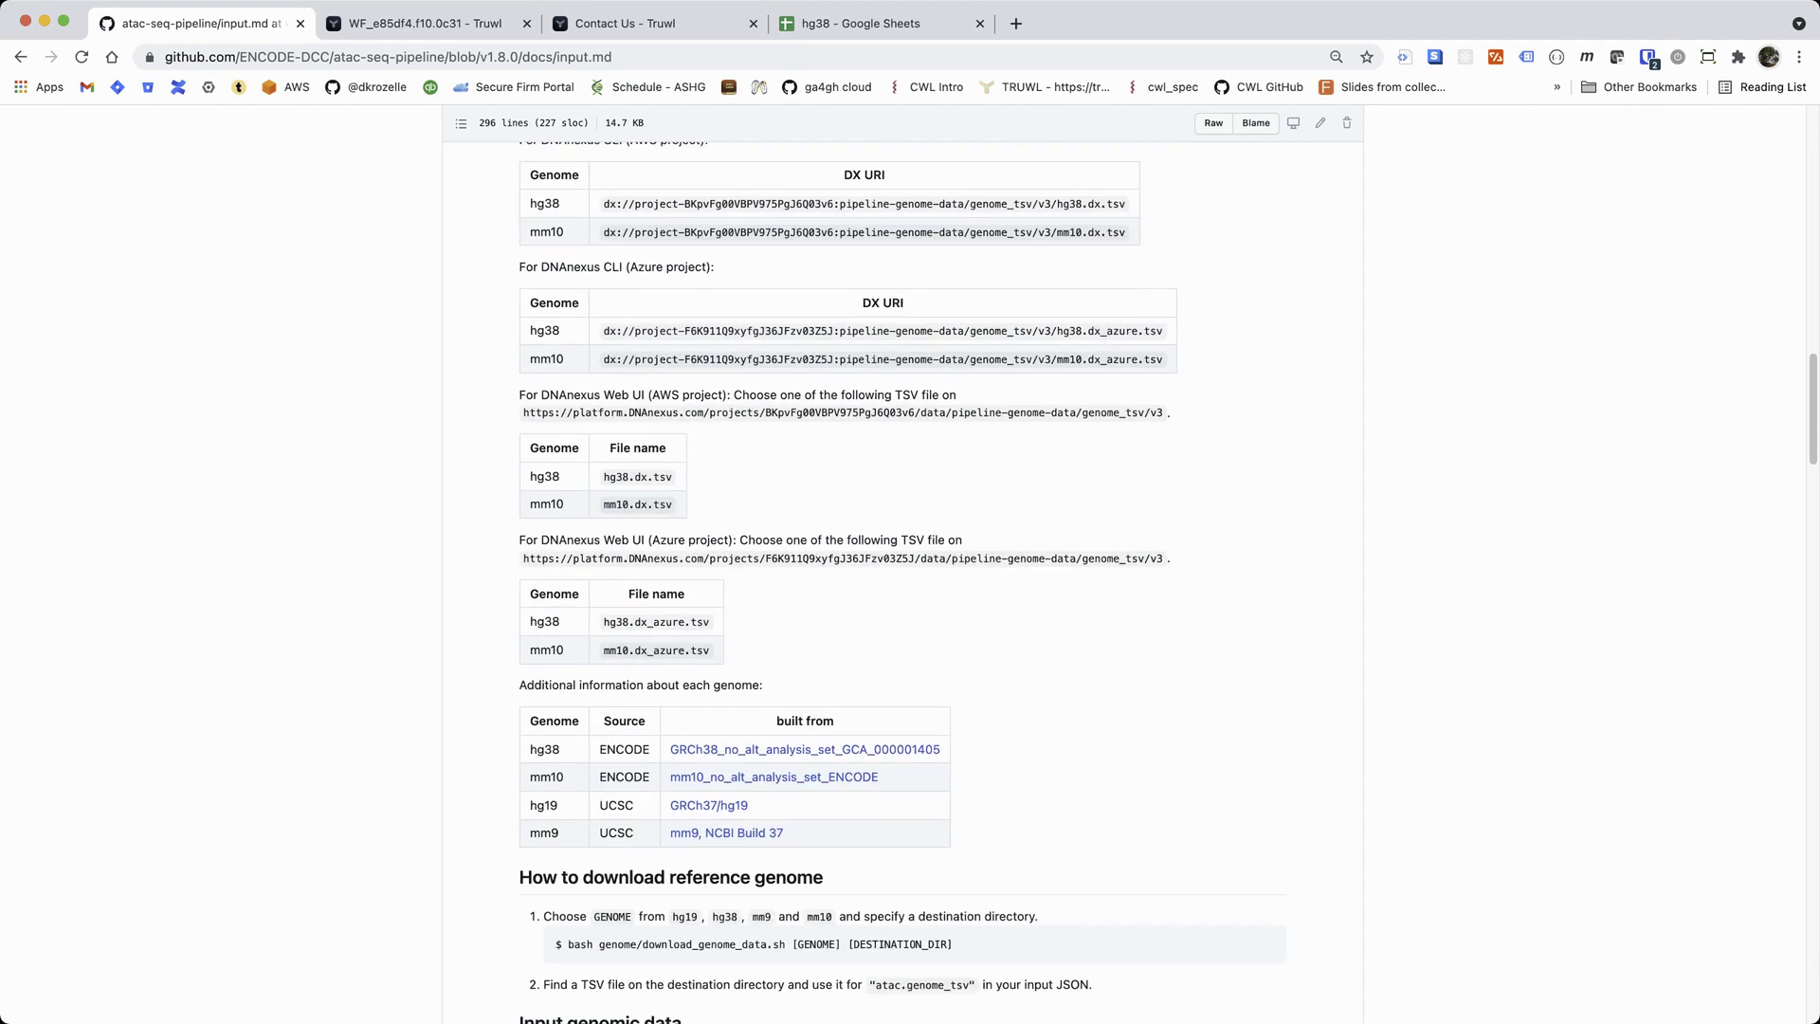
pyautogui.scroll(4, 903, 583)
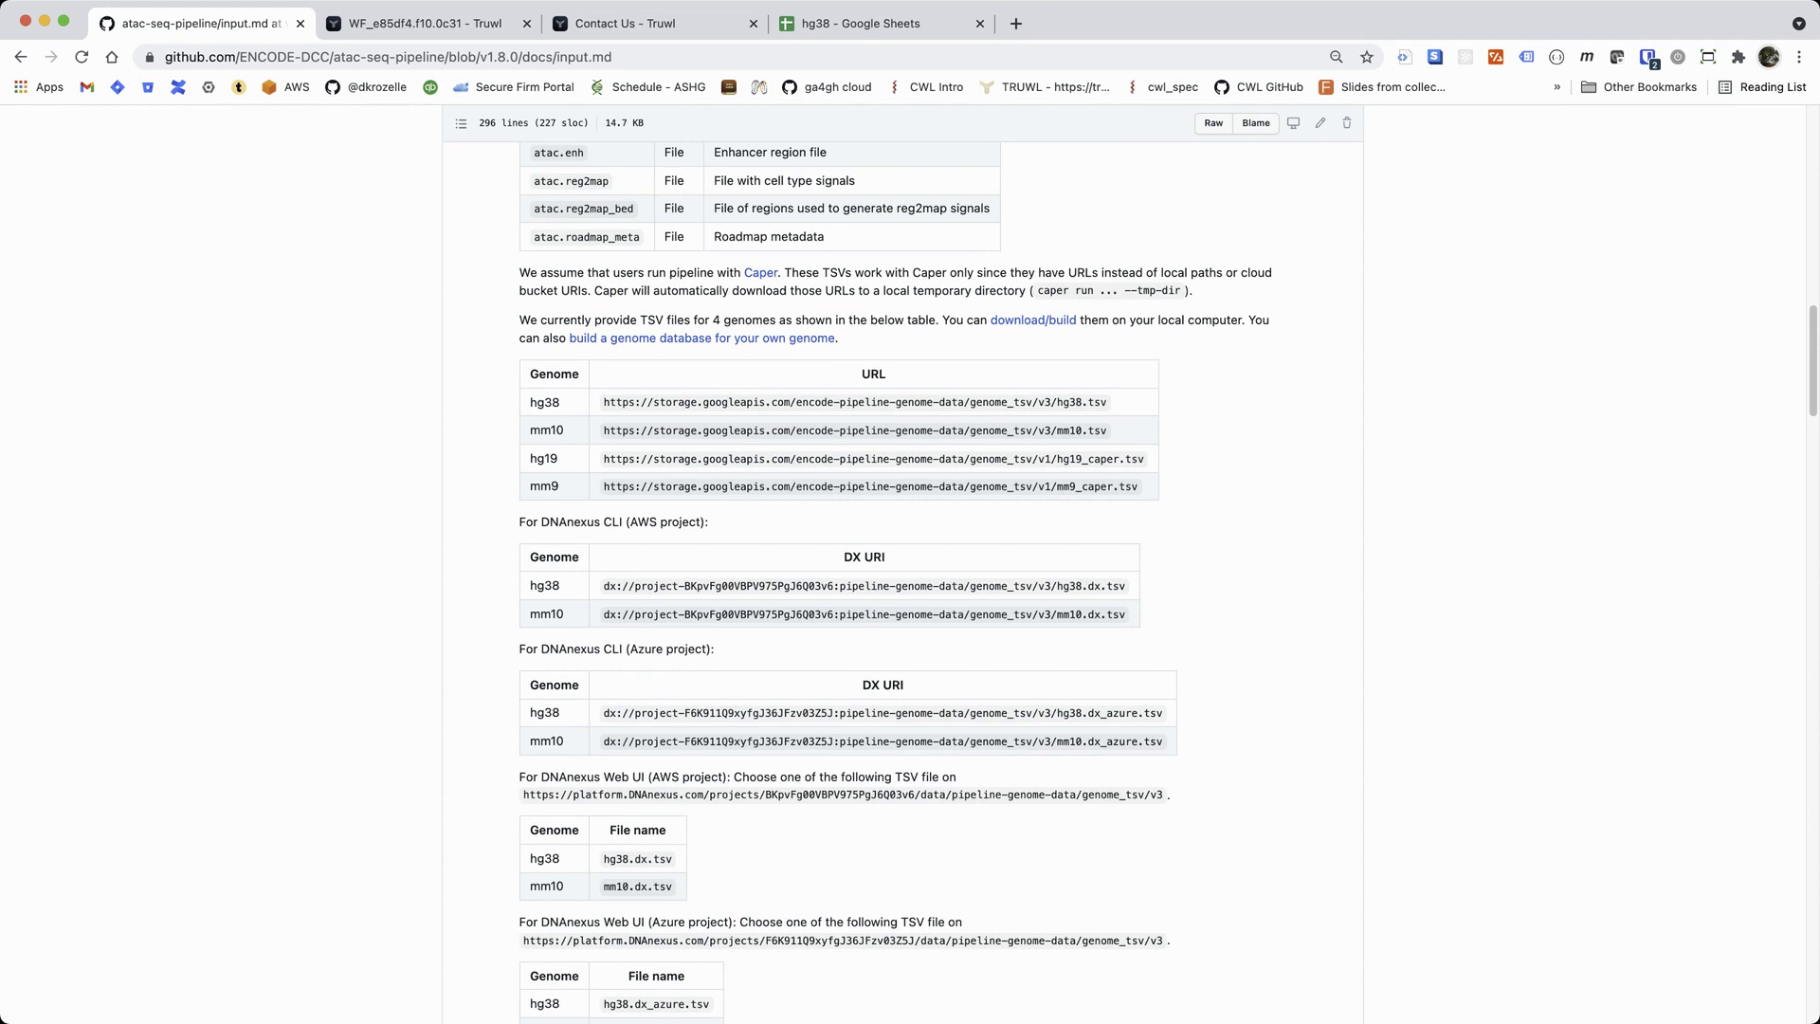
pyautogui.scroll(1, 894, 583)
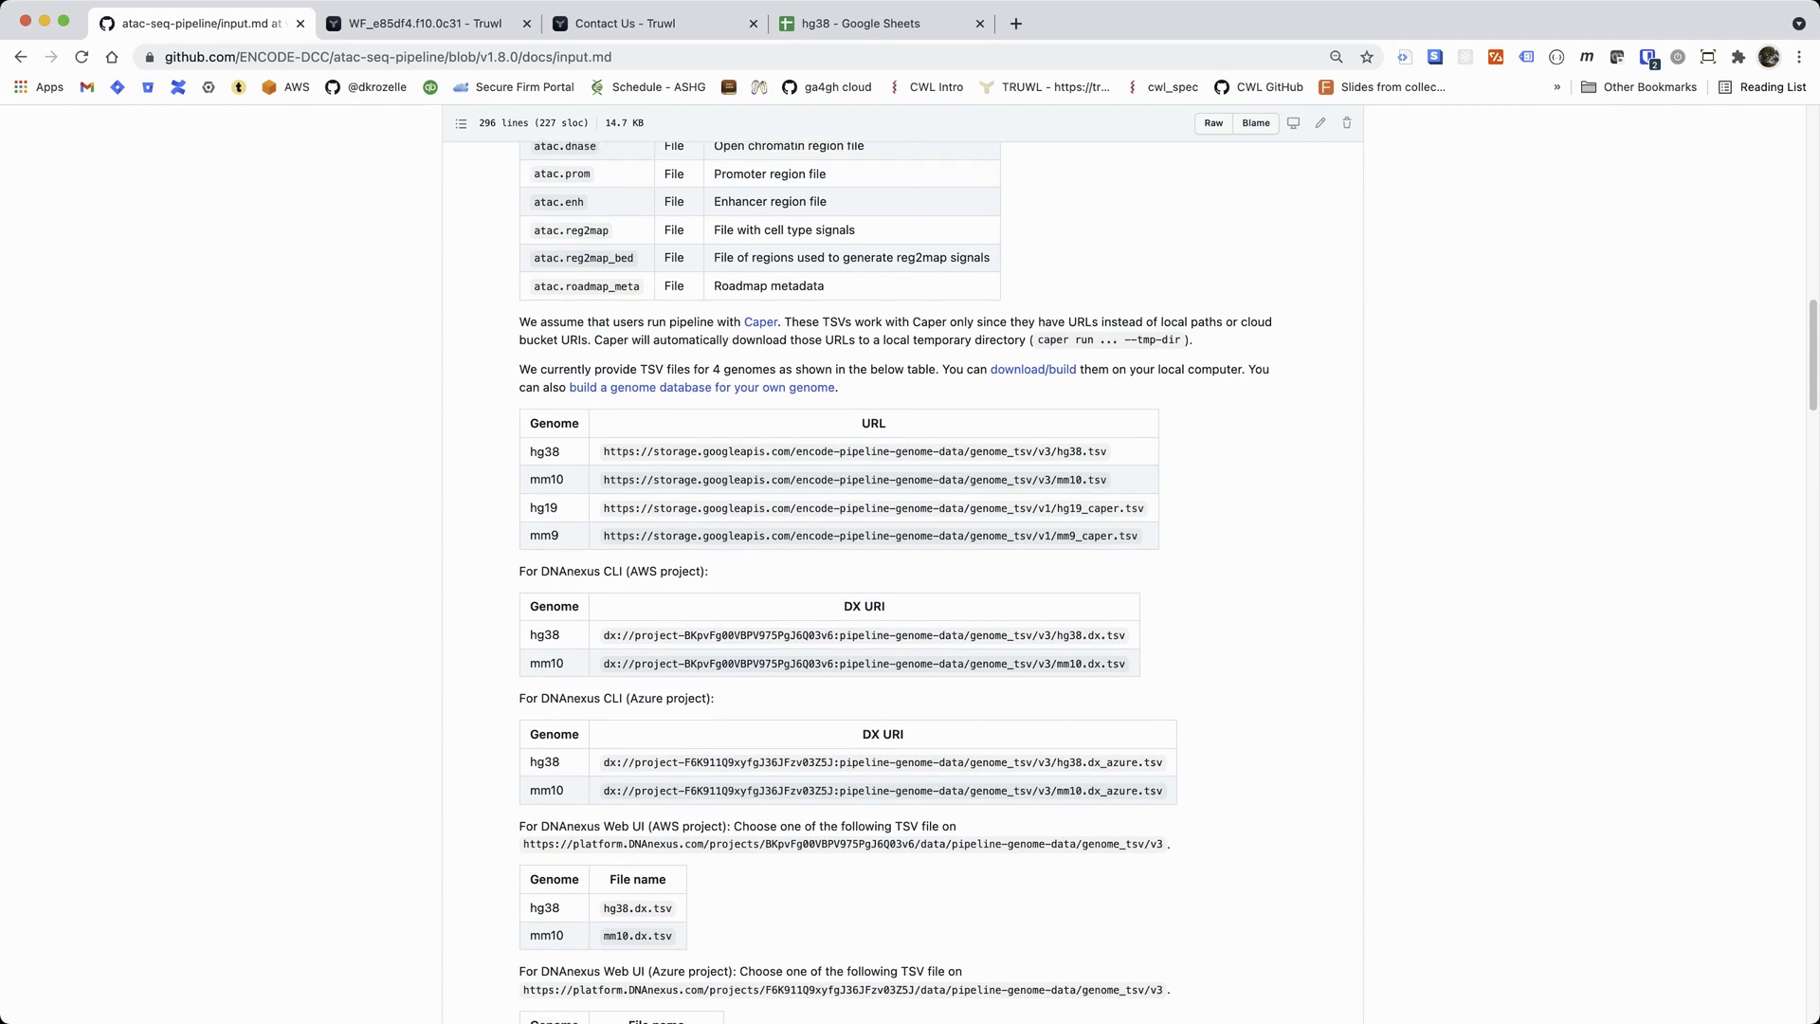
pyautogui.scroll(-1, 894, 583)
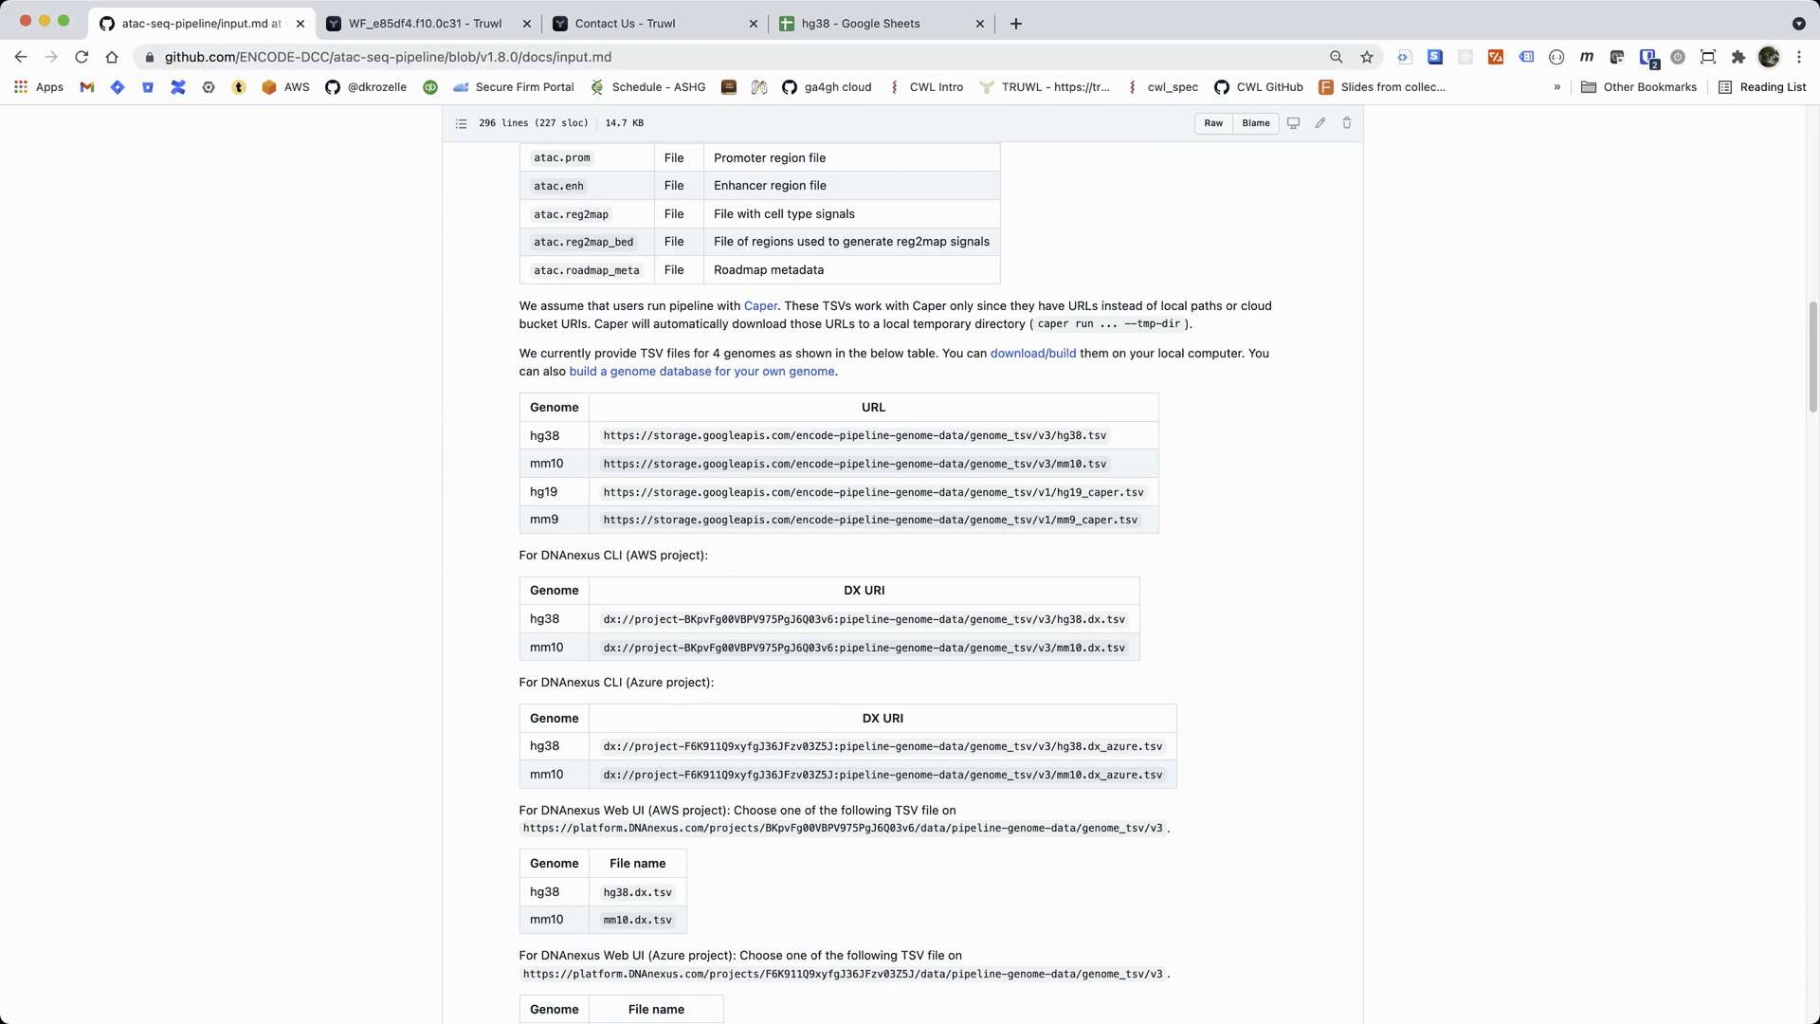
# Step: Return to the fork's reference genome parameters on Truwl and inspect the atac.blacklist entry field without entering a value
pyautogui.click(425, 24)
pyautogui.scroll(3, 853, 332)
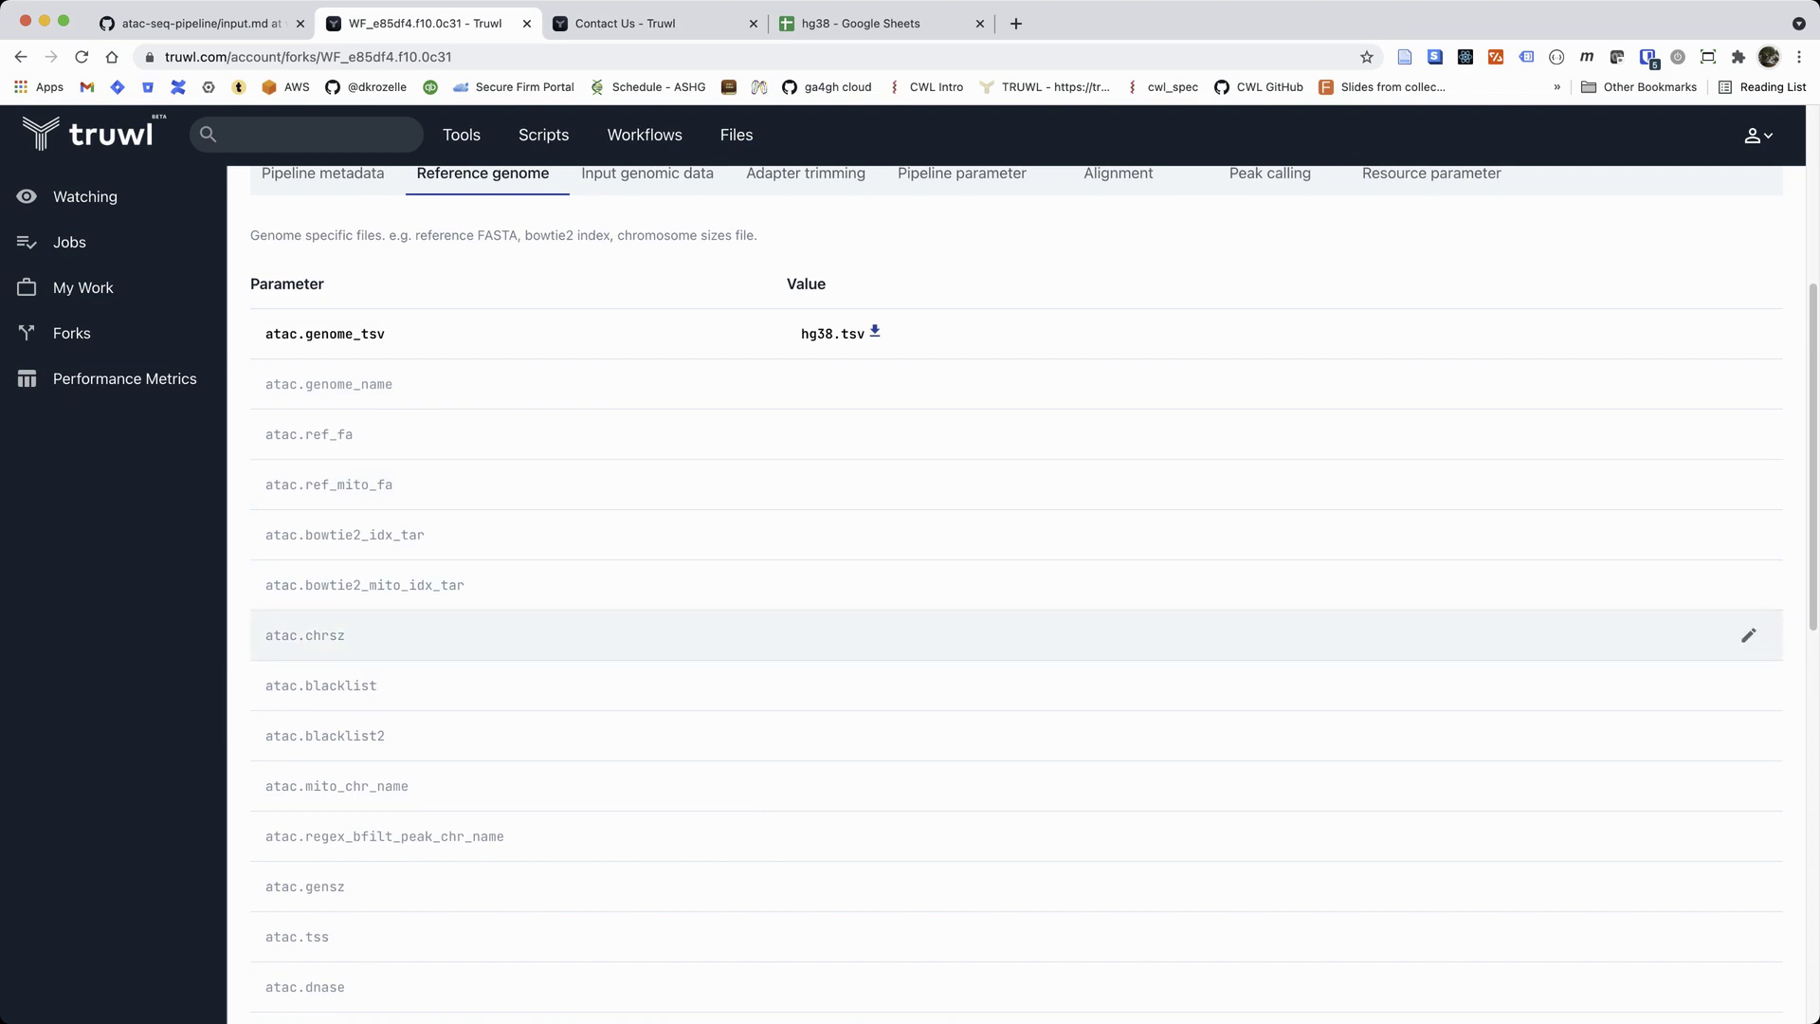
pyautogui.click(1750, 684)
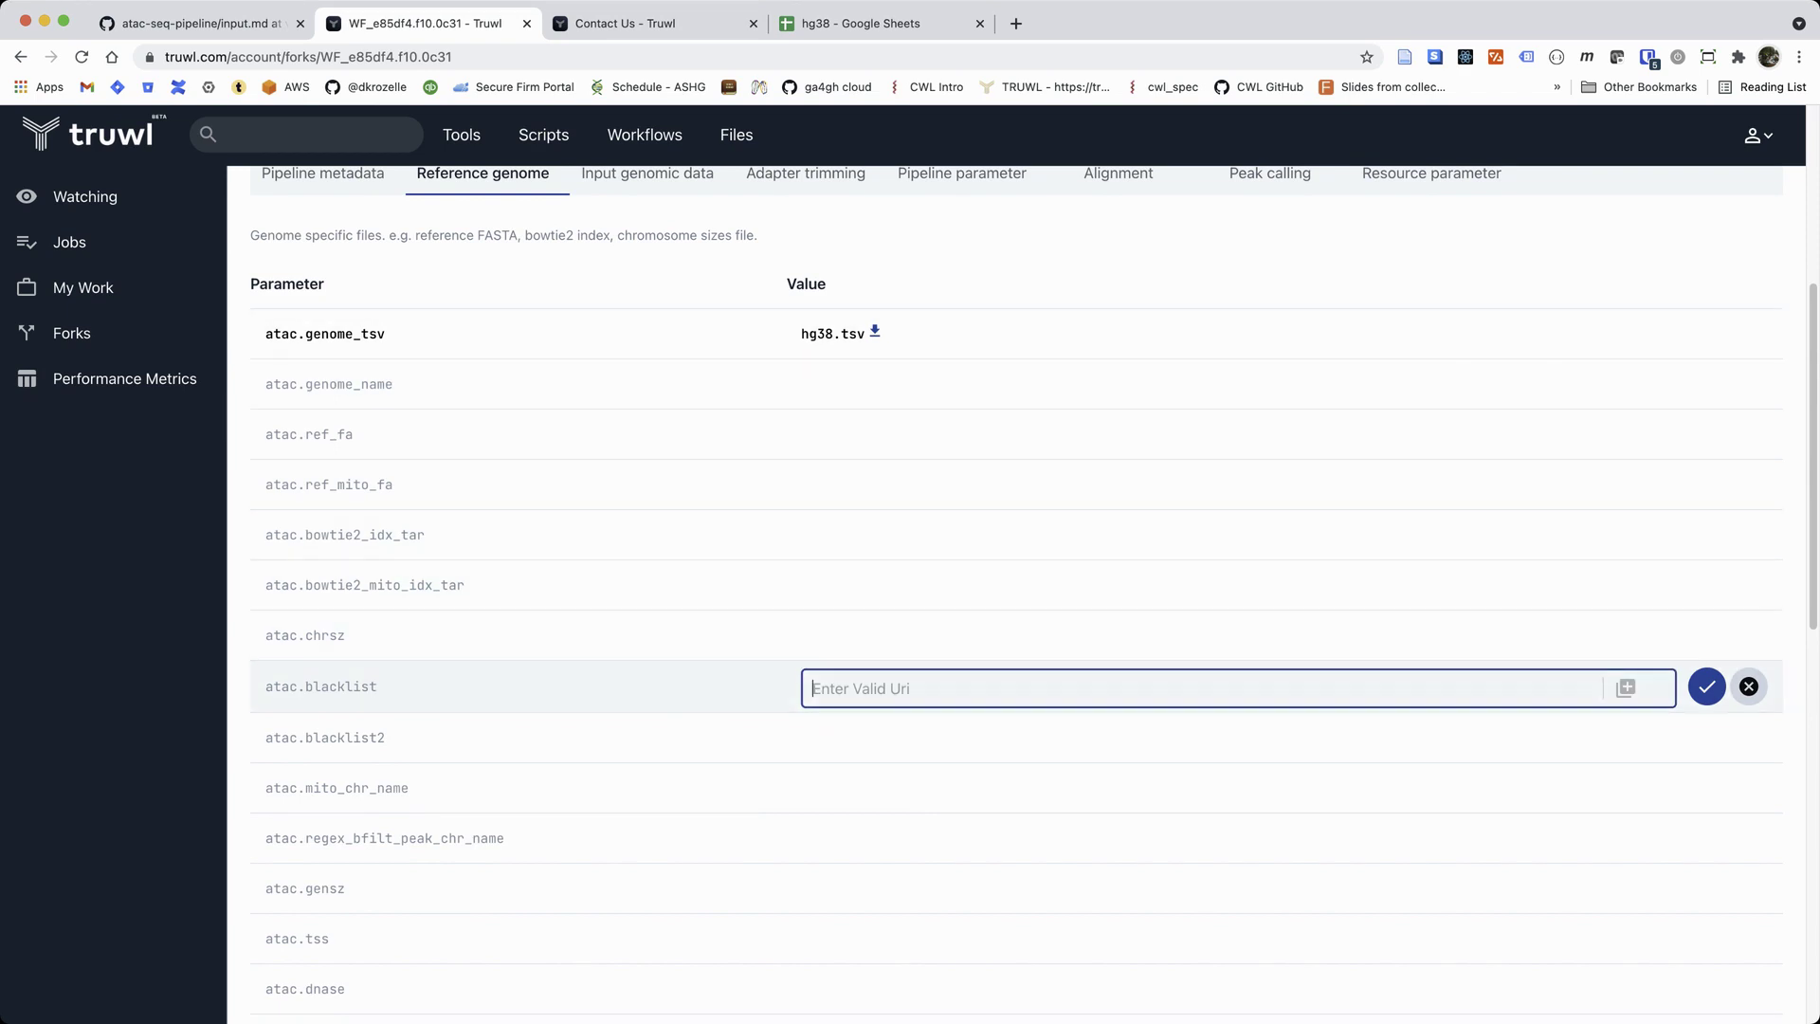
pyautogui.moveTo(320, 687)
pyautogui.click(1749, 686)
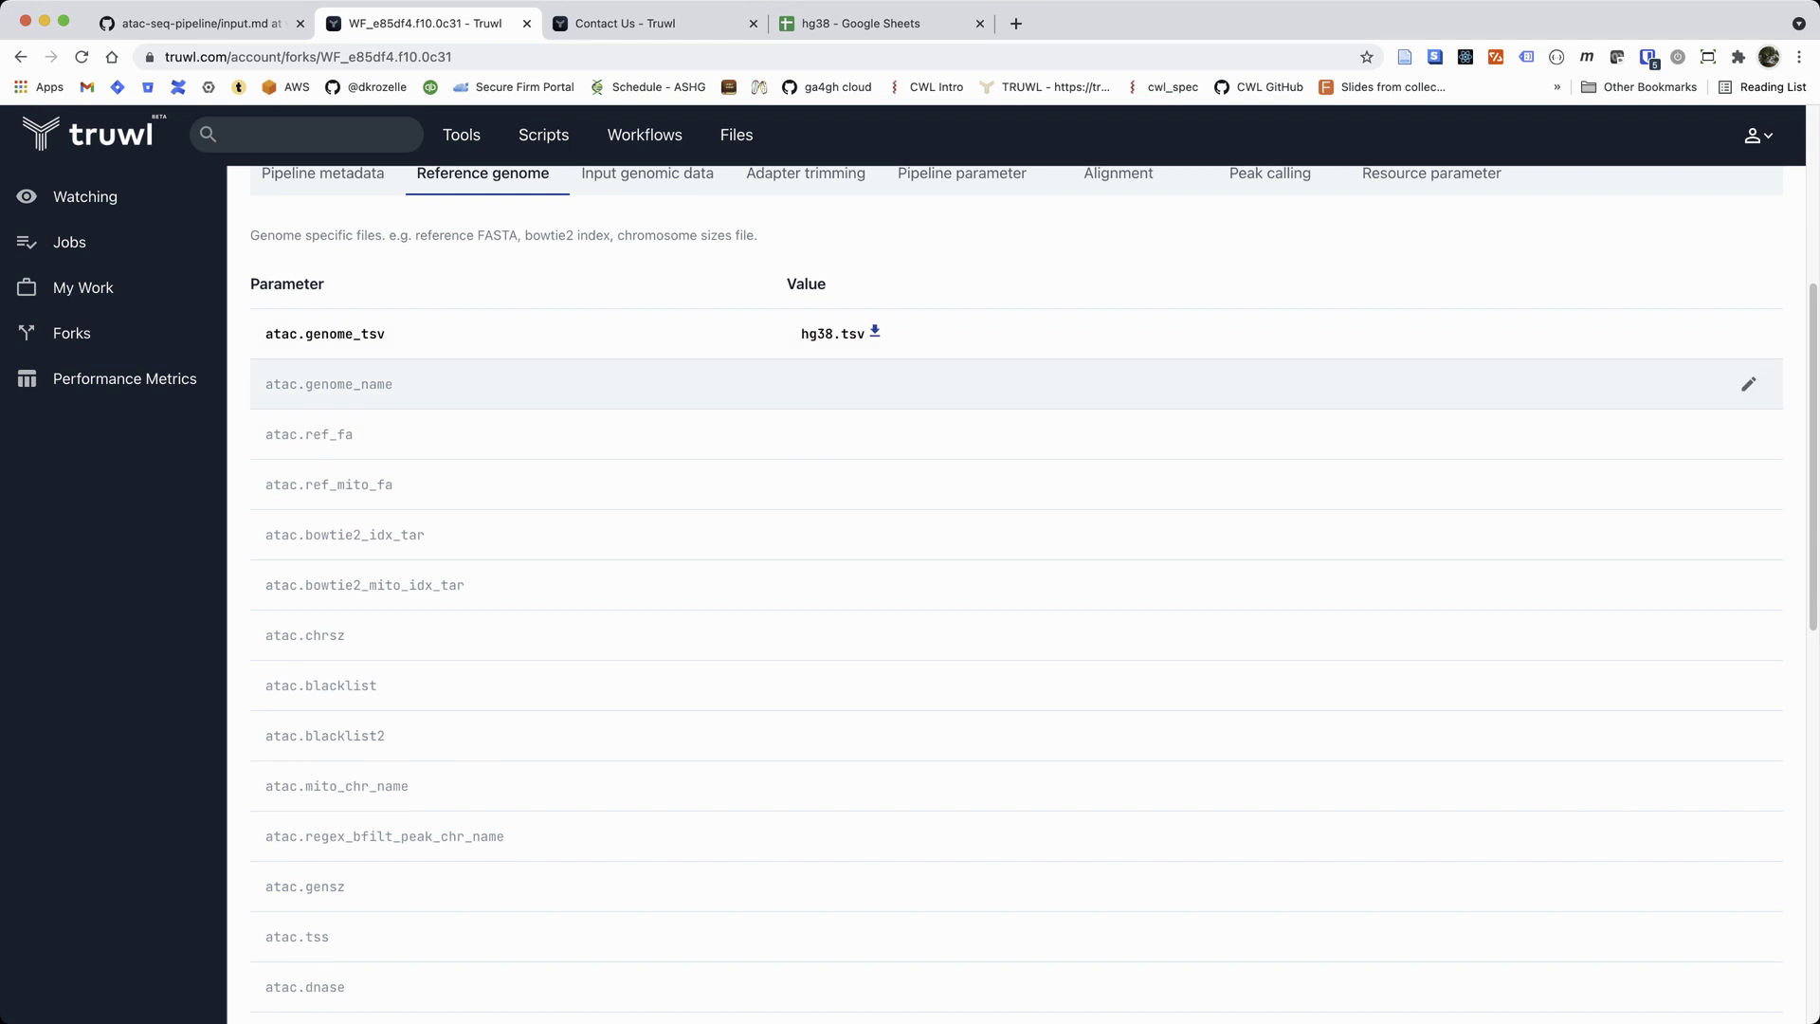
pyautogui.scroll(2, 1612, 455)
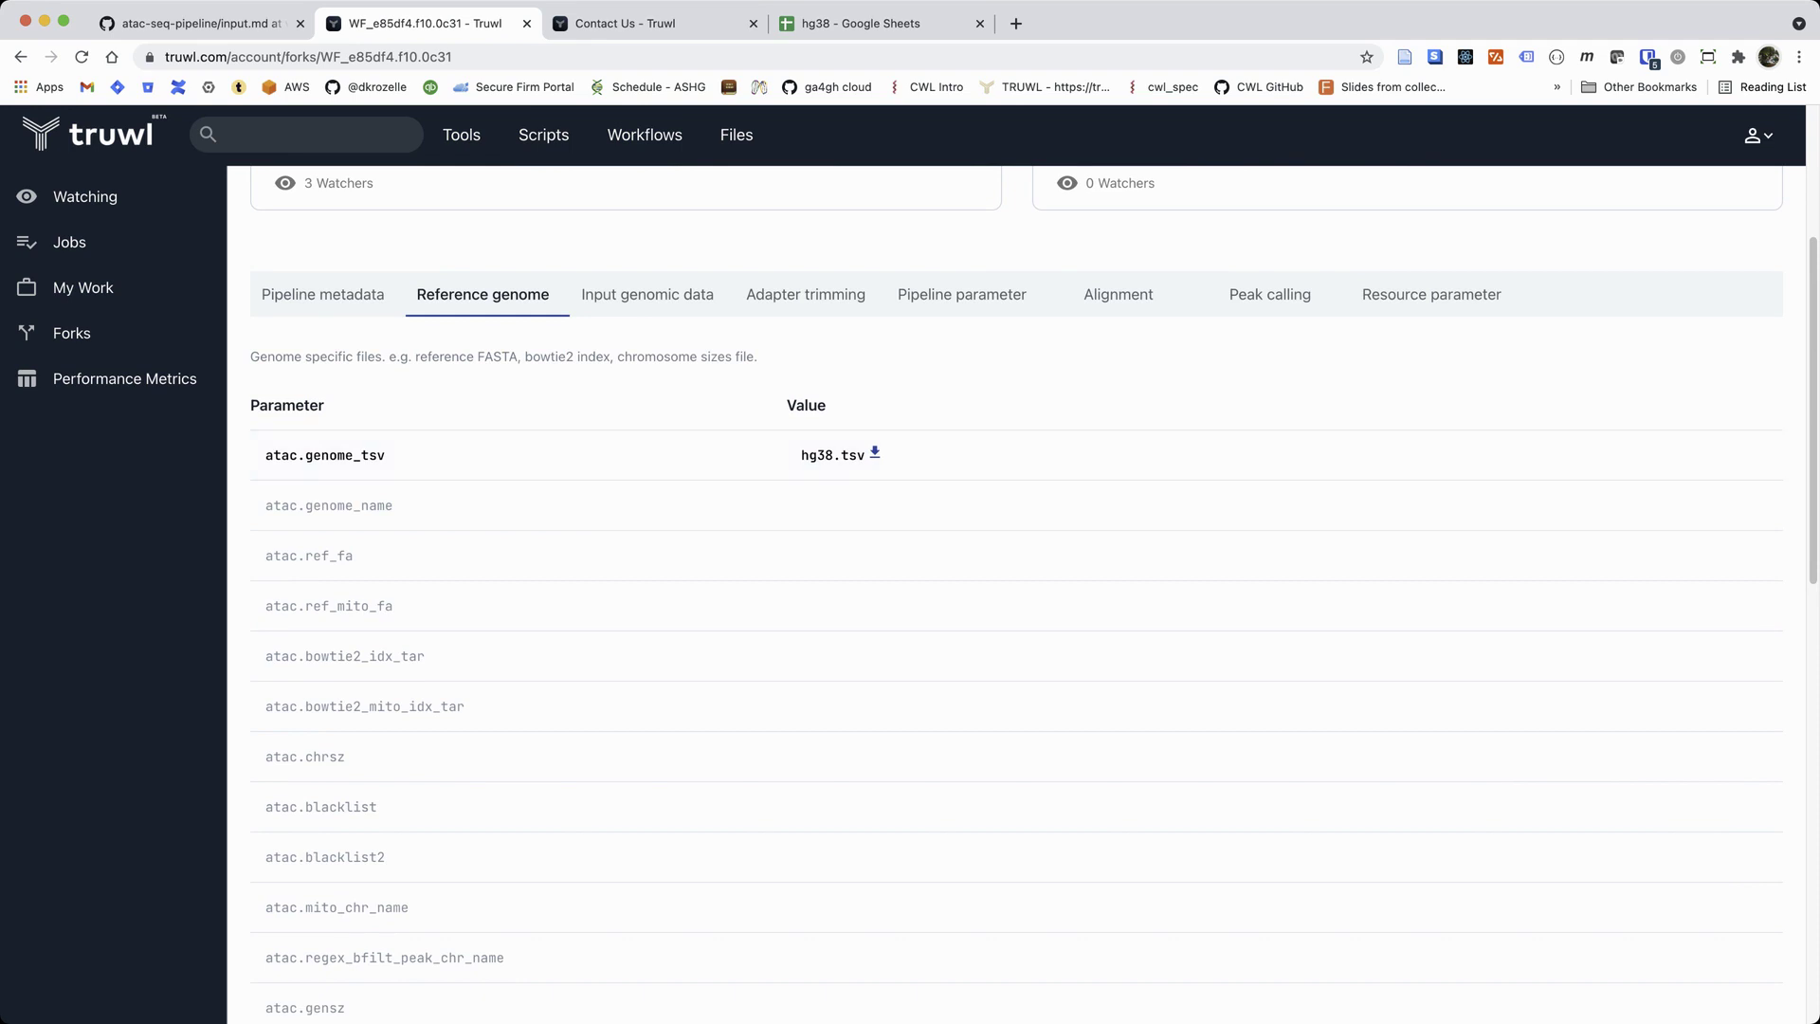
# Step: Clear the value of atac.paired_end in the fork's input genomic data parameters
pyautogui.click(646, 294)
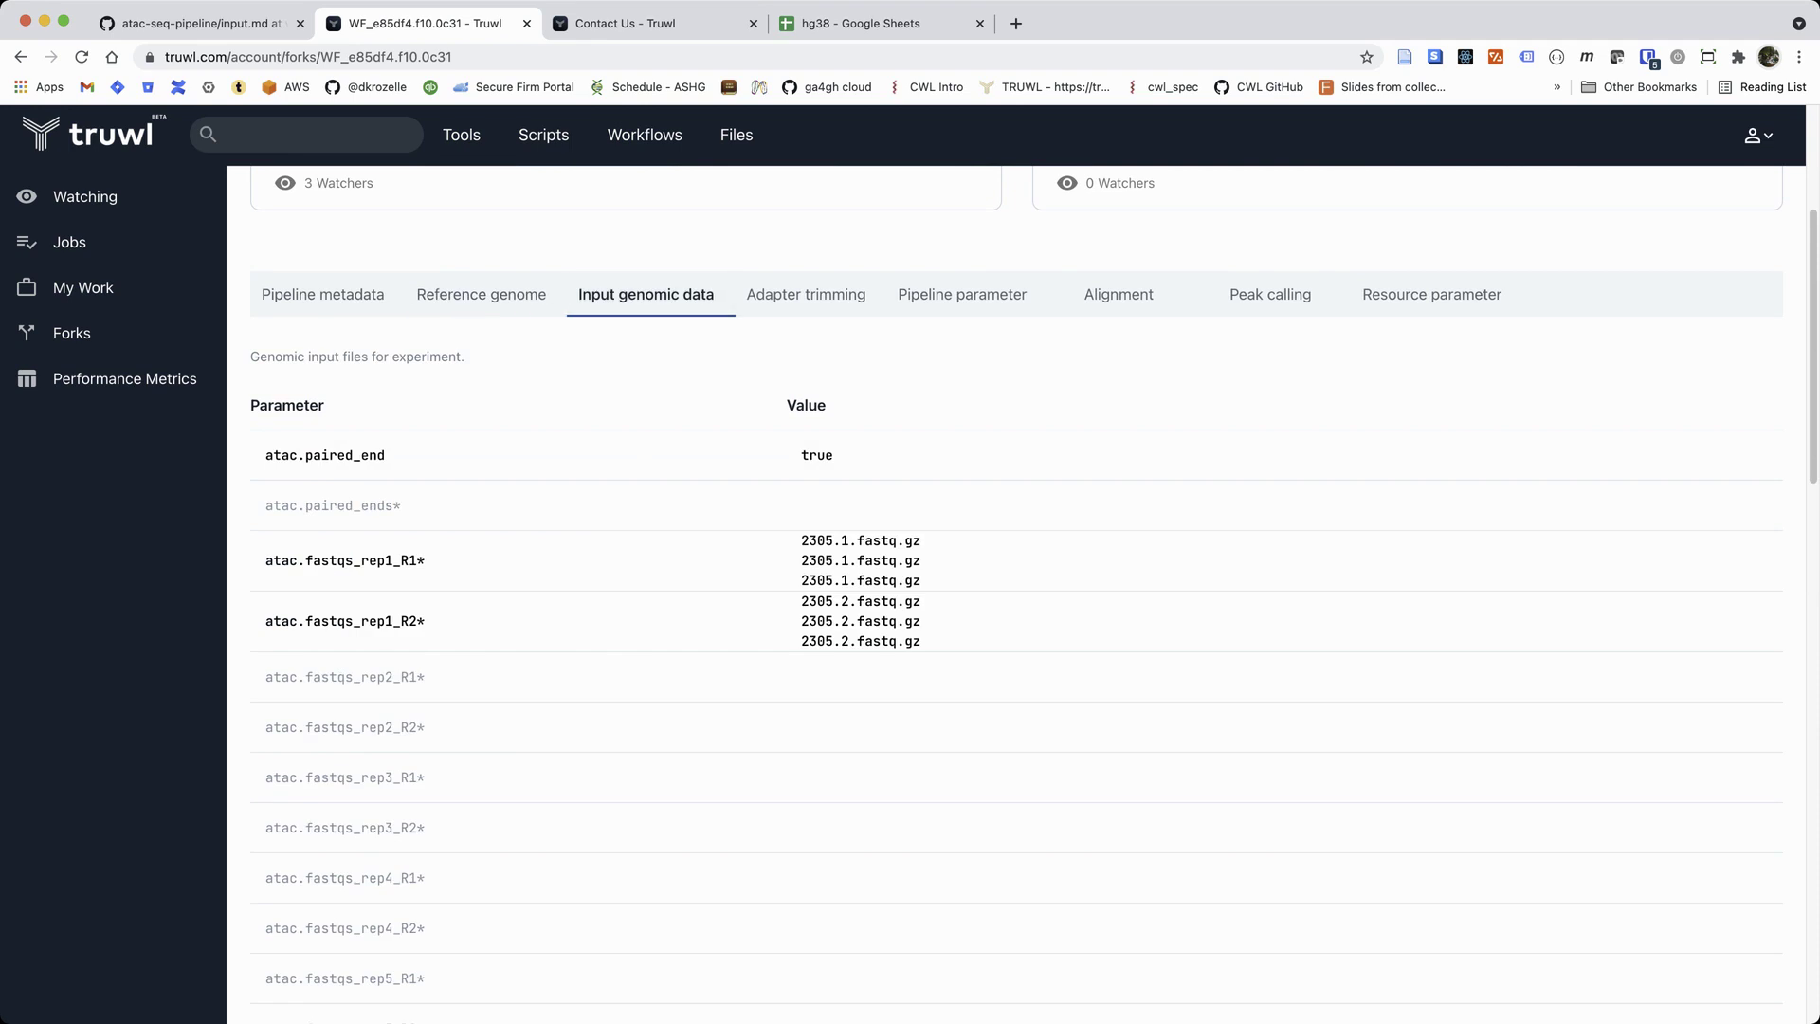
pyautogui.moveTo(325, 455)
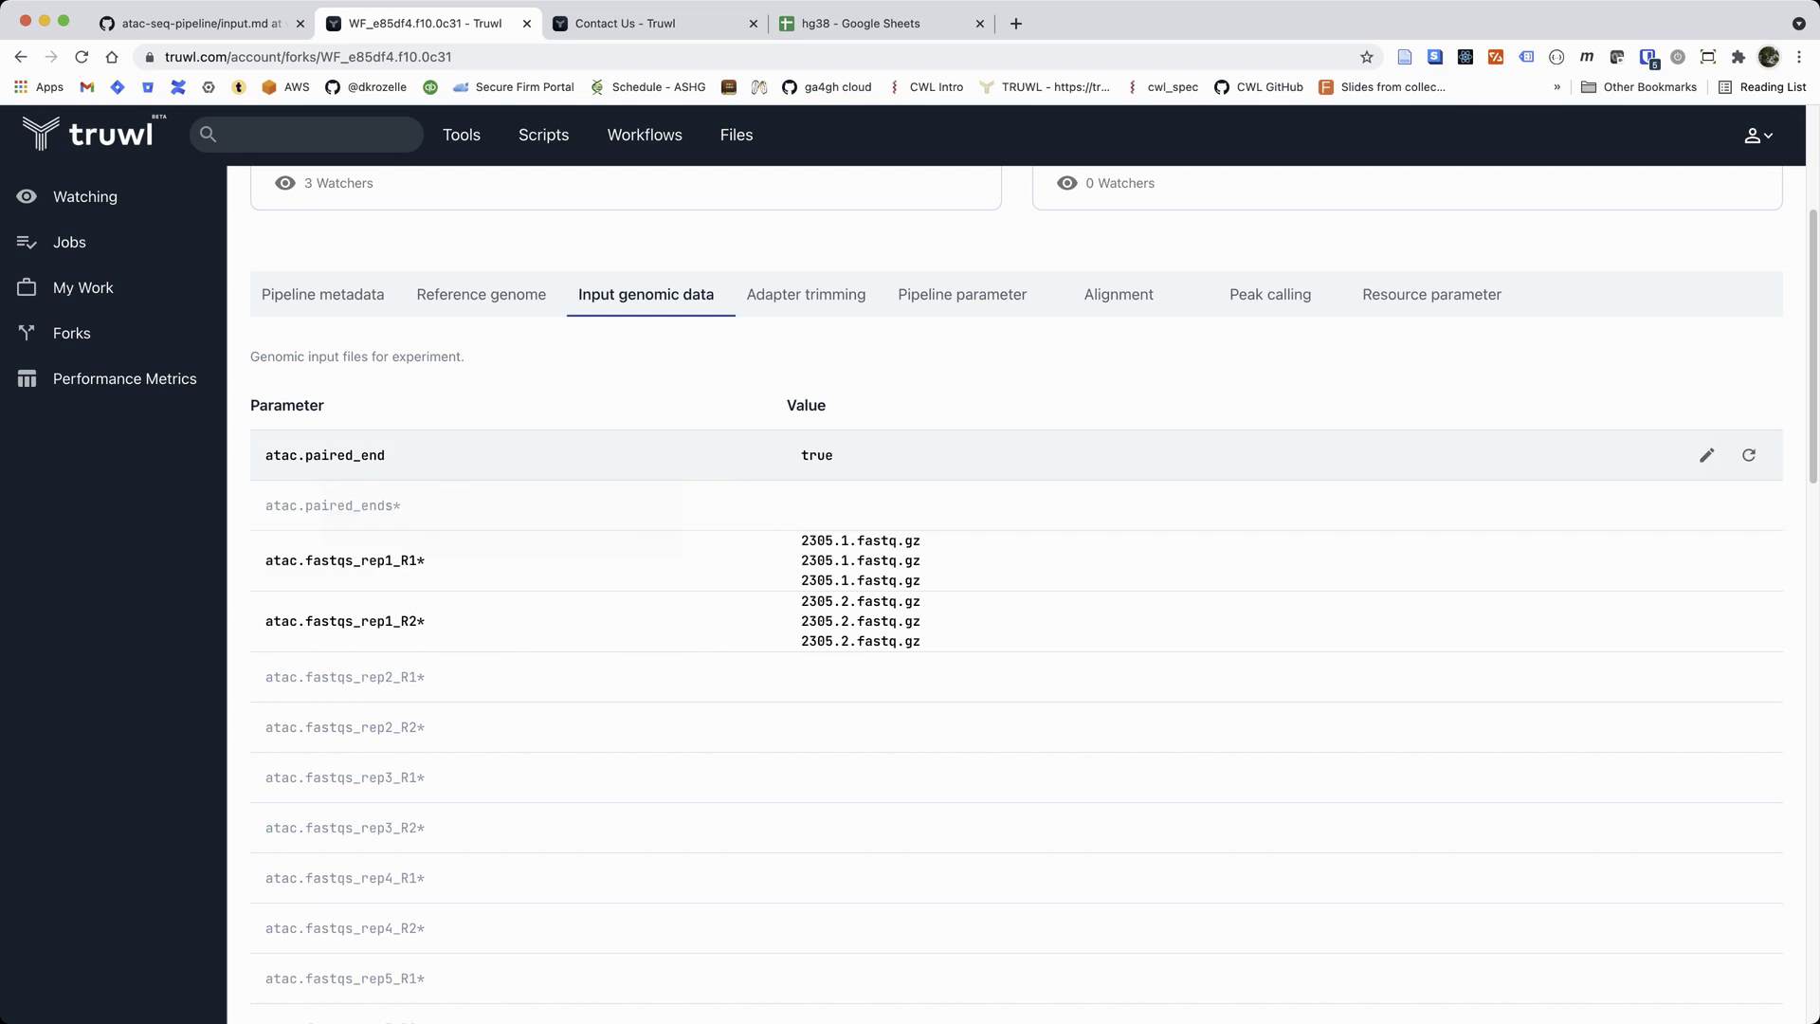
pyautogui.click(1706, 455)
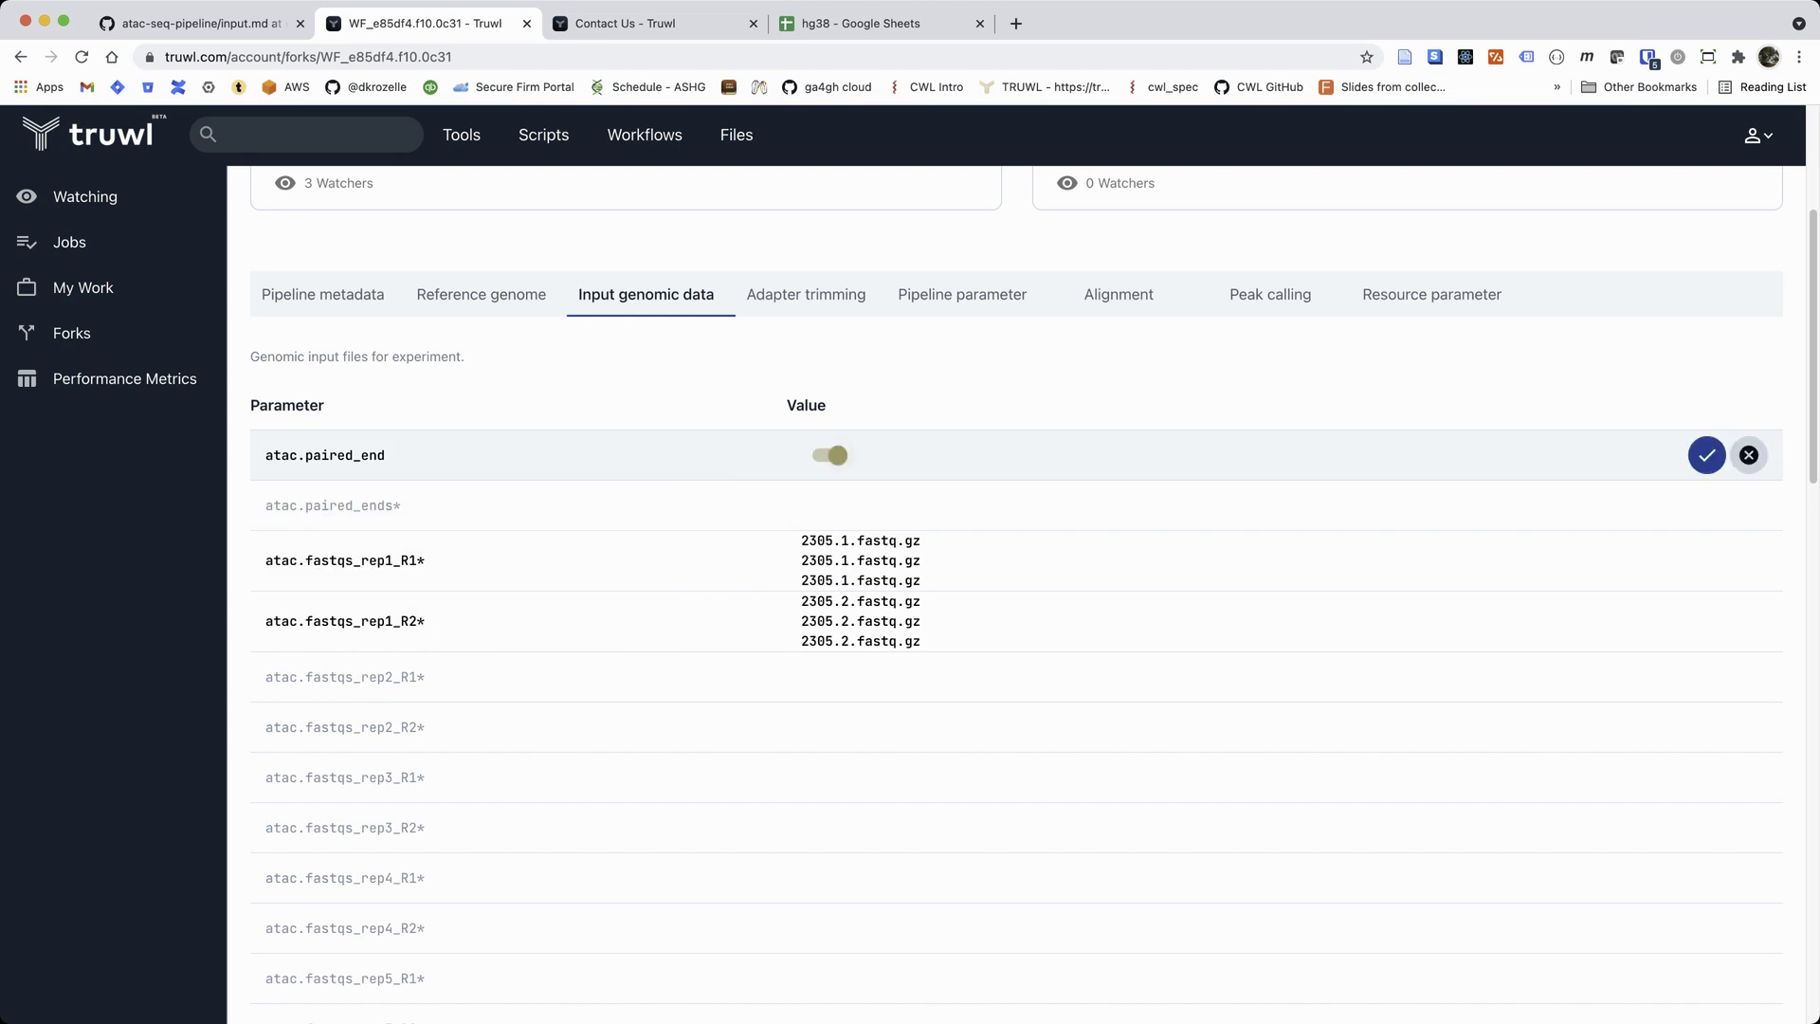
pyautogui.click(830, 455)
pyautogui.click(830, 455)
pyautogui.press('Return')
pyautogui.click(1749, 455)
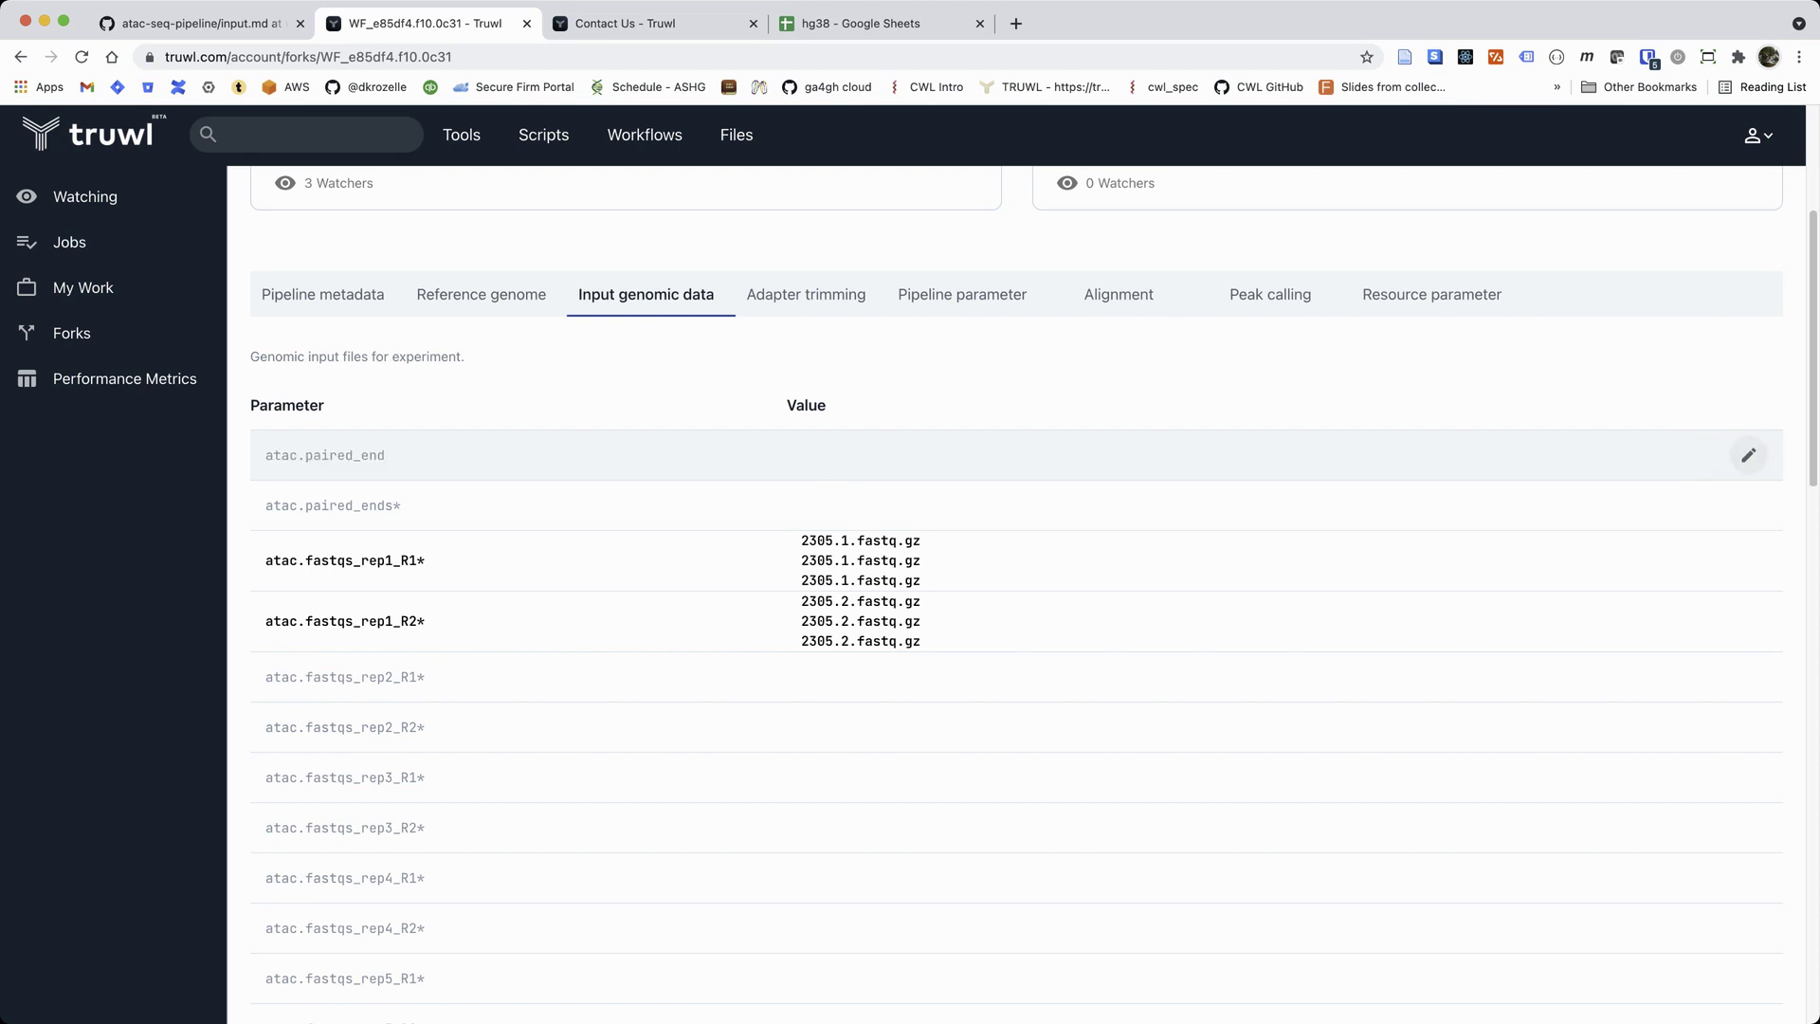
# Step: Try four atac.paired_ends entries with the first and third turned on, and discard them to leave the parameter unset
pyautogui.moveTo(332, 505)
pyautogui.click(1748, 506)
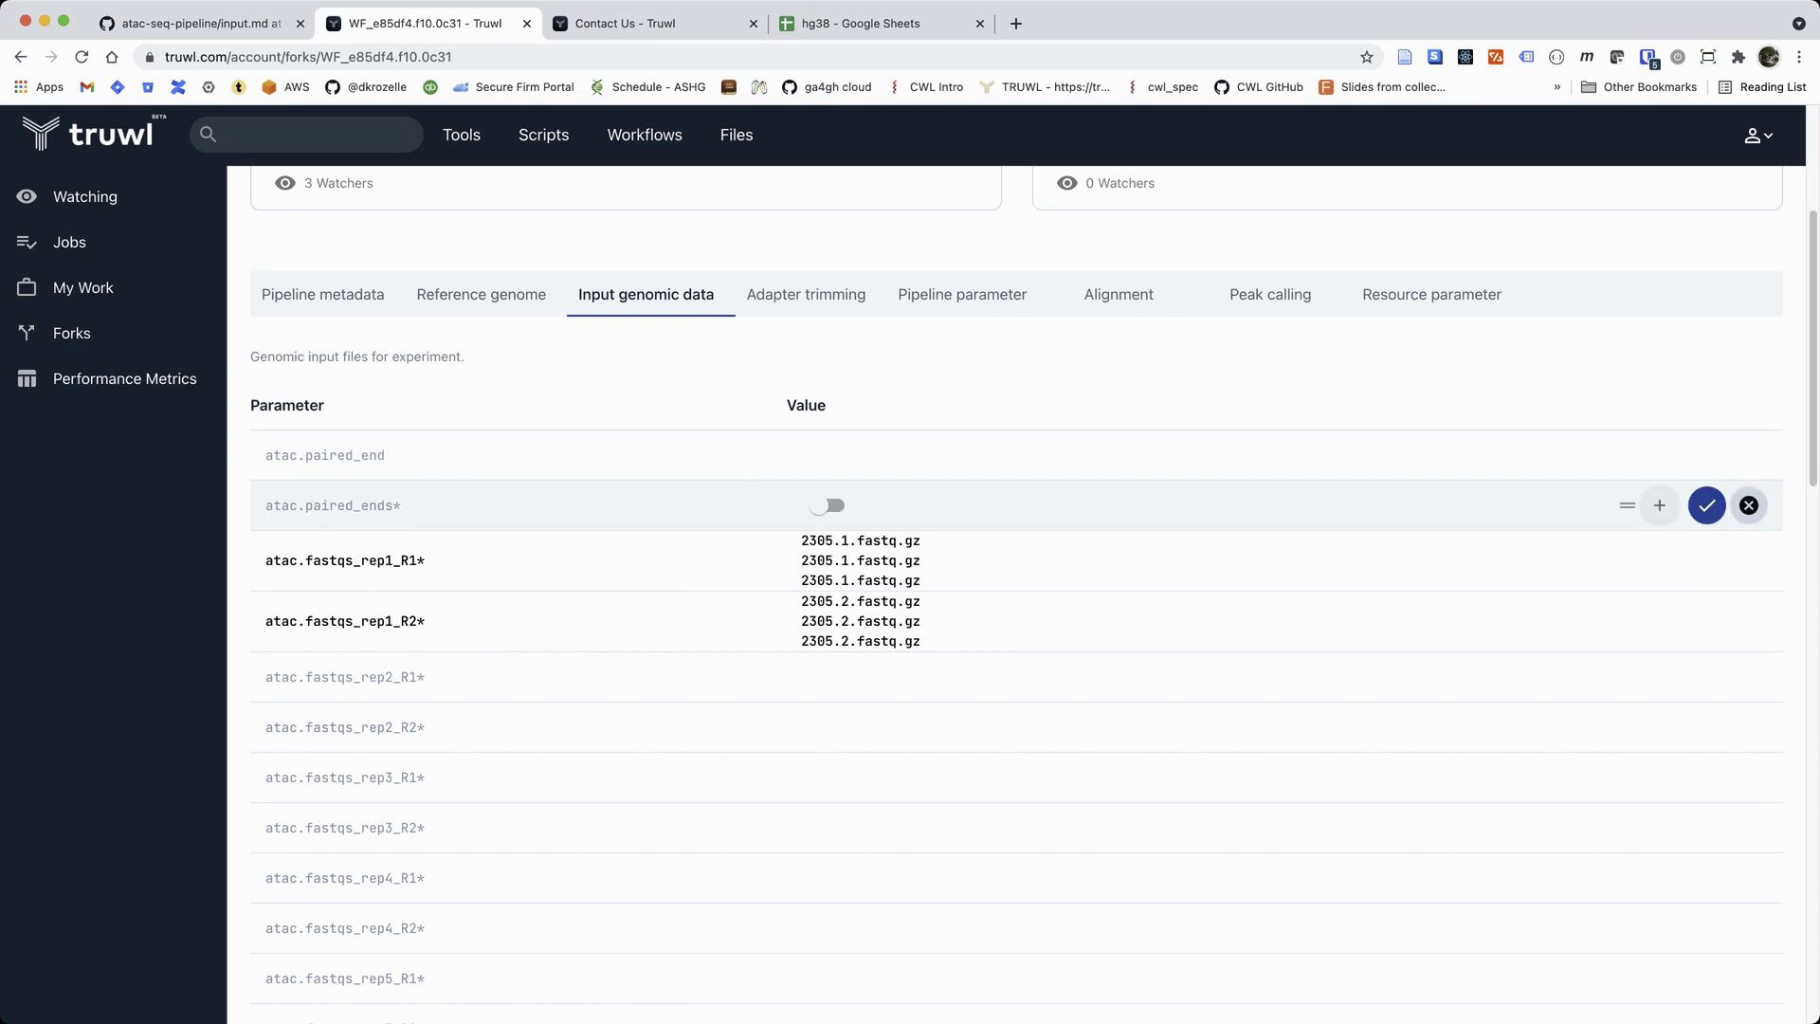
pyautogui.click(1659, 506)
pyautogui.click(1659, 523)
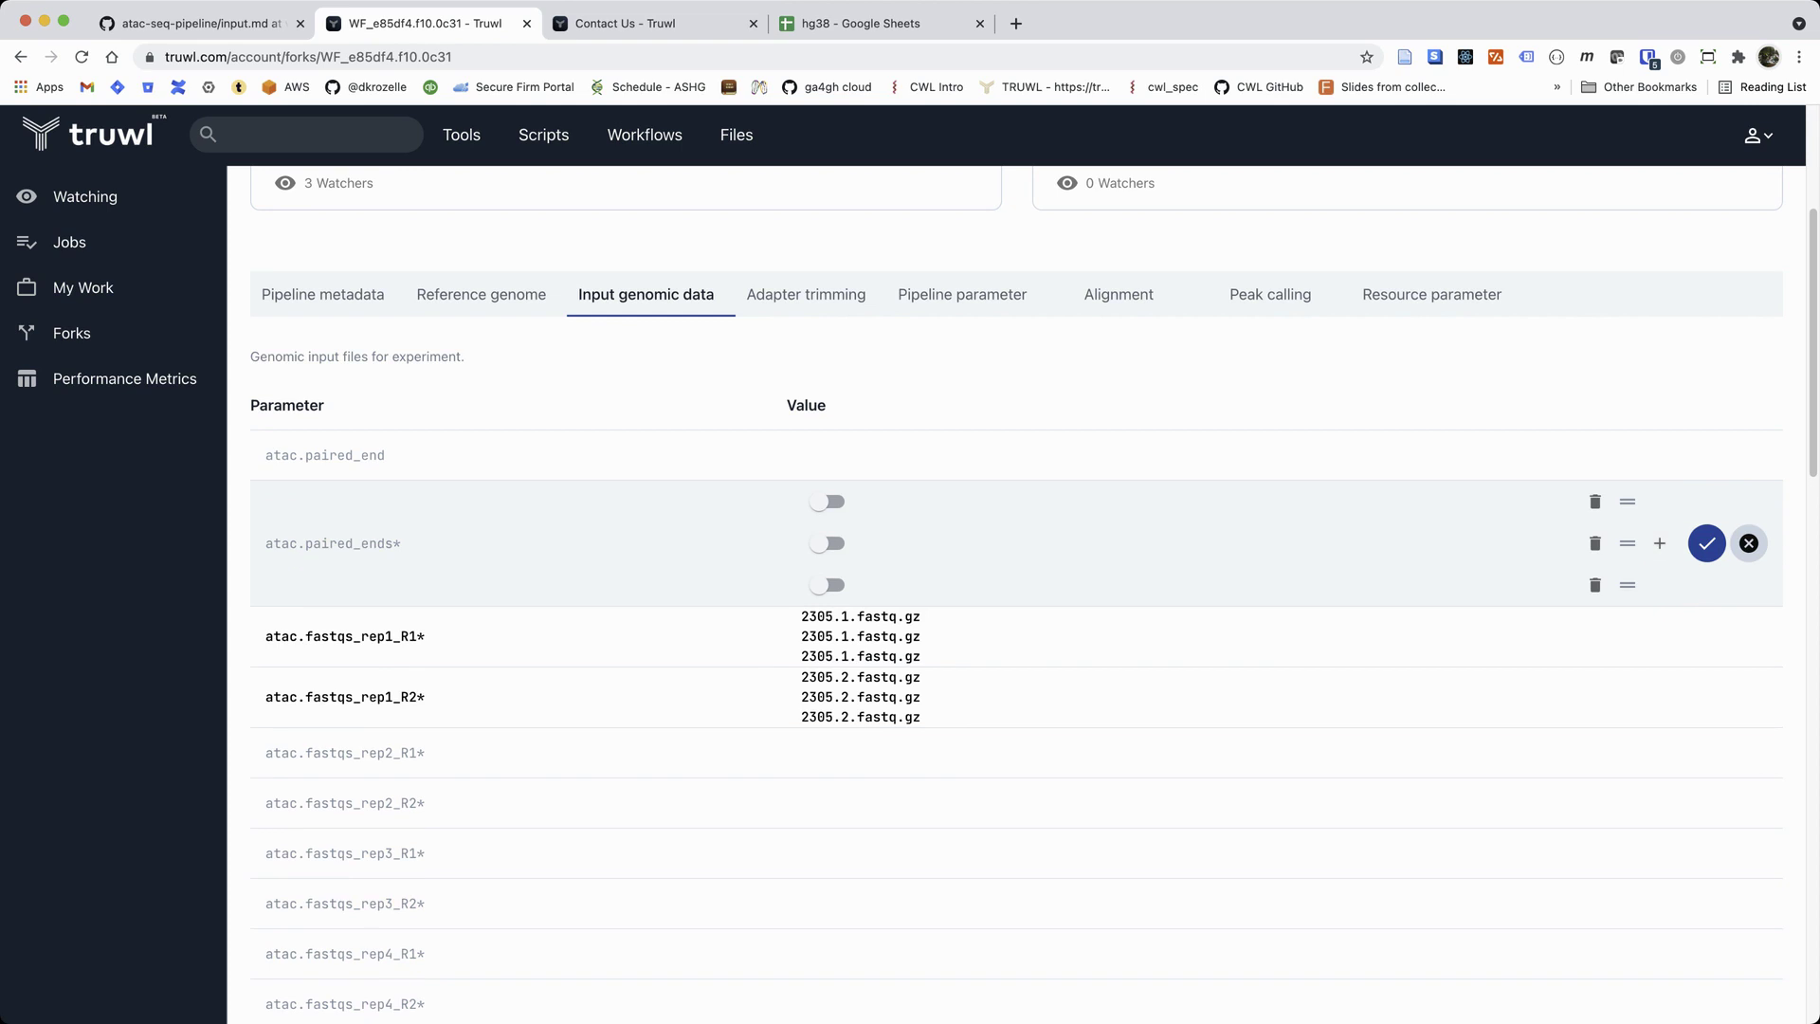
pyautogui.click(1659, 543)
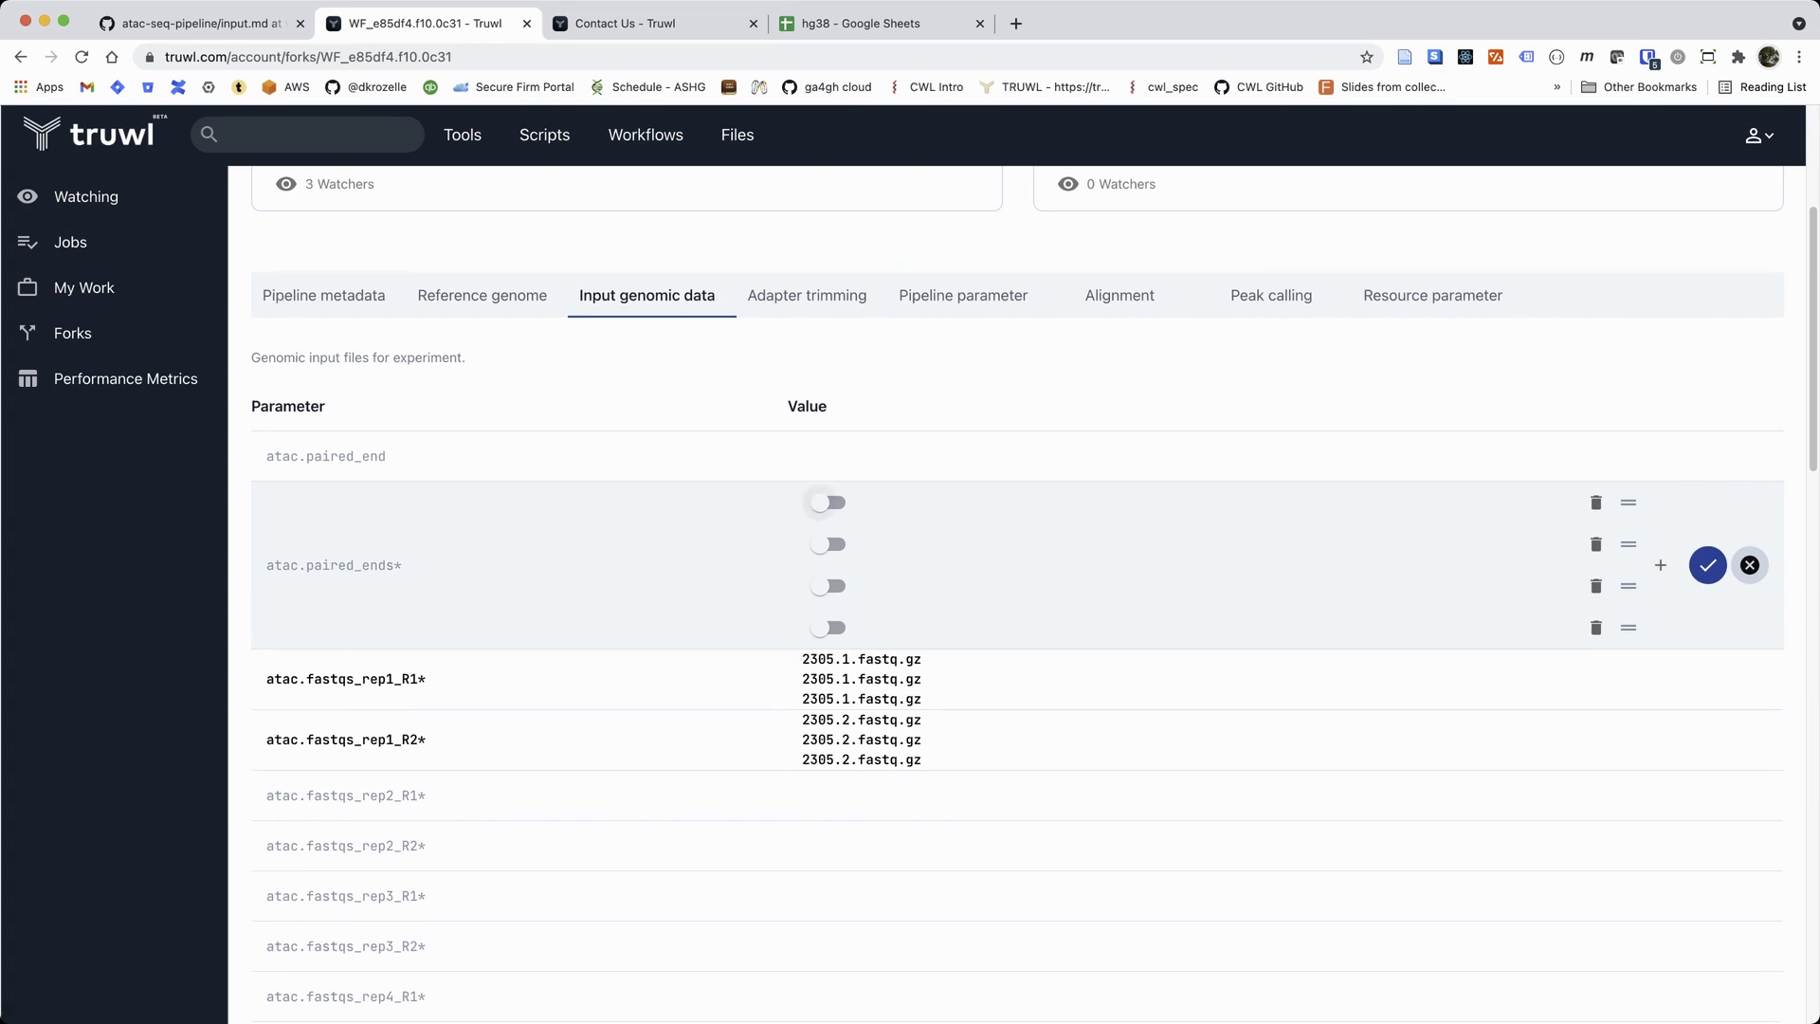
pyautogui.click(821, 502)
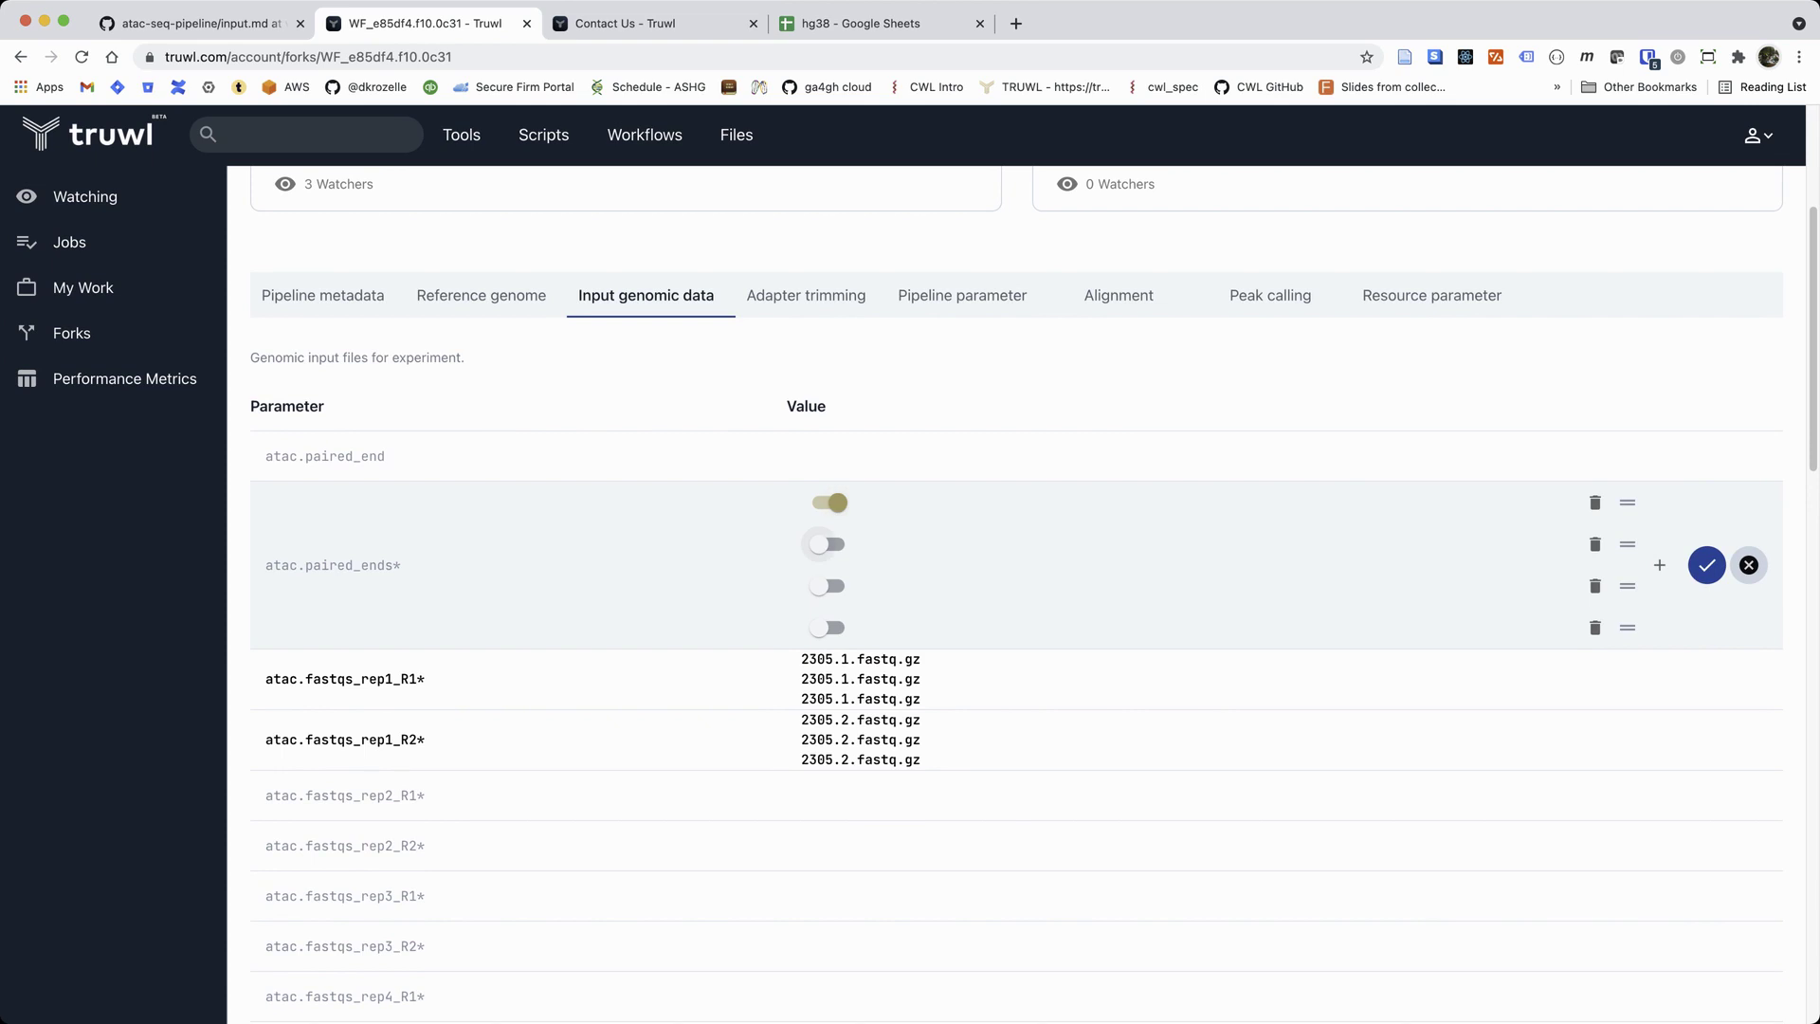
pyautogui.click(821, 586)
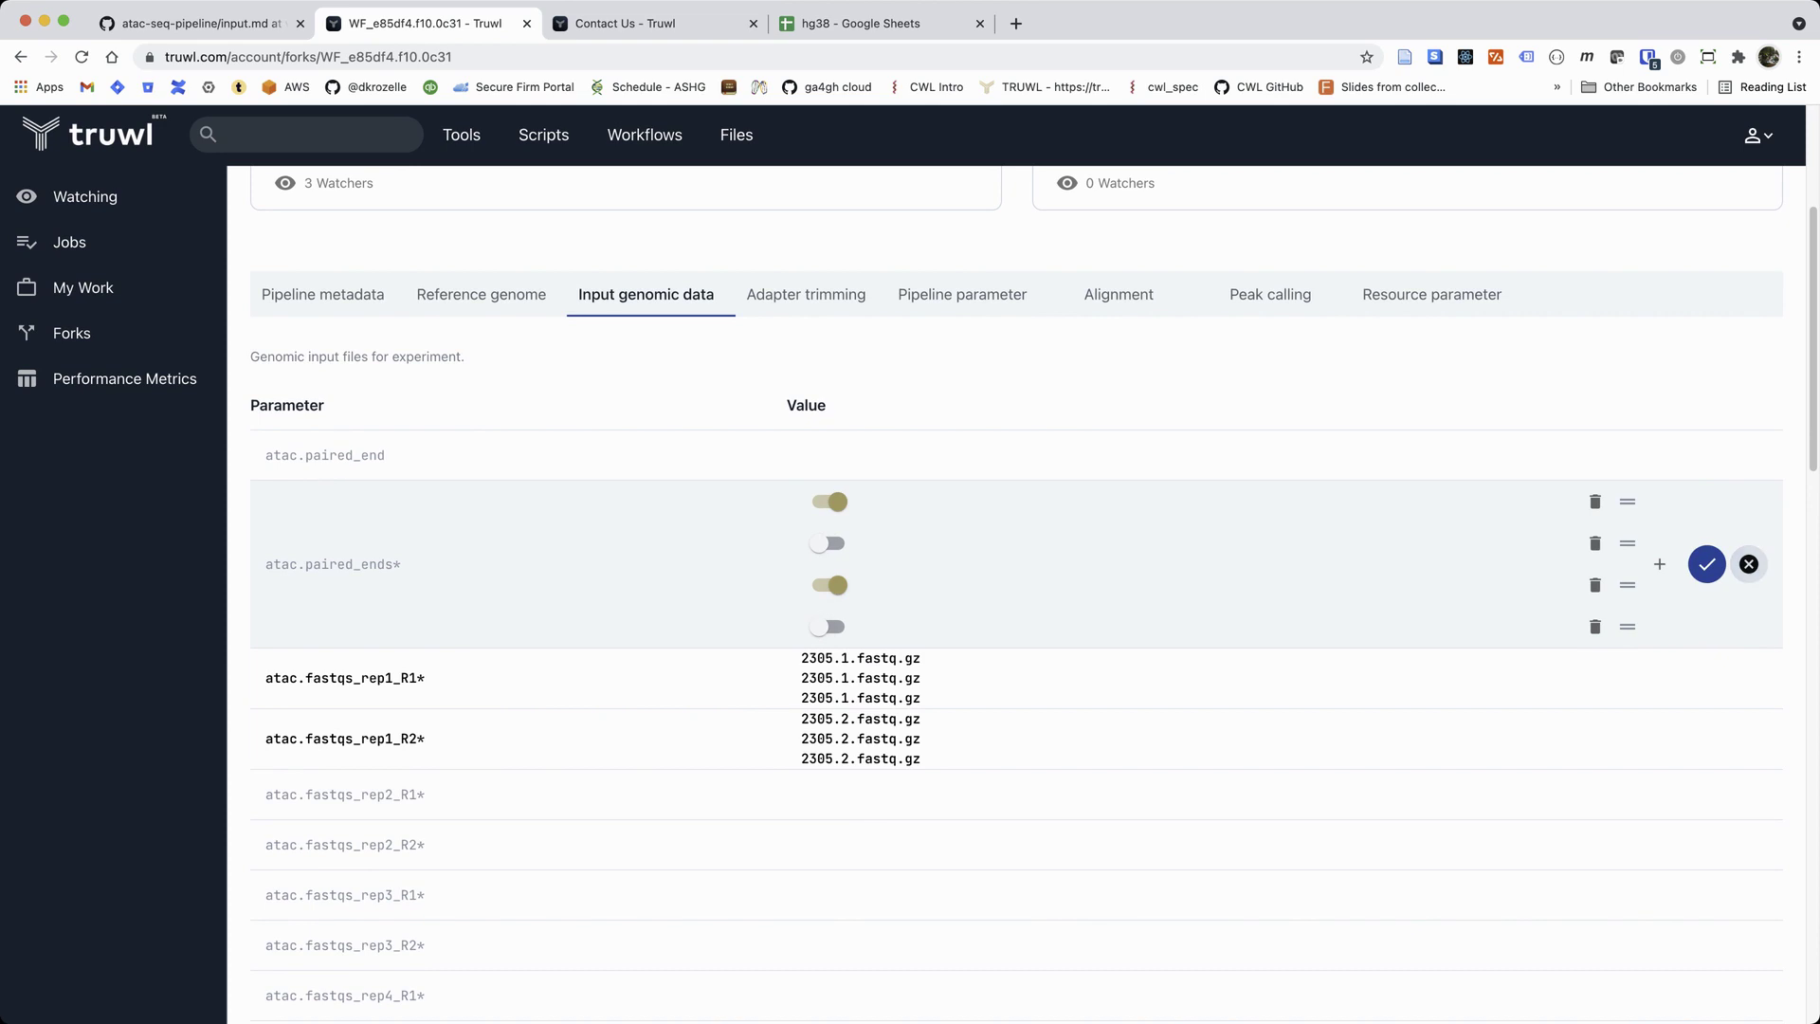
pyautogui.click(1749, 565)
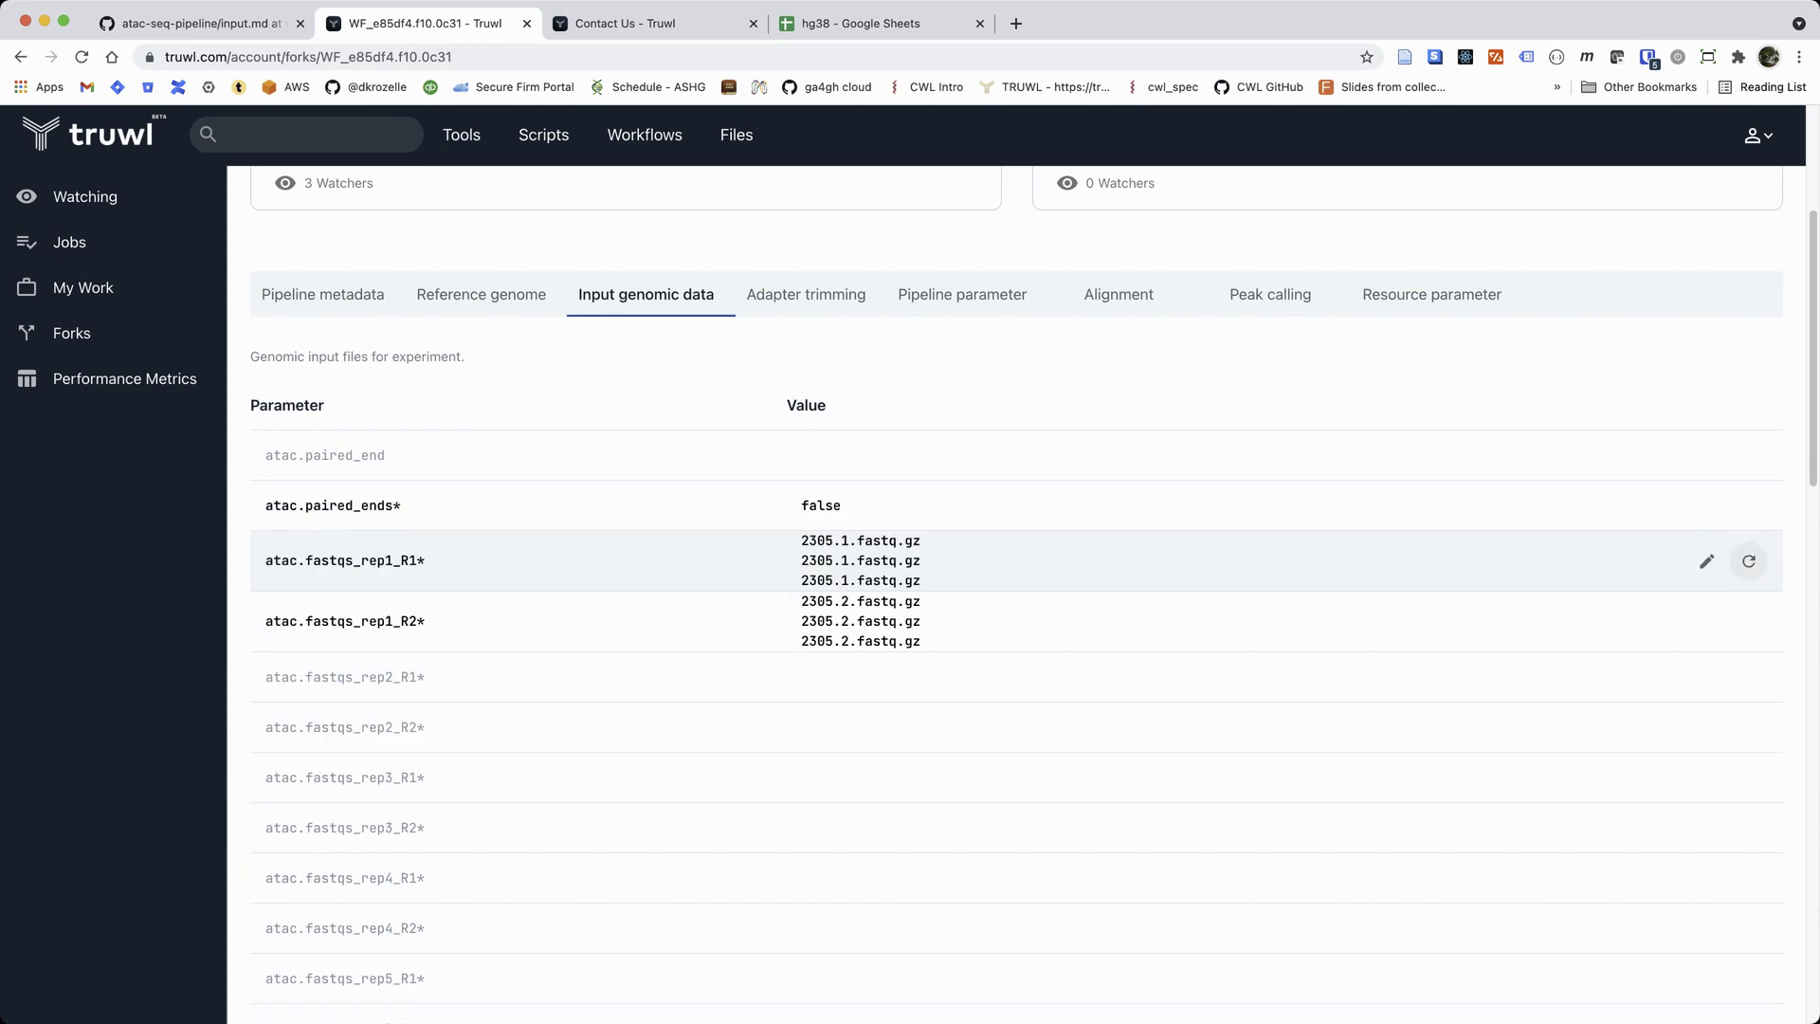
pyautogui.click(1749, 505)
# Step: Set atac.paired_end to true and save the value
pyautogui.click(1747, 455)
pyautogui.click(828, 455)
pyautogui.click(1706, 455)
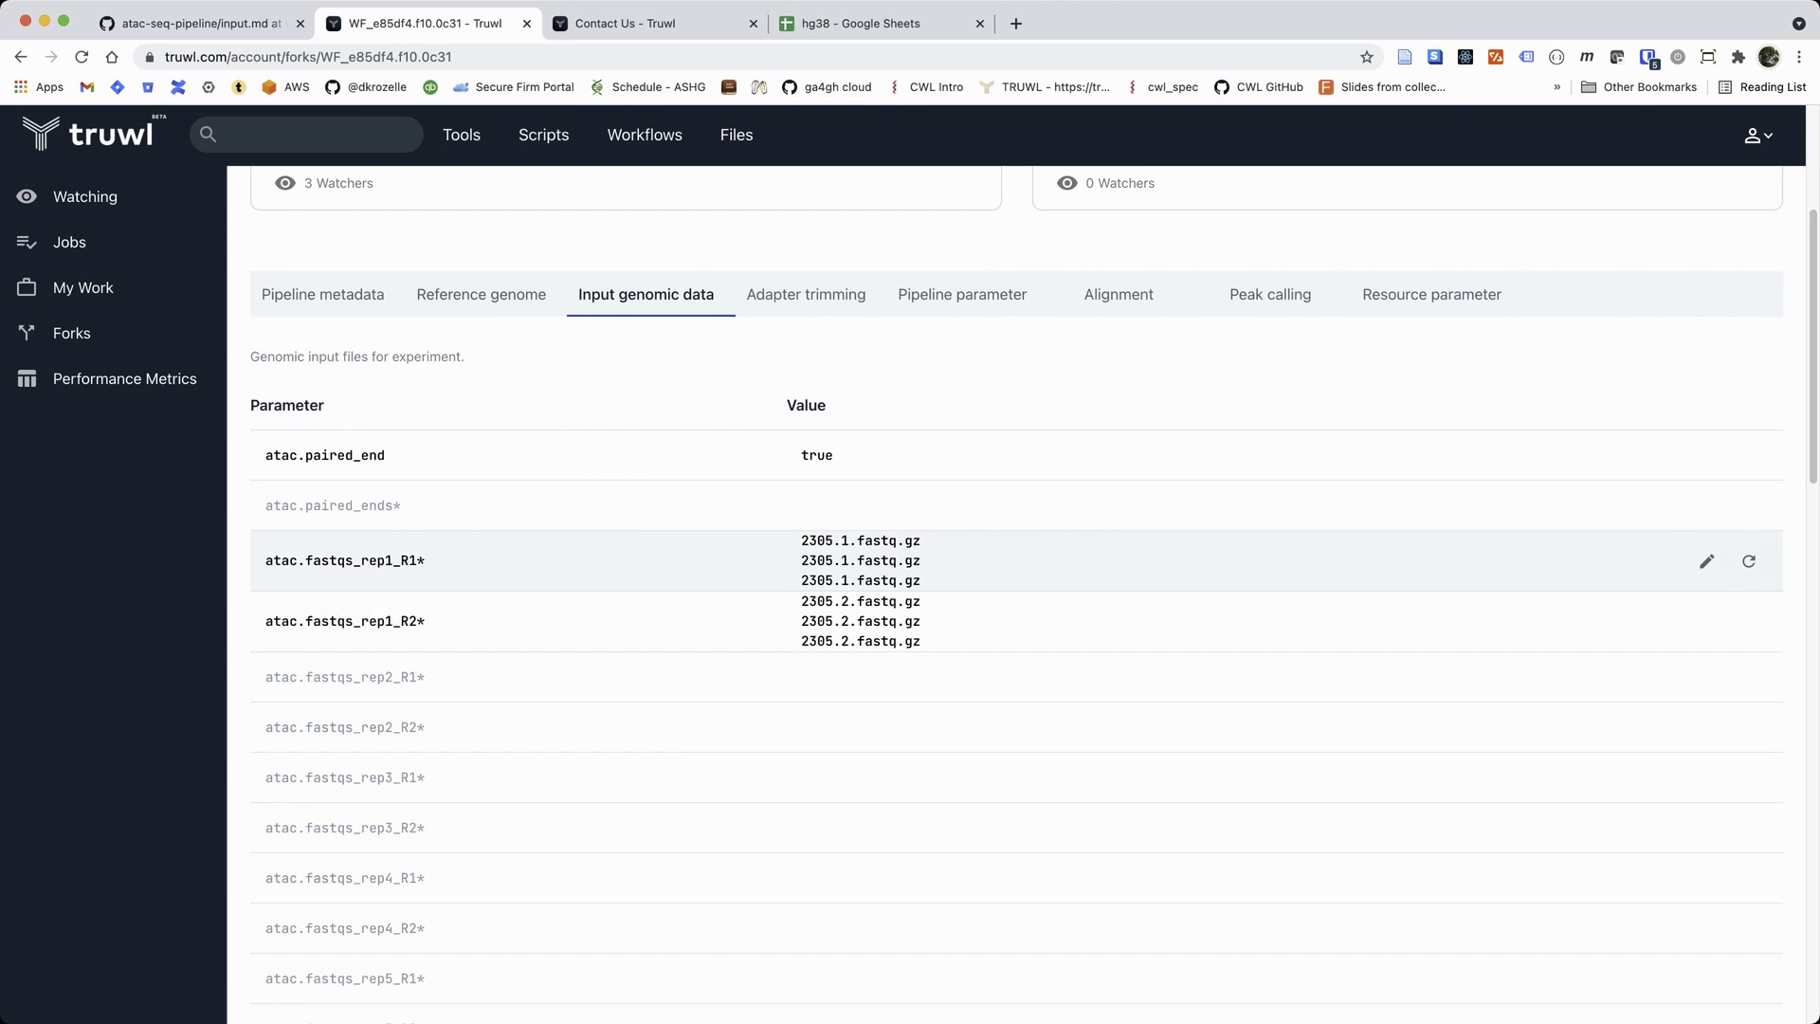
# Step: Inspect the full FASTQ file paths for atac.fastqs_rep1_R1 and atac.fastqs_rep1_R2, and close both lists without editing them
pyautogui.moveTo(345, 560)
pyautogui.click(1706, 561)
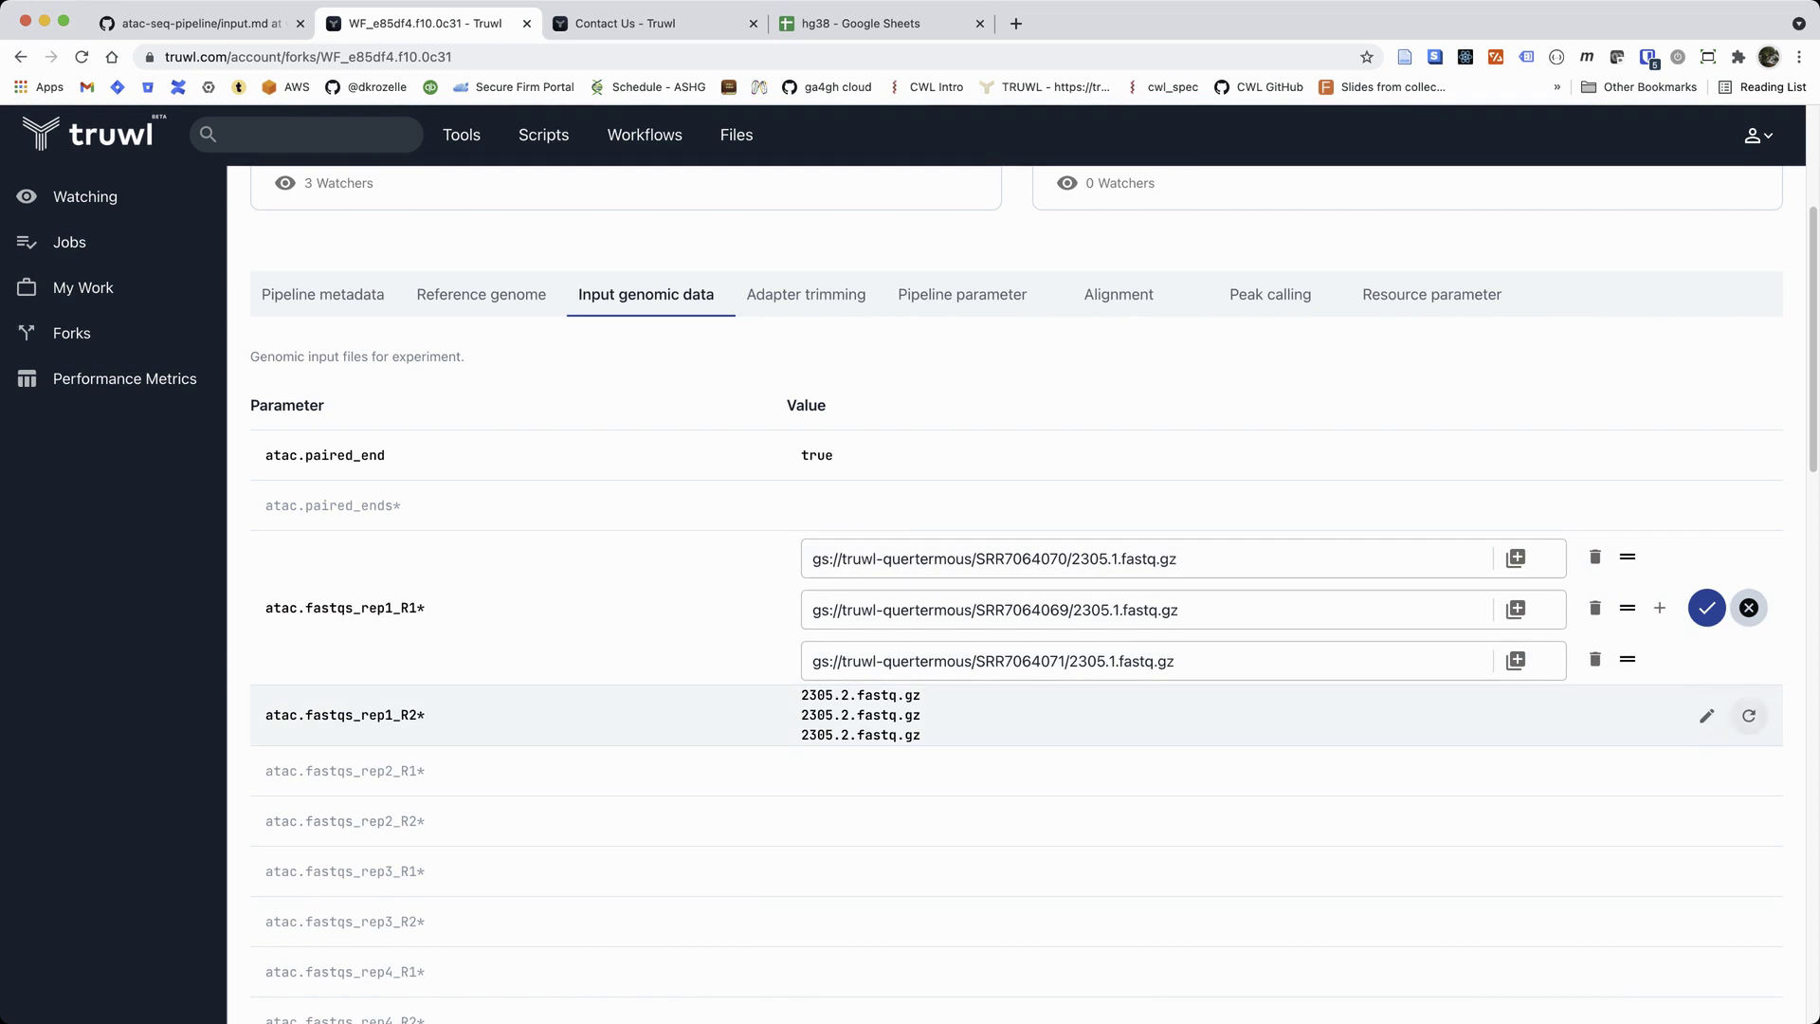
pyautogui.click(1706, 716)
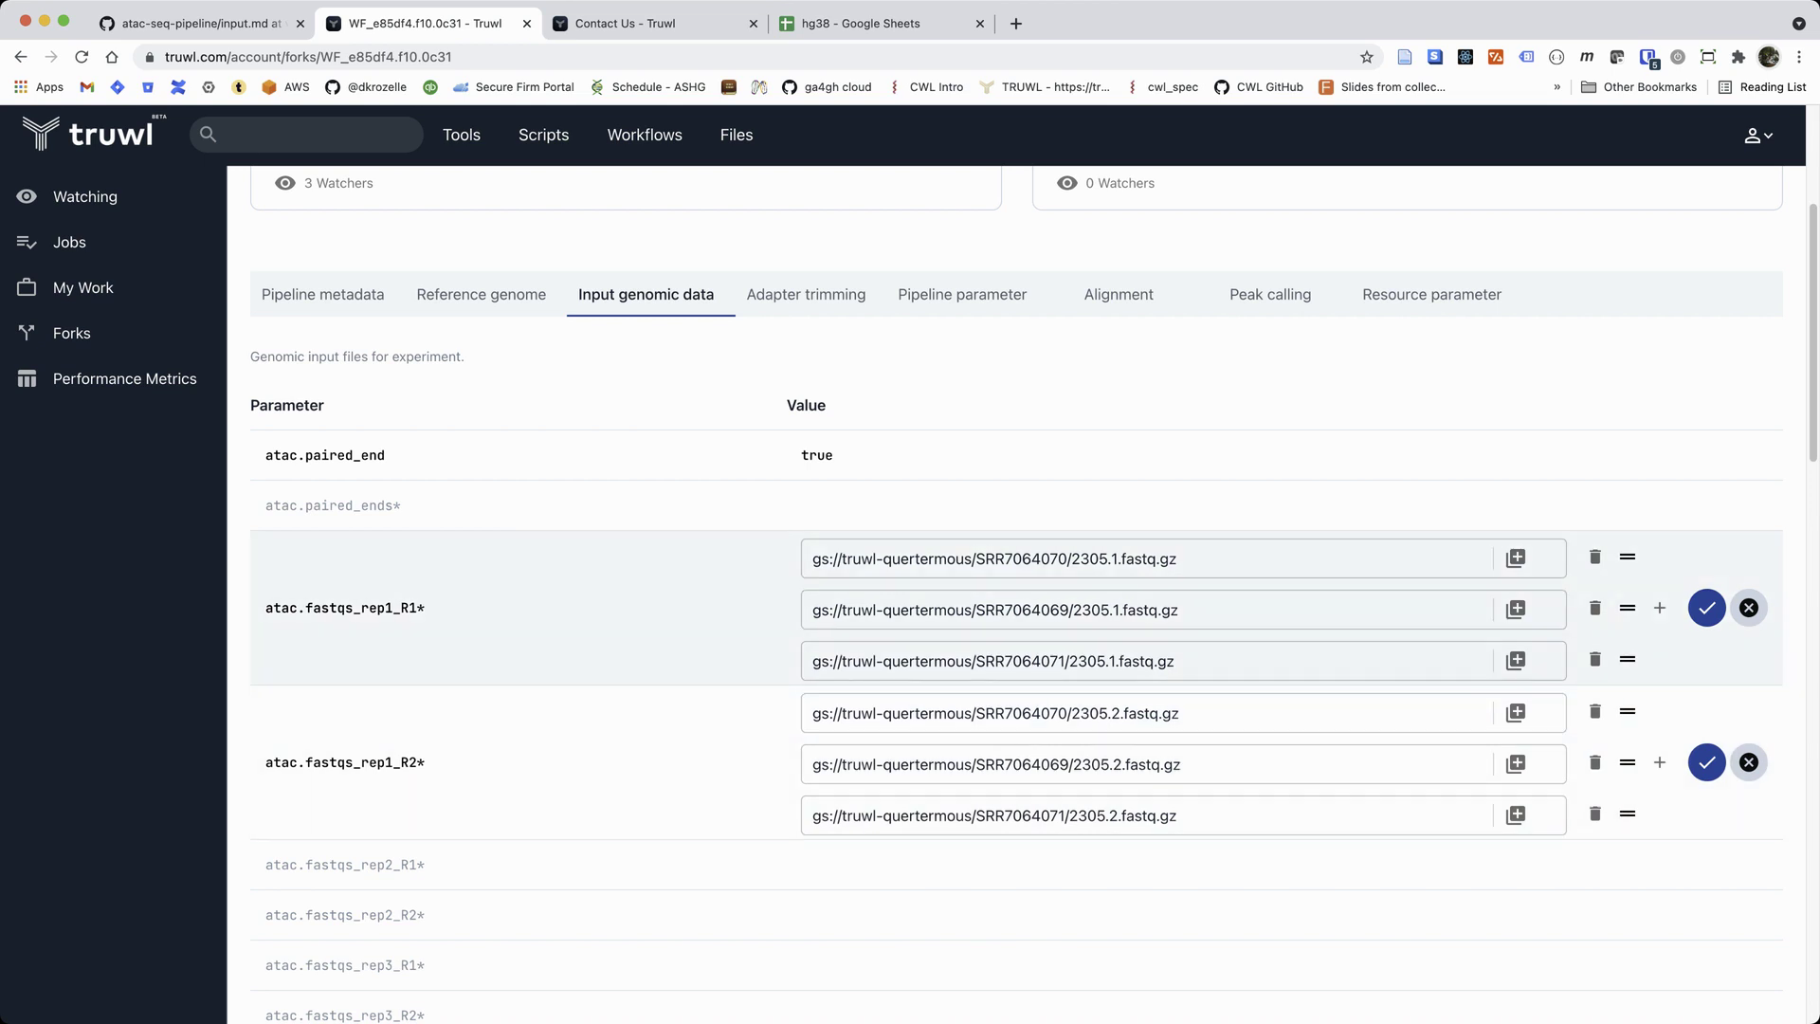
pyautogui.click(1749, 608)
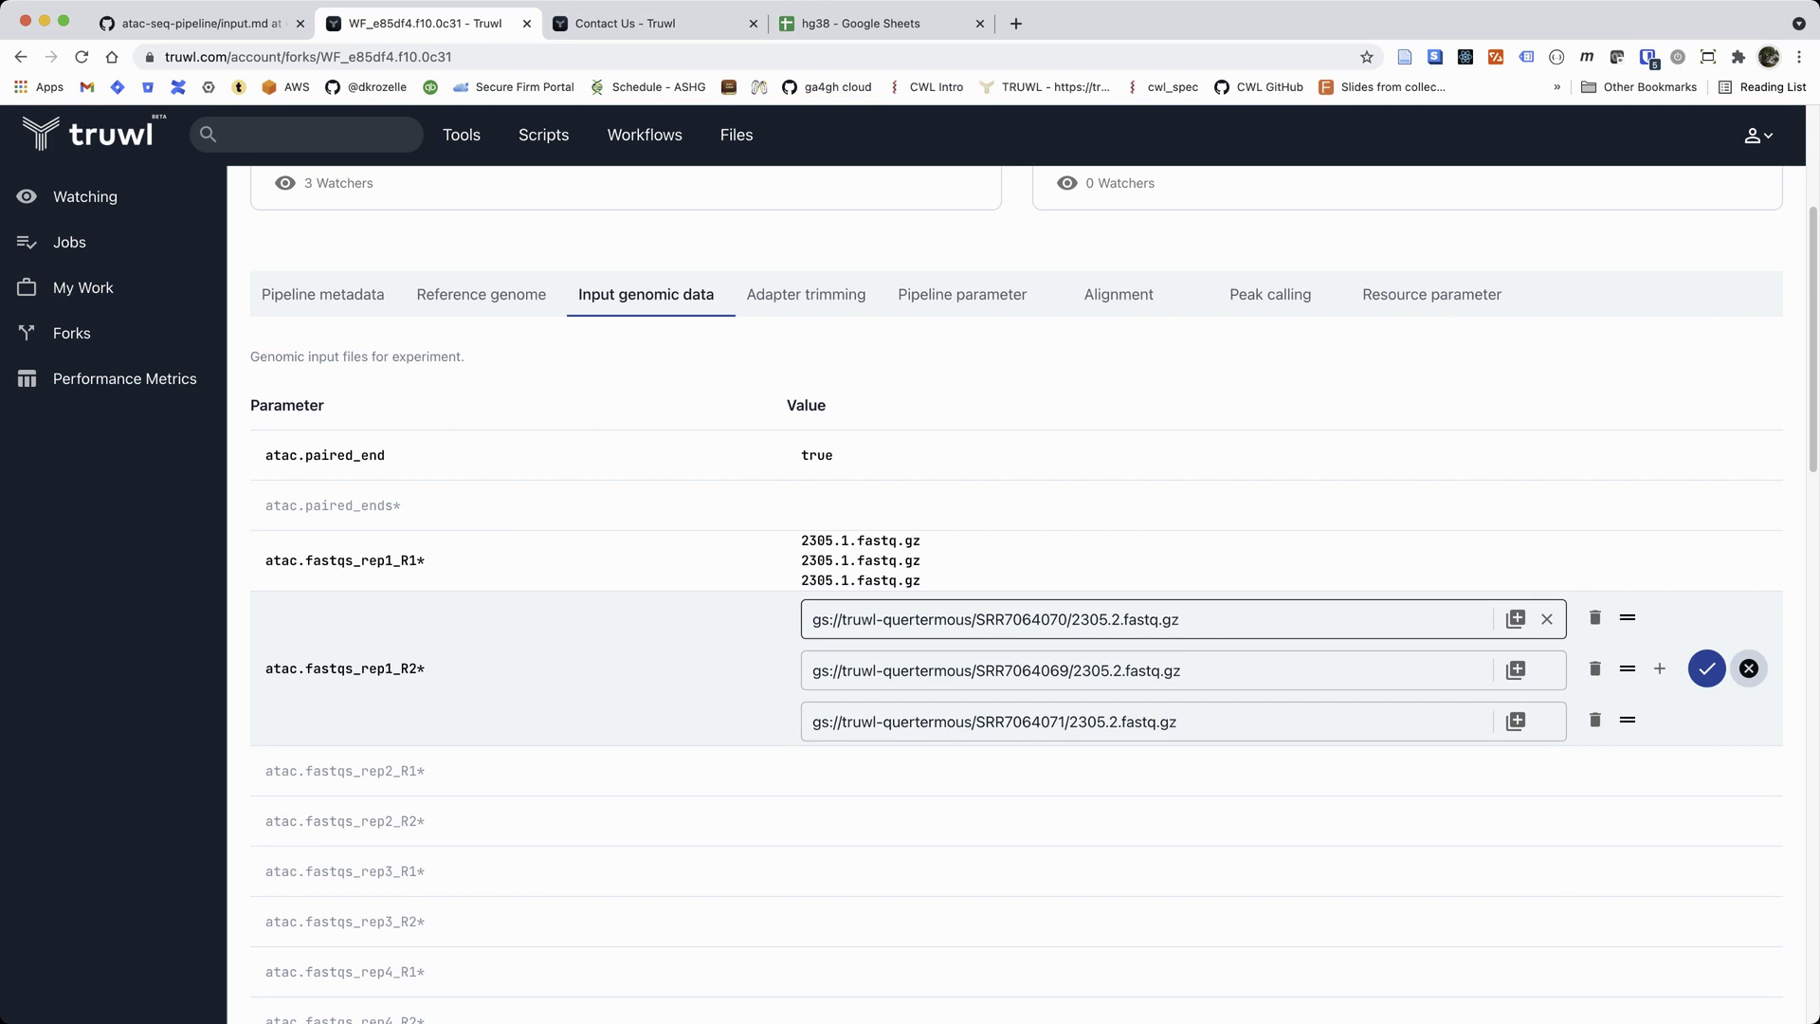
pyautogui.click(1707, 561)
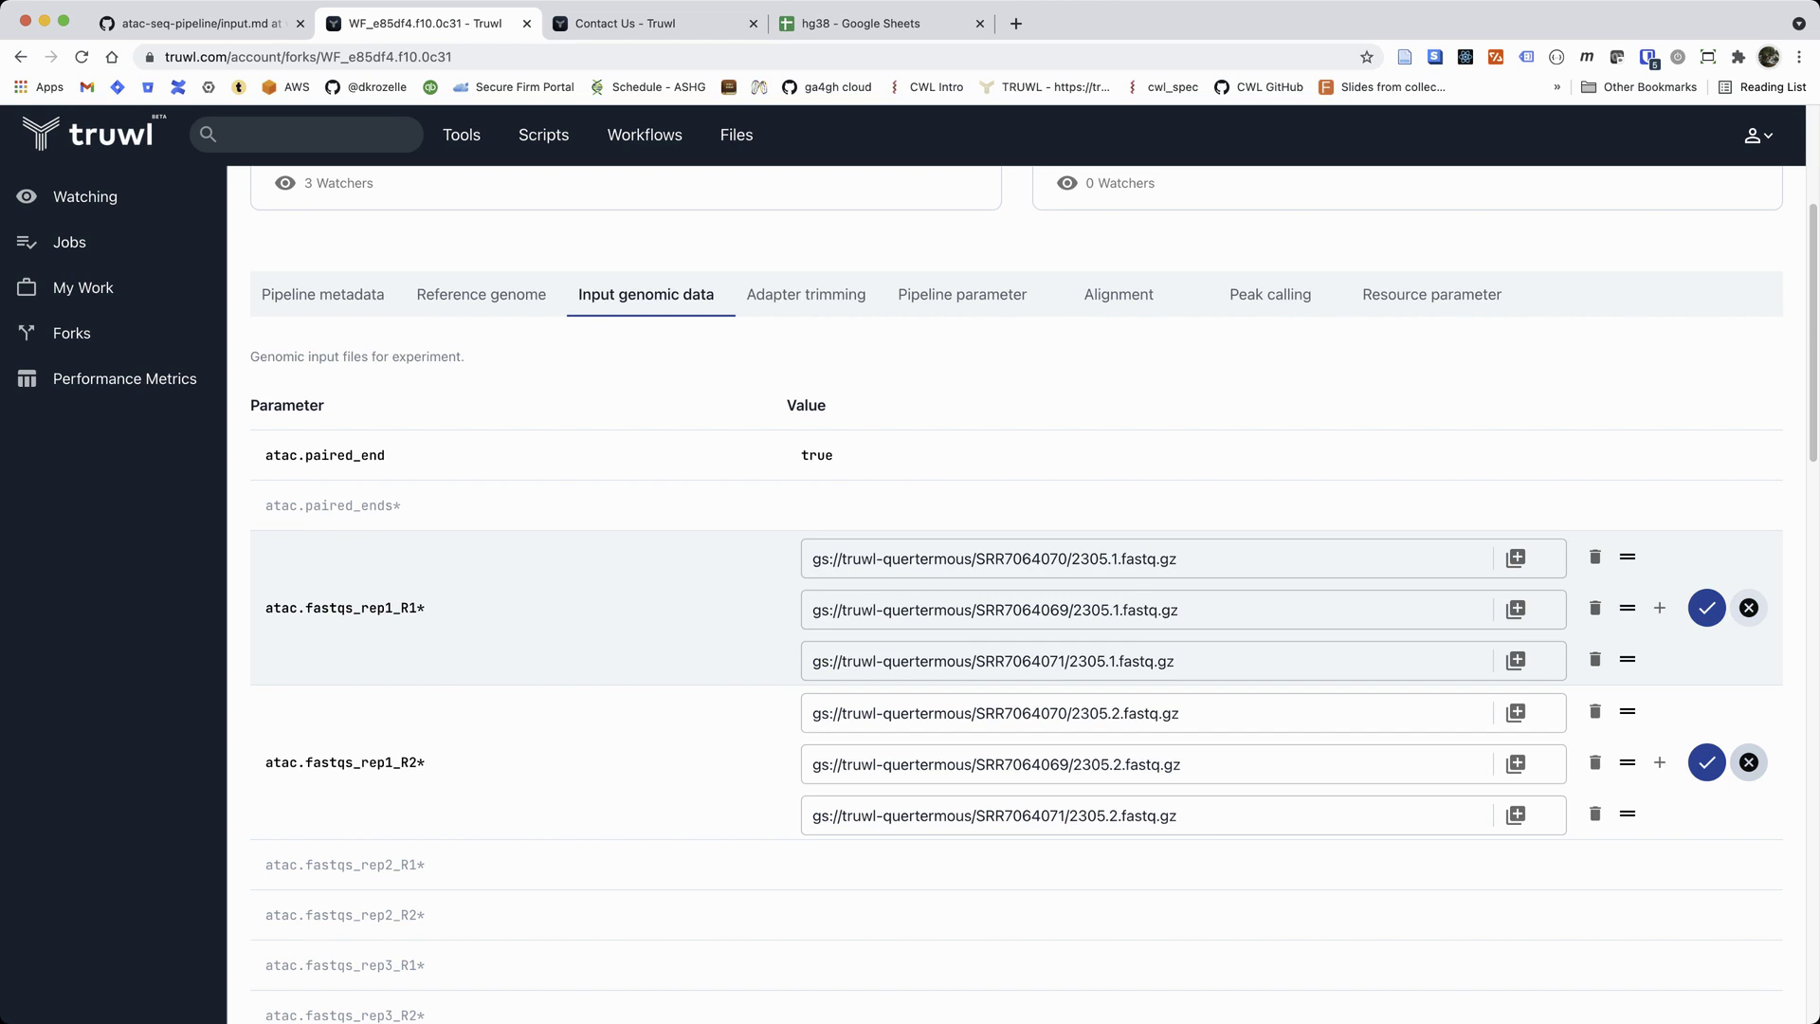
pyautogui.click(1749, 608)
pyautogui.click(1749, 668)
pyautogui.scroll(-5, 1749, 654)
pyautogui.scroll(6, 1749, 688)
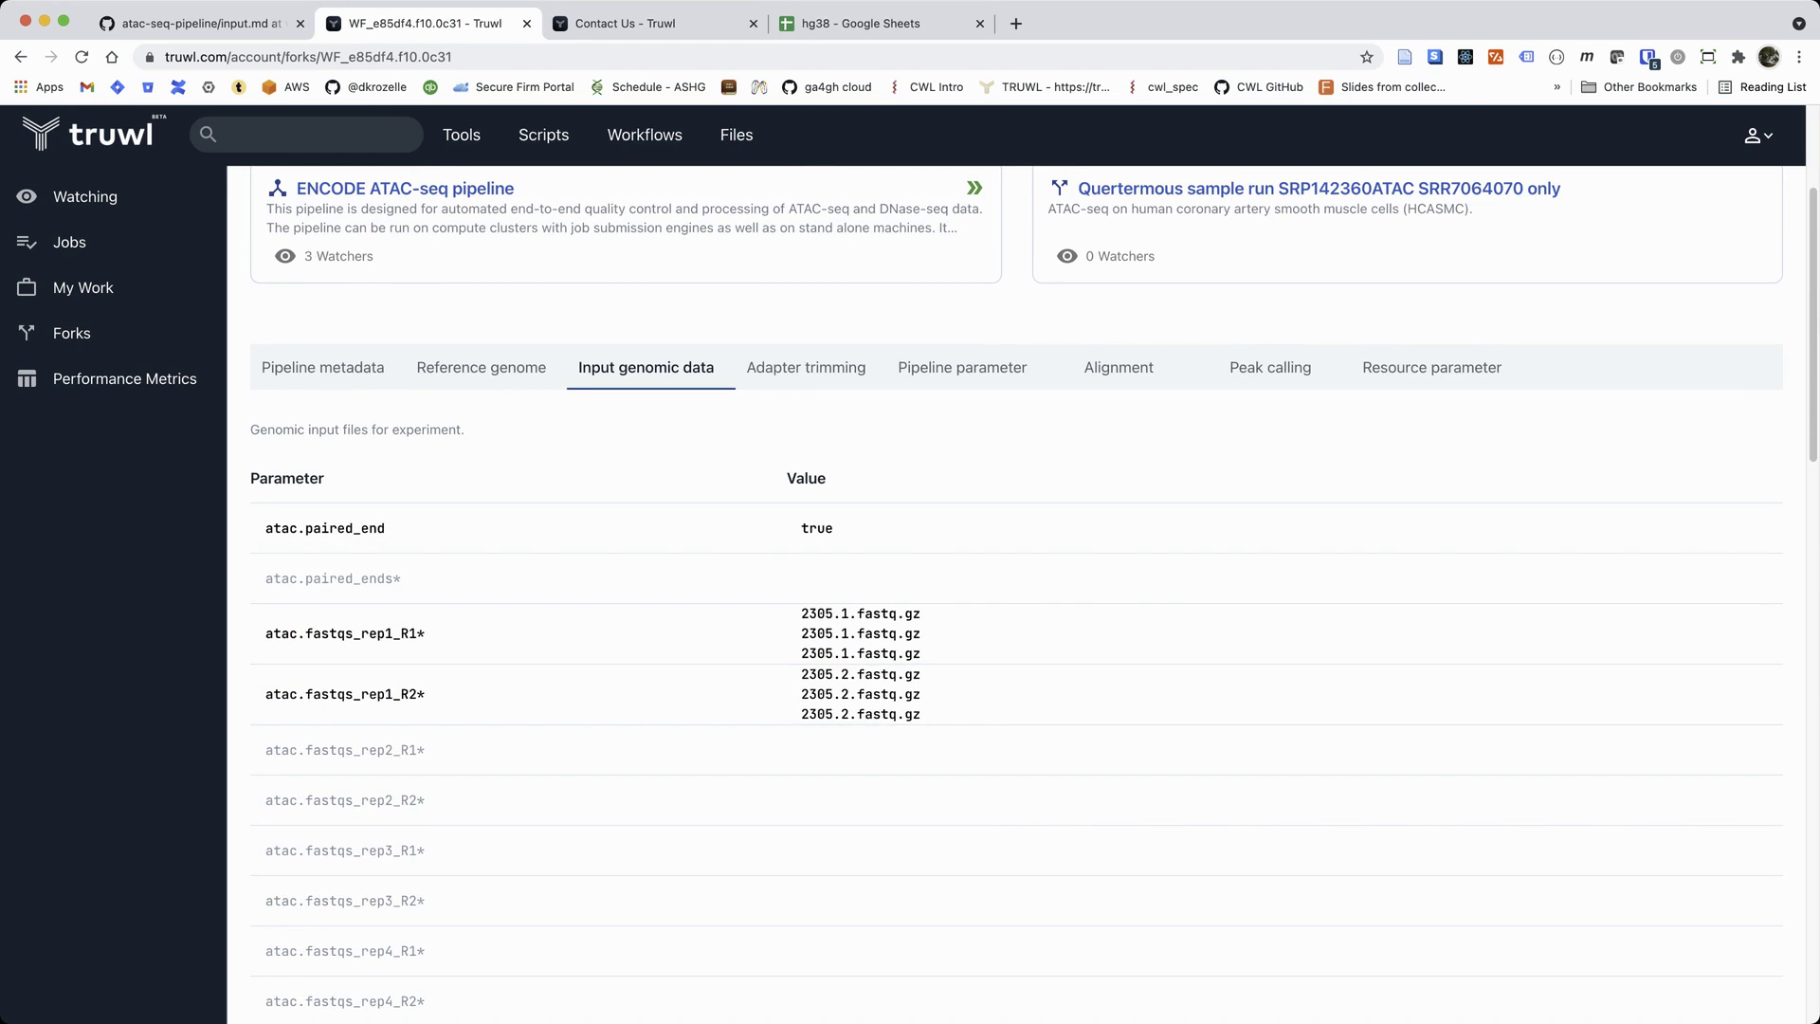
# Step: Check the description of atac.auto_detect_adapter in the adapter trimming parameters, reset it to its default, and set it back to true
pyautogui.click(810, 372)
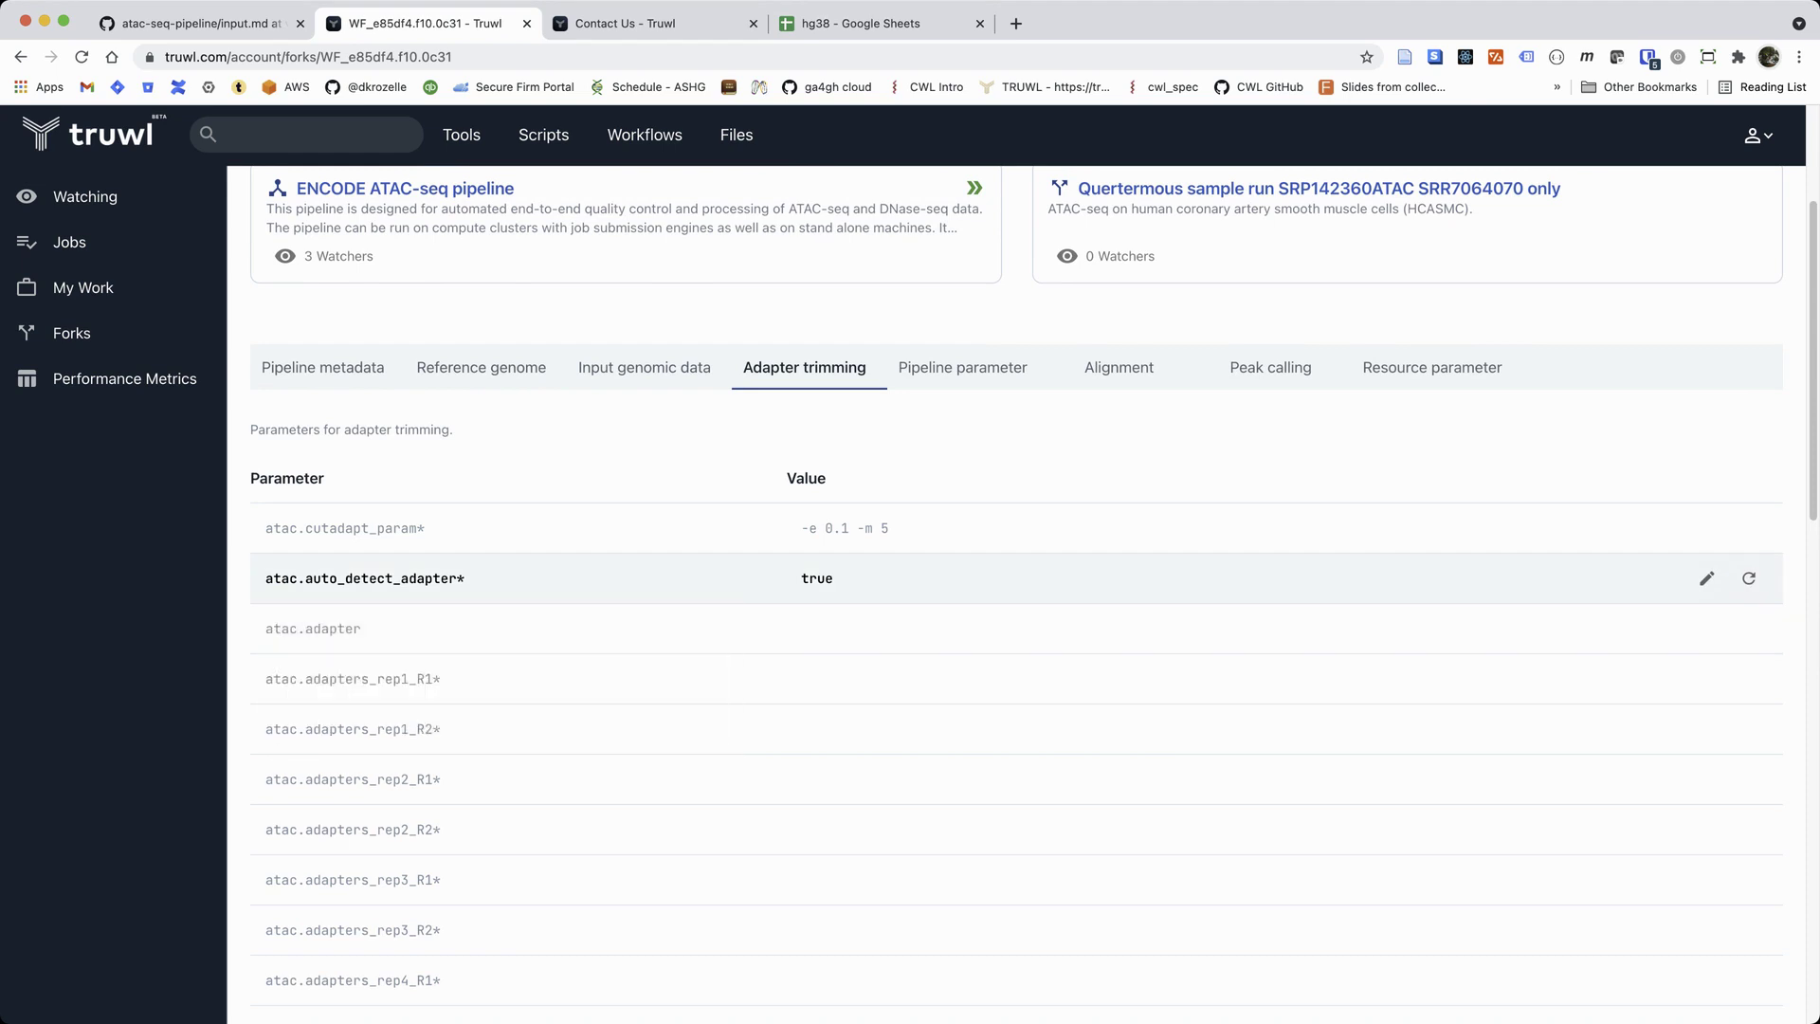
pyautogui.moveTo(365, 578)
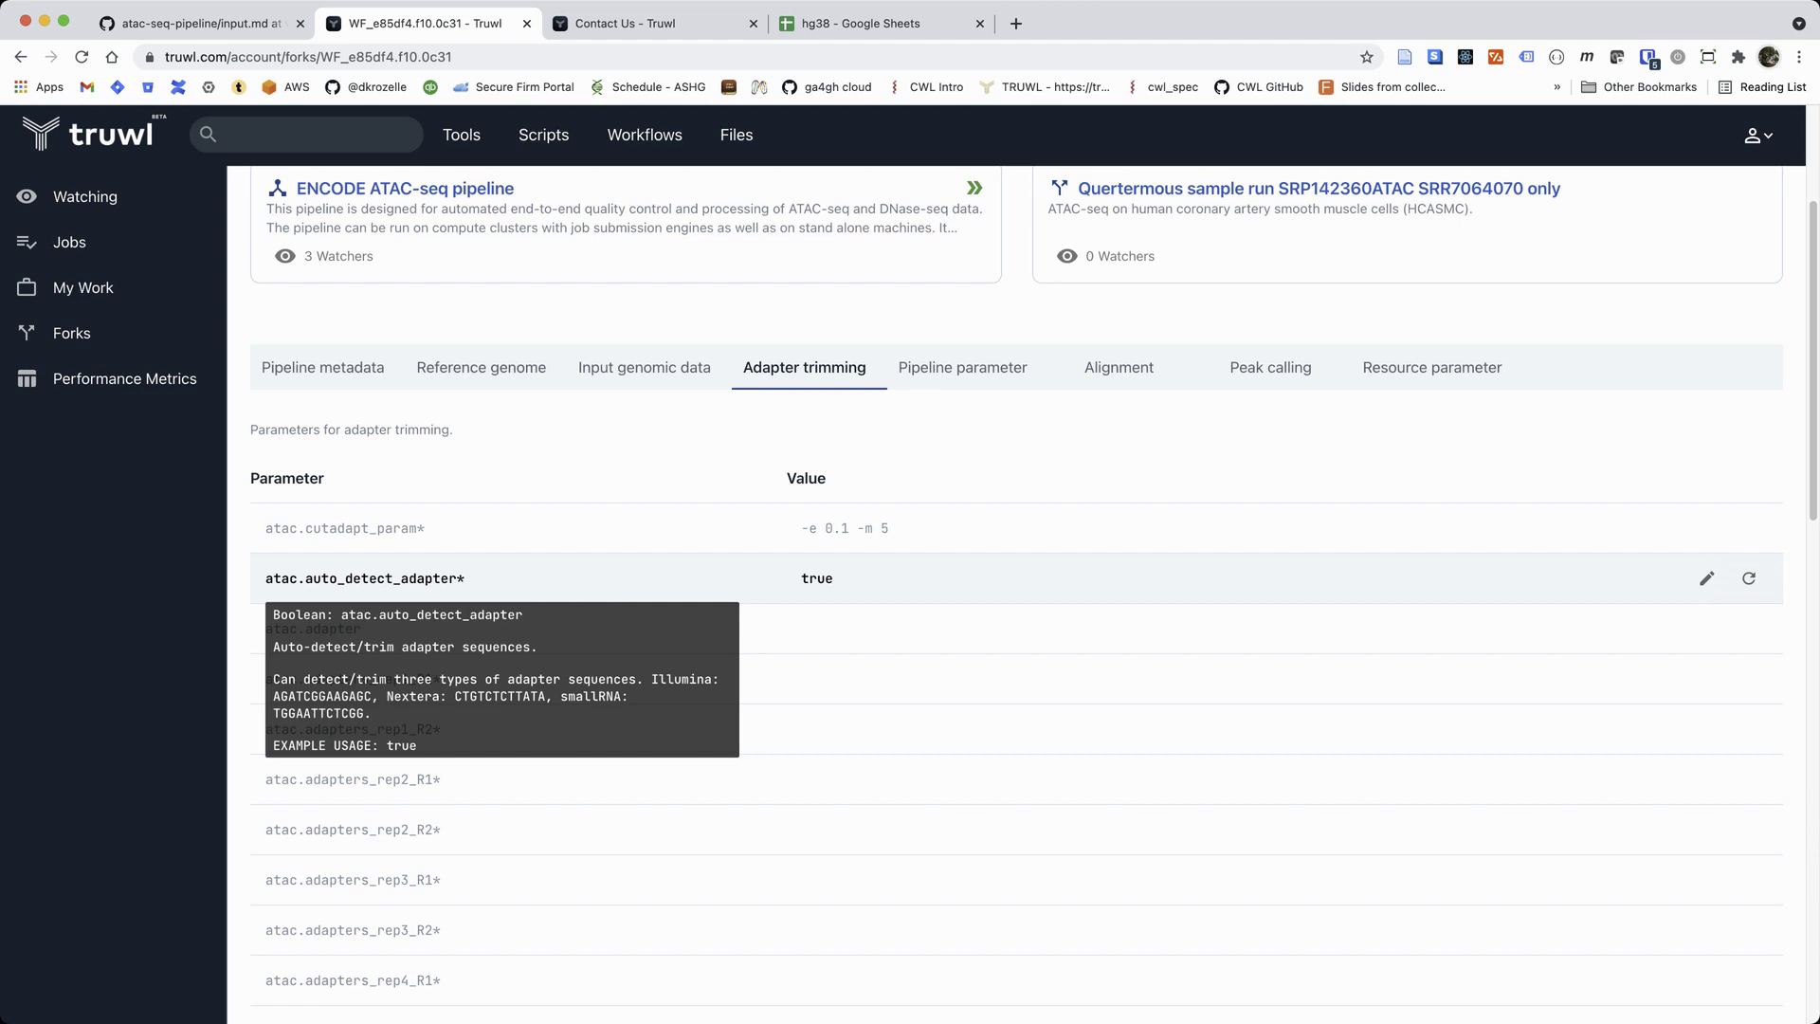
pyautogui.click(1749, 578)
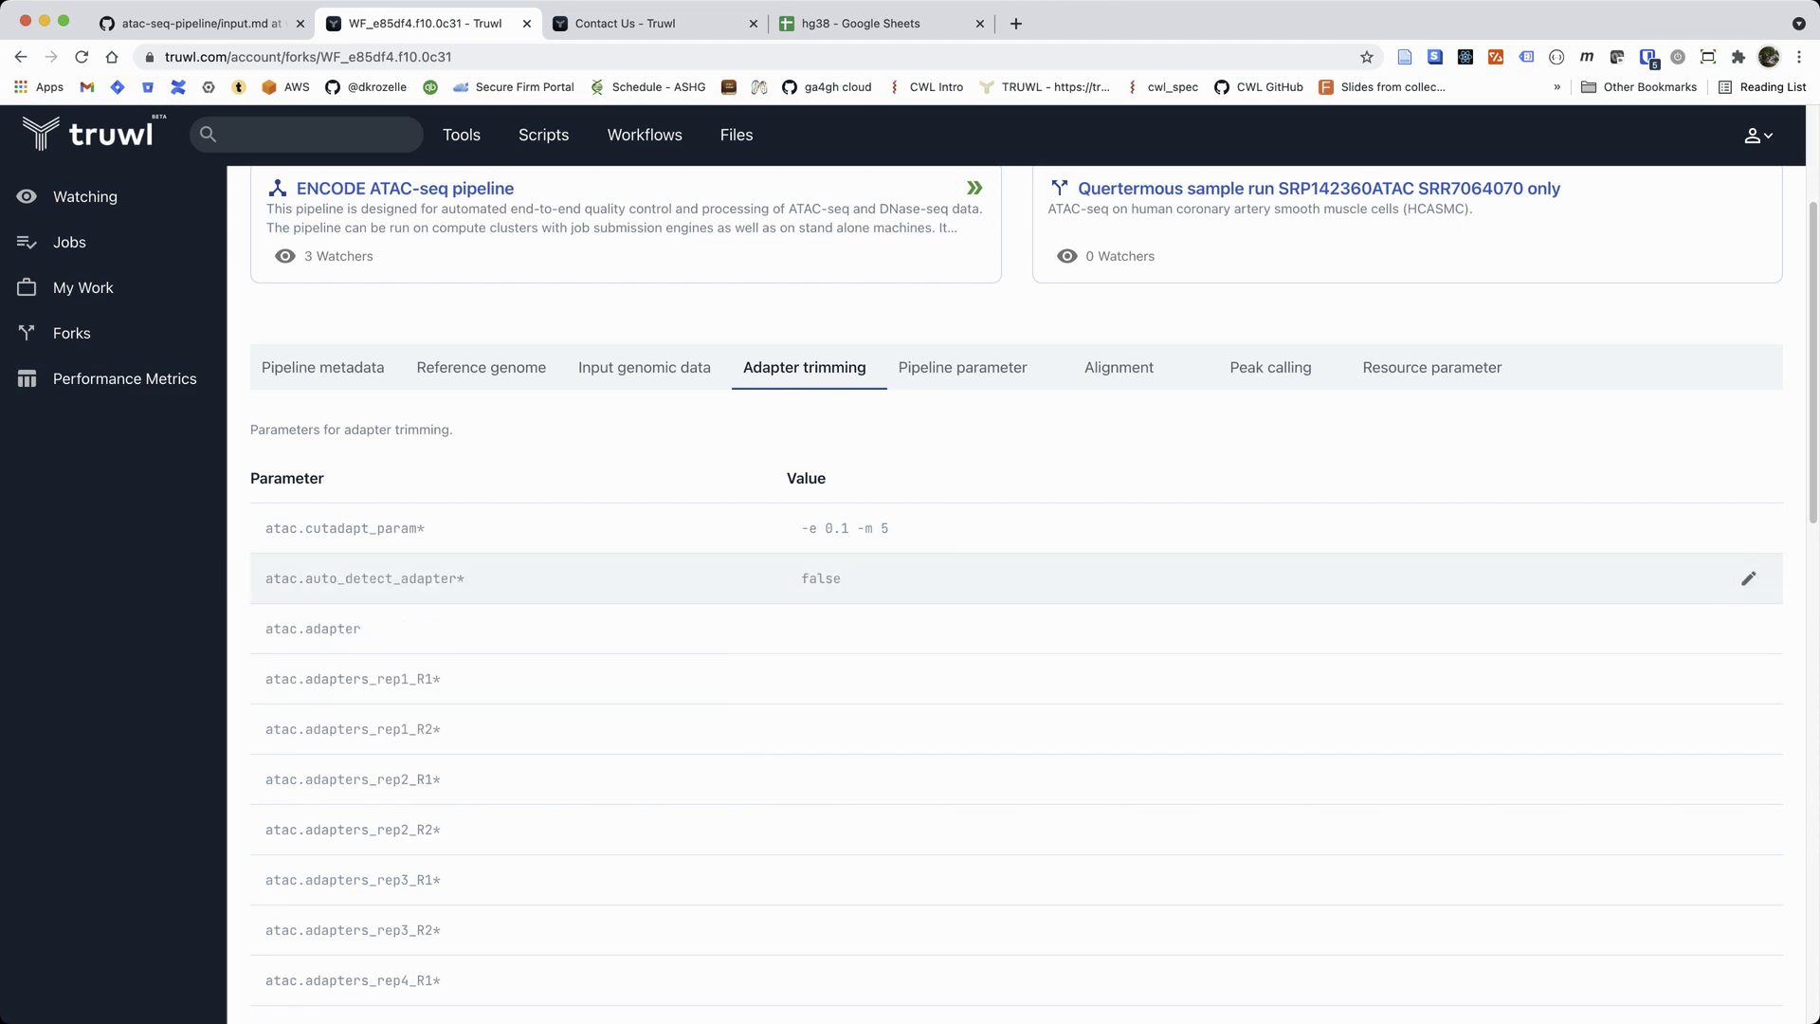
pyautogui.click(1749, 578)
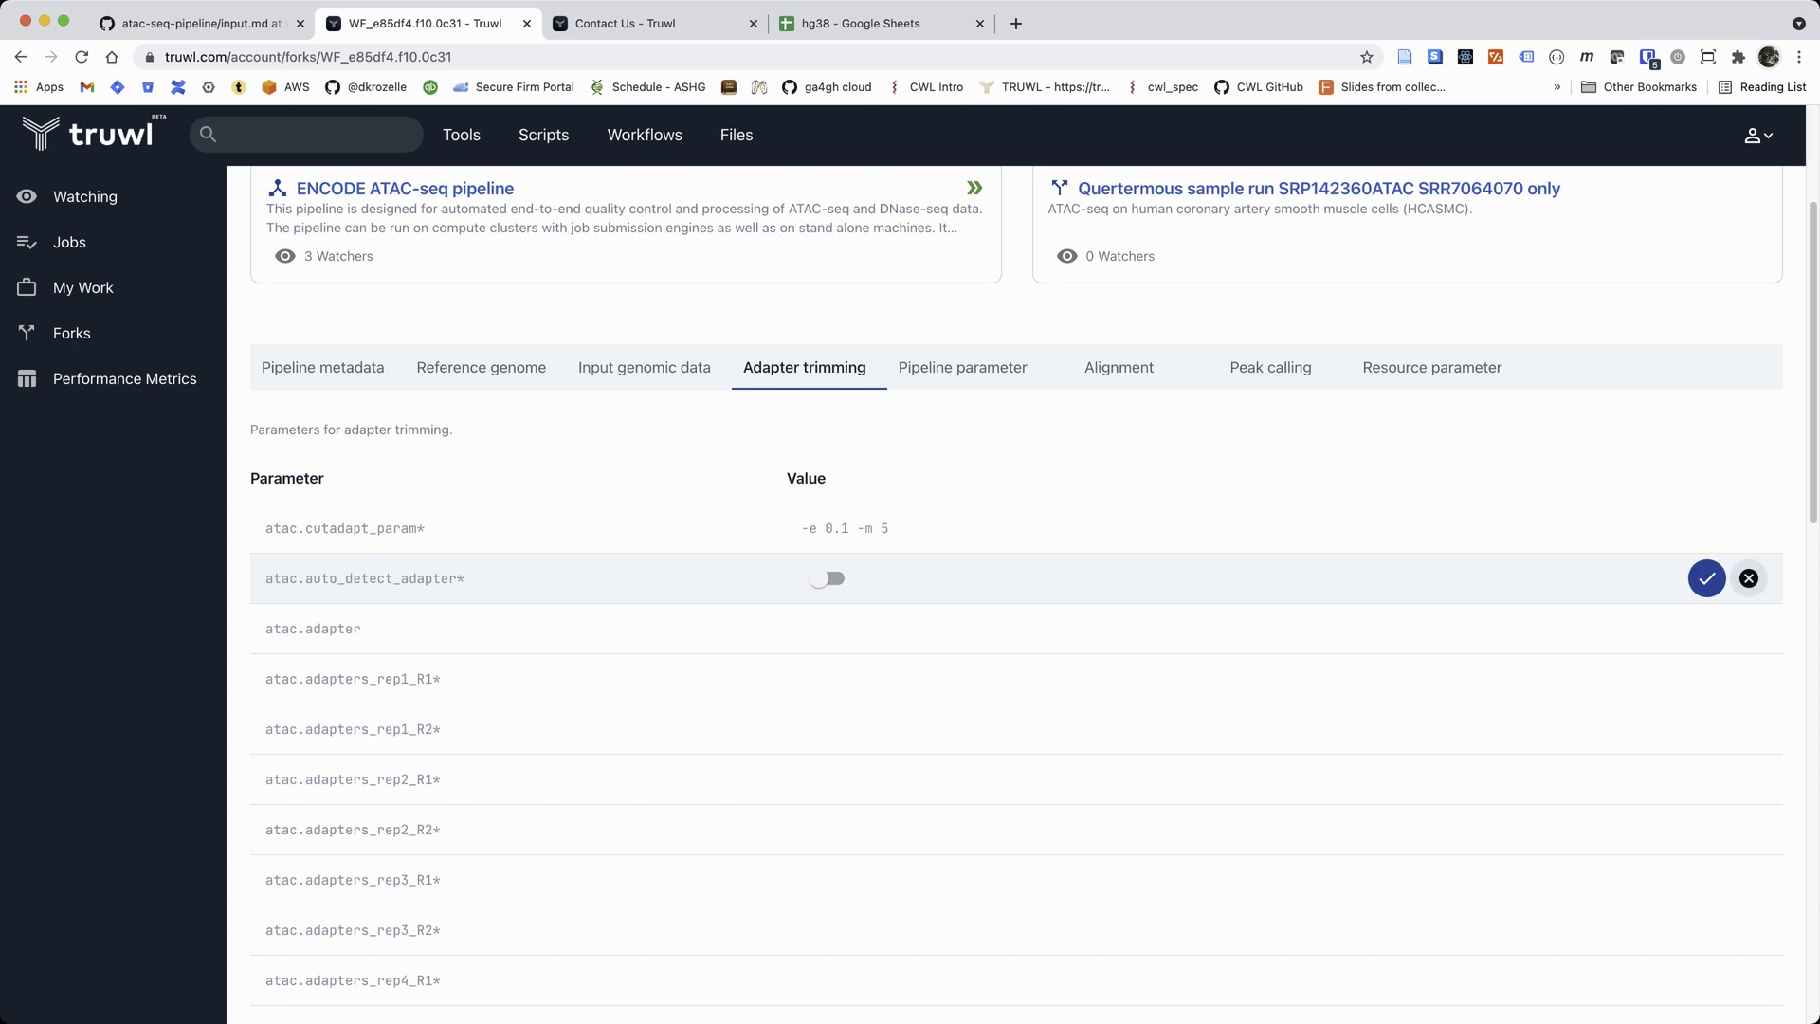
pyautogui.click(832, 578)
pyautogui.click(1706, 579)
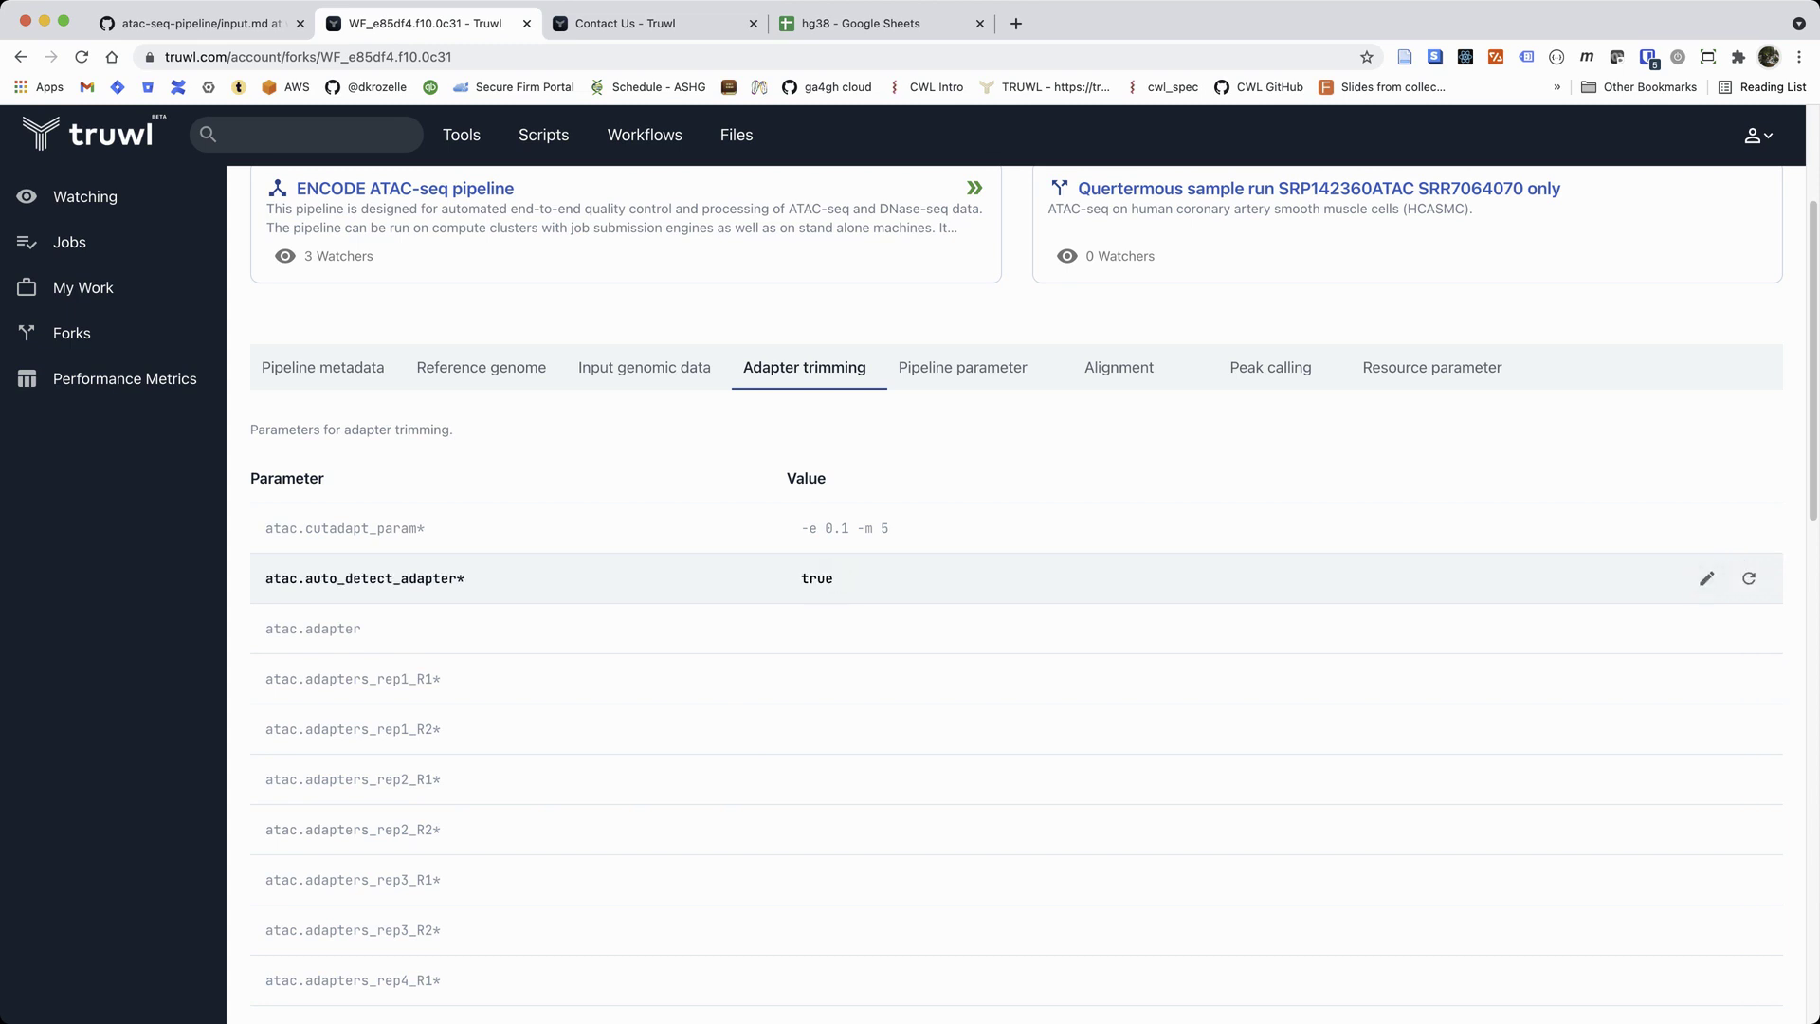
pyautogui.scroll(-3, 1014, 588)
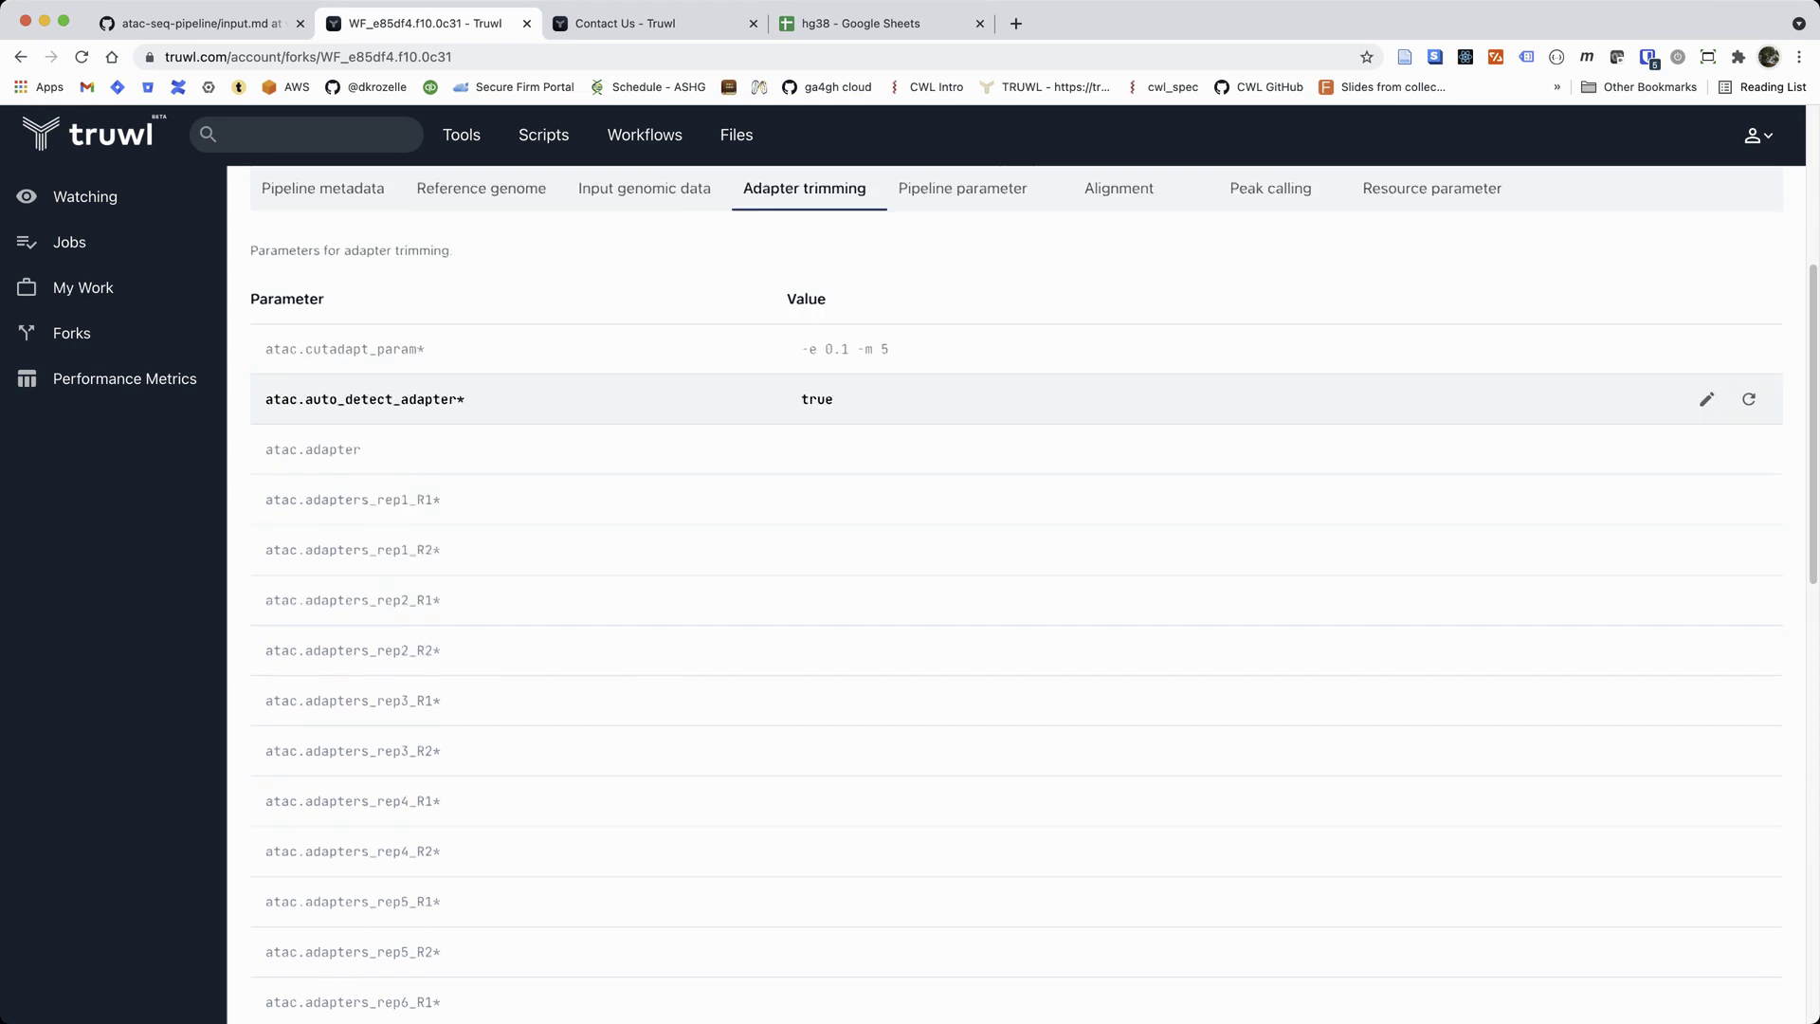
pyautogui.scroll(8, 1015, 588)
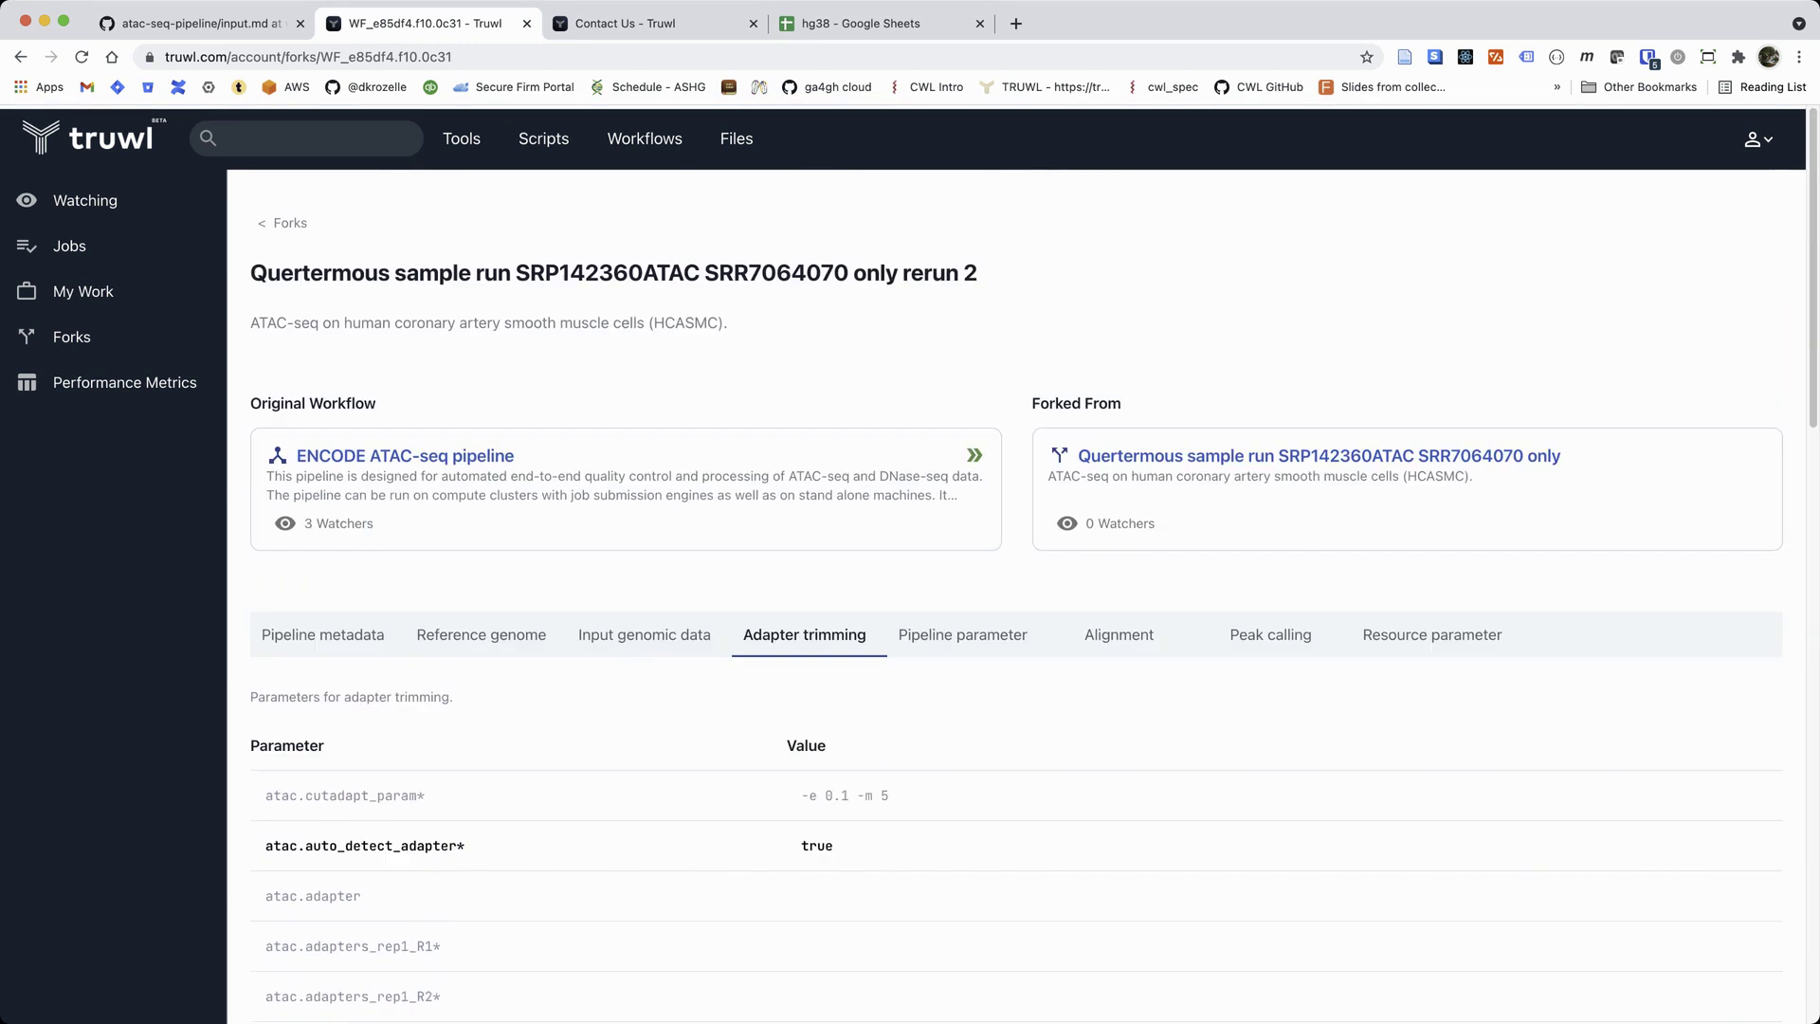
pyautogui.scroll(-1, 1017, 607)
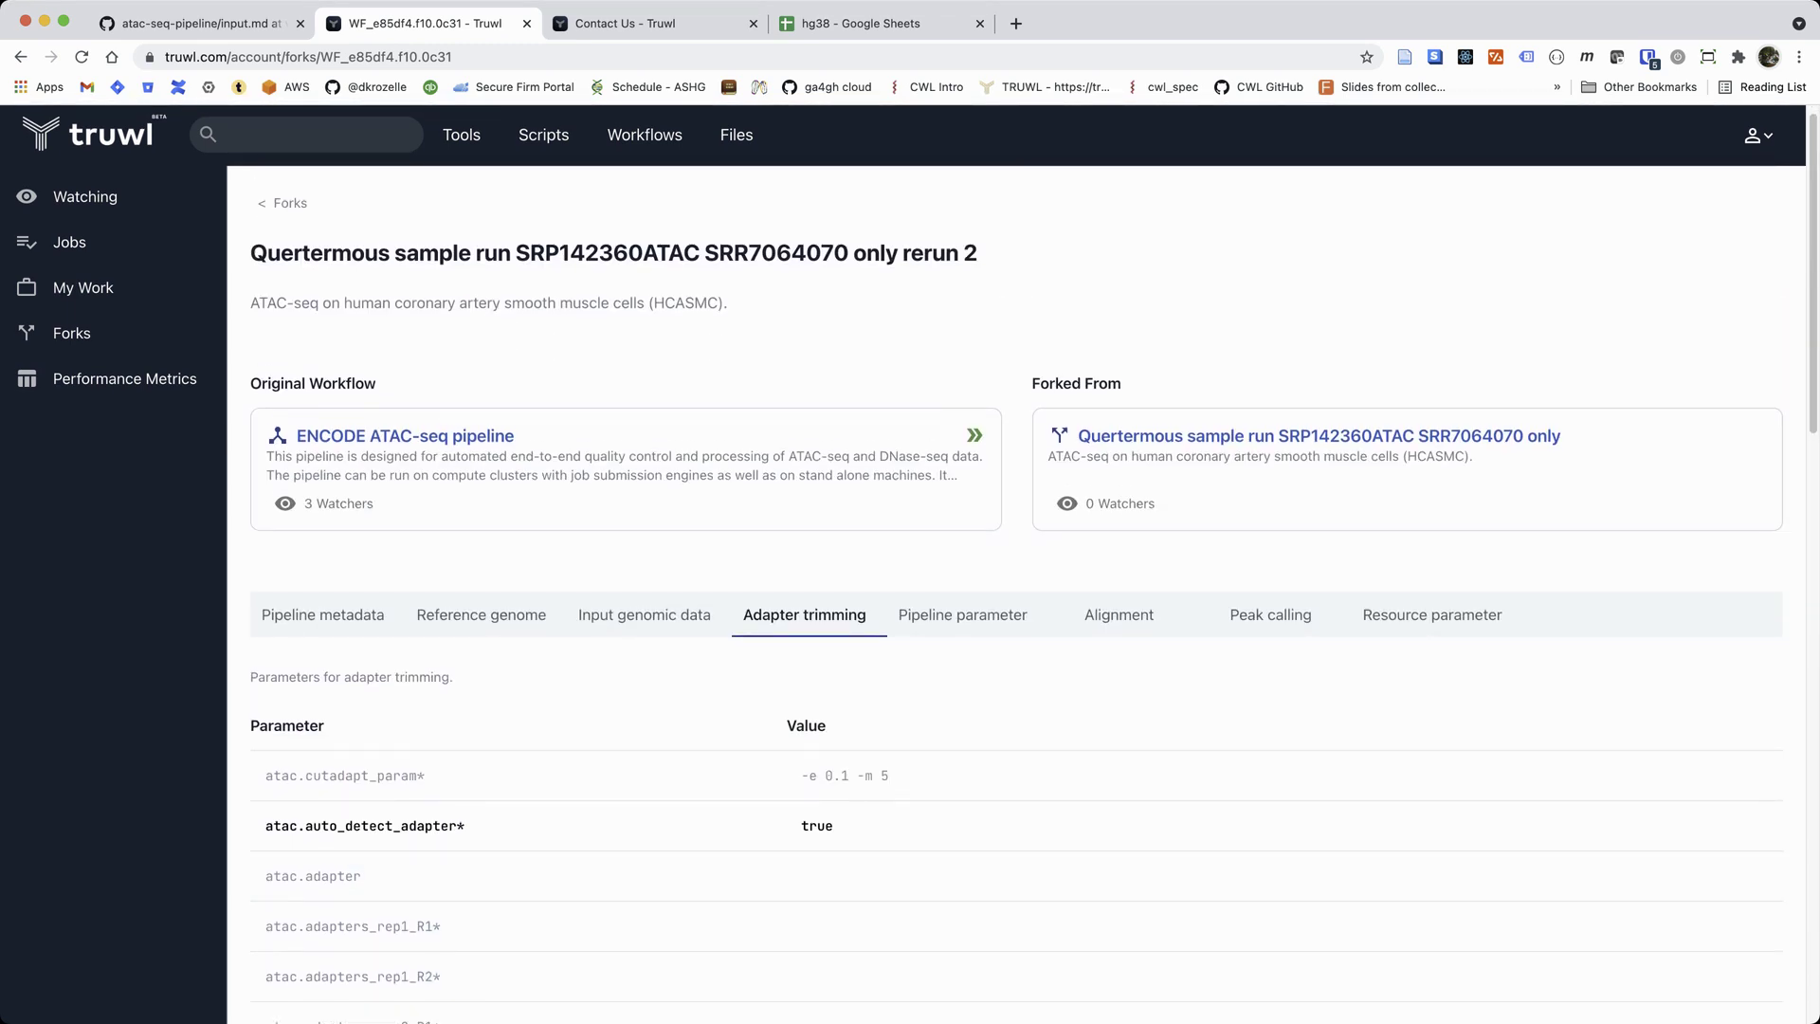
# Step: Check the available choices for atac.pipeline_type without changing it, and review the analysis flags among the pipeline parameters
pyautogui.click(961, 614)
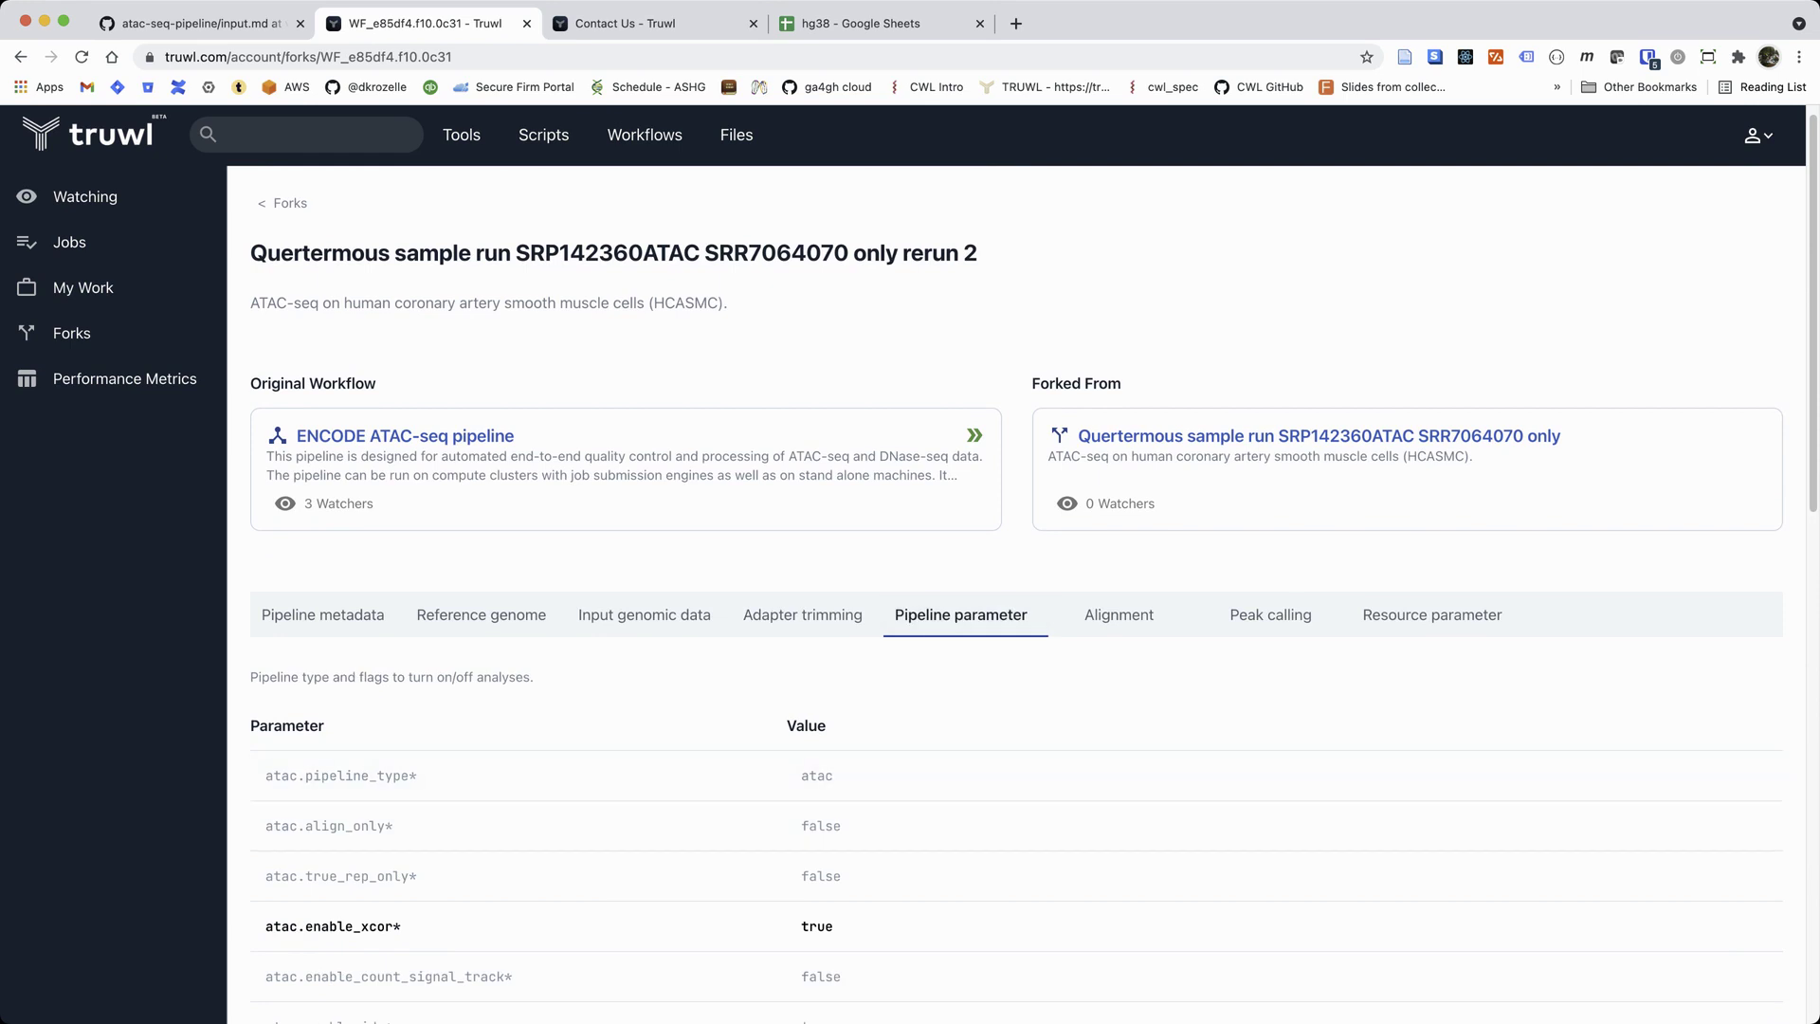
pyautogui.click(1749, 776)
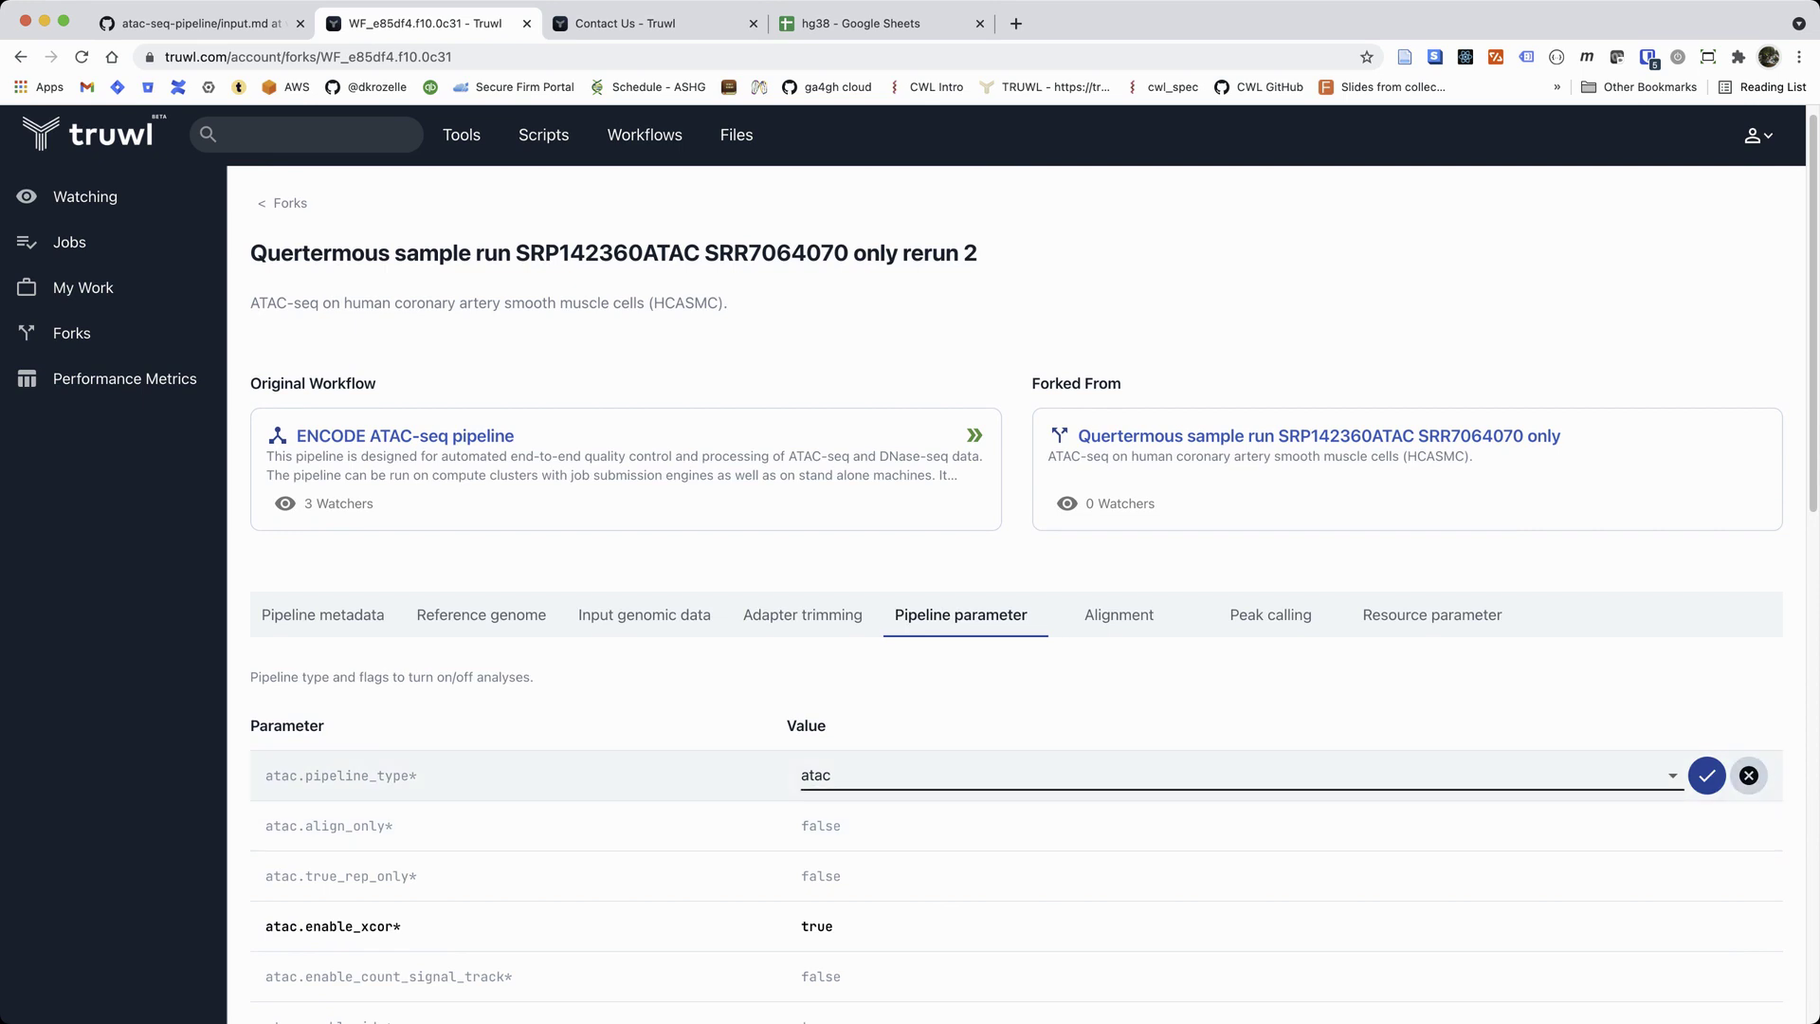
pyautogui.click(806, 776)
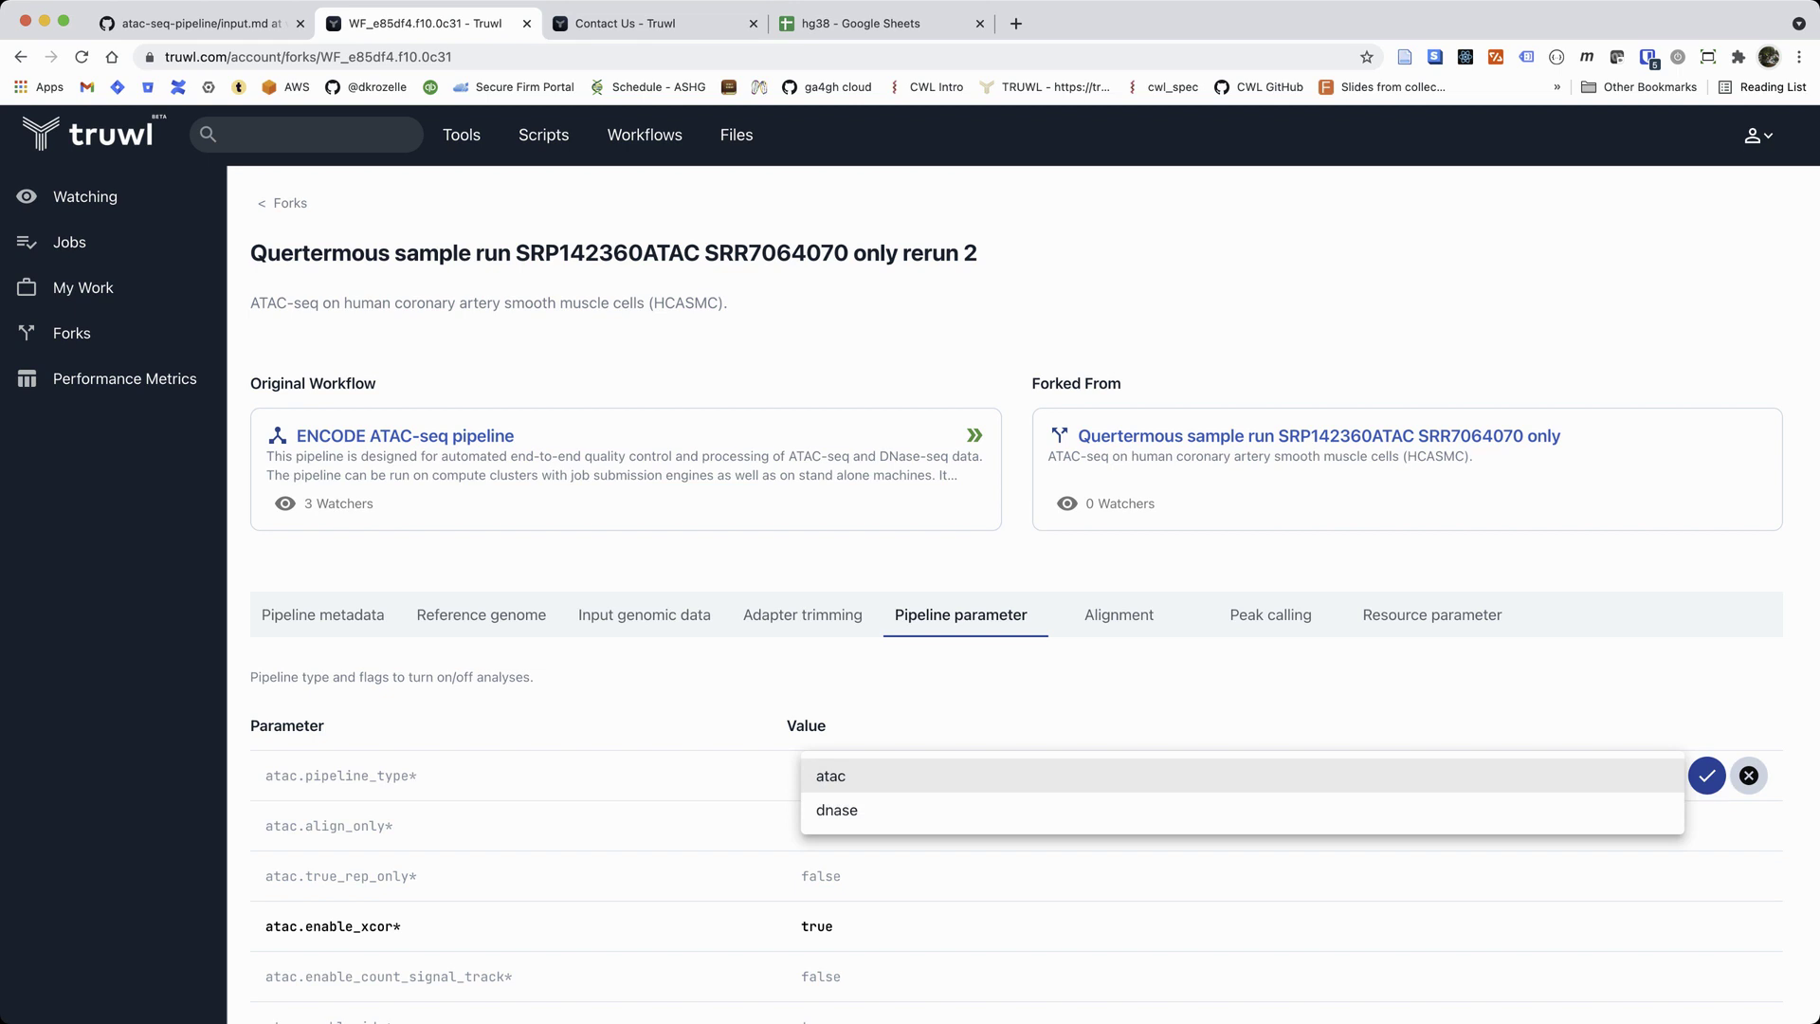
pyautogui.press('Escape')
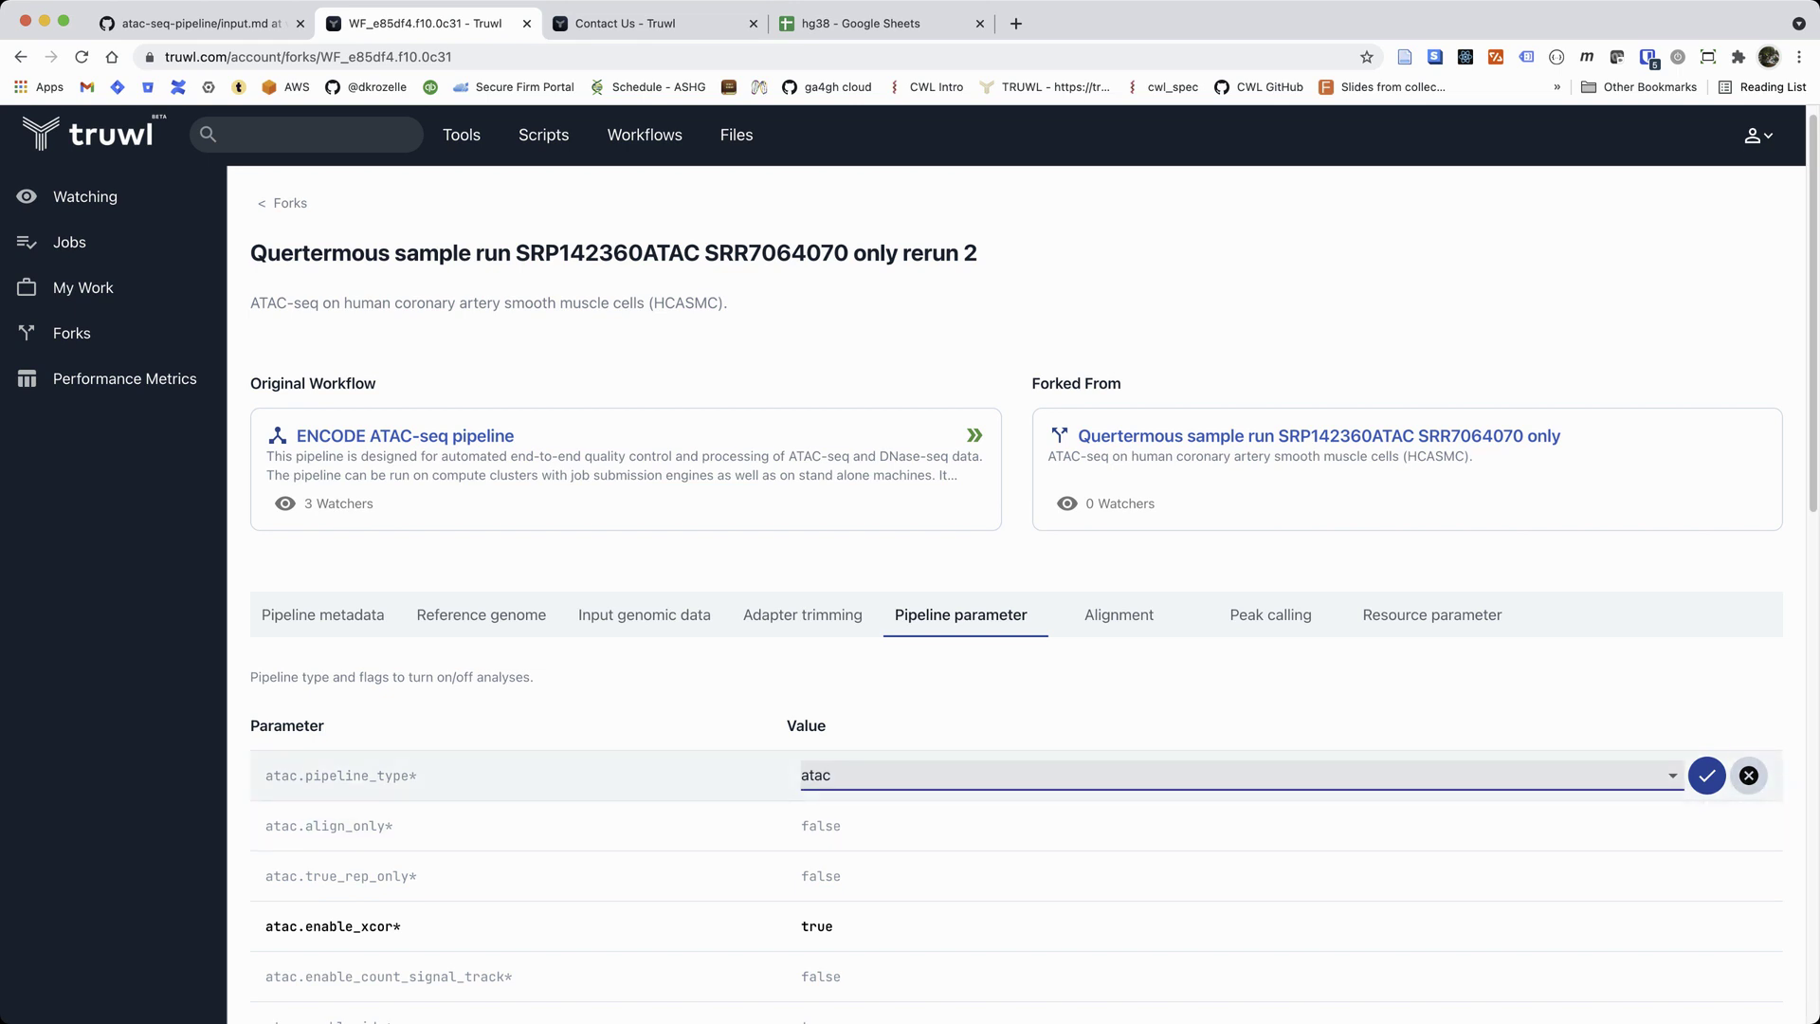
pyautogui.click(1749, 775)
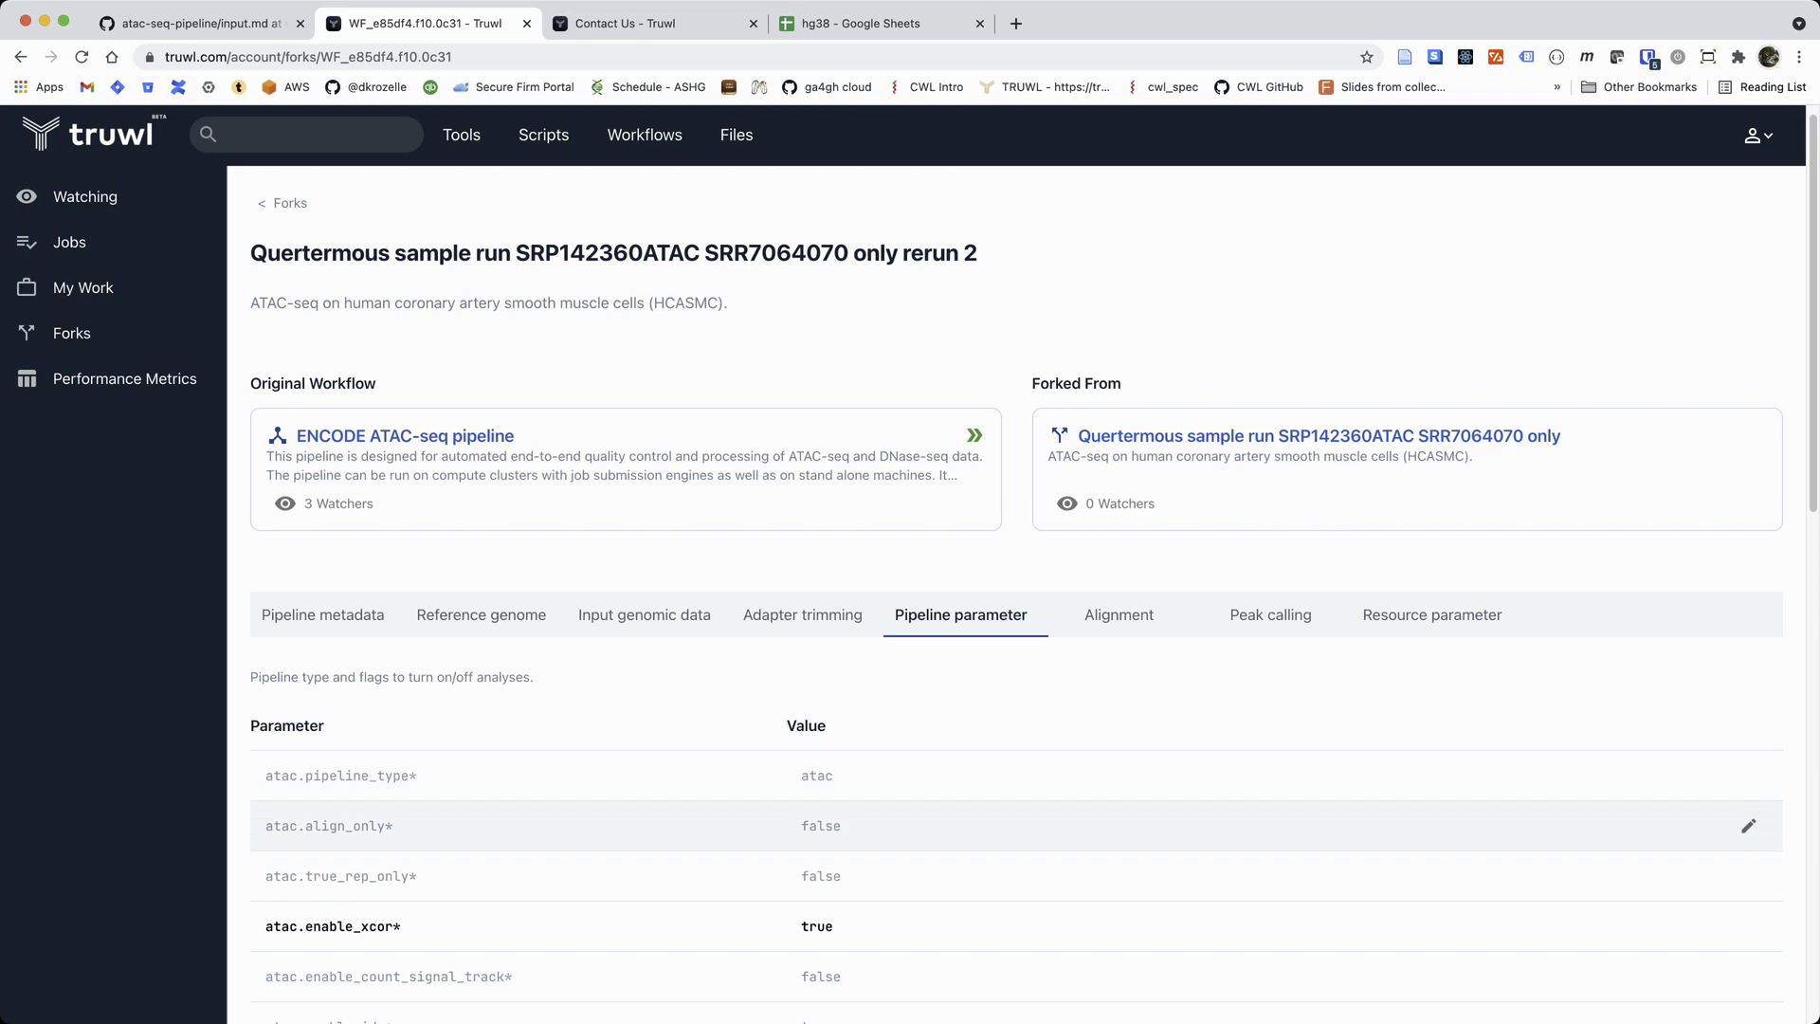
pyautogui.scroll(-5, 1034, 664)
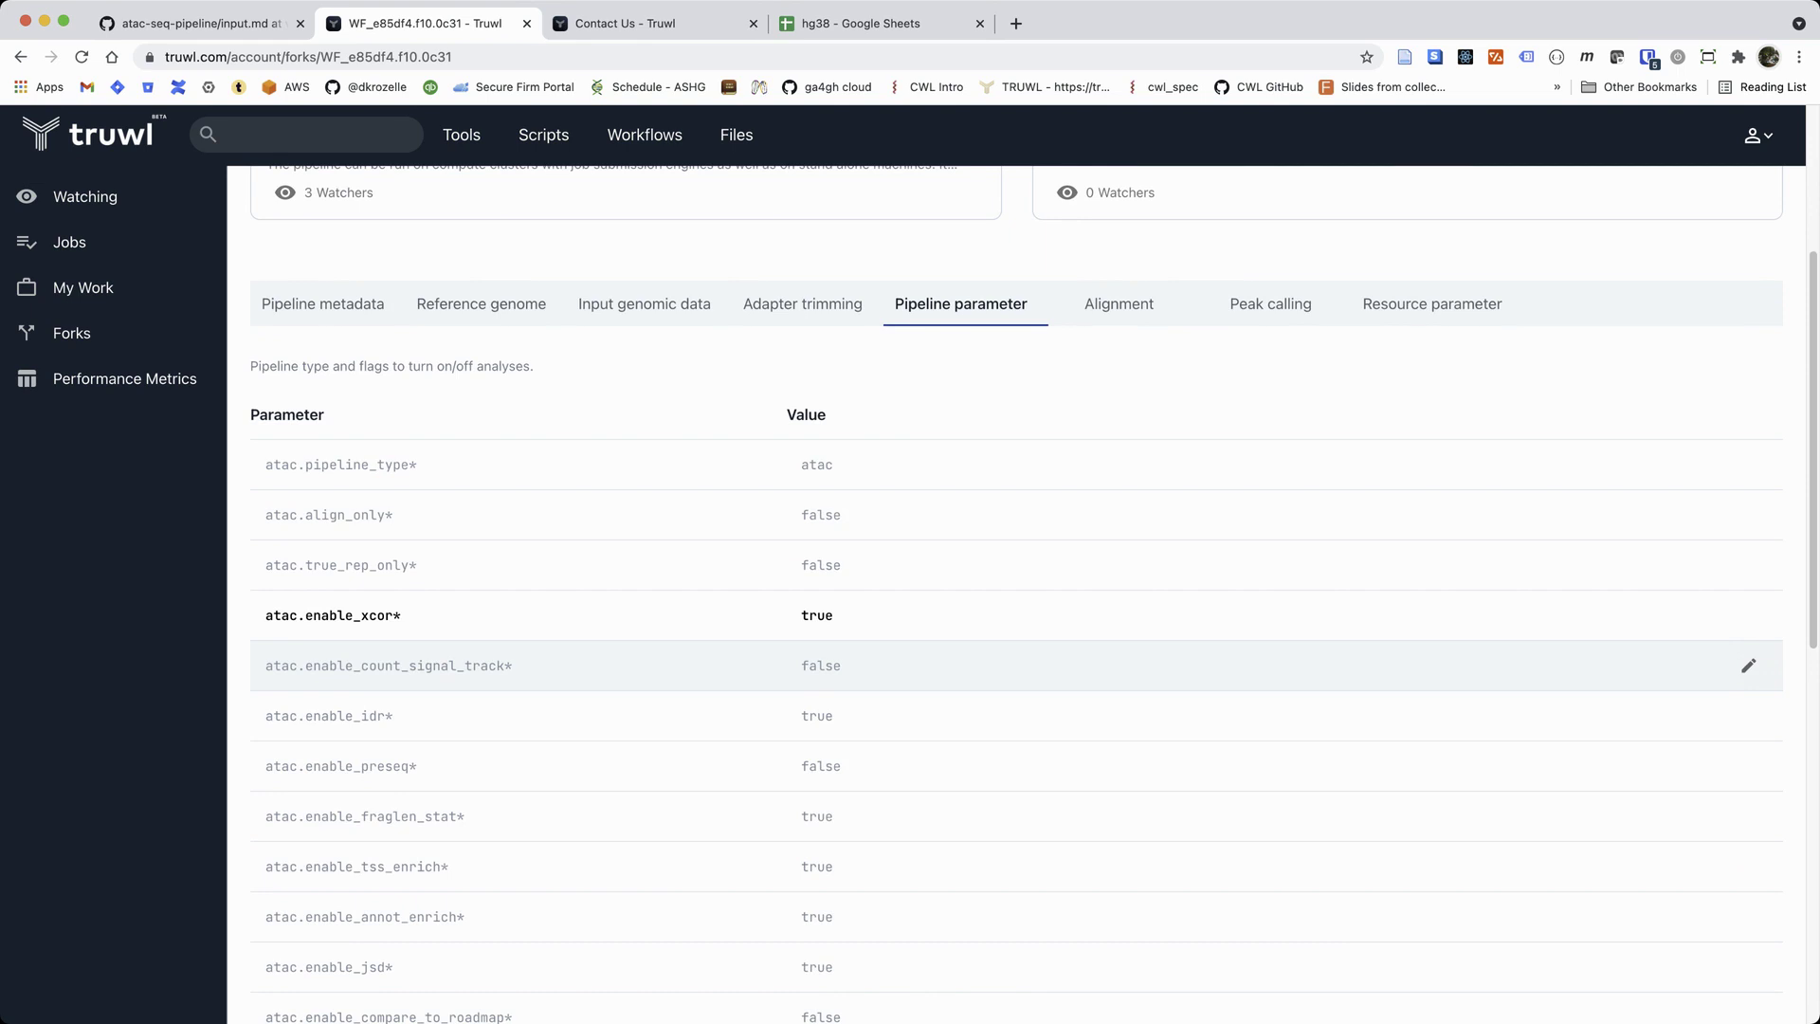
pyautogui.scroll(-5, 1016, 594)
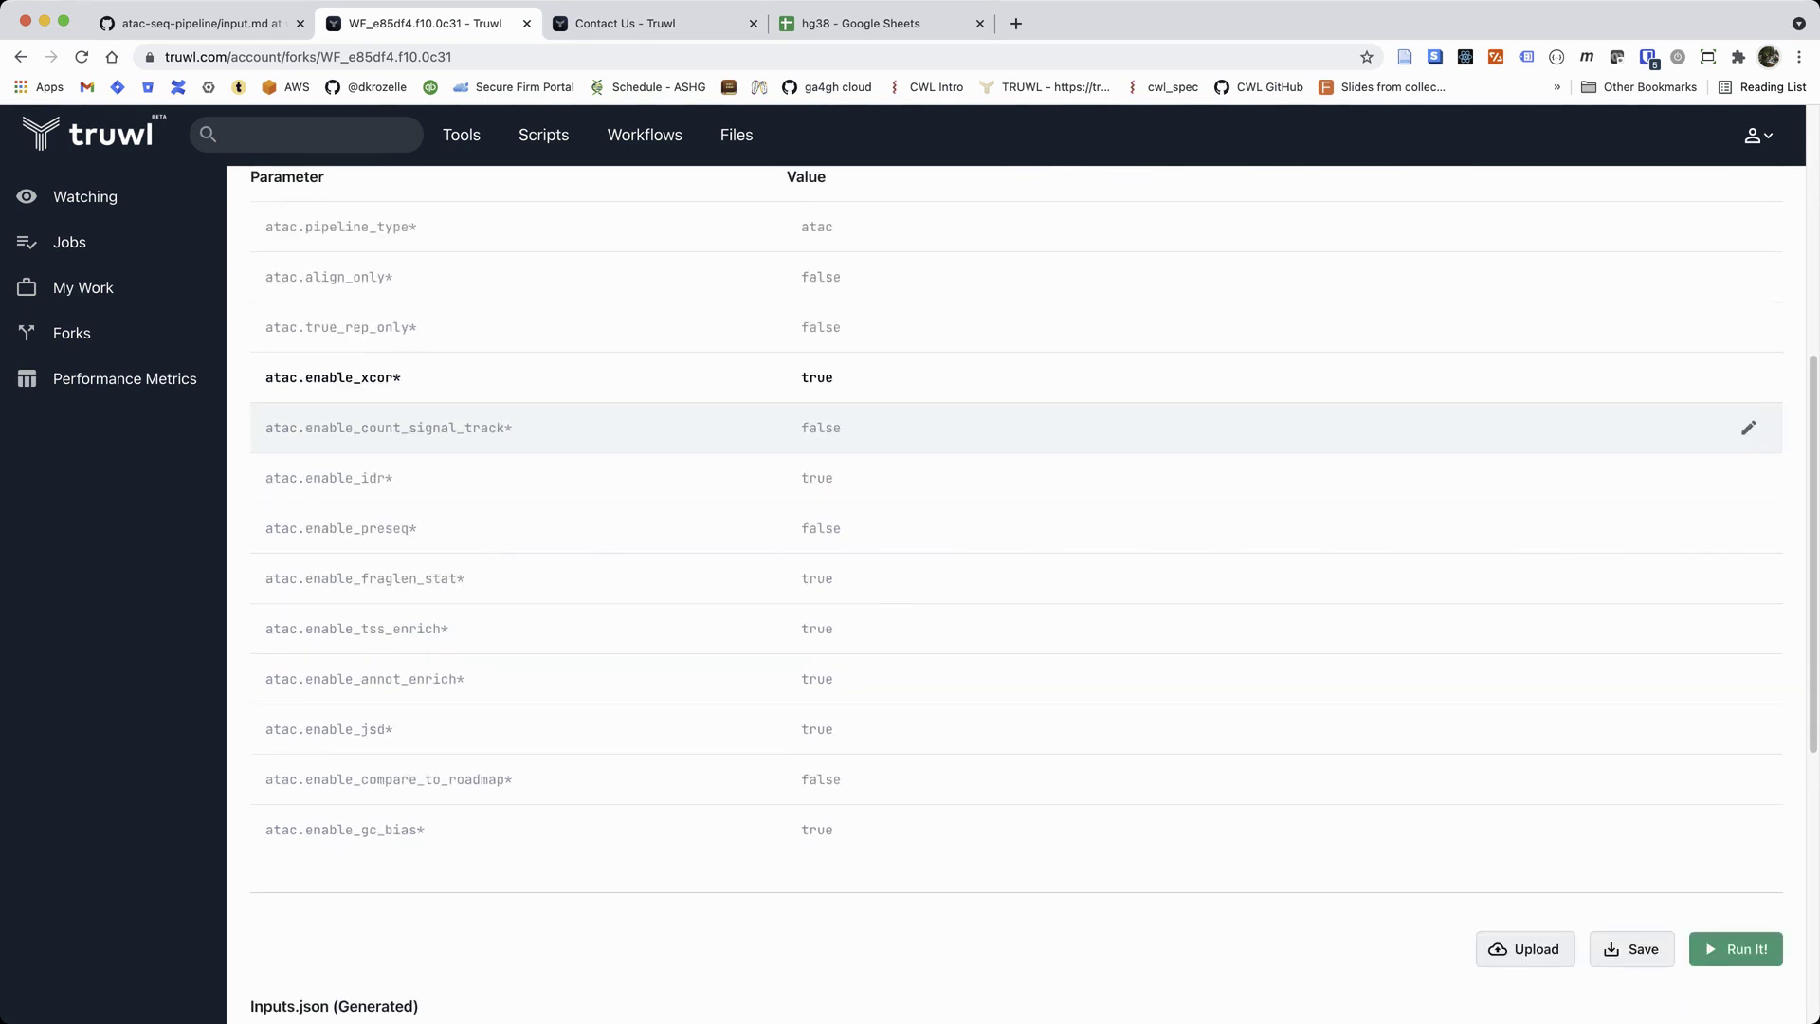
pyautogui.scroll(5, 1016, 825)
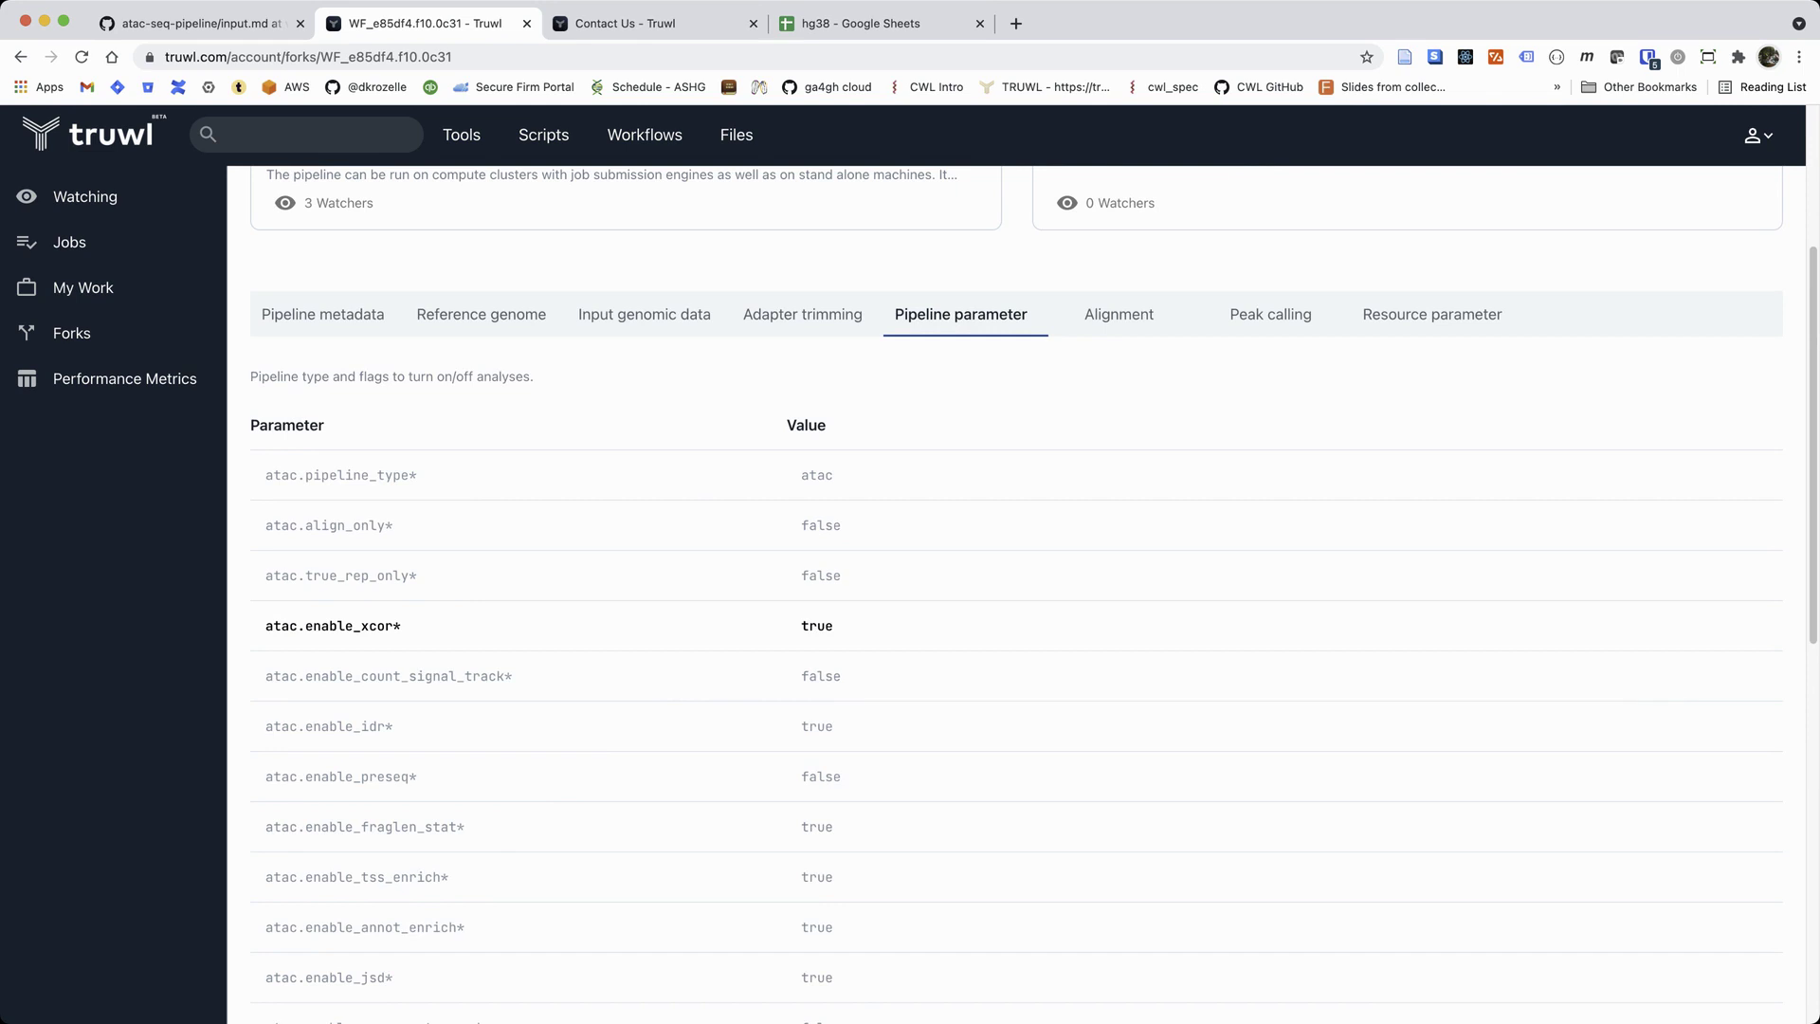
# Step: Review the genomic data inputs again, from the replicate FASTQ entries through the BAM, tag-align and peak file parameters
pyautogui.click(645, 314)
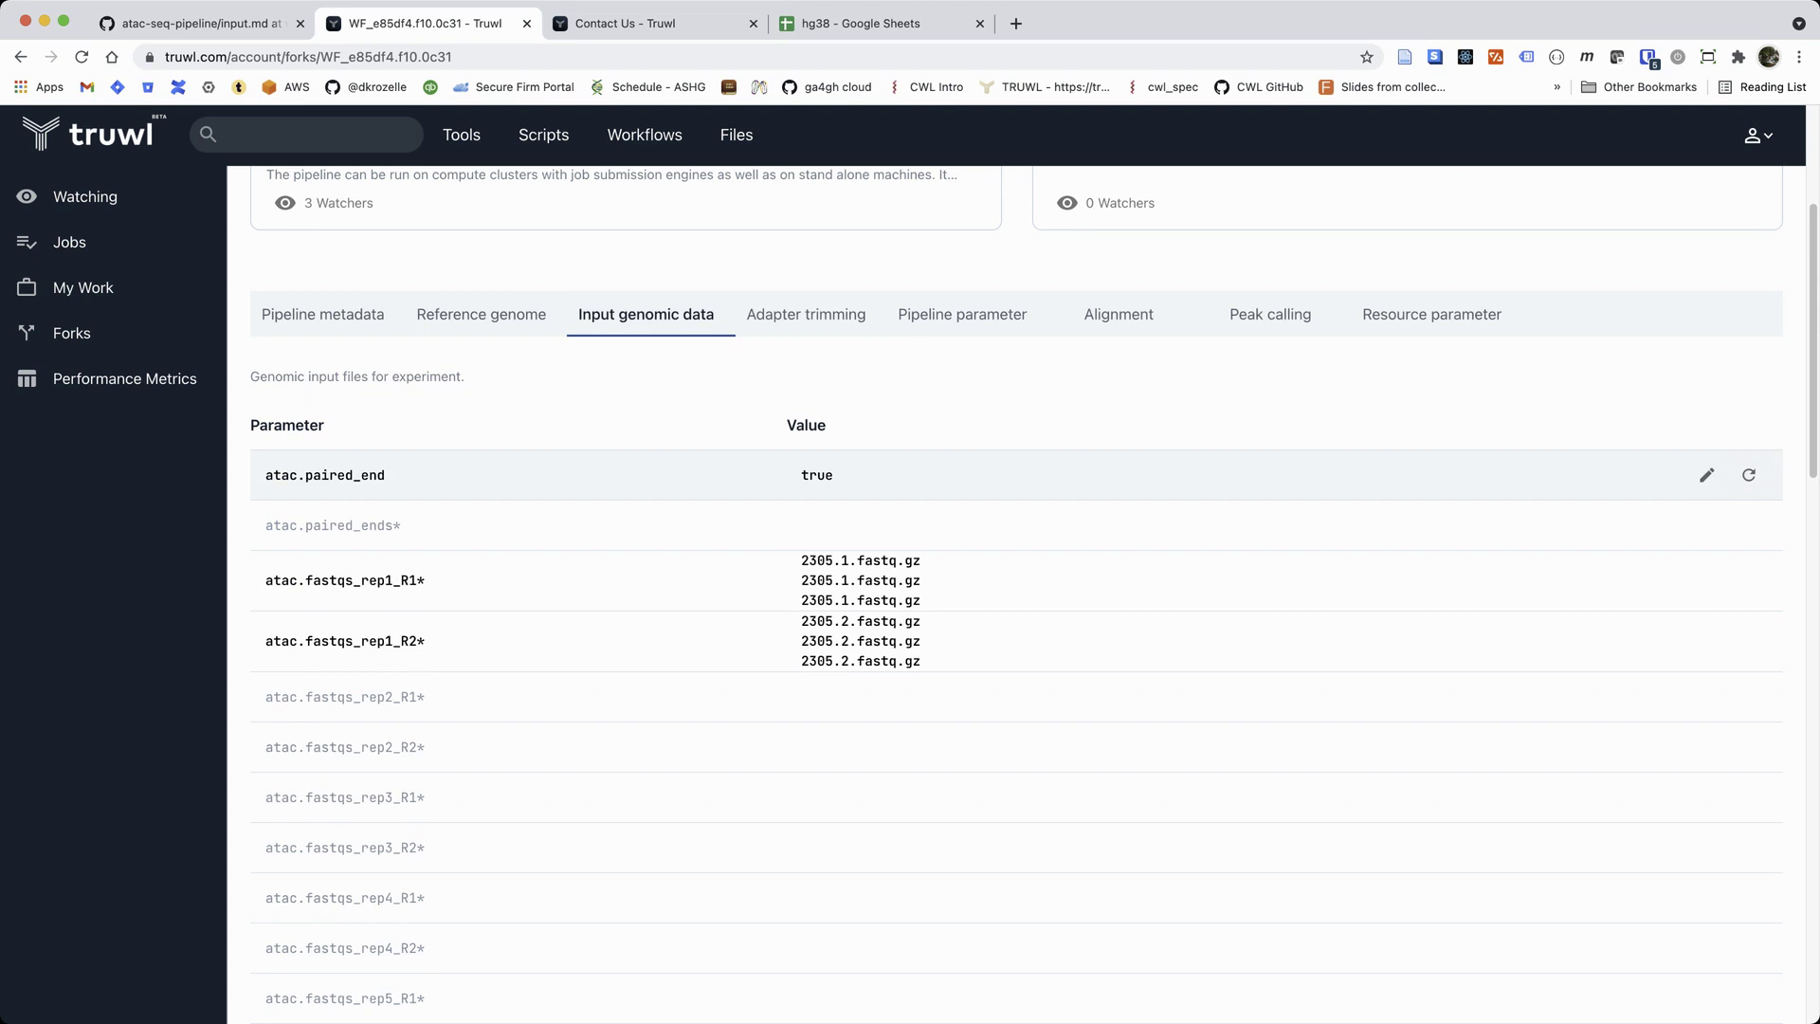
pyautogui.scroll(-1, 948, 503)
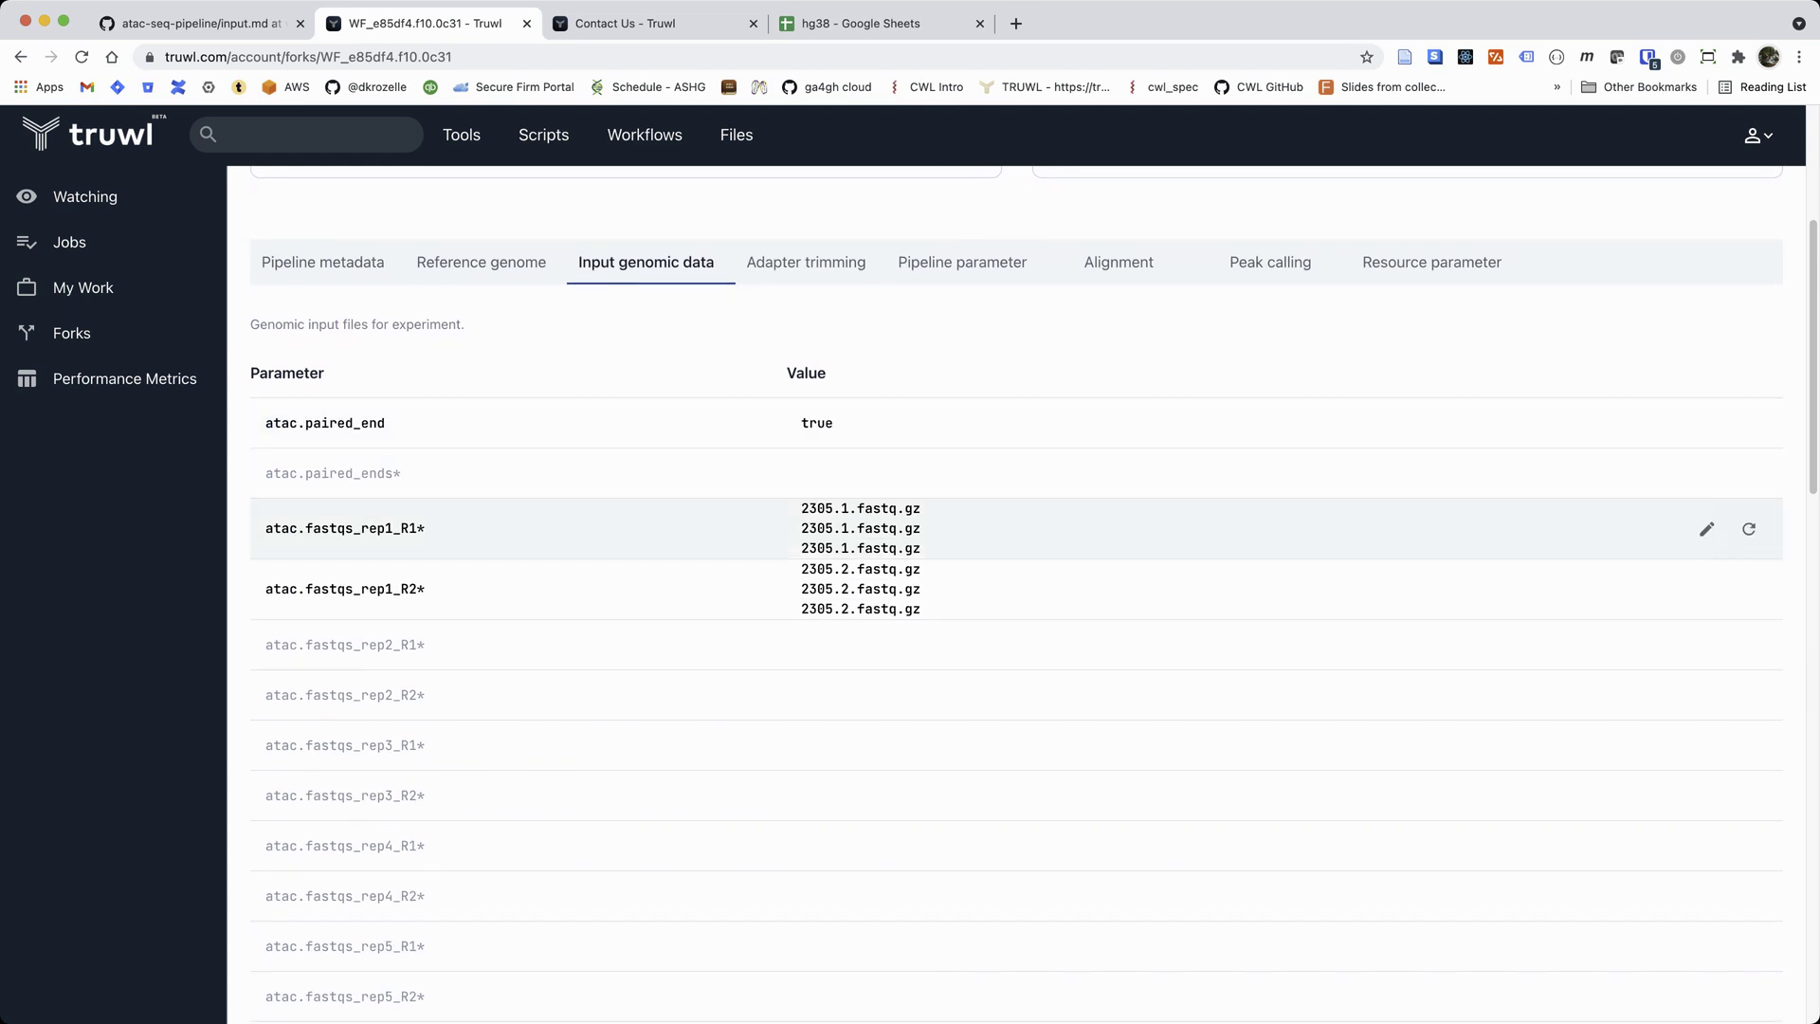
pyautogui.moveTo(344, 528)
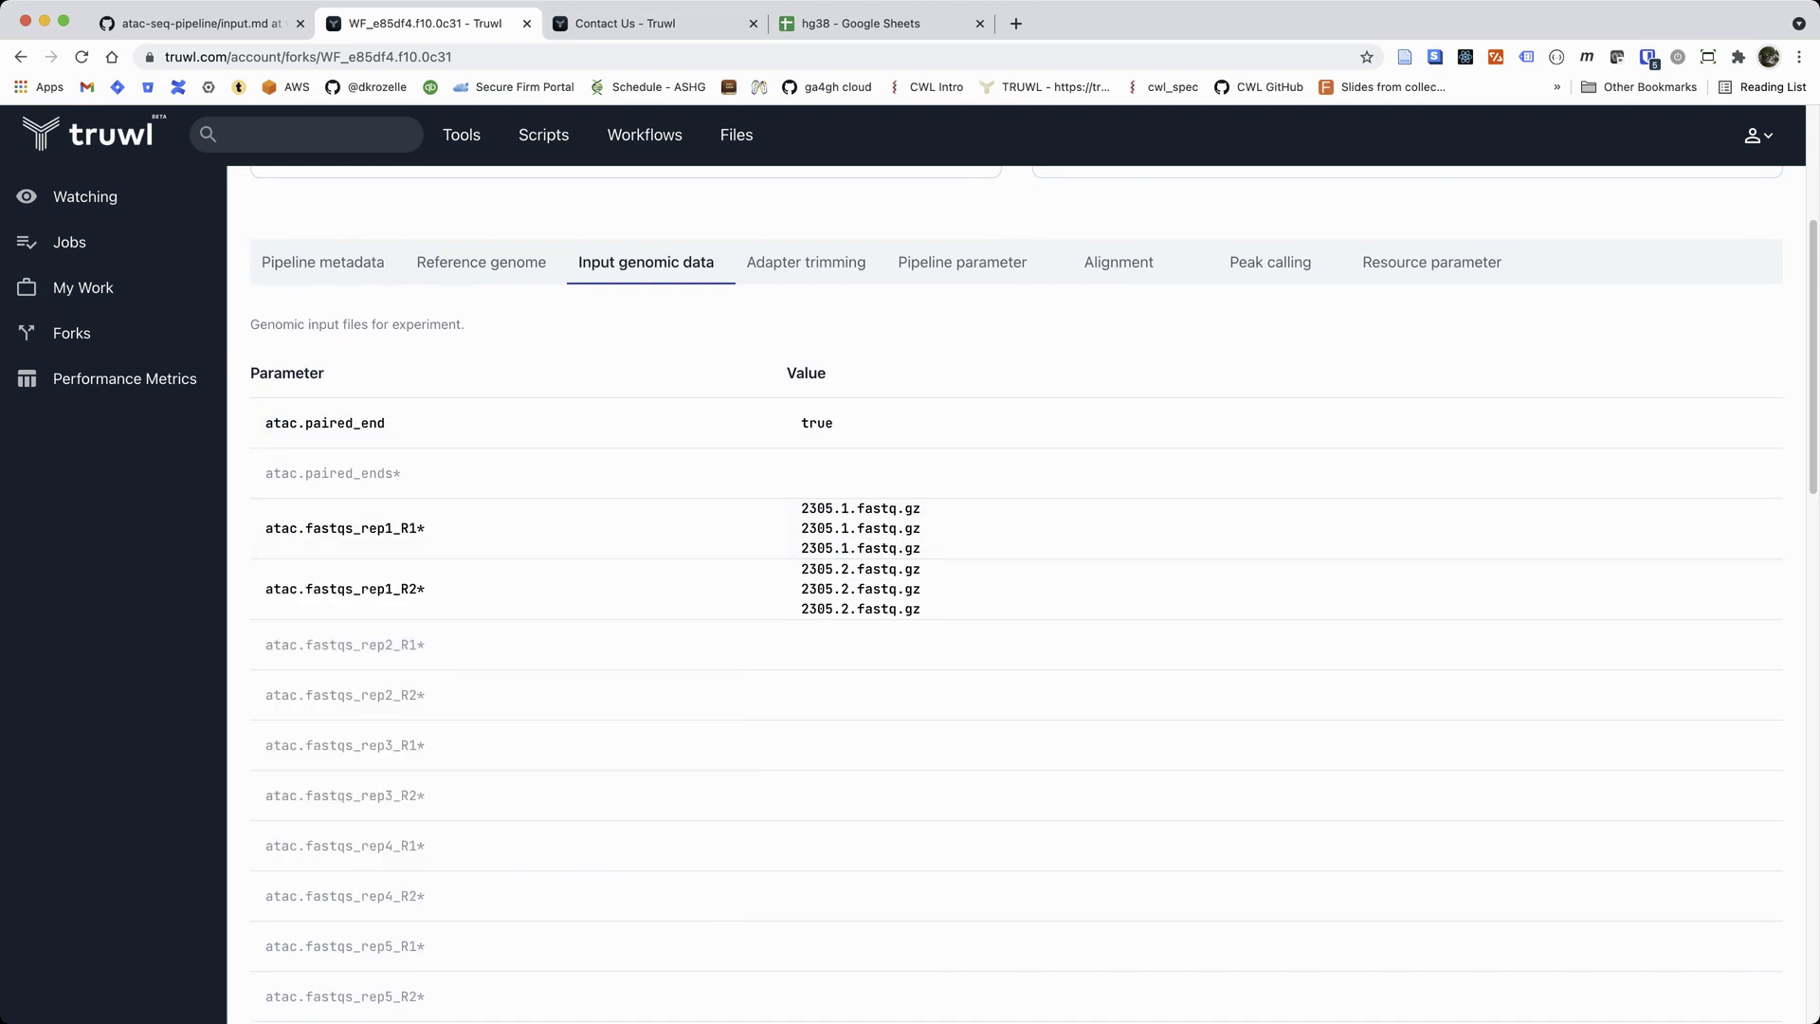
pyautogui.scroll(-5, 948, 569)
pyautogui.scroll(-5, 948, 611)
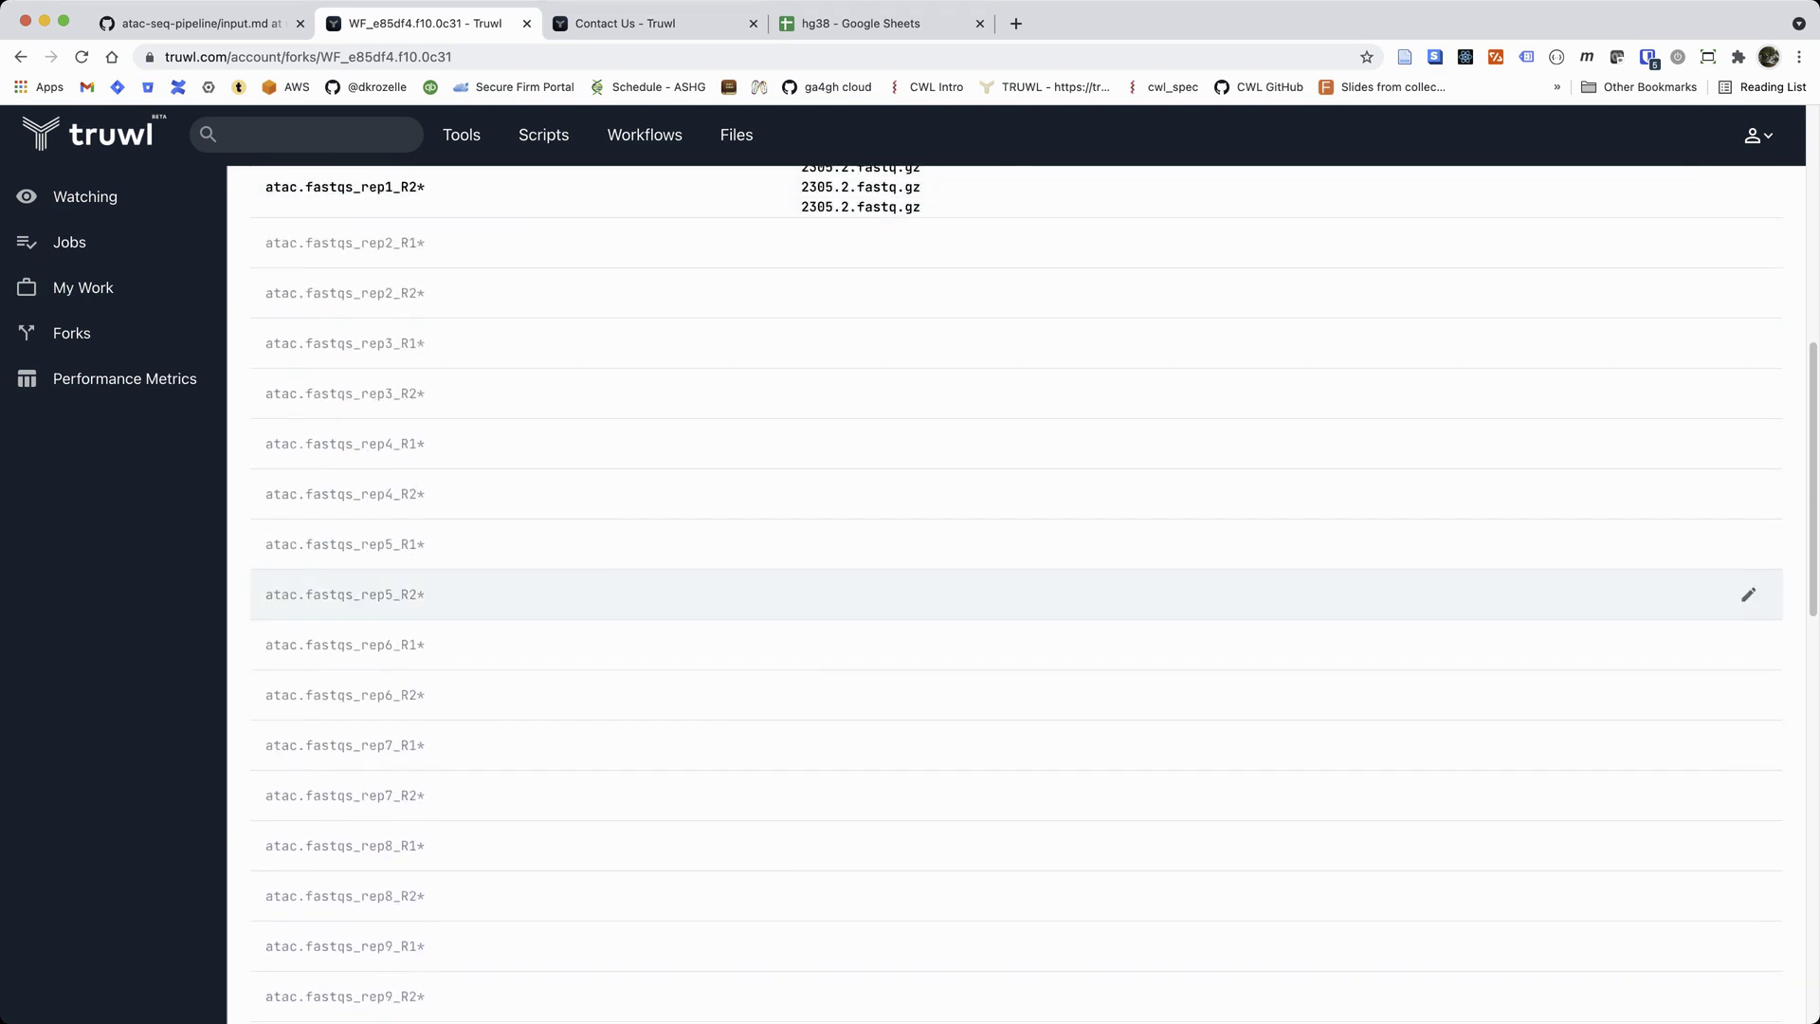
pyautogui.scroll(-3, 948, 607)
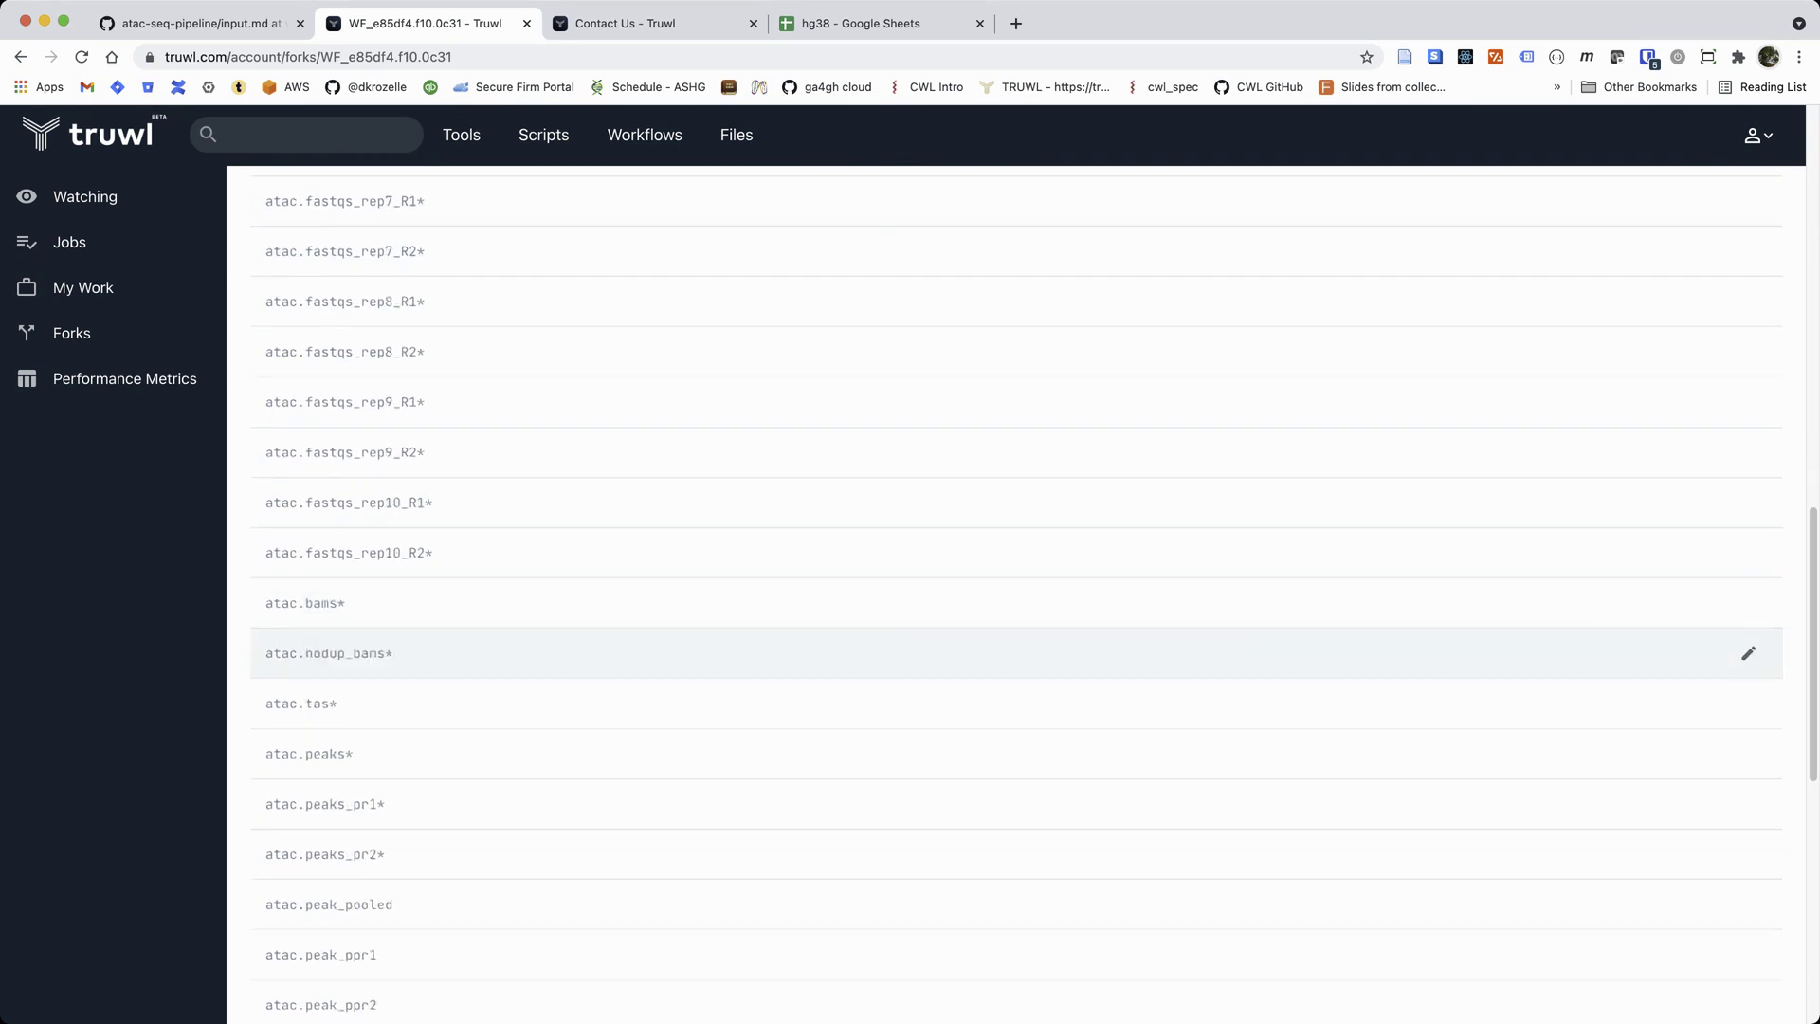
pyautogui.moveTo(305, 590)
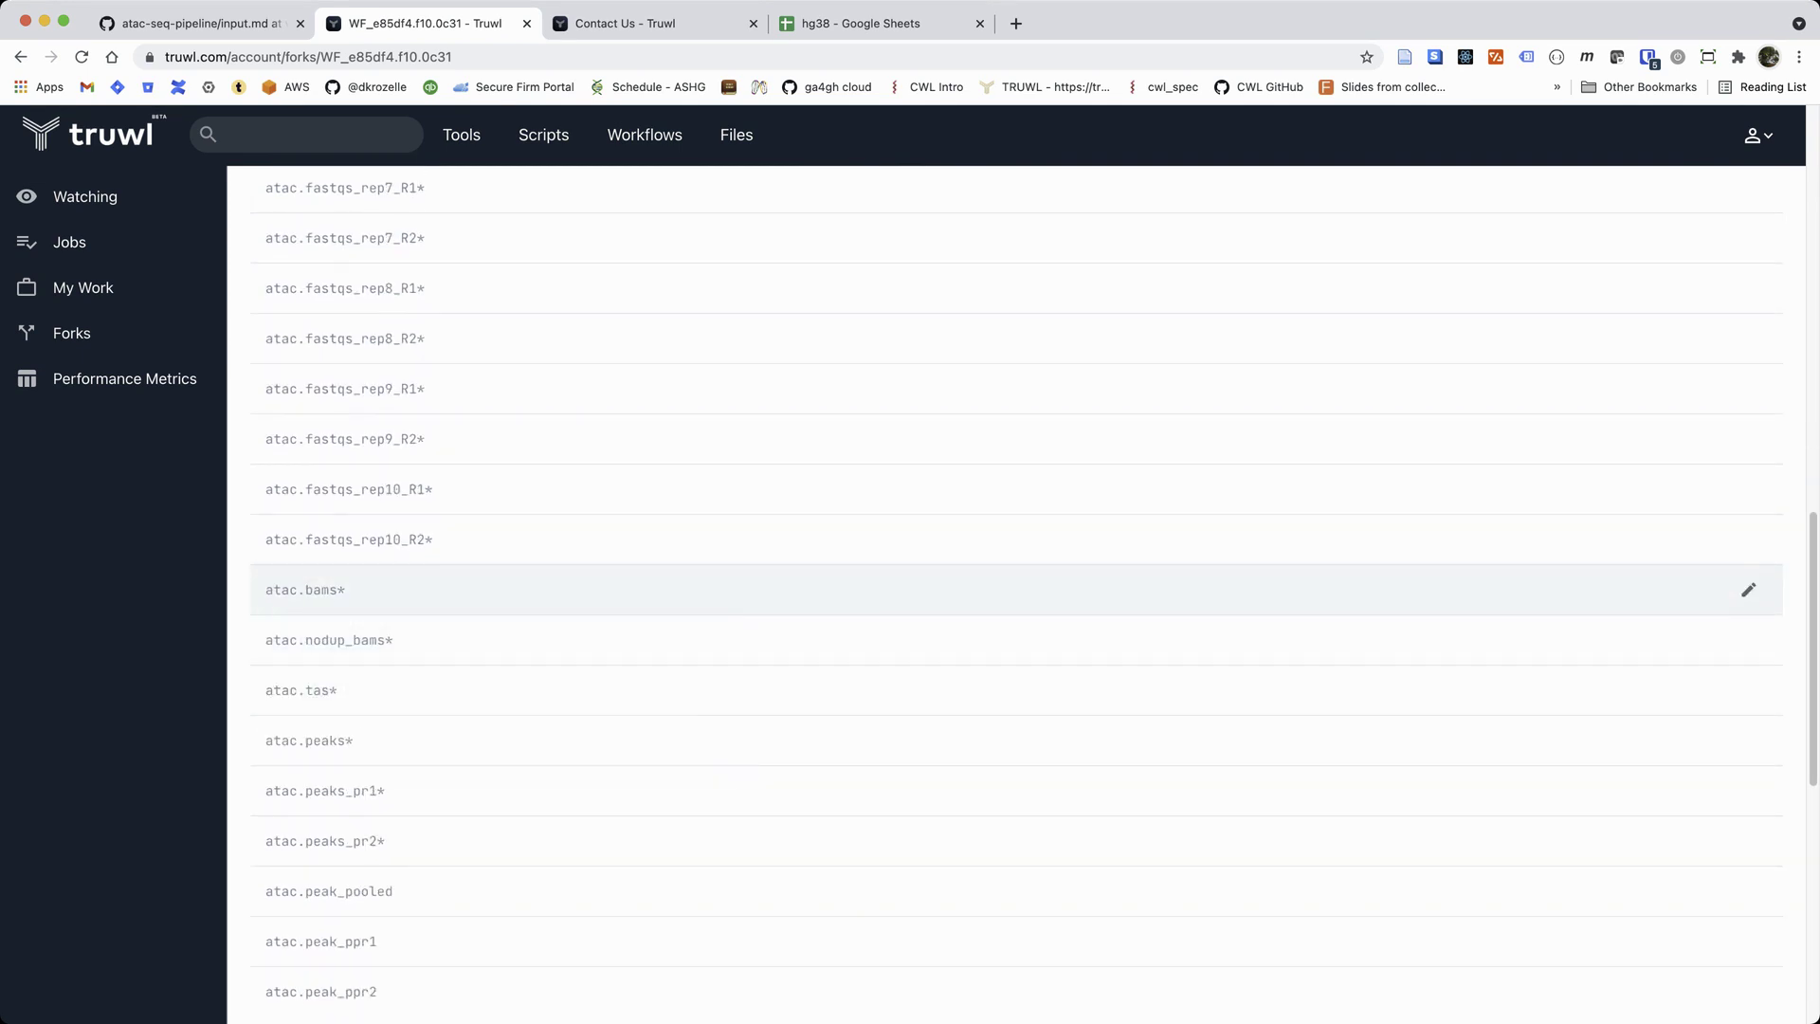
pyautogui.scroll(-2, 948, 606)
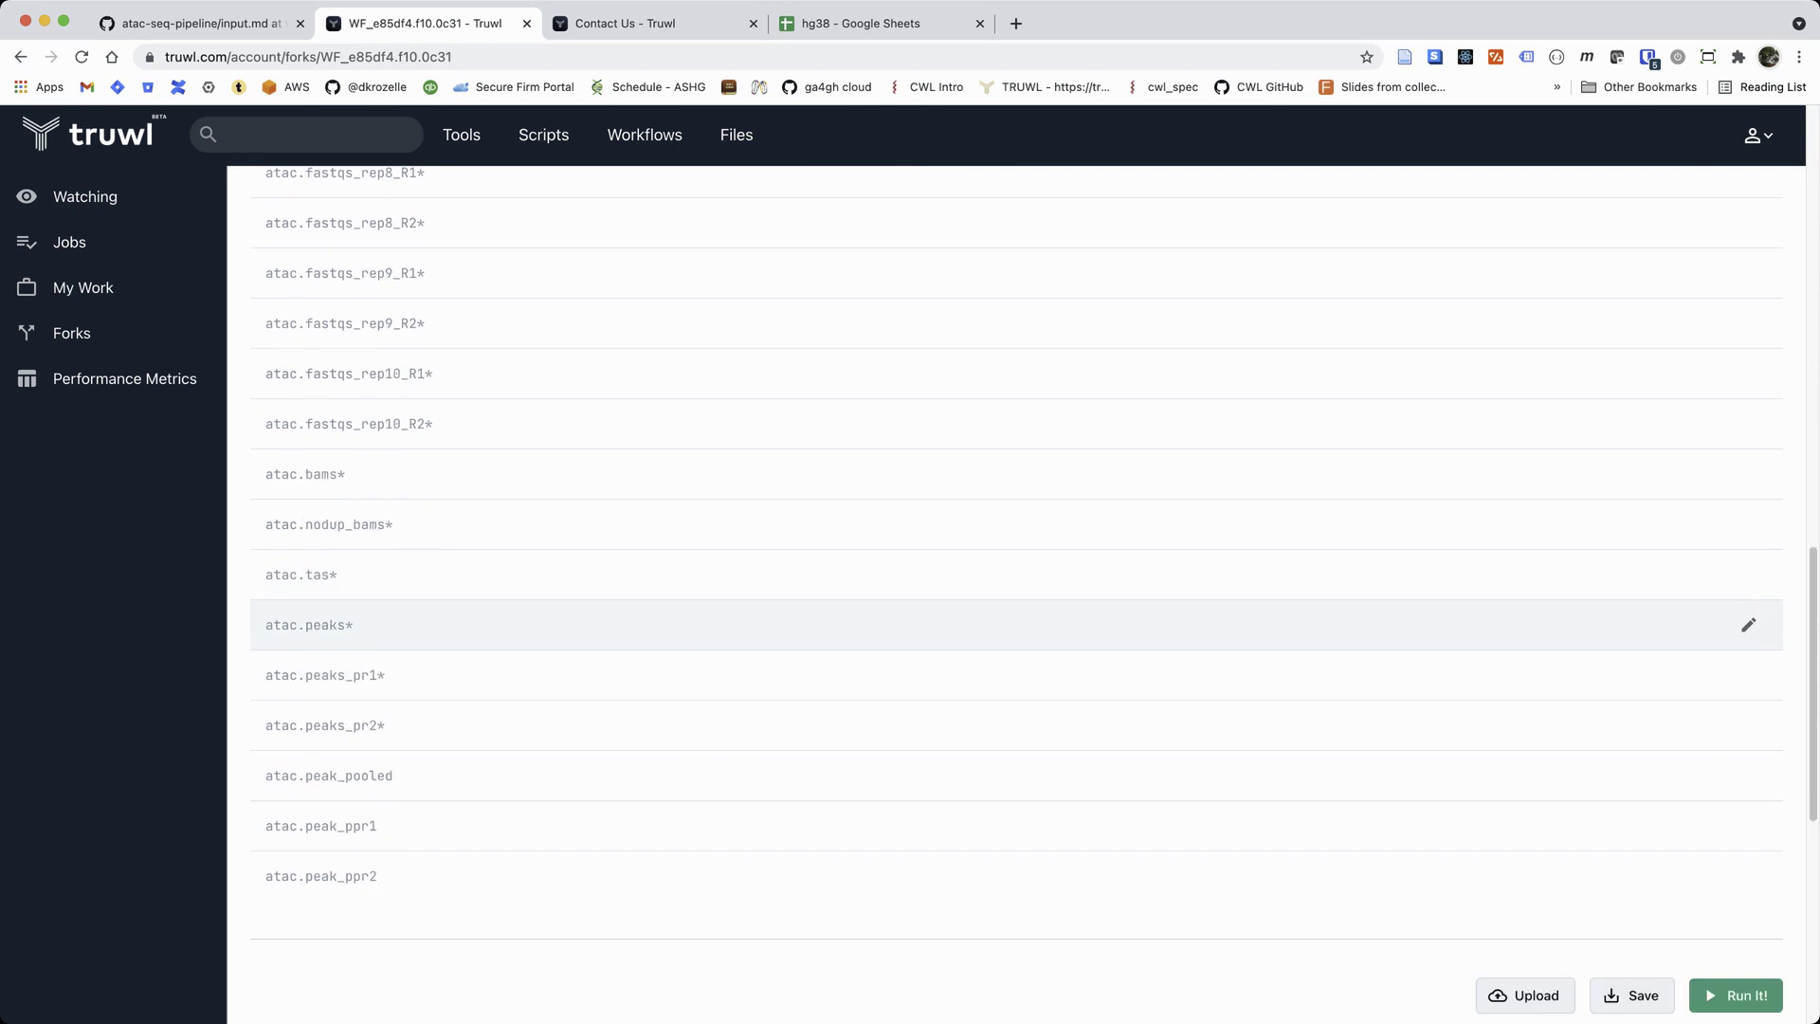
pyautogui.scroll(10, 948, 607)
pyautogui.scroll(5, 948, 607)
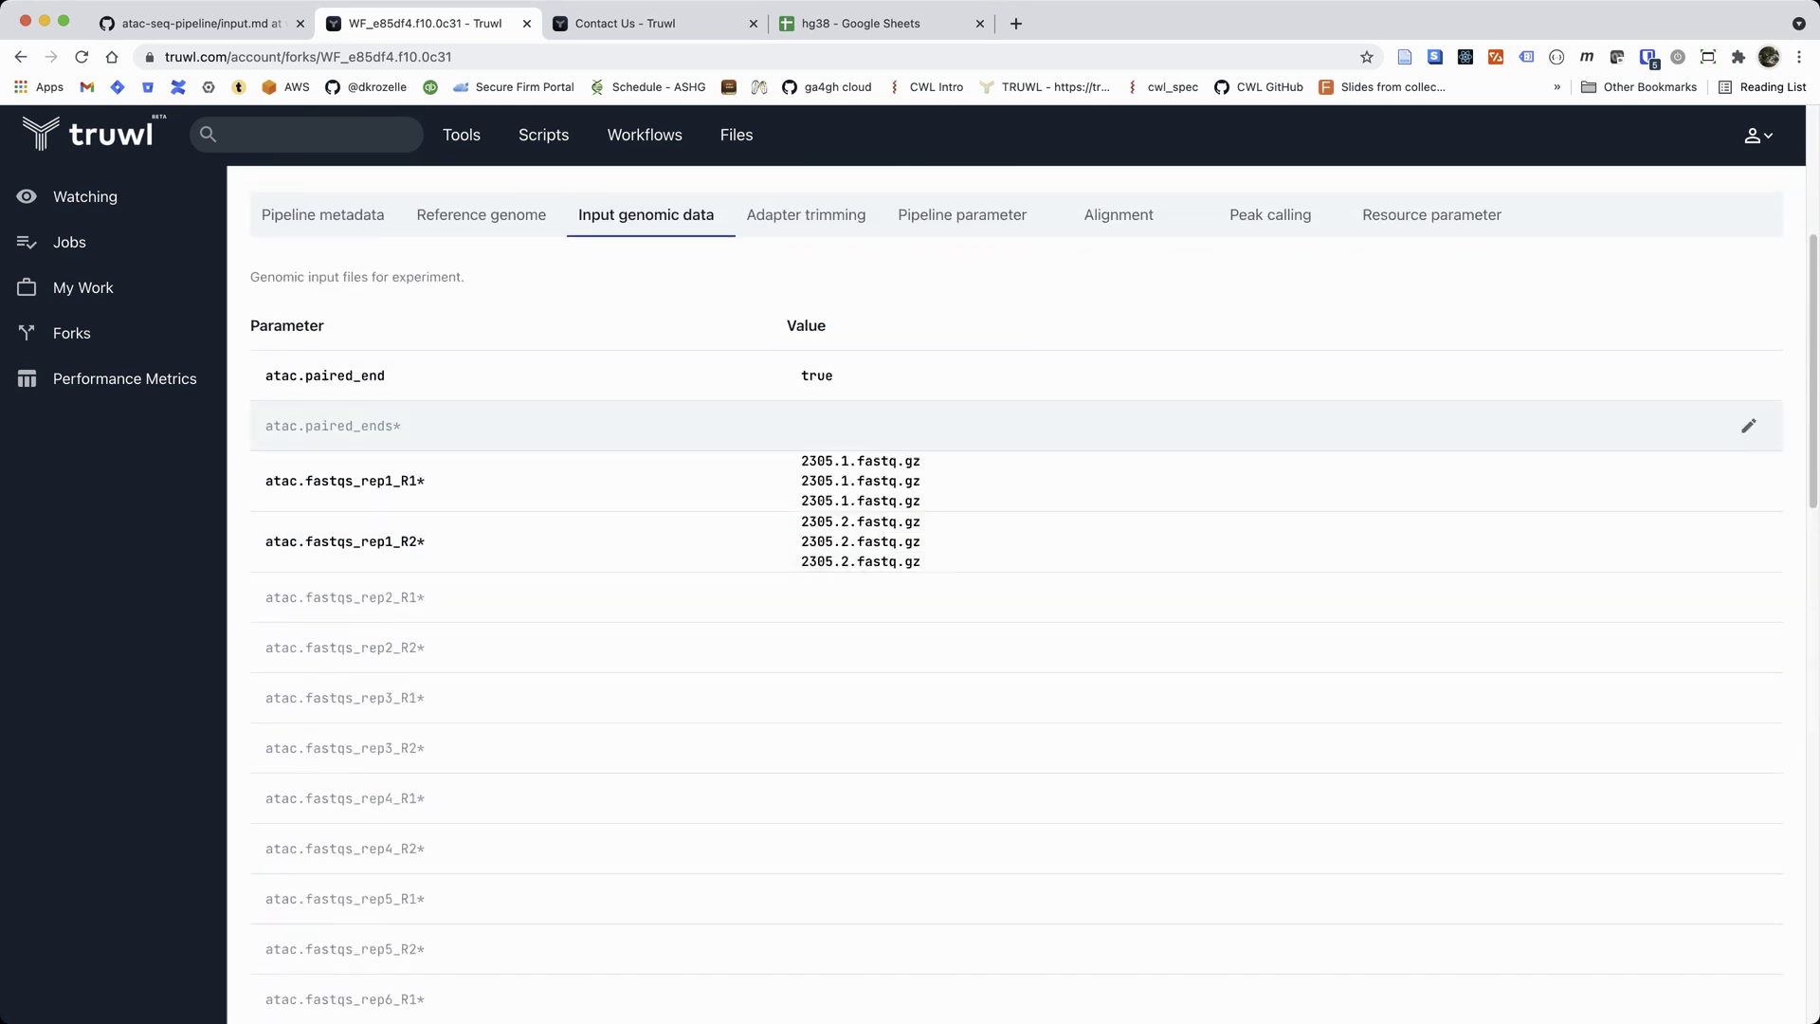
# Step: Review the alignment and peak calling parameters, including the descriptions of atac.subsample_reads and atac.mapq_thresh
pyautogui.click(960, 401)
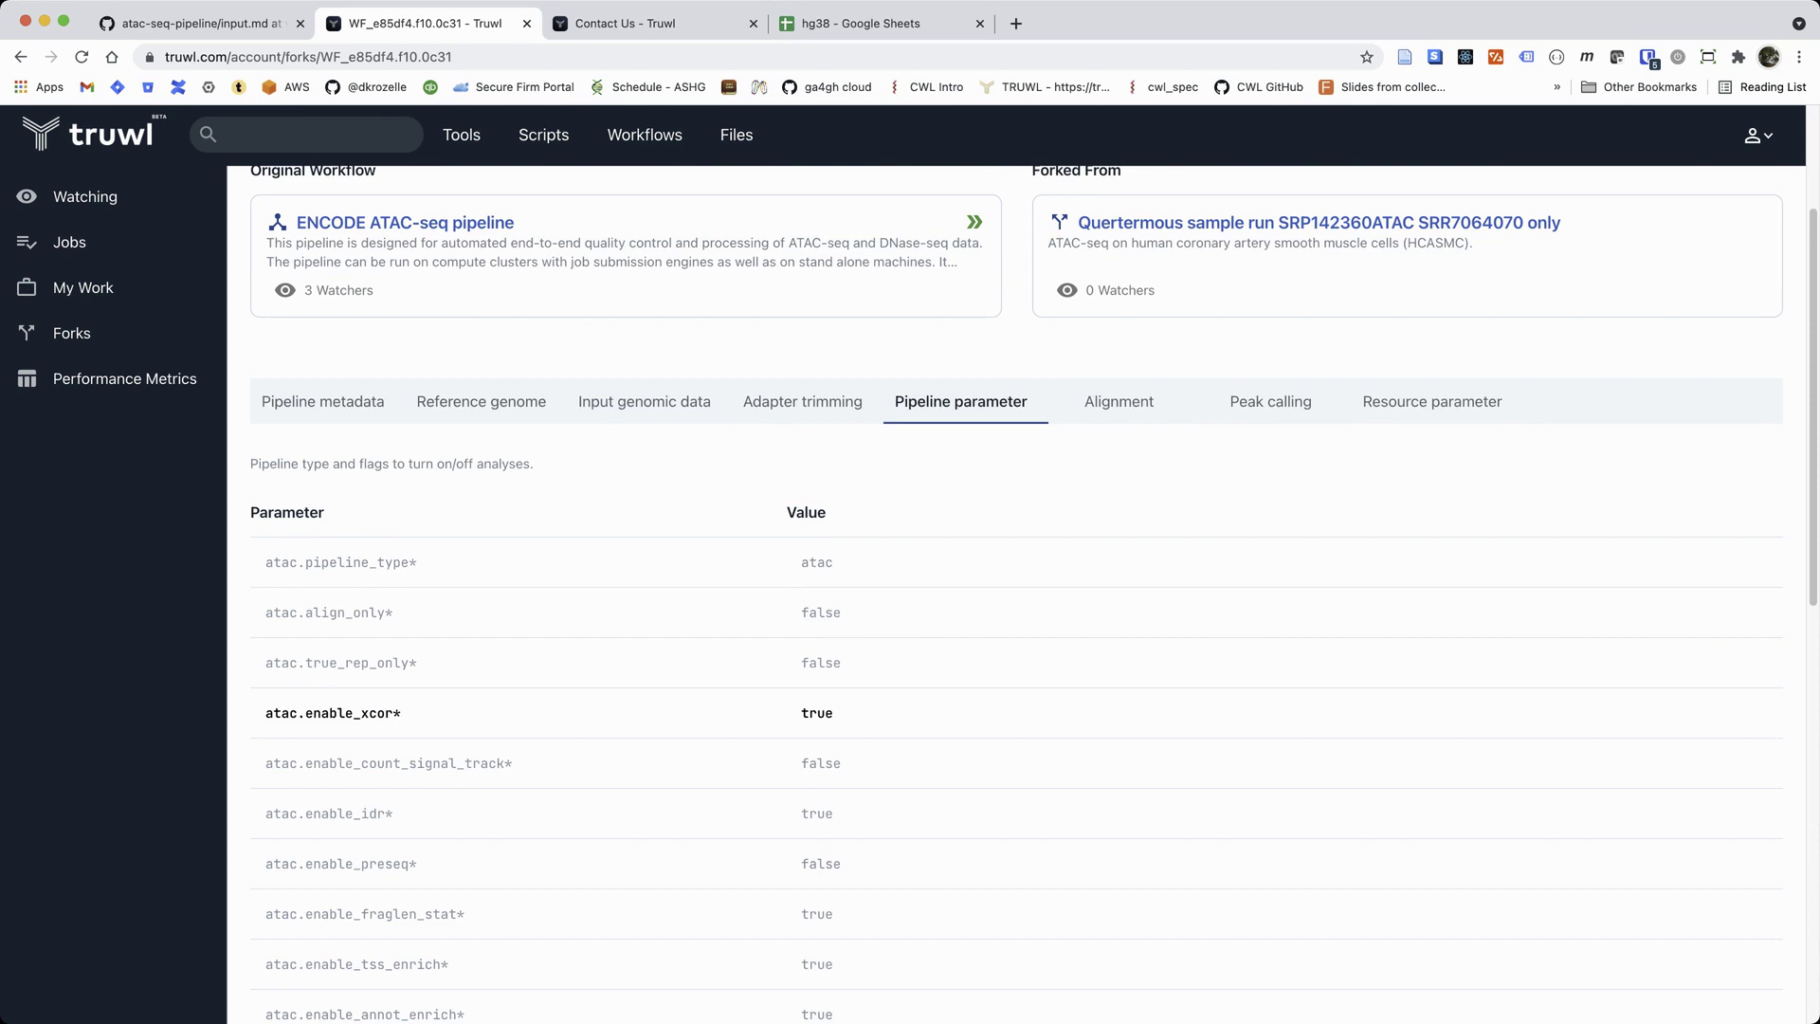
pyautogui.click(1133, 402)
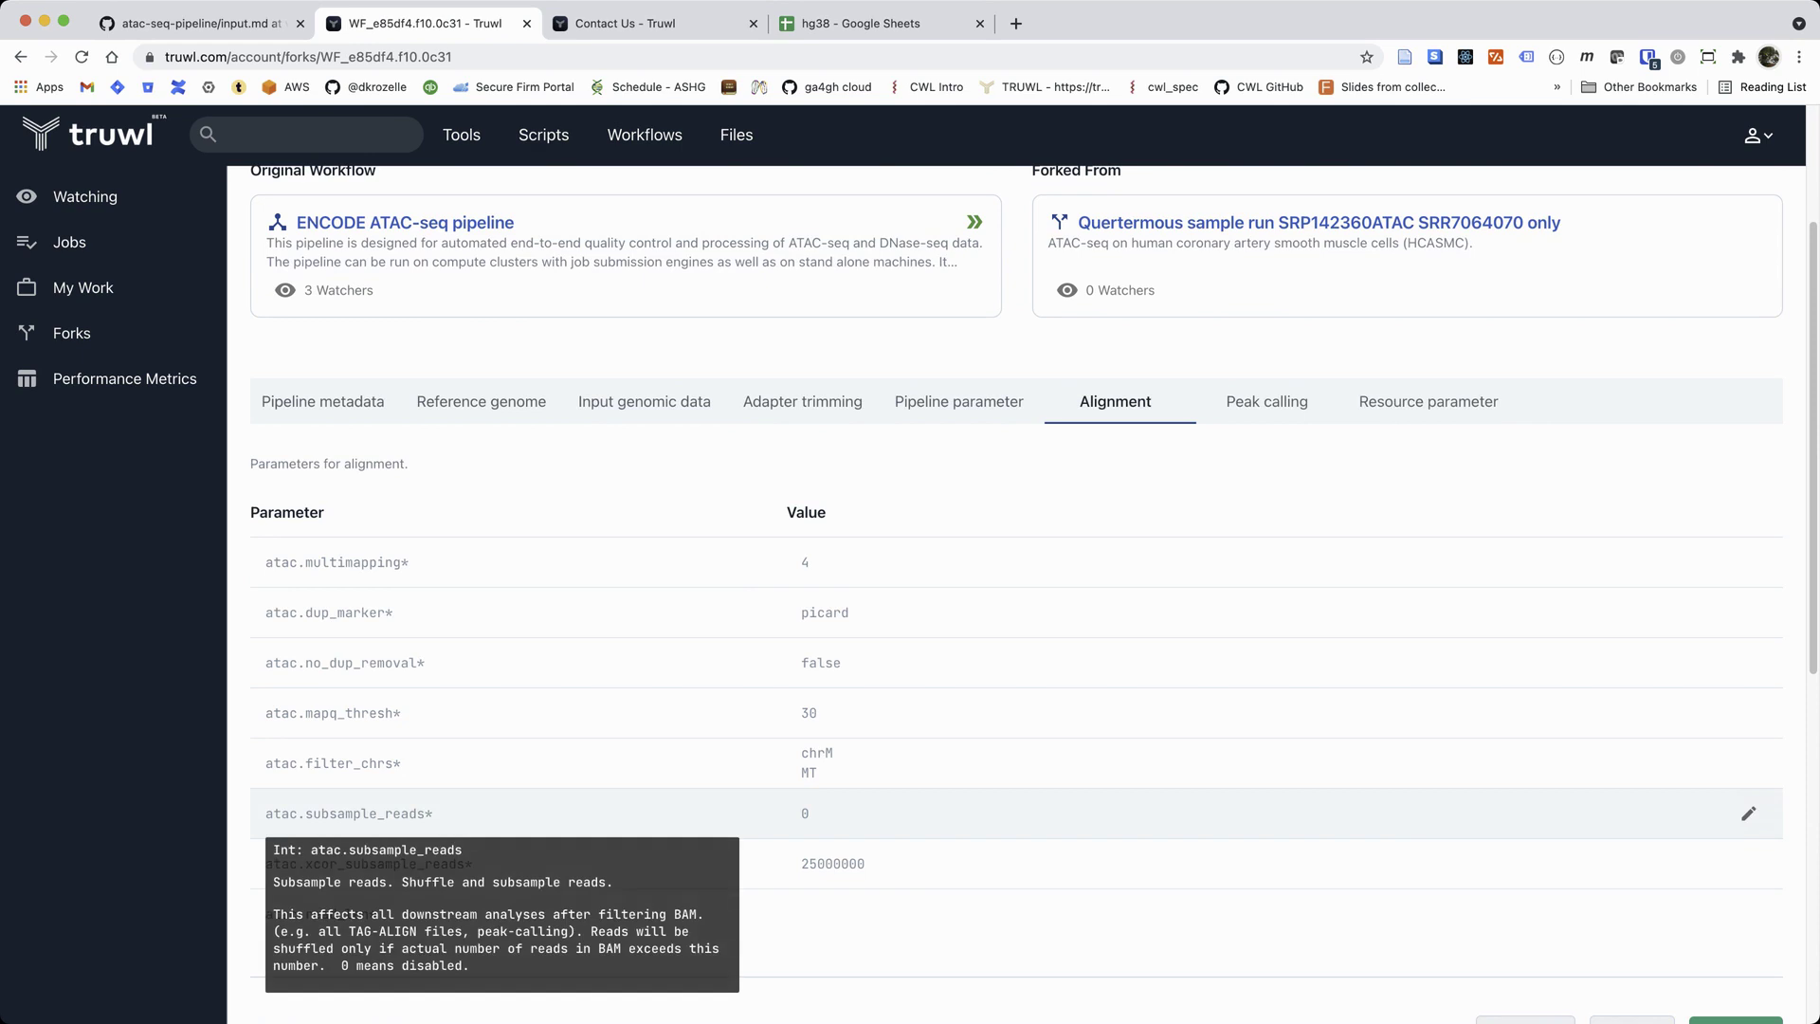
pyautogui.moveTo(332, 764)
pyautogui.moveTo(332, 713)
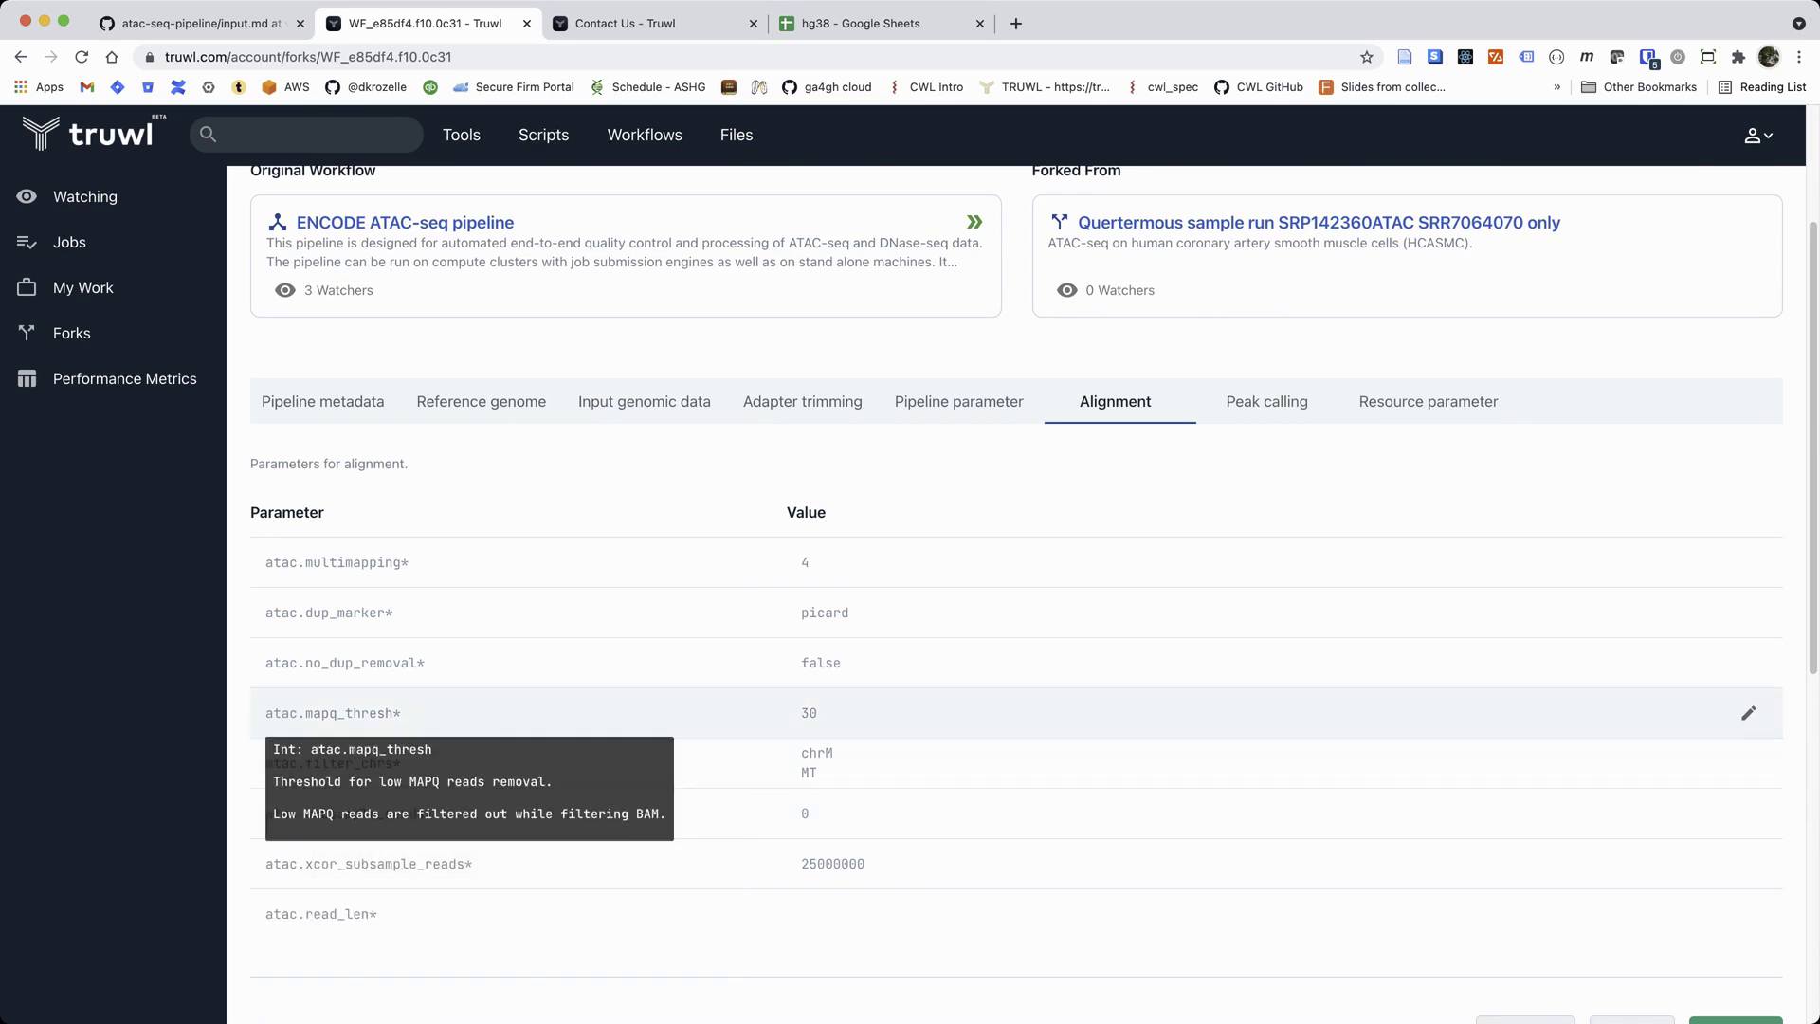
pyautogui.click(1267, 401)
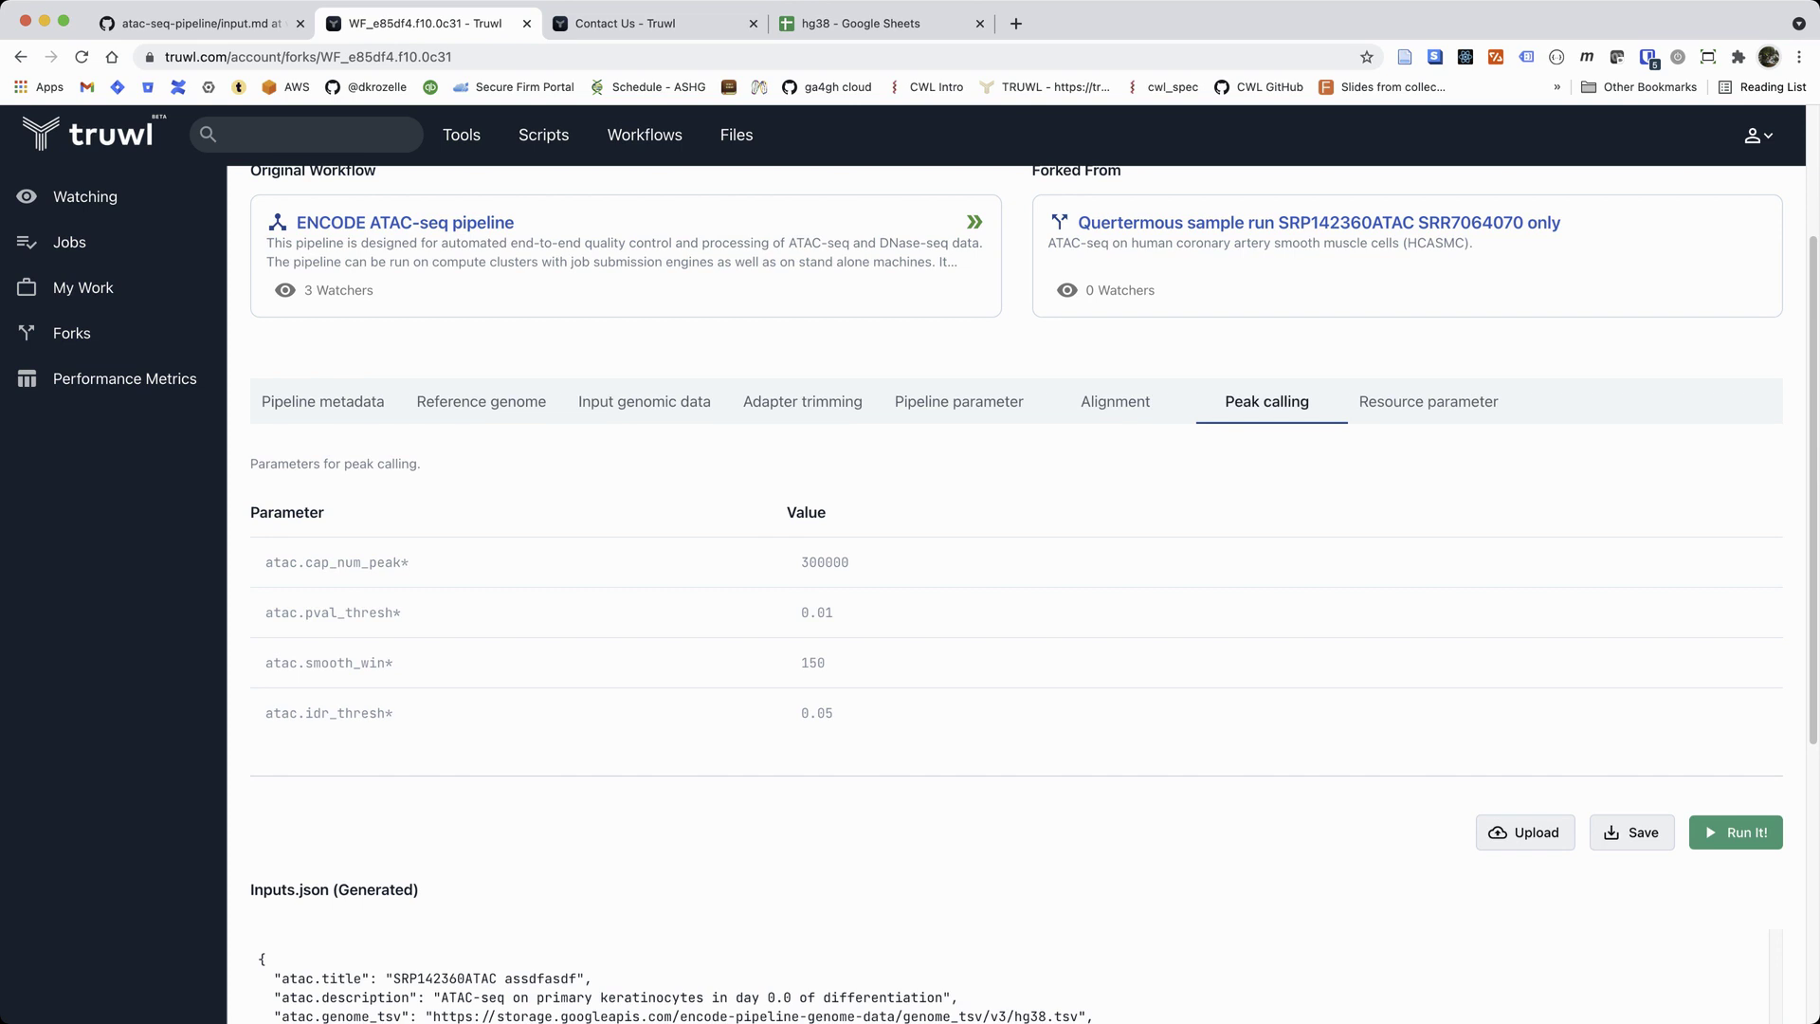
pyautogui.moveTo(336, 562)
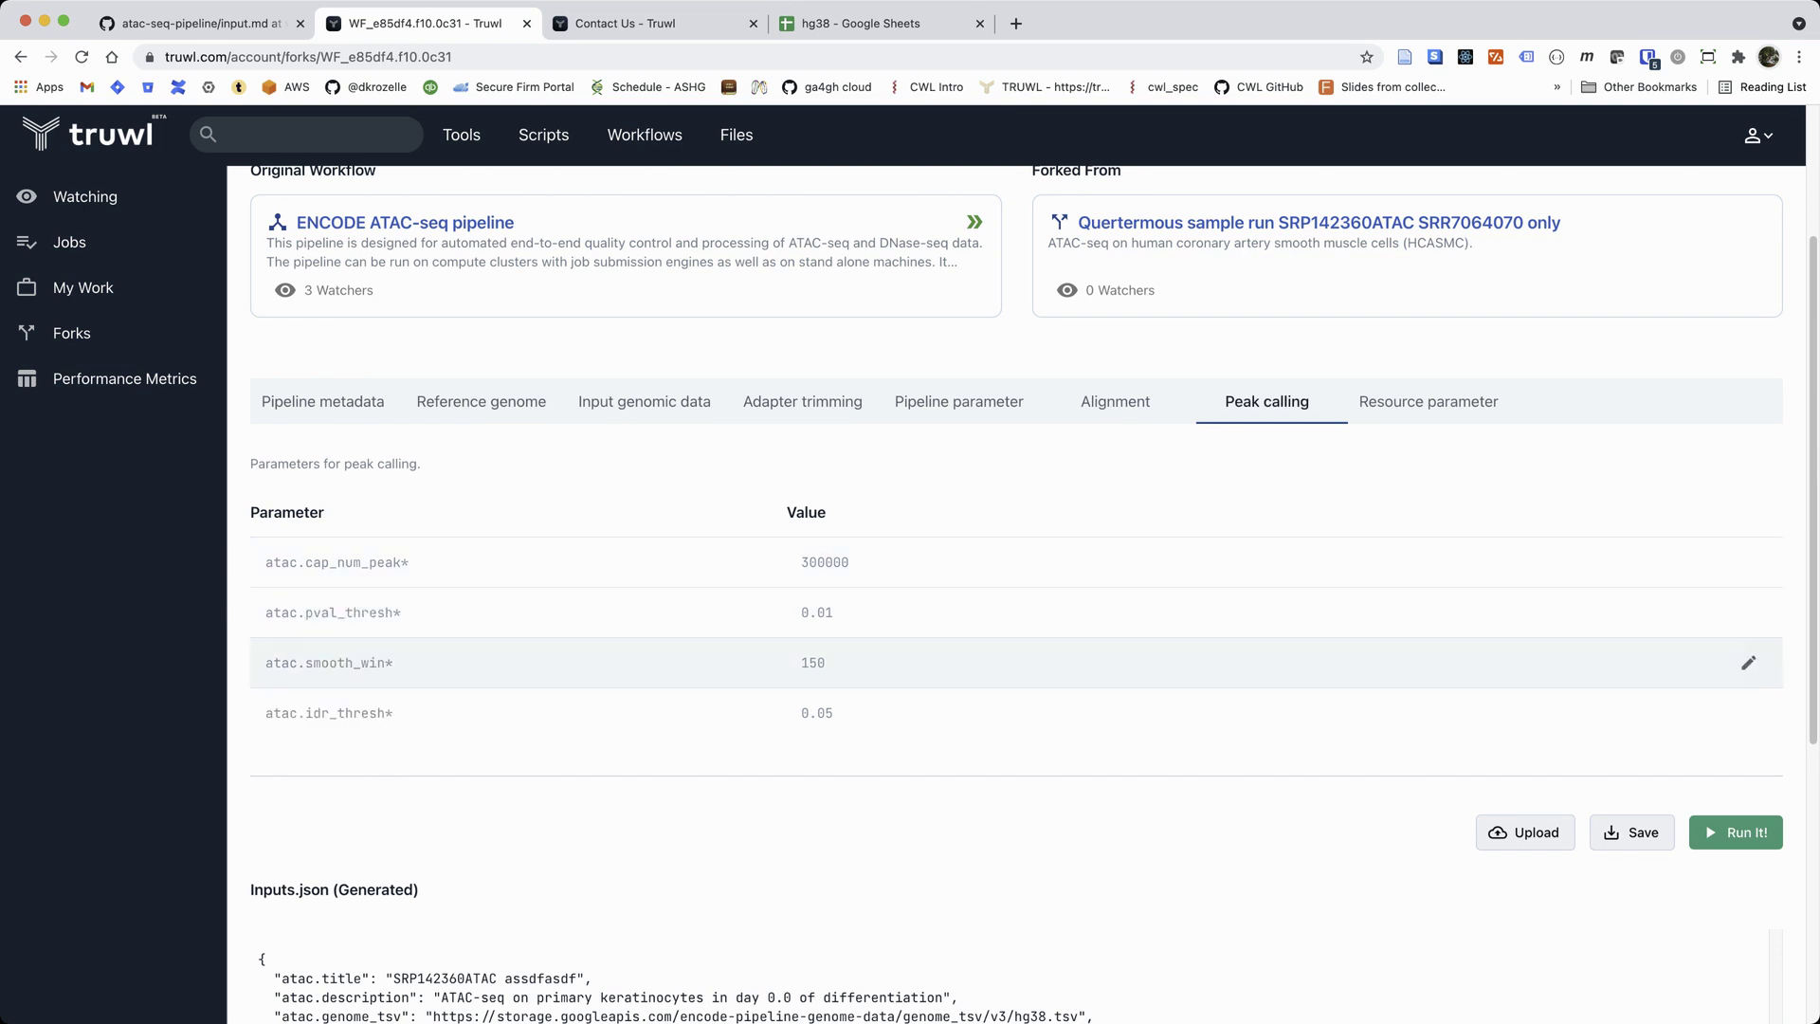
pyautogui.moveTo(328, 662)
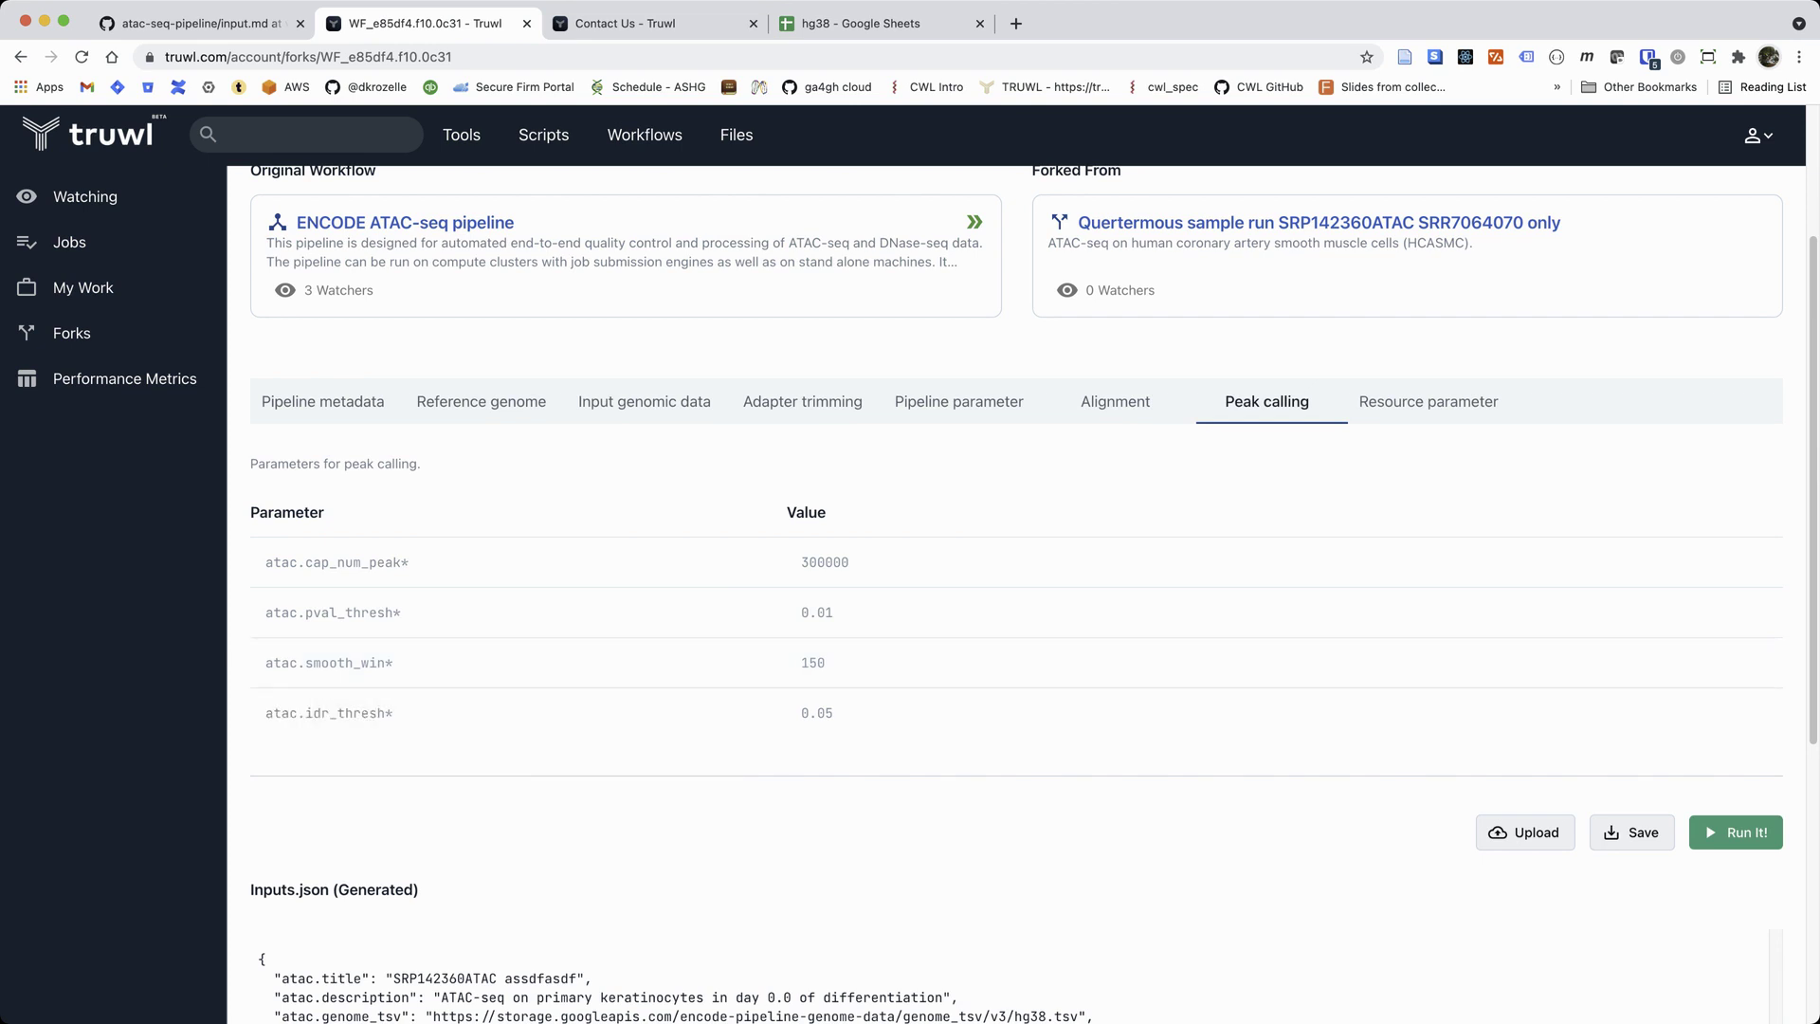
# Step: Examine the CPU, memory, time and disk settings in the resource parameters down to atac.call_peak_cpu
pyautogui.click(1429, 401)
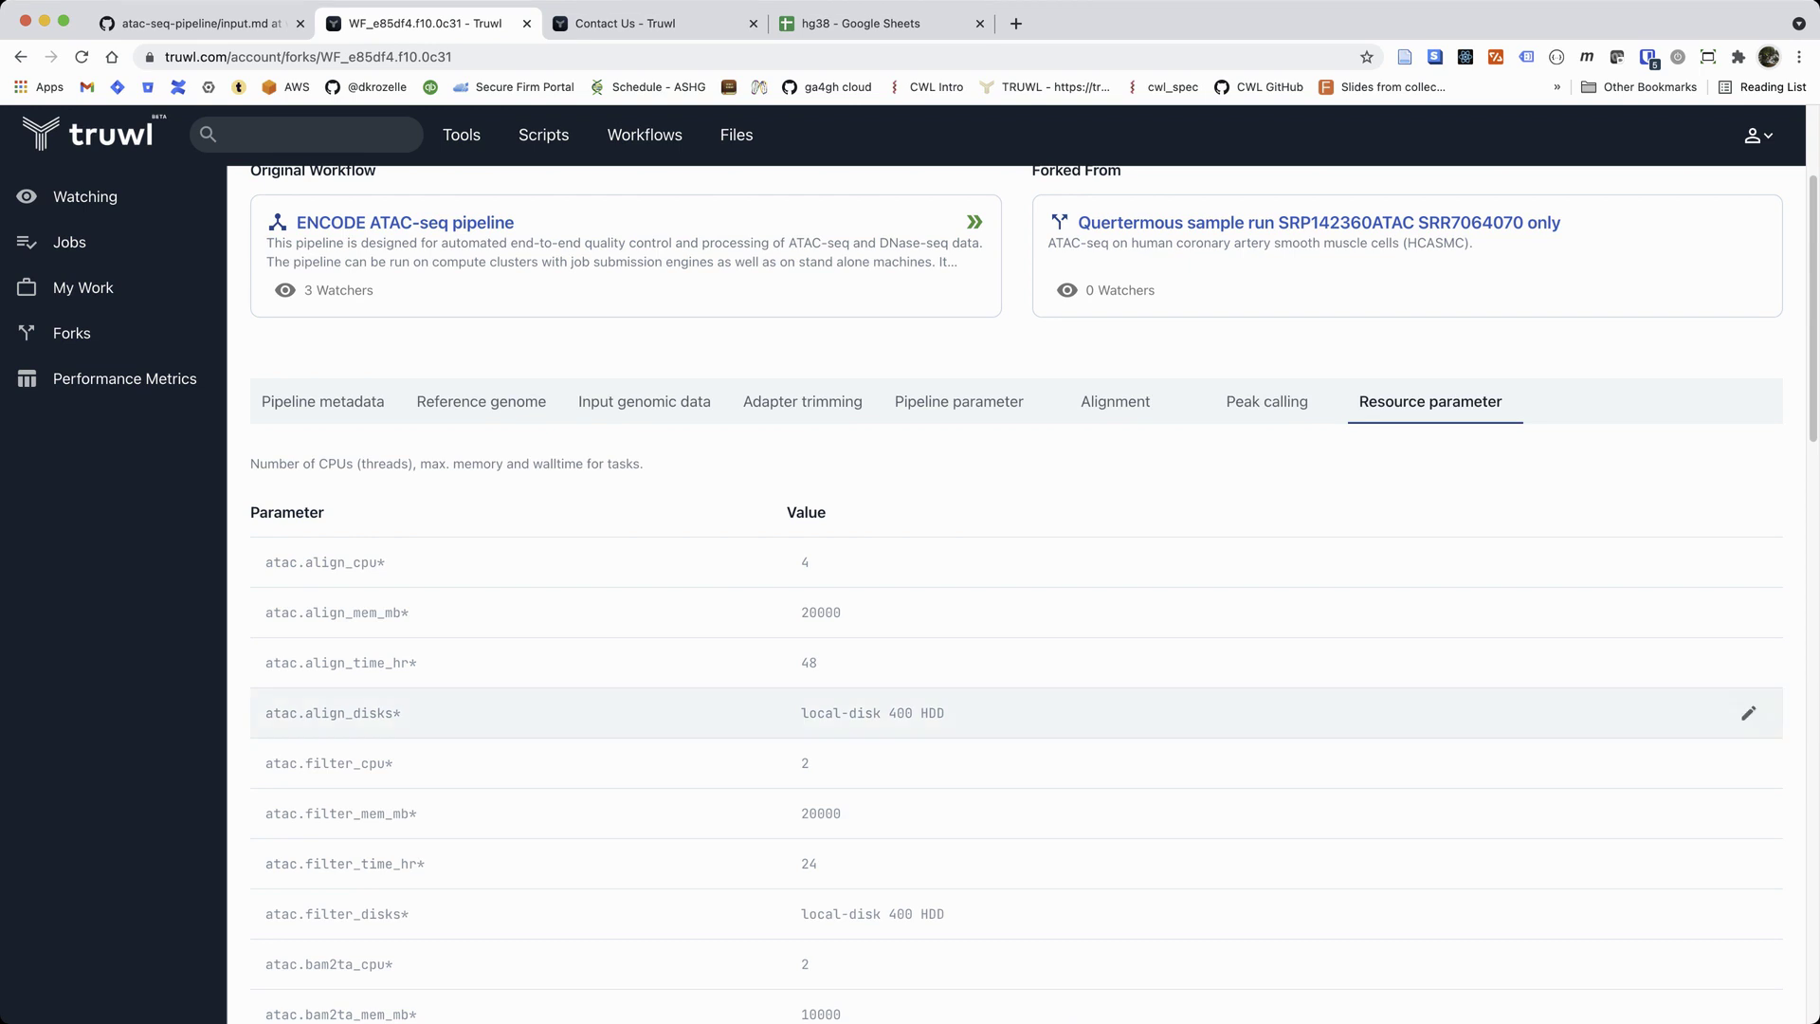
pyautogui.scroll(-3, 1015, 664)
pyautogui.scroll(-5, 1014, 445)
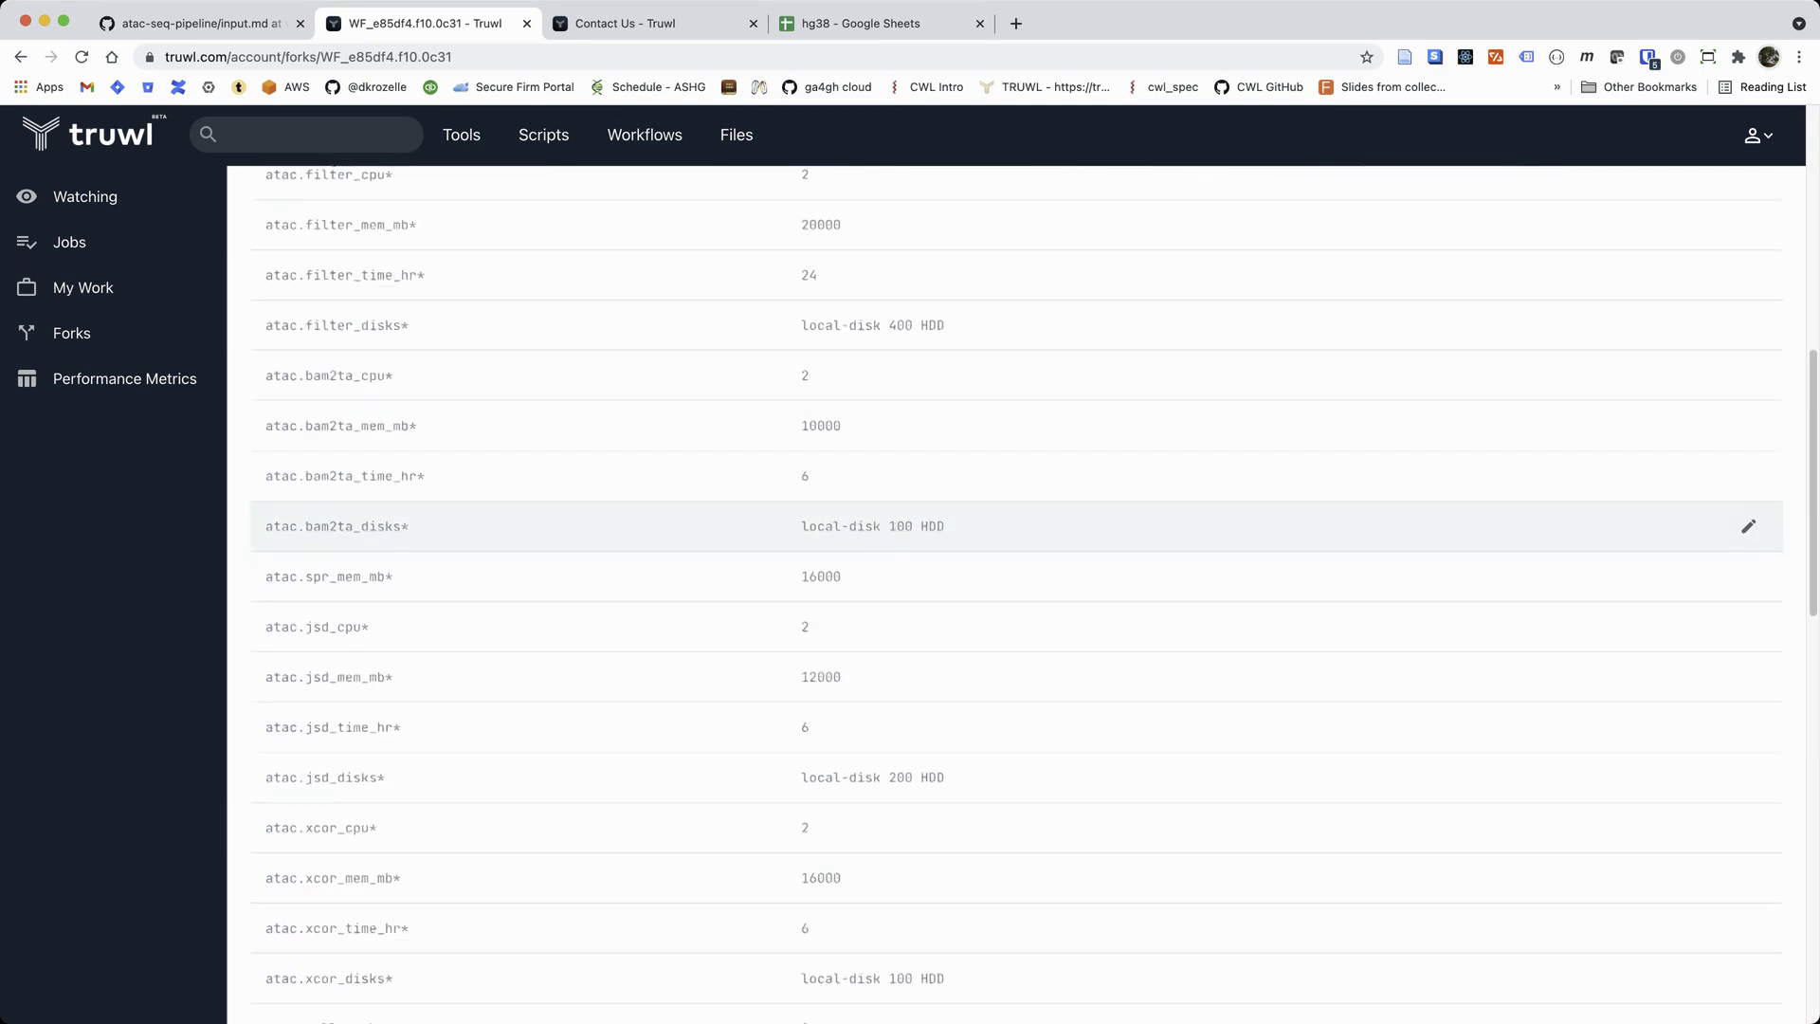
pyautogui.scroll(-1, 1014, 825)
pyautogui.moveTo(341, 840)
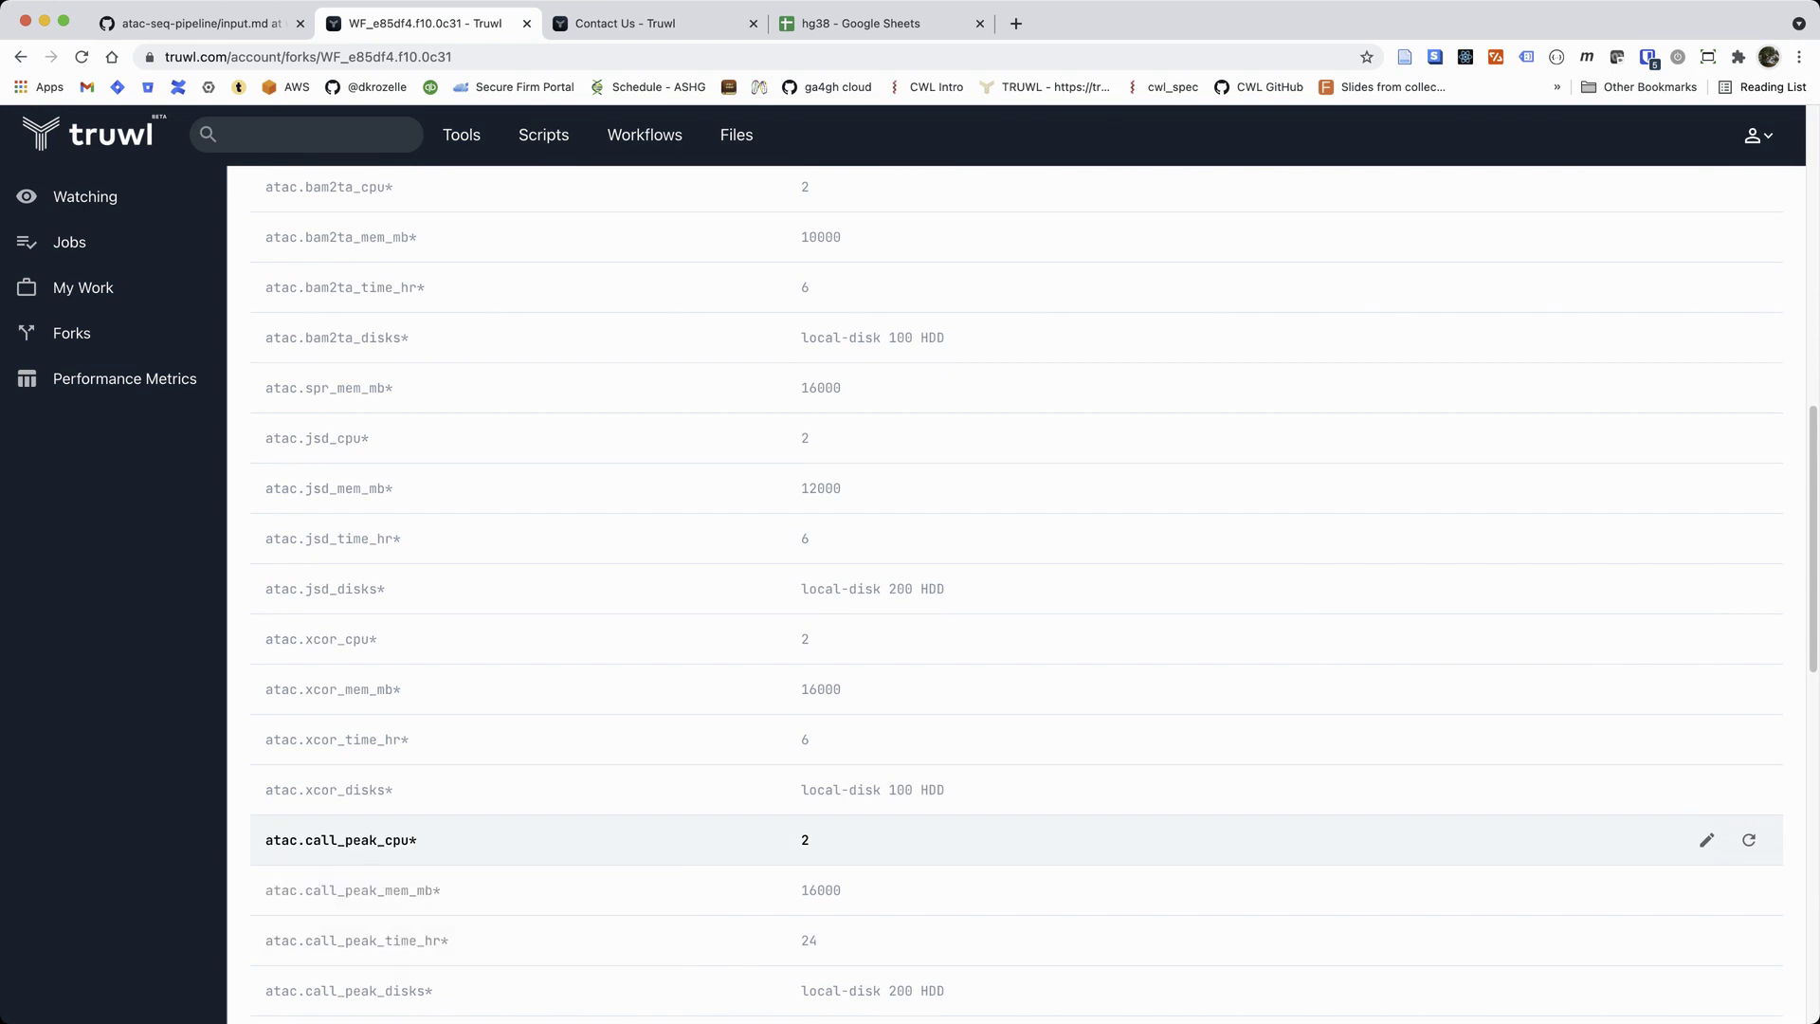
# Step: Reset atac.call_peak_cpu to its default and try a value of 4 for it
pyautogui.click(1749, 840)
pyautogui.click(1749, 840)
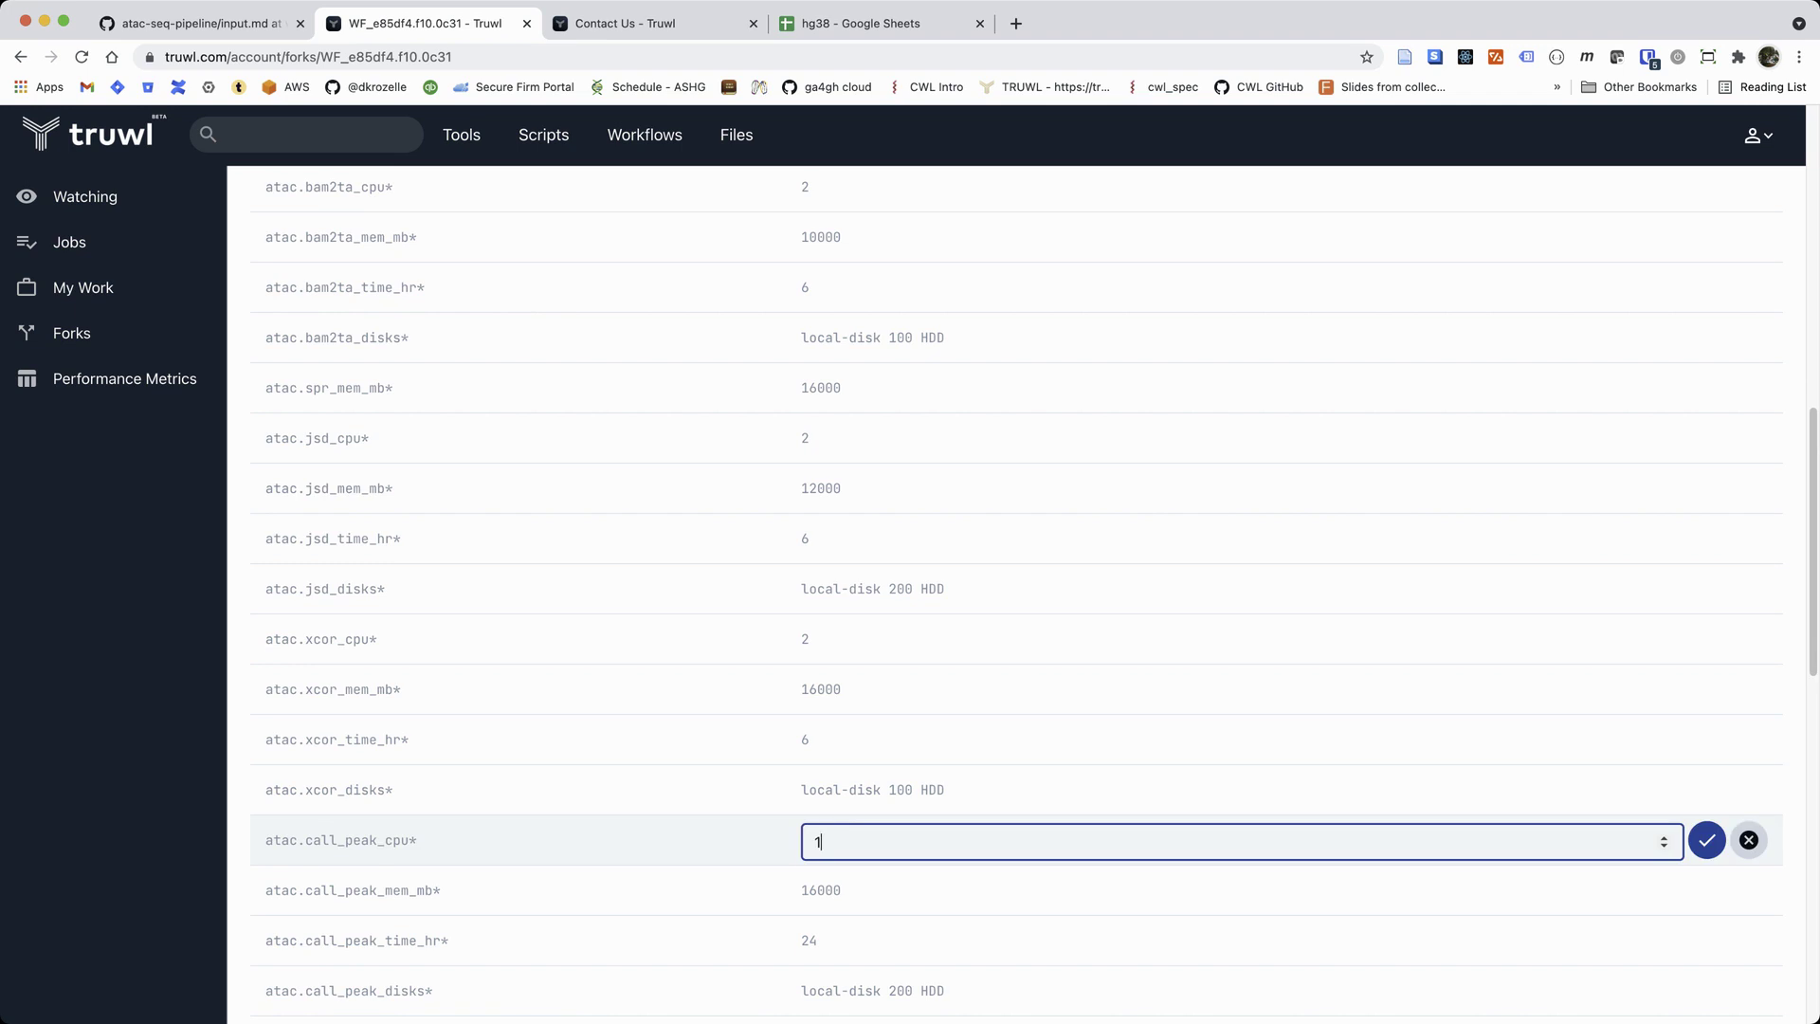
pyautogui.press('BackSpace')
pyautogui.write('2')
pyautogui.press('Return')
pyautogui.scroll(5, 1749, 844)
pyautogui.scroll(-5, 1750, 860)
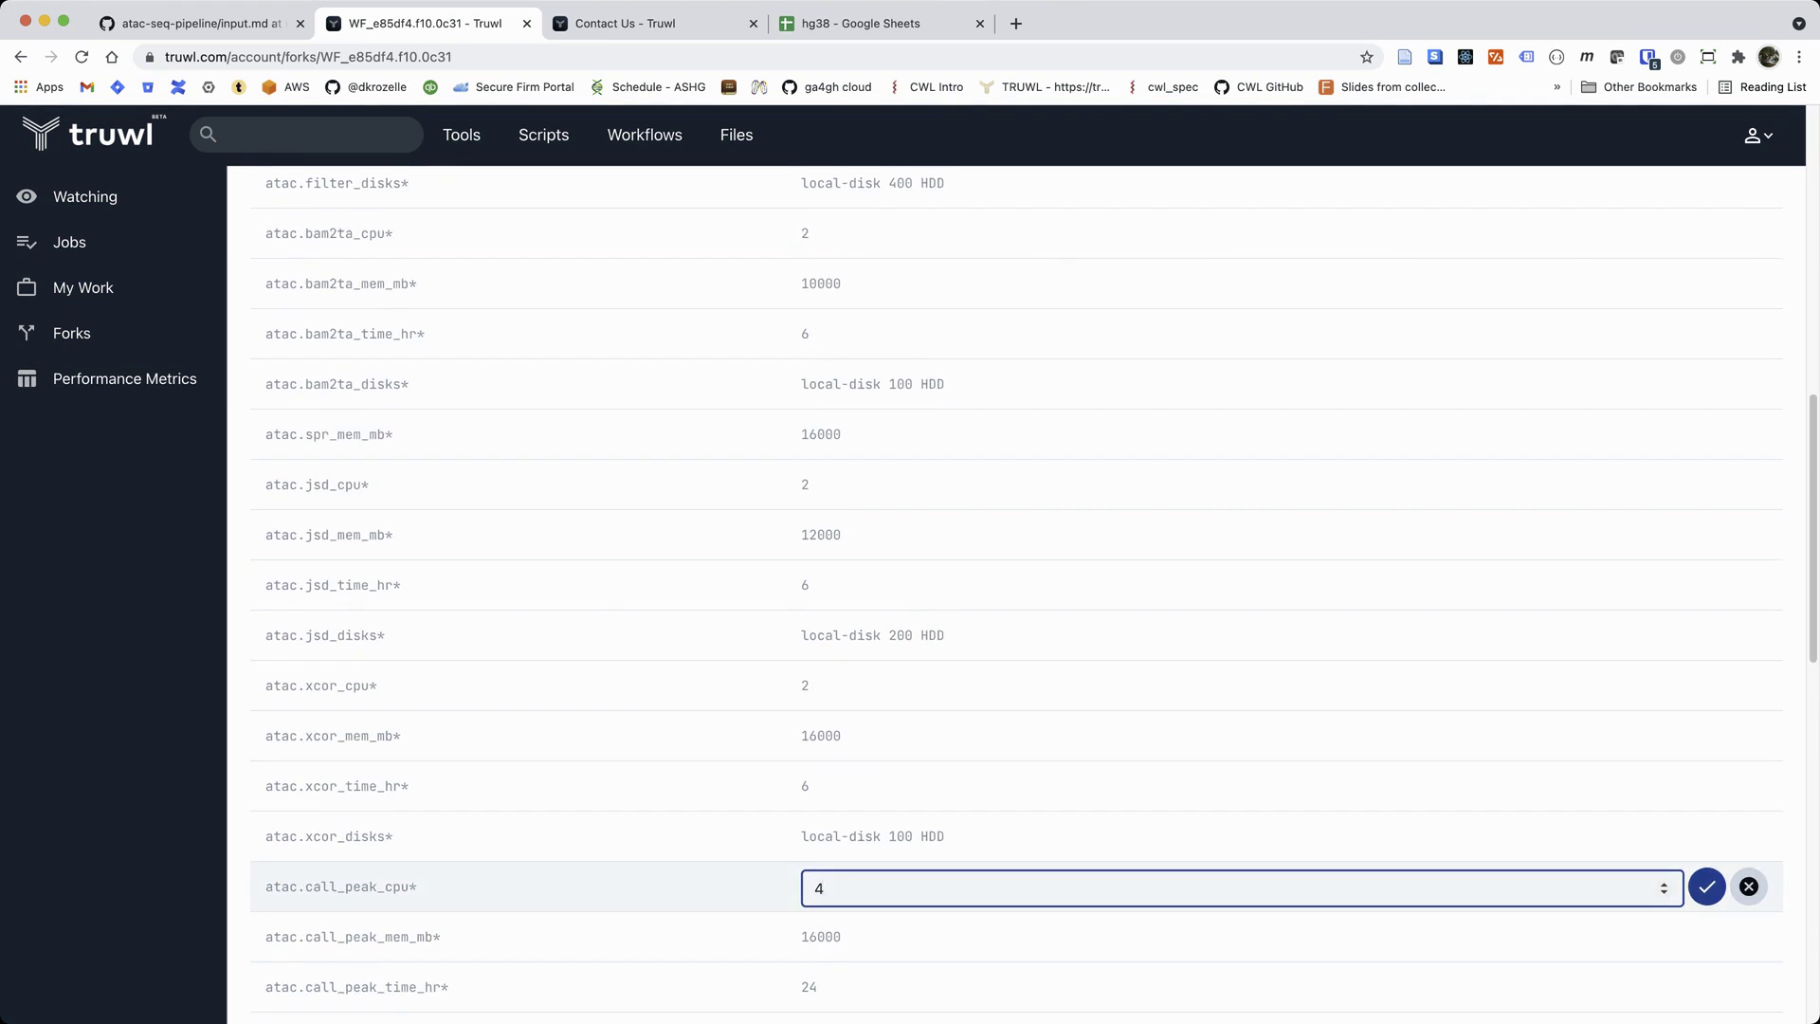
pyautogui.click(1707, 887)
pyautogui.scroll(-1, 1749, 758)
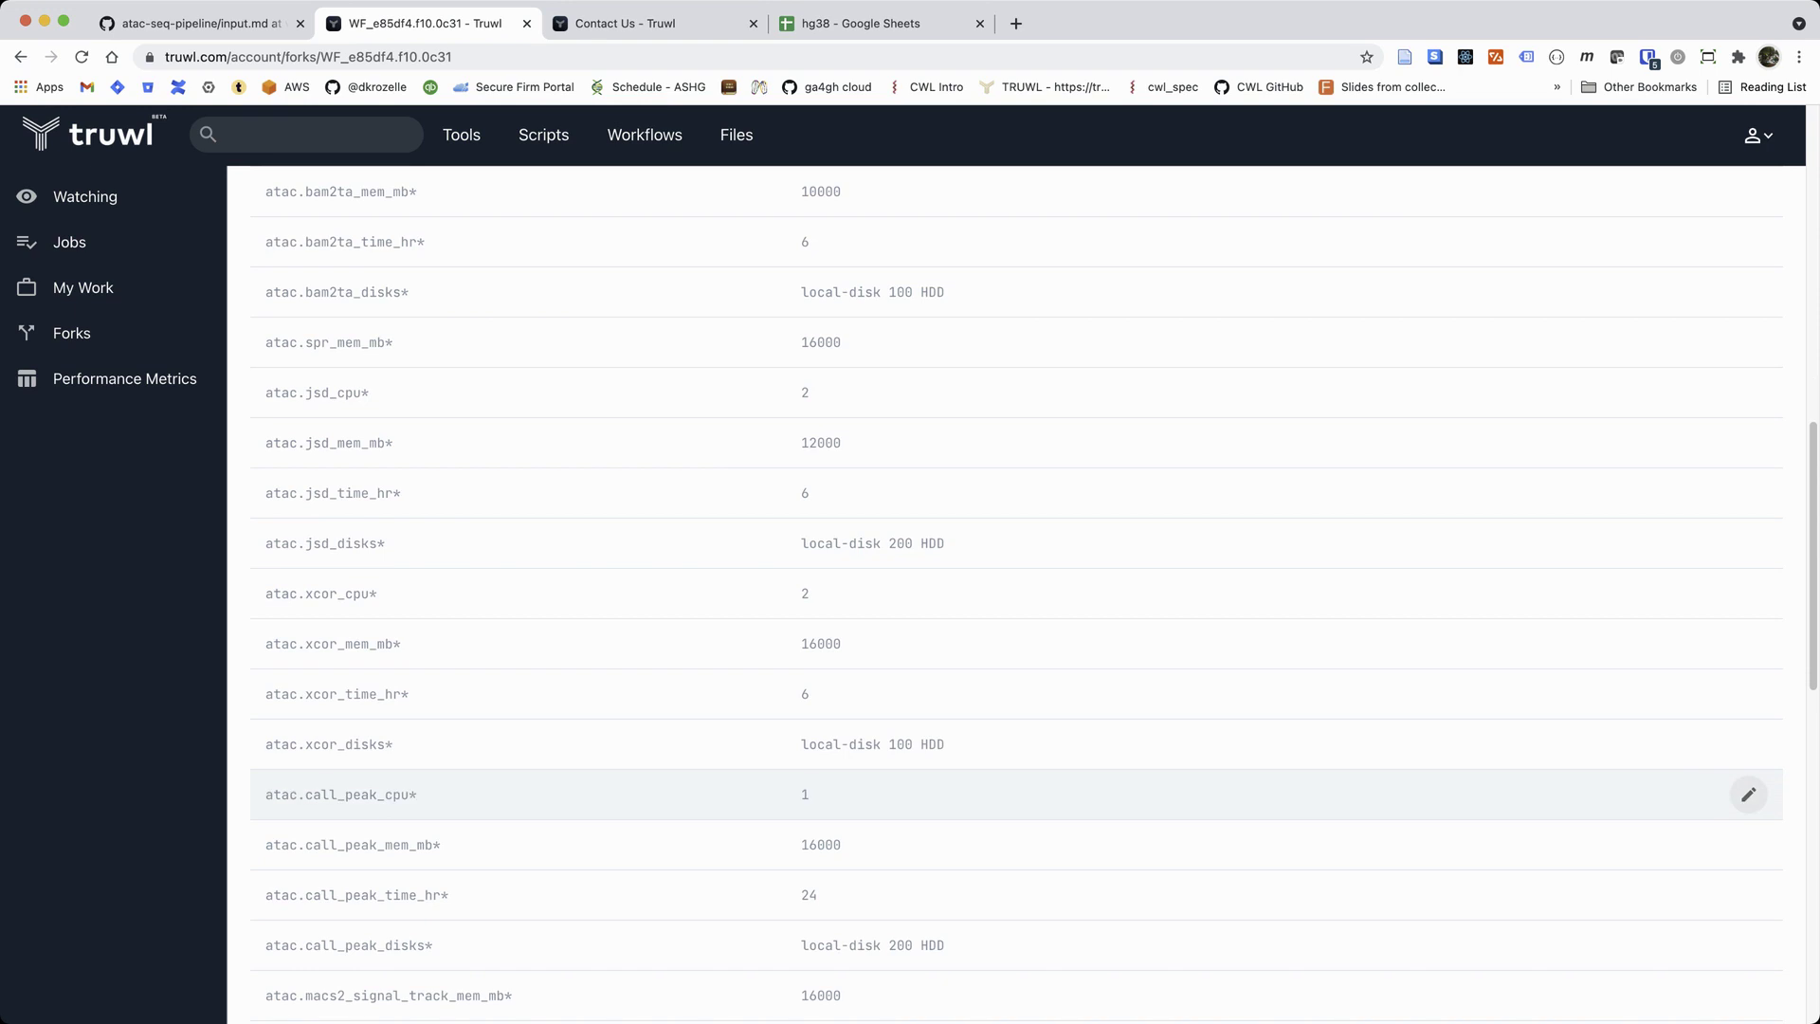
# Step: Set atac.call_peak_cpu to 2 and save the value
pyautogui.click(1749, 794)
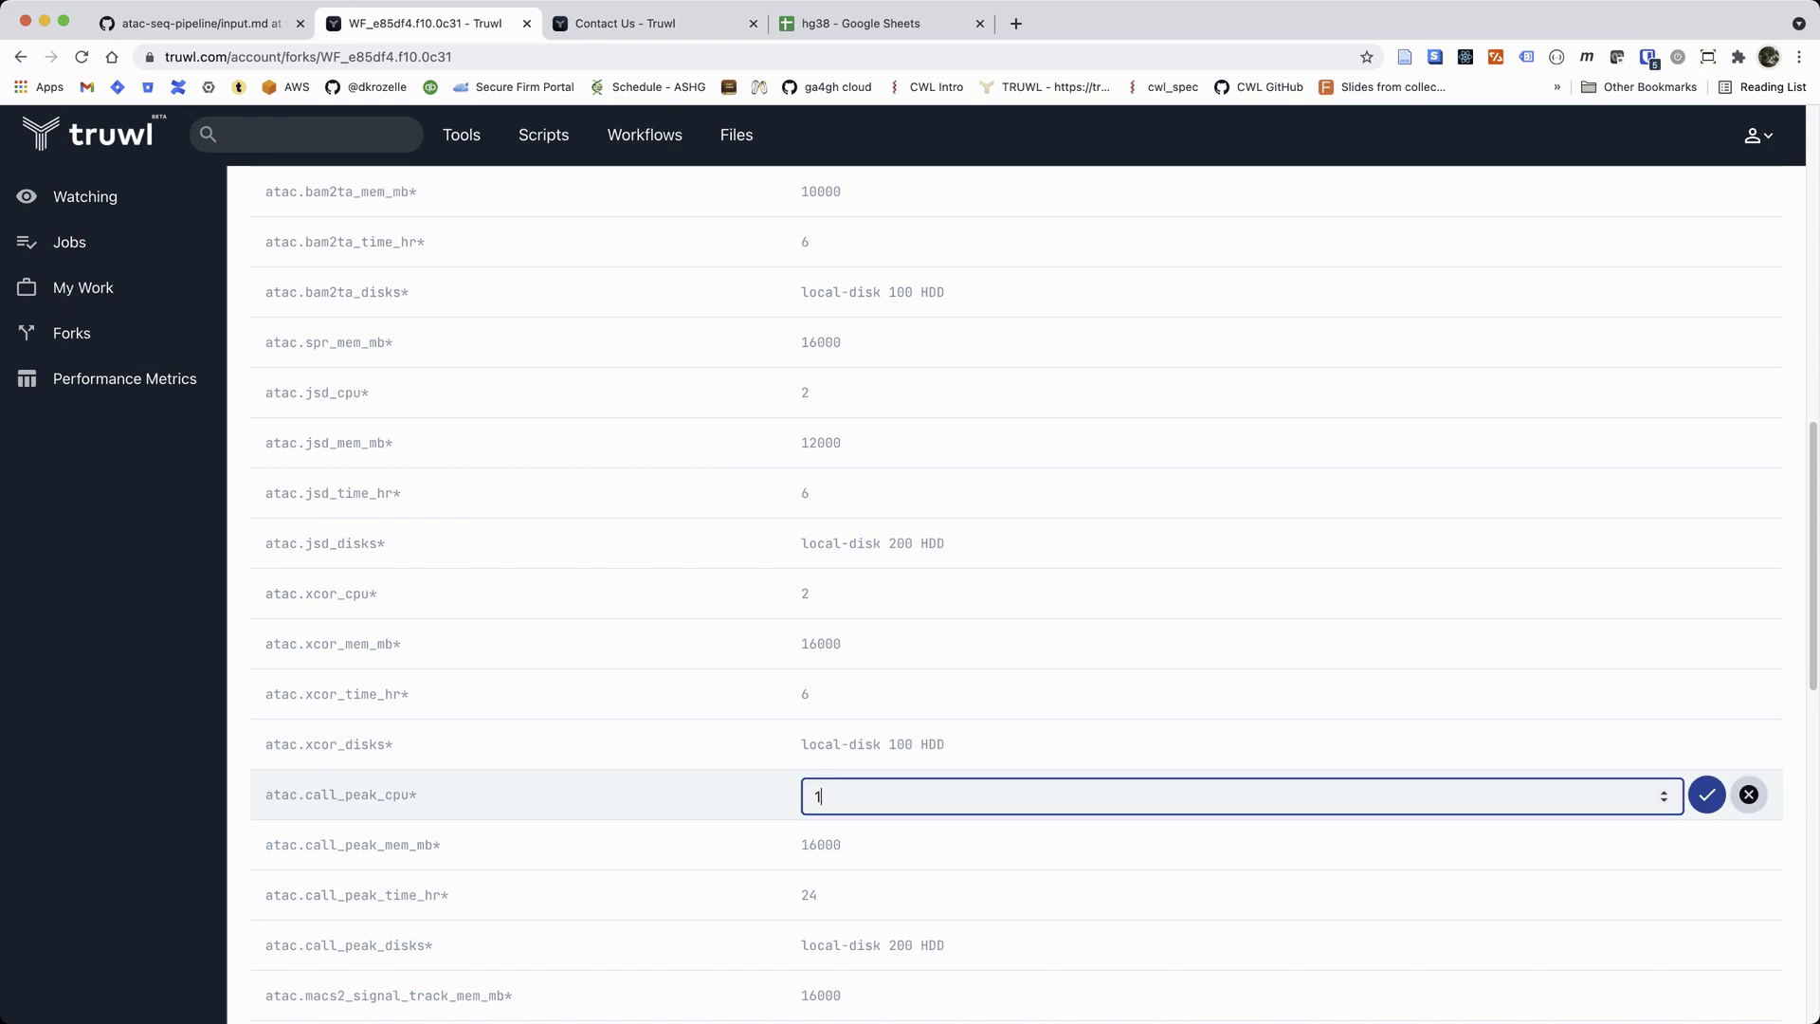
pyautogui.click(1664, 793)
pyautogui.click(1708, 794)
# Step: Review the full list of resource parameters, from atac.align_cpu to the Picard Java heap settings
pyautogui.scroll(-5, 1726, 770)
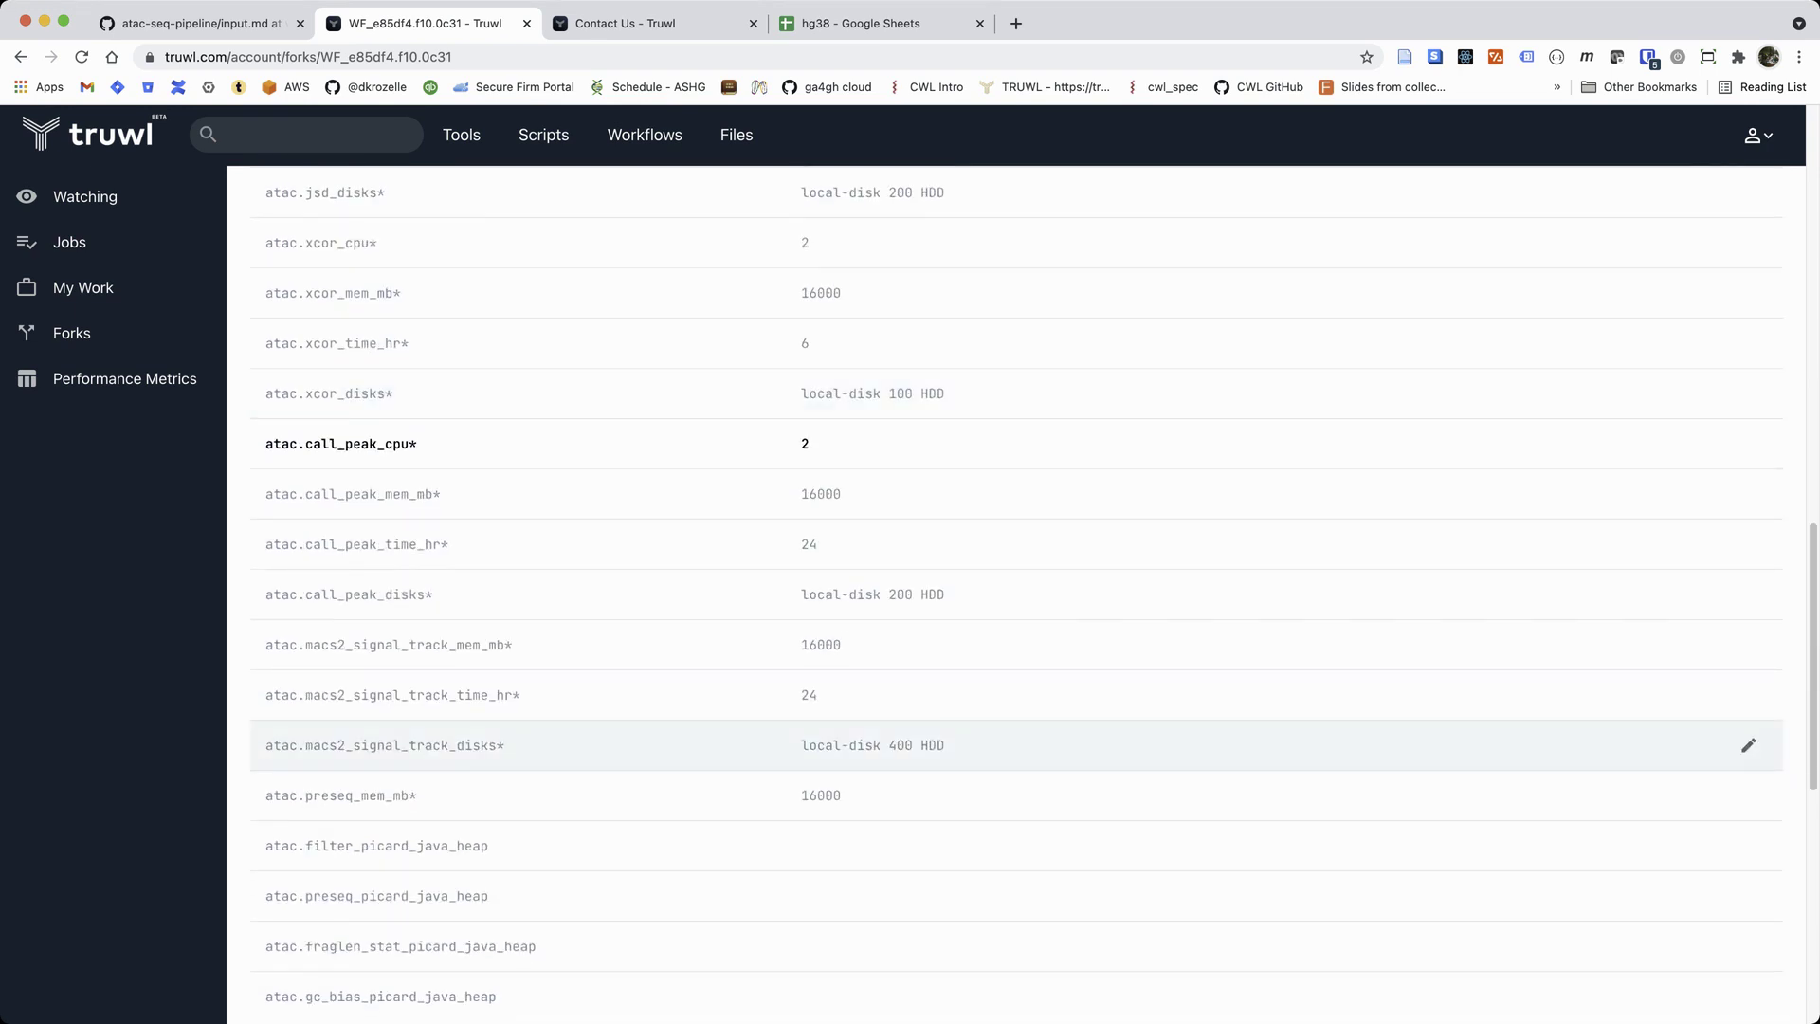
pyautogui.scroll(10, 1725, 758)
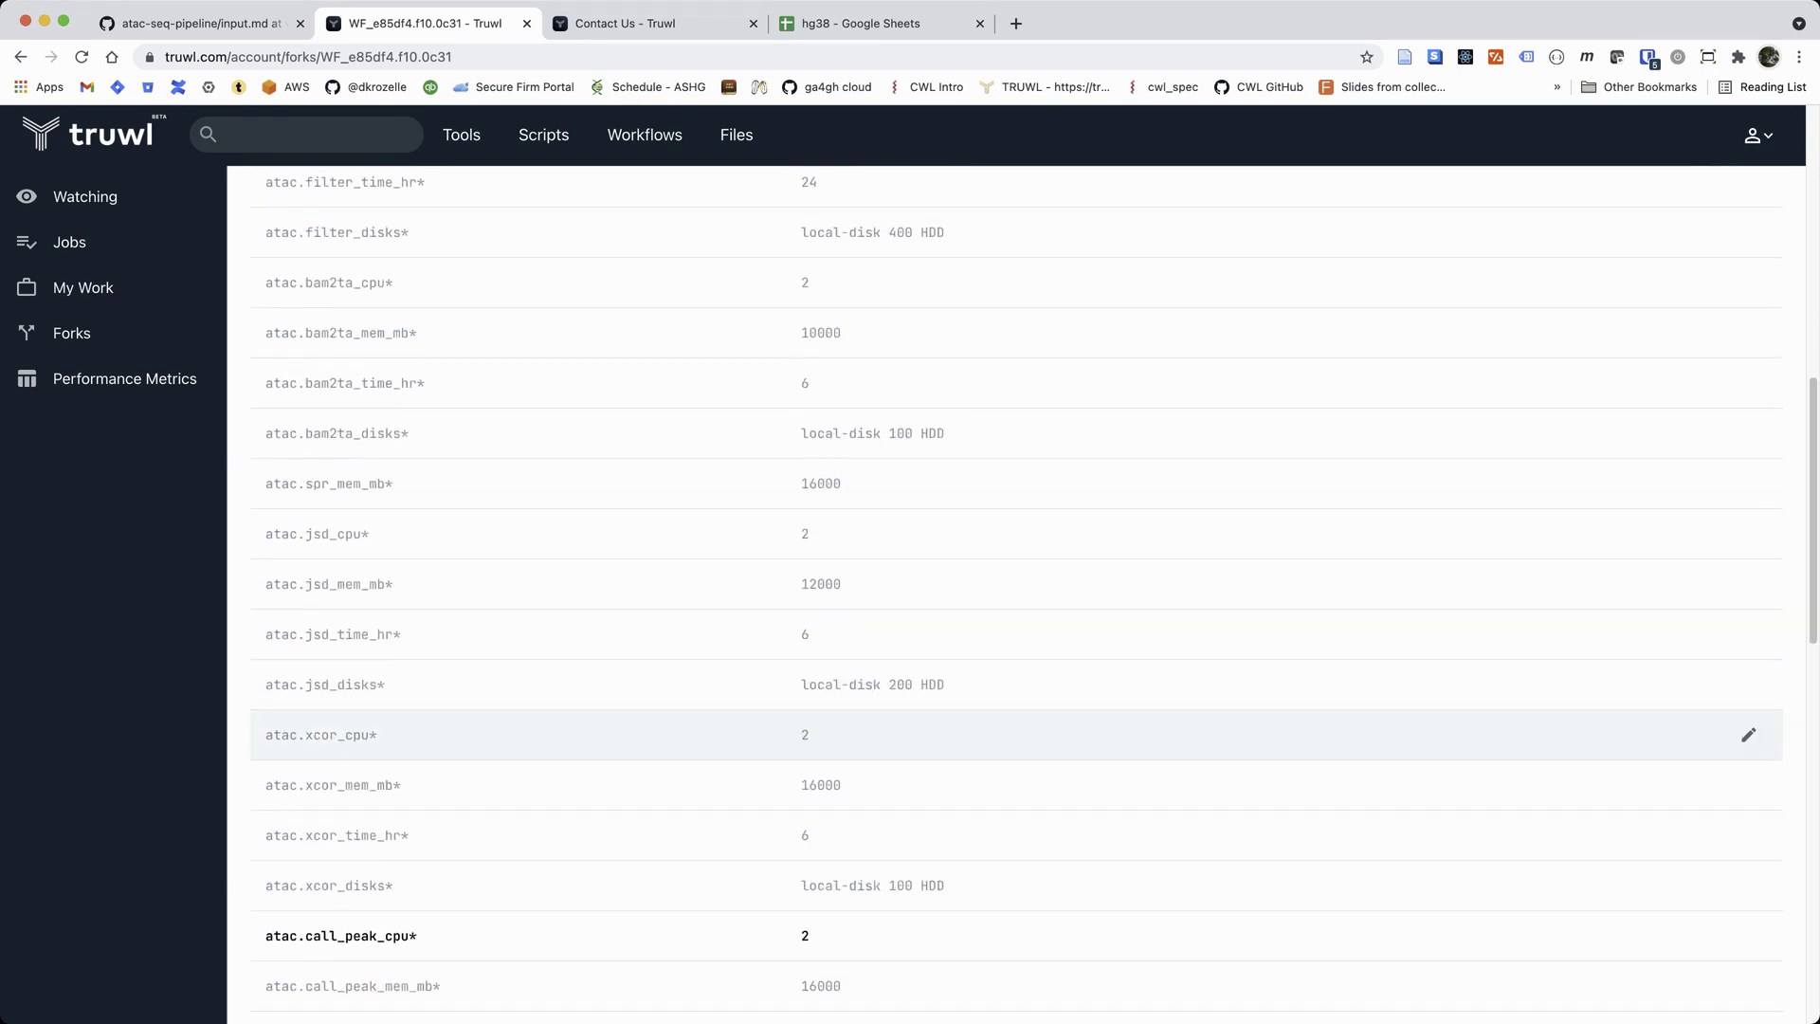
pyautogui.scroll(3, 1726, 791)
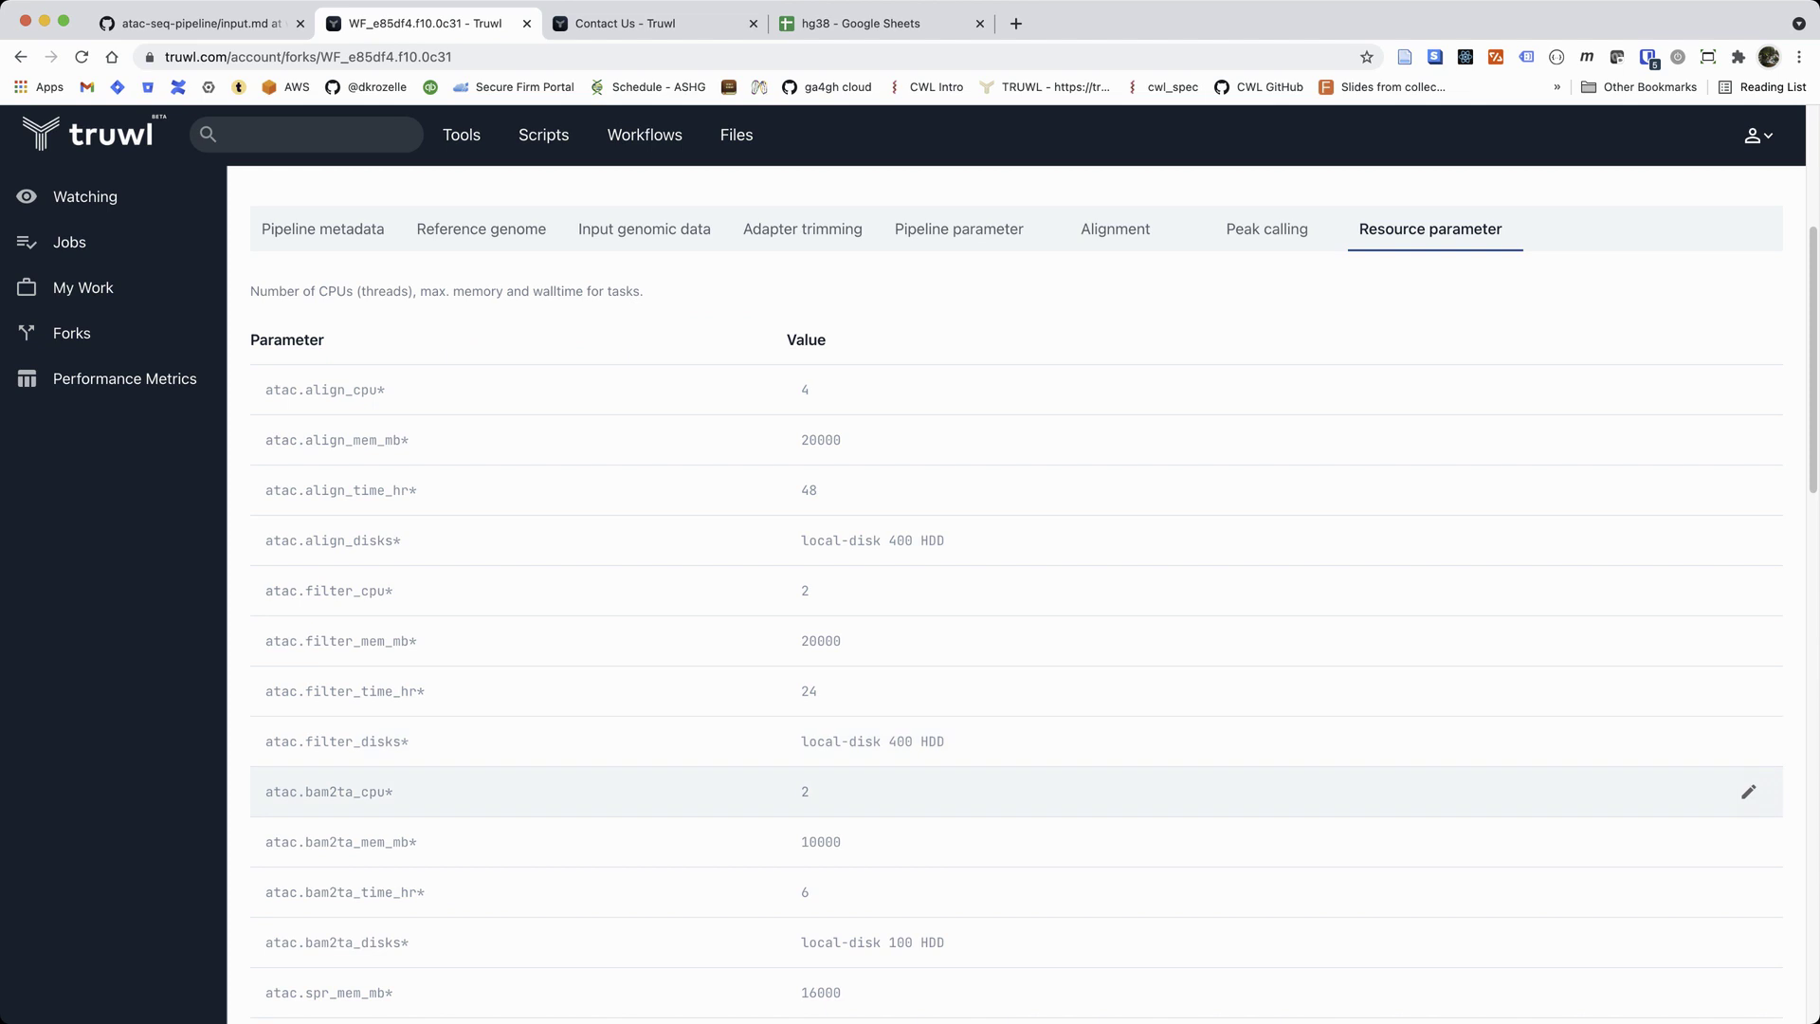
pyautogui.scroll(-2, 1014, 679)
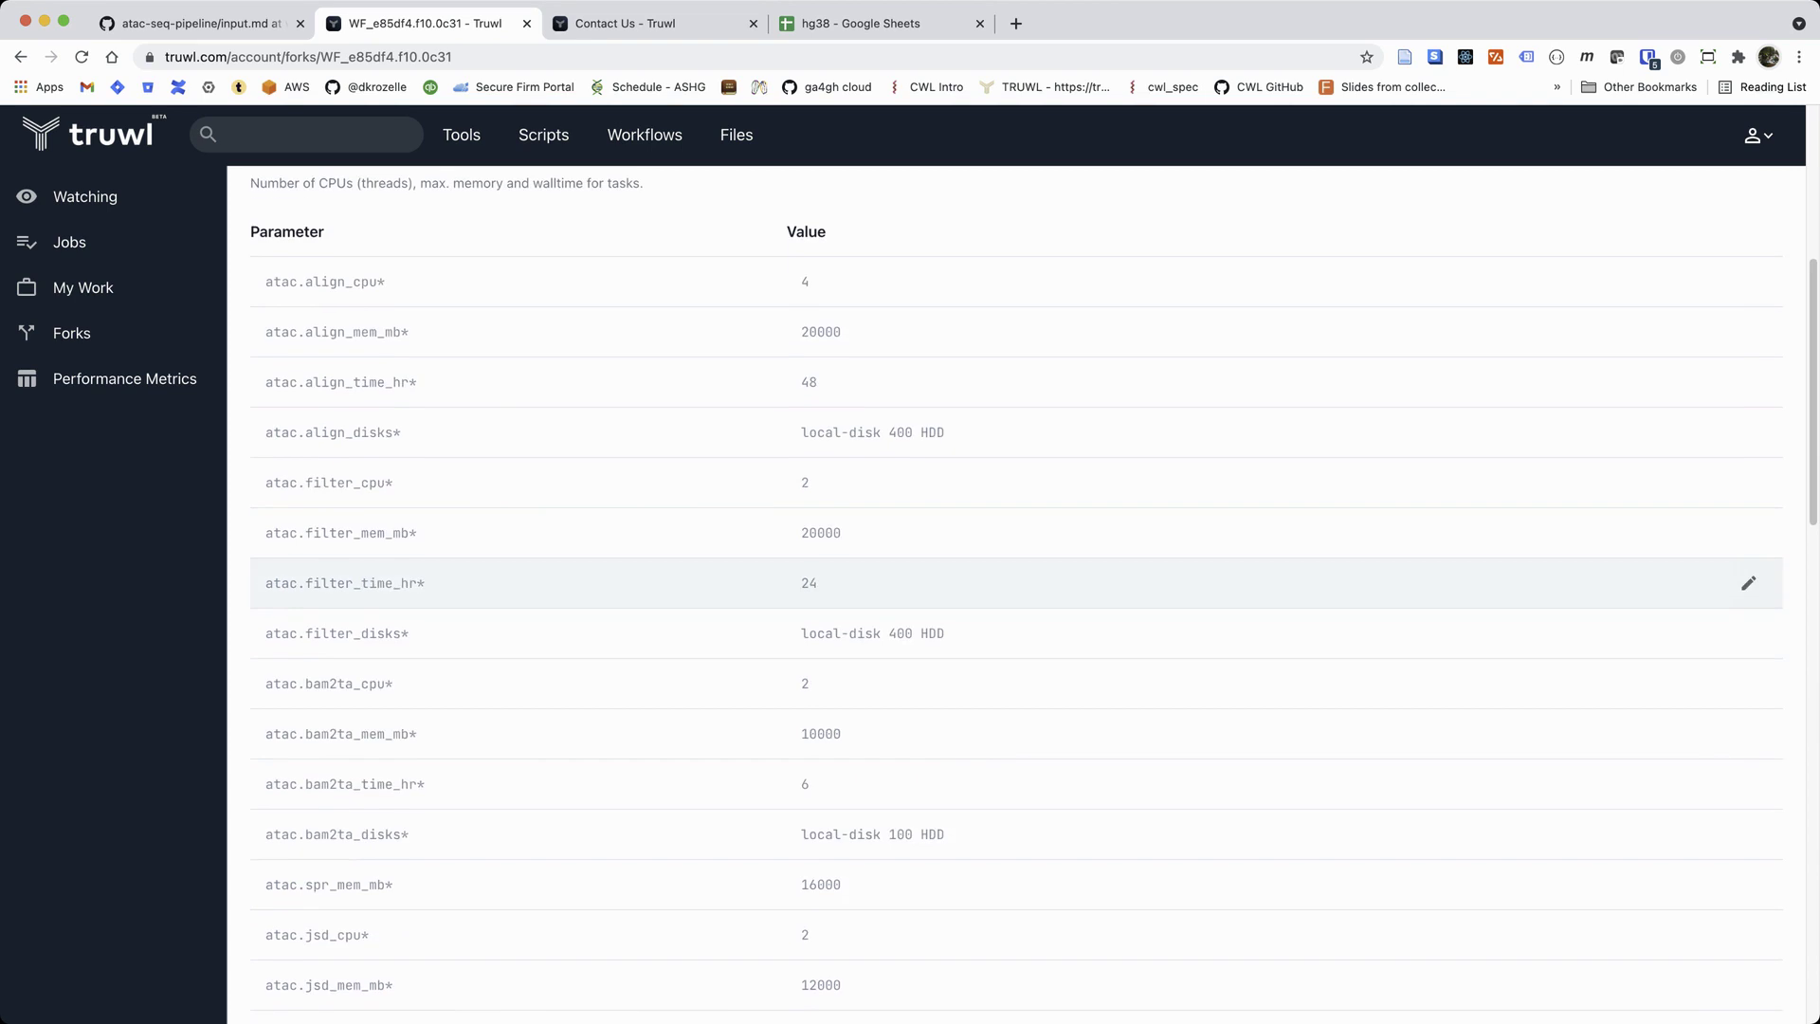
pyautogui.scroll(-10, 1014, 678)
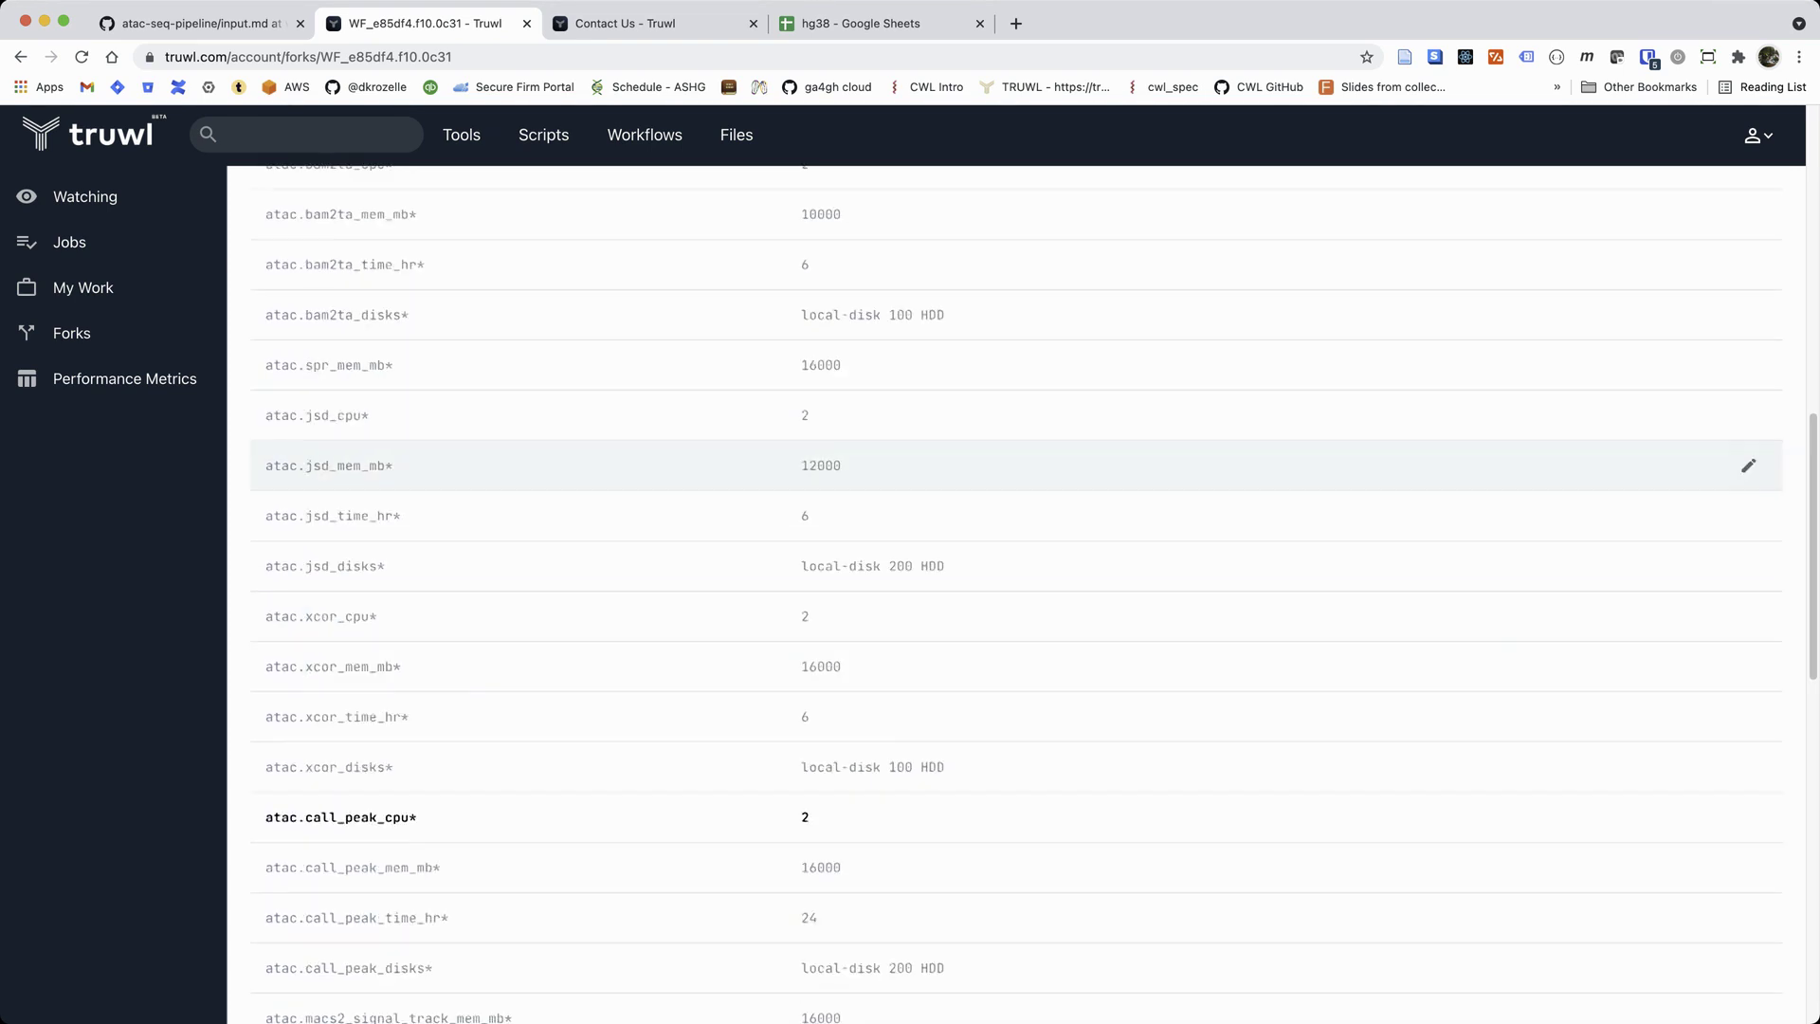
pyautogui.scroll(-7, 1015, 745)
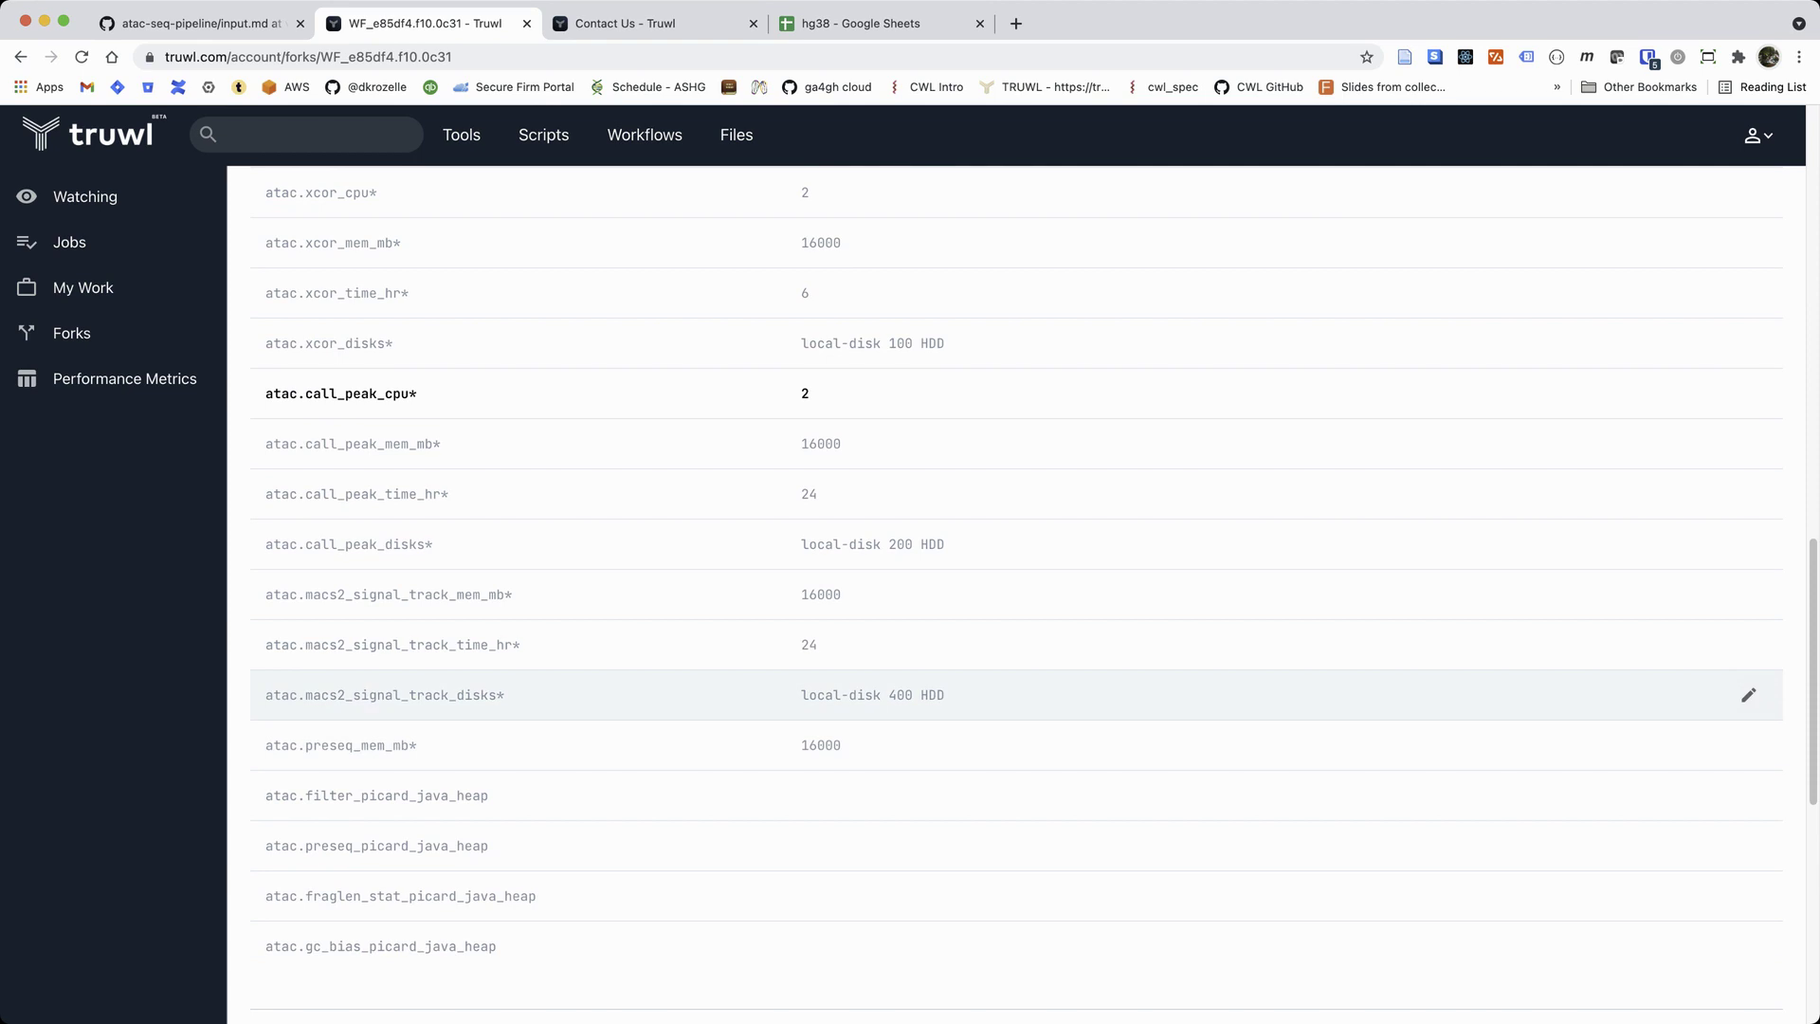
# Step: Look over the resource parameters once more and save the forked workflow's input values
pyautogui.scroll(7, 1014, 695)
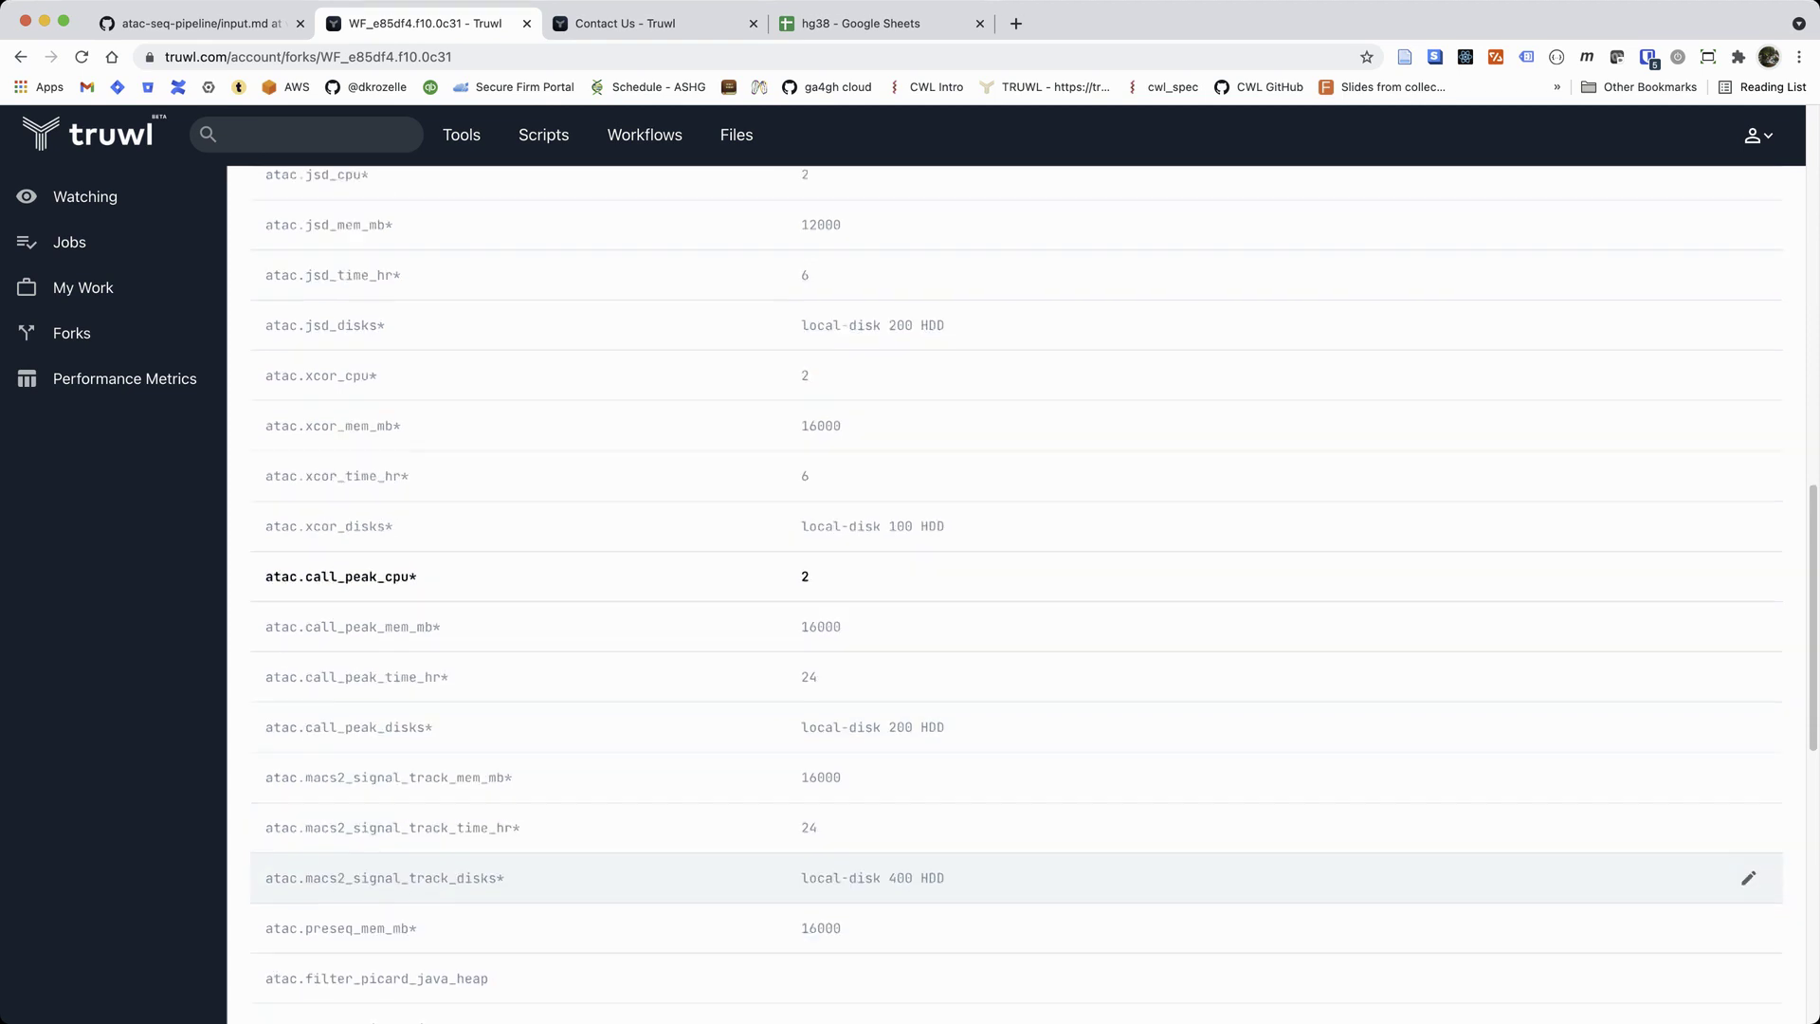
pyautogui.scroll(2, 1015, 697)
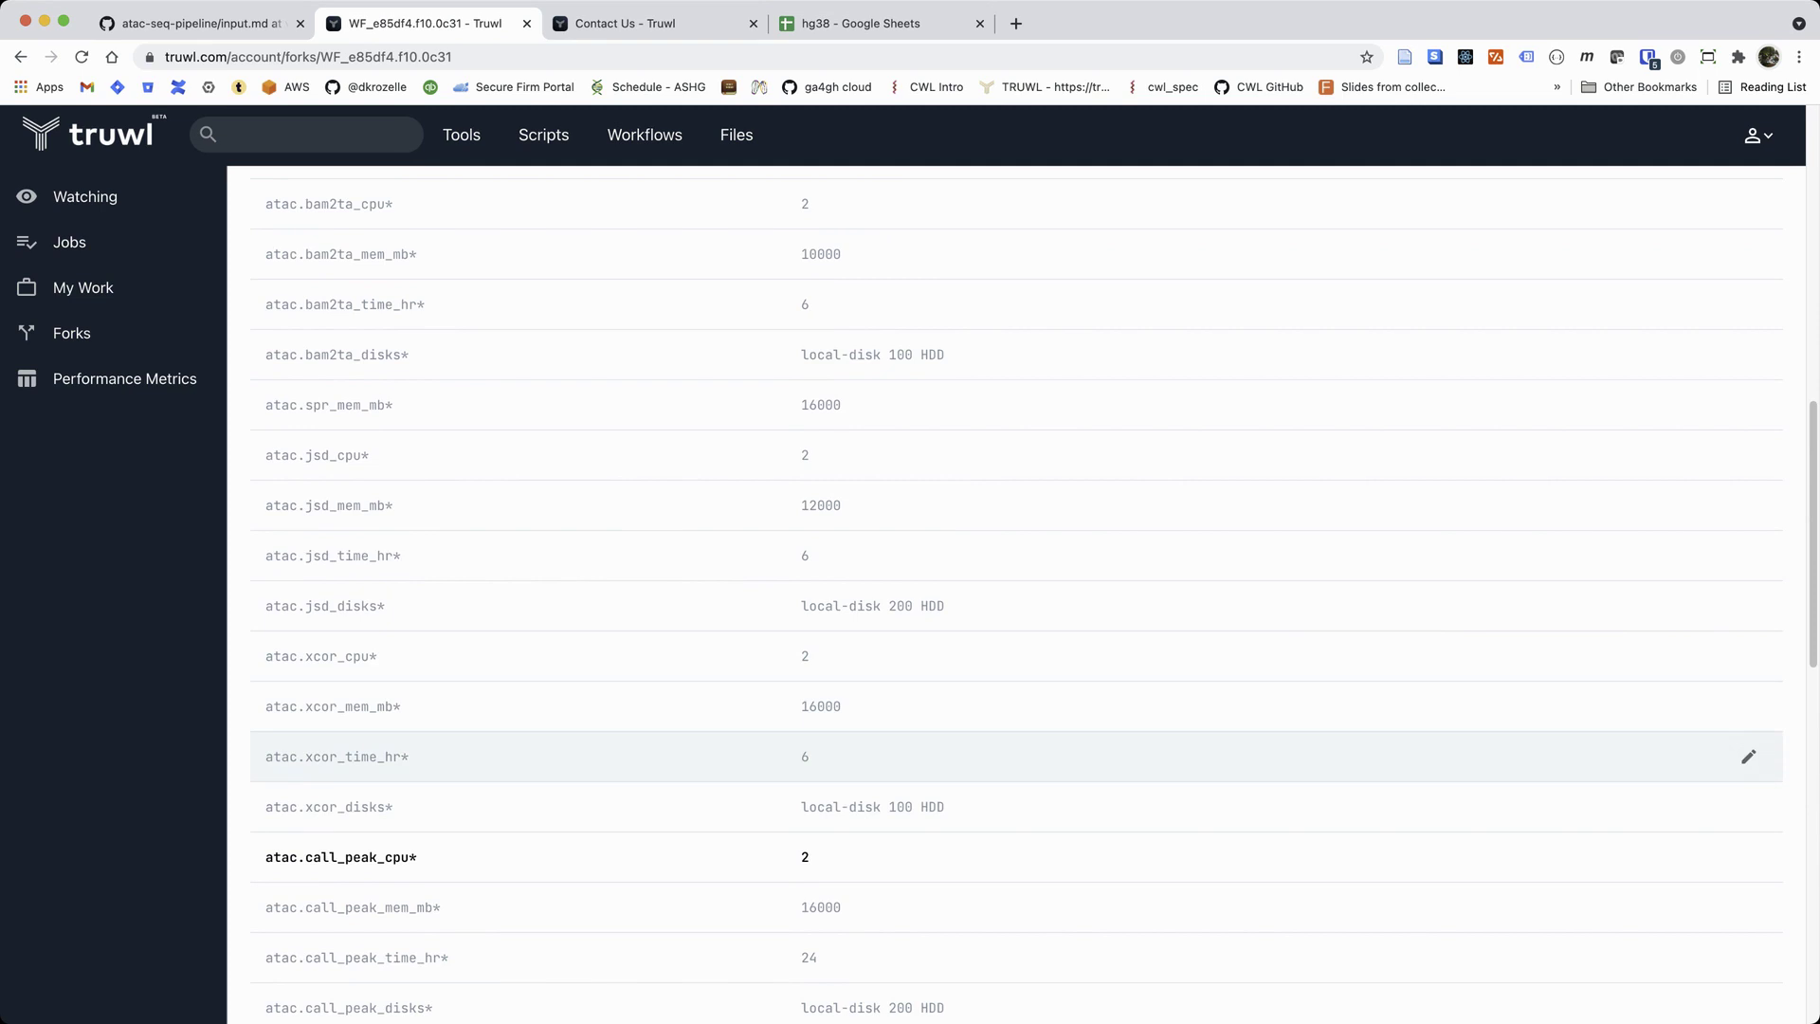
pyautogui.scroll(18, 1014, 759)
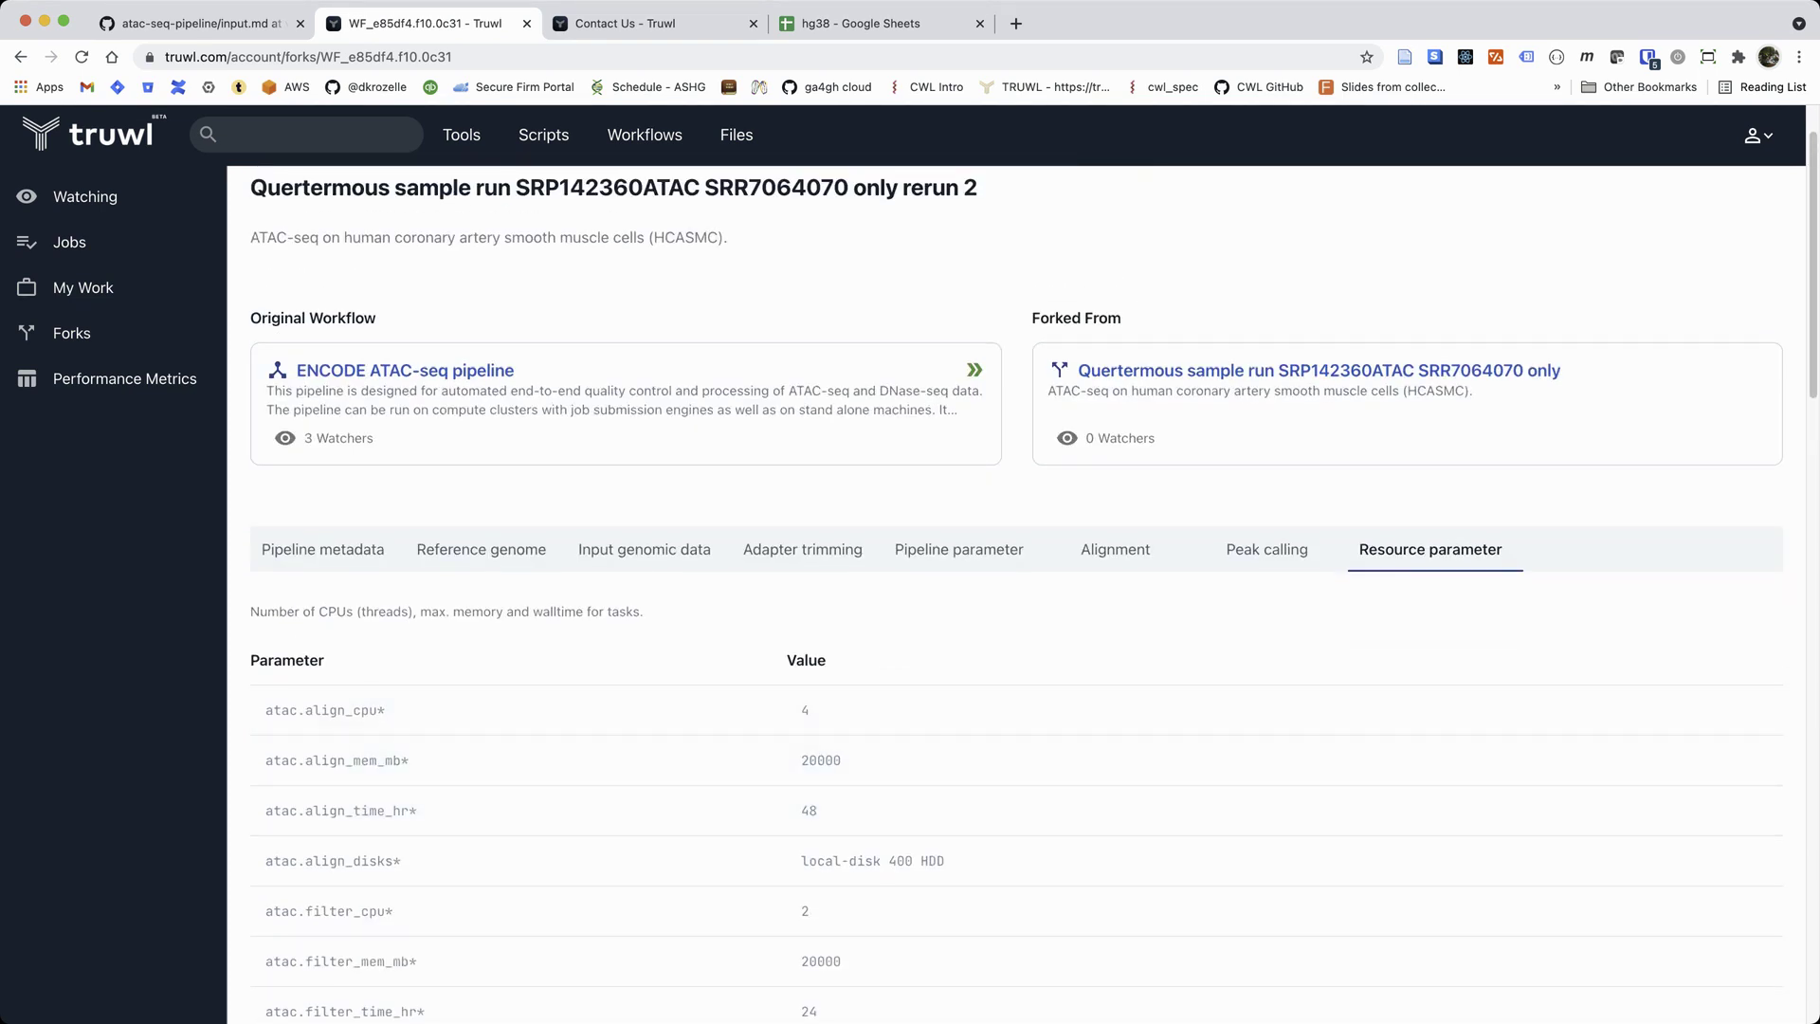
pyautogui.scroll(-5, 1015, 710)
pyautogui.scroll(-20, 1016, 597)
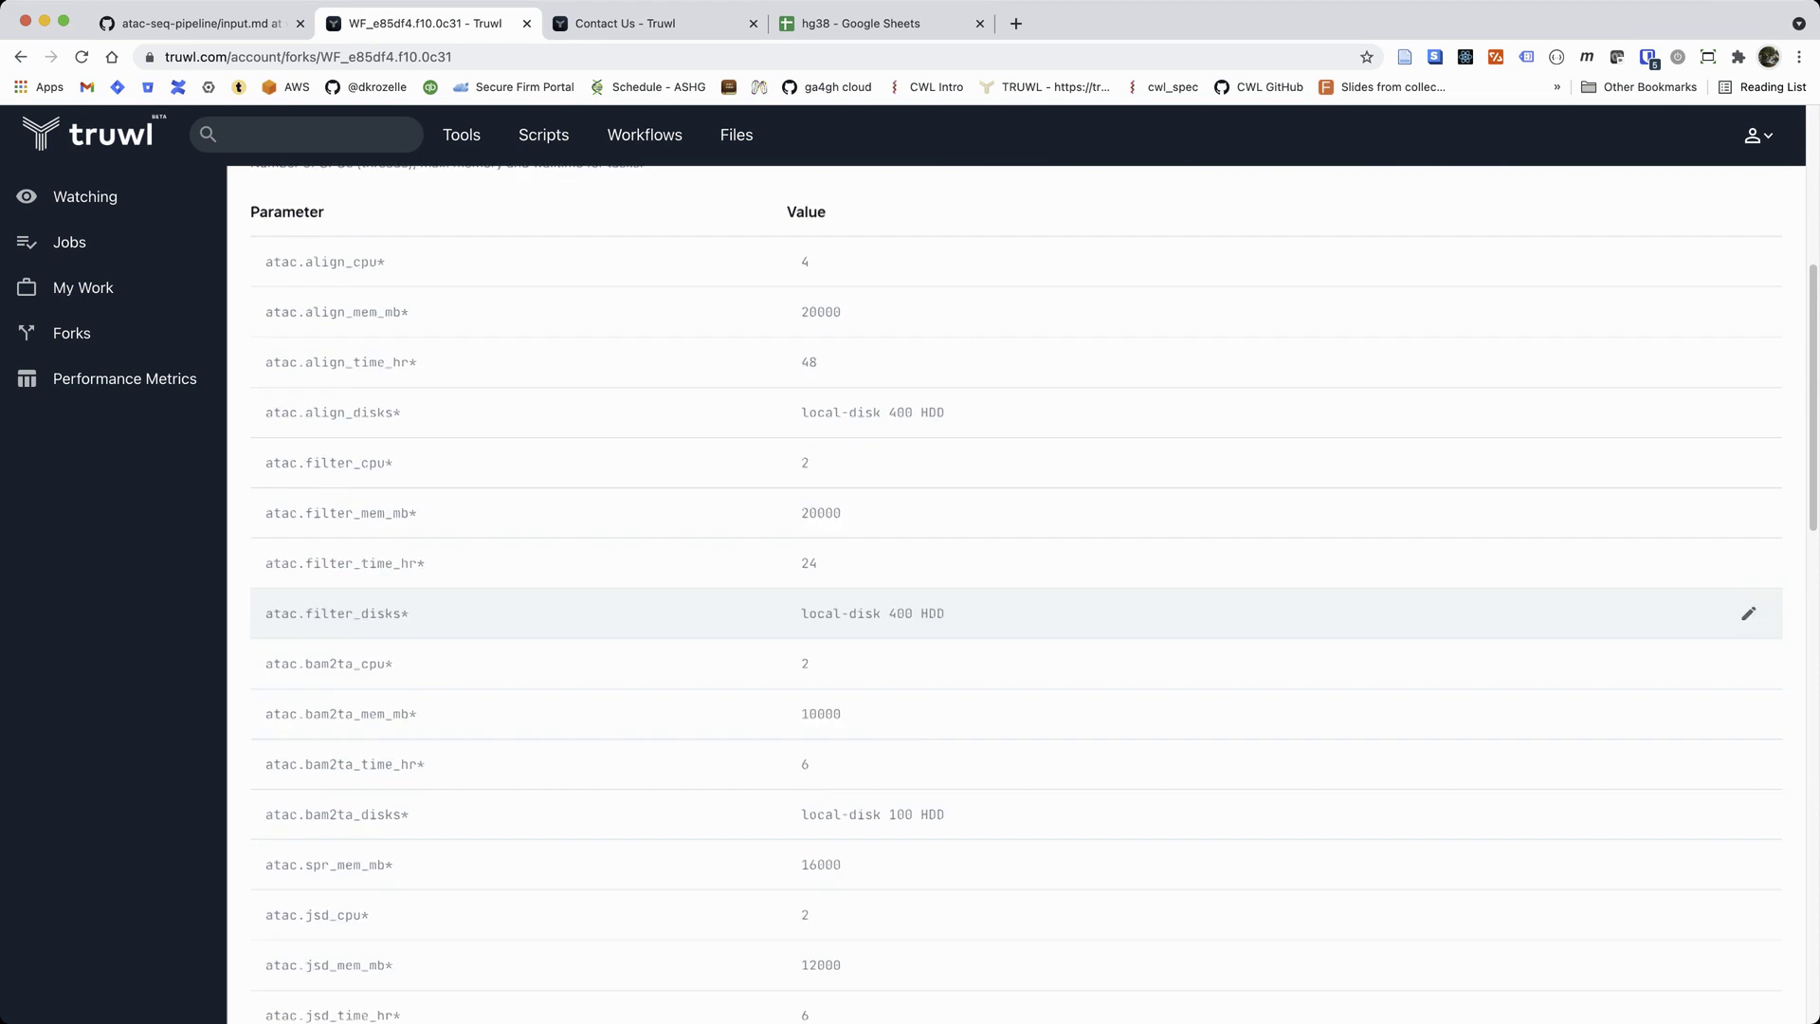
pyautogui.scroll(-6, 1016, 607)
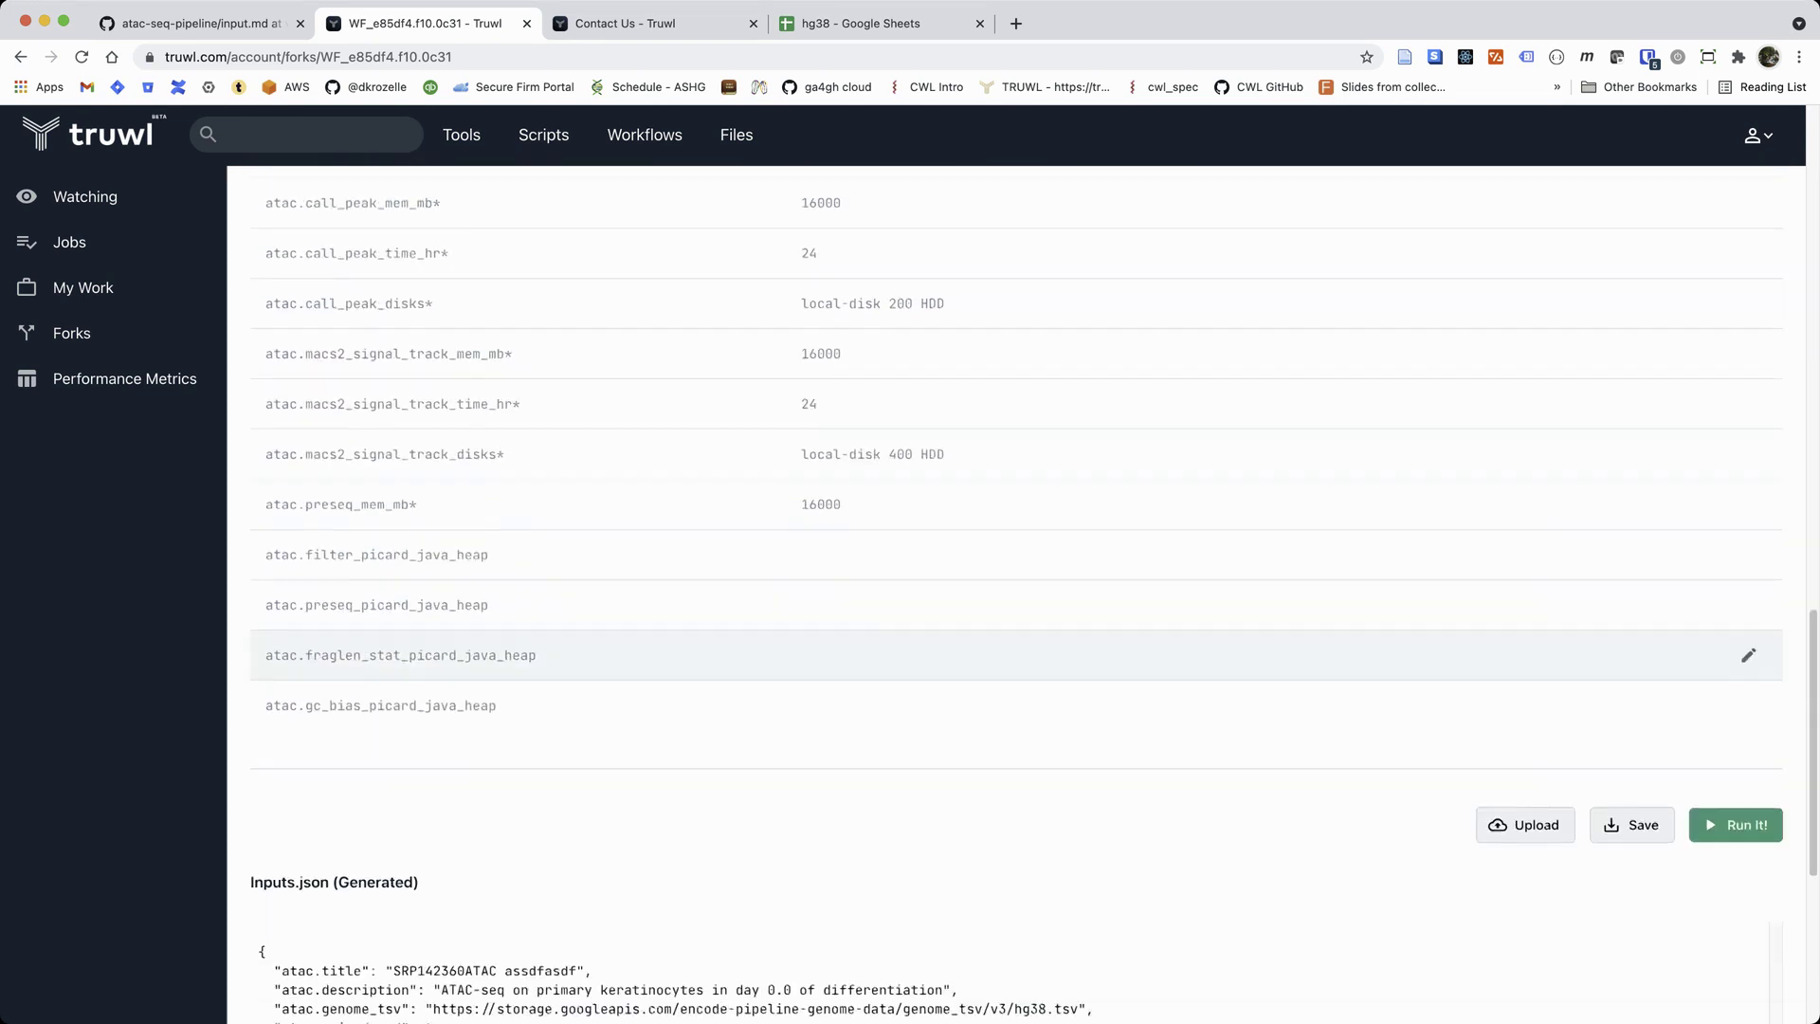
pyautogui.click(1631, 777)
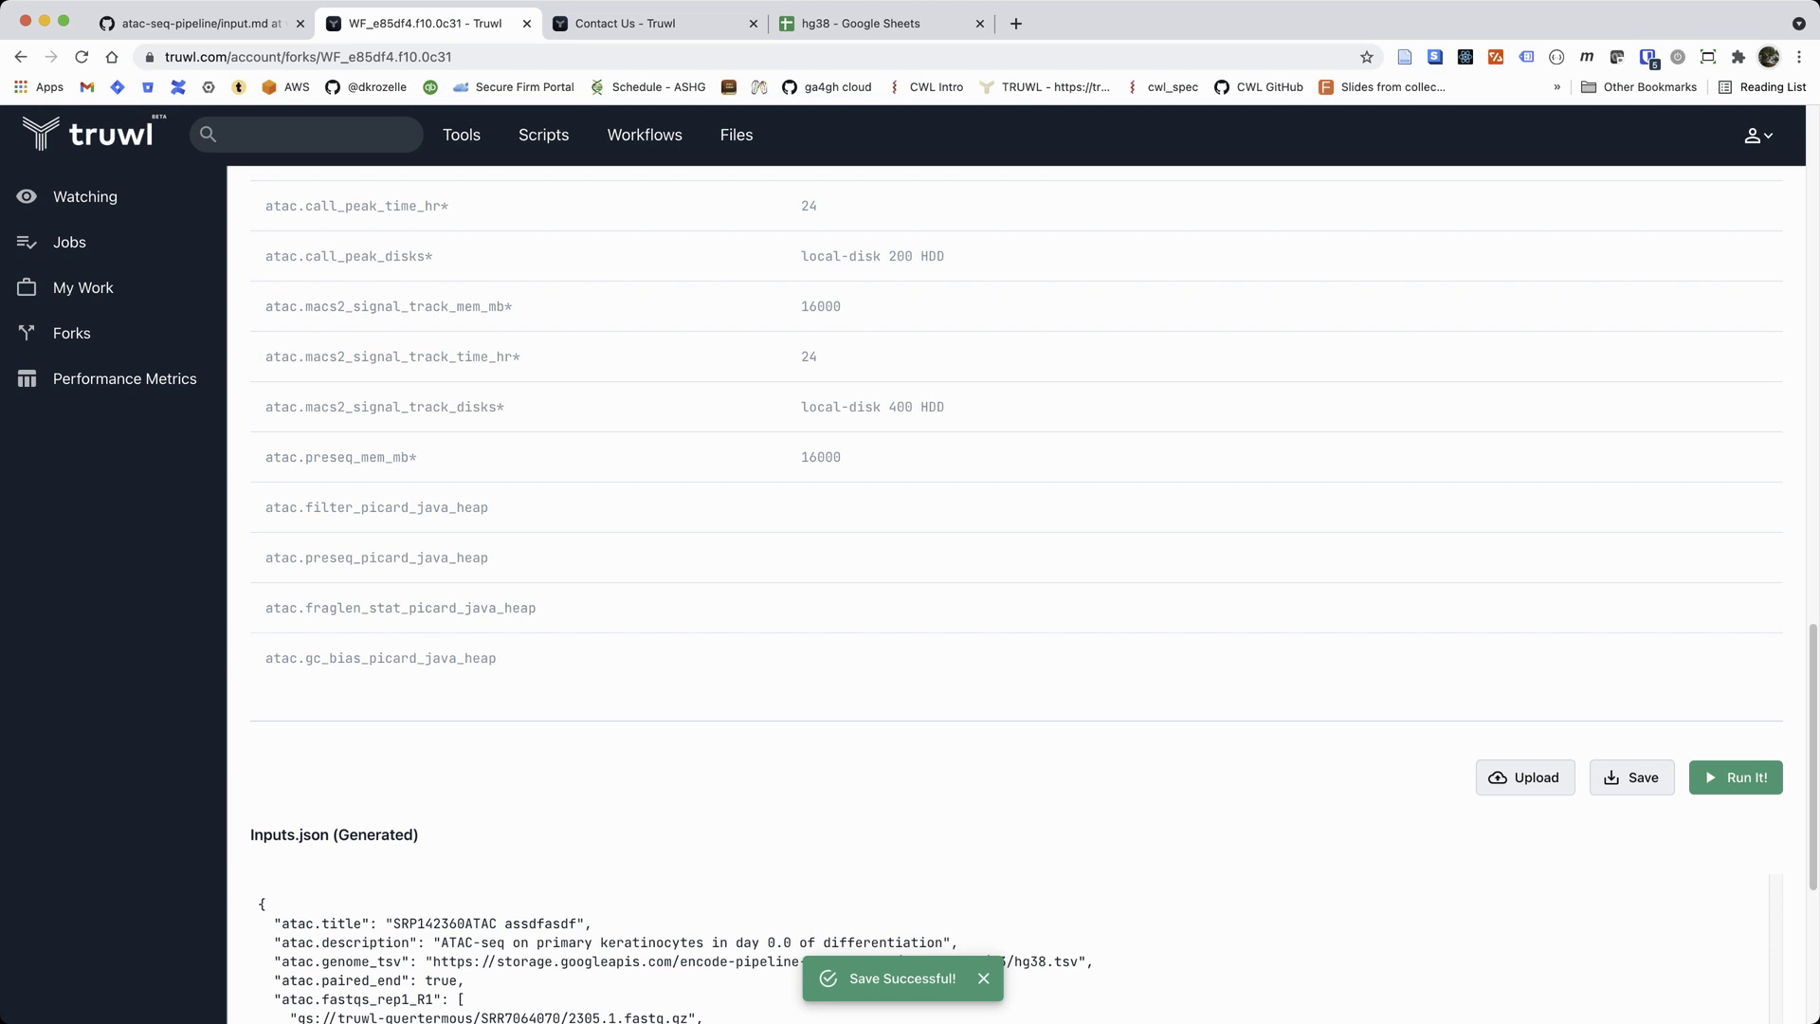
# Step: Review the generated Inputs.json and view the dialog for uploading an existing inputs.json without submitting a file
pyautogui.scroll(-5, 1017, 595)
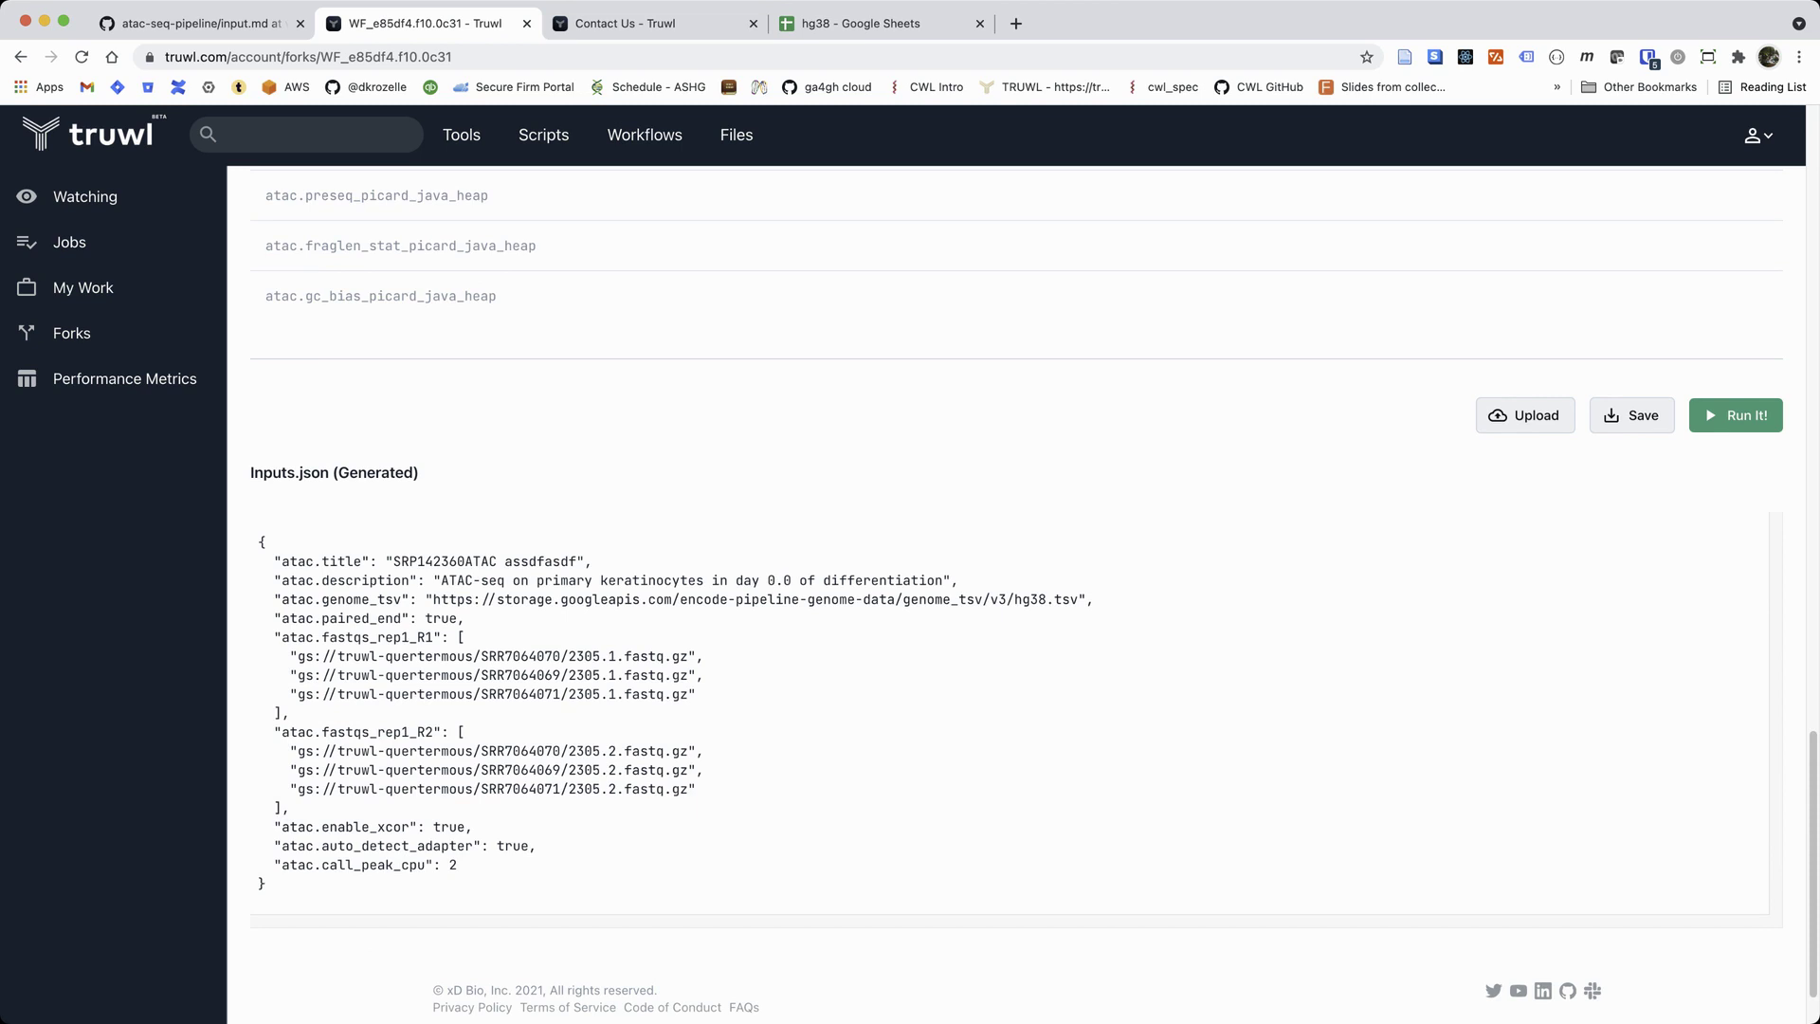
pyautogui.scroll(1, 1017, 606)
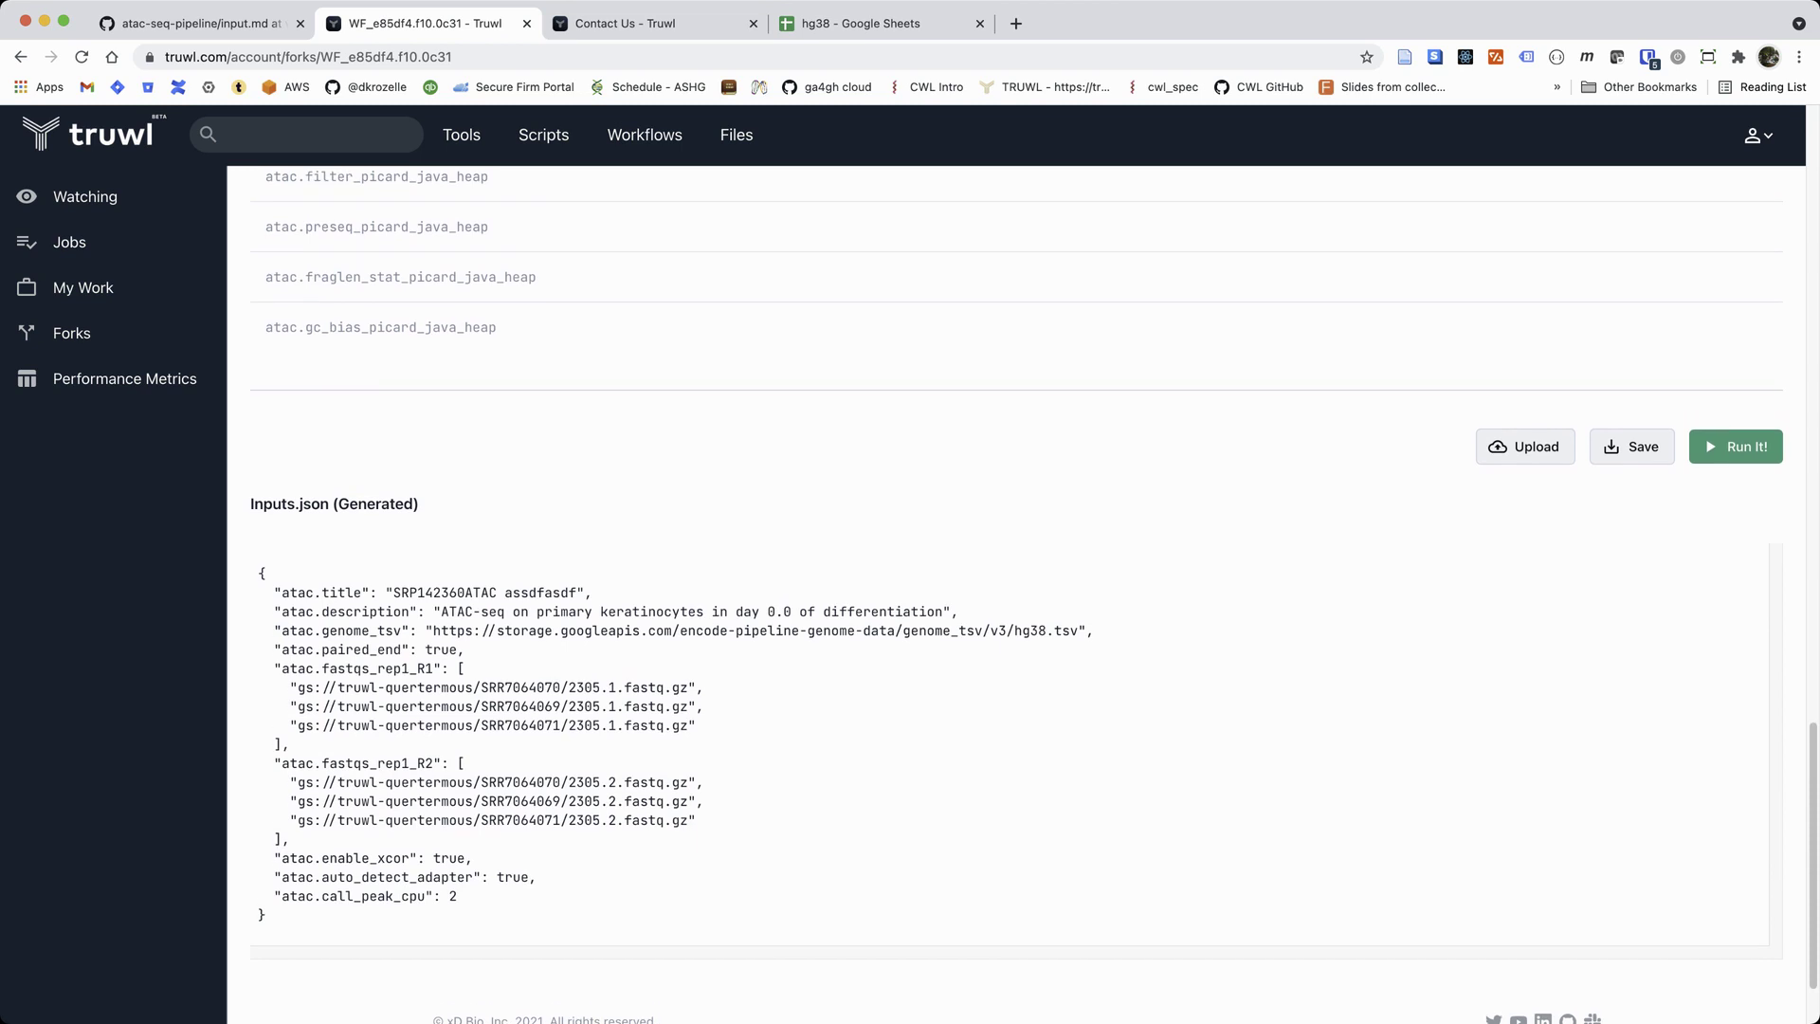
pyautogui.click(1525, 446)
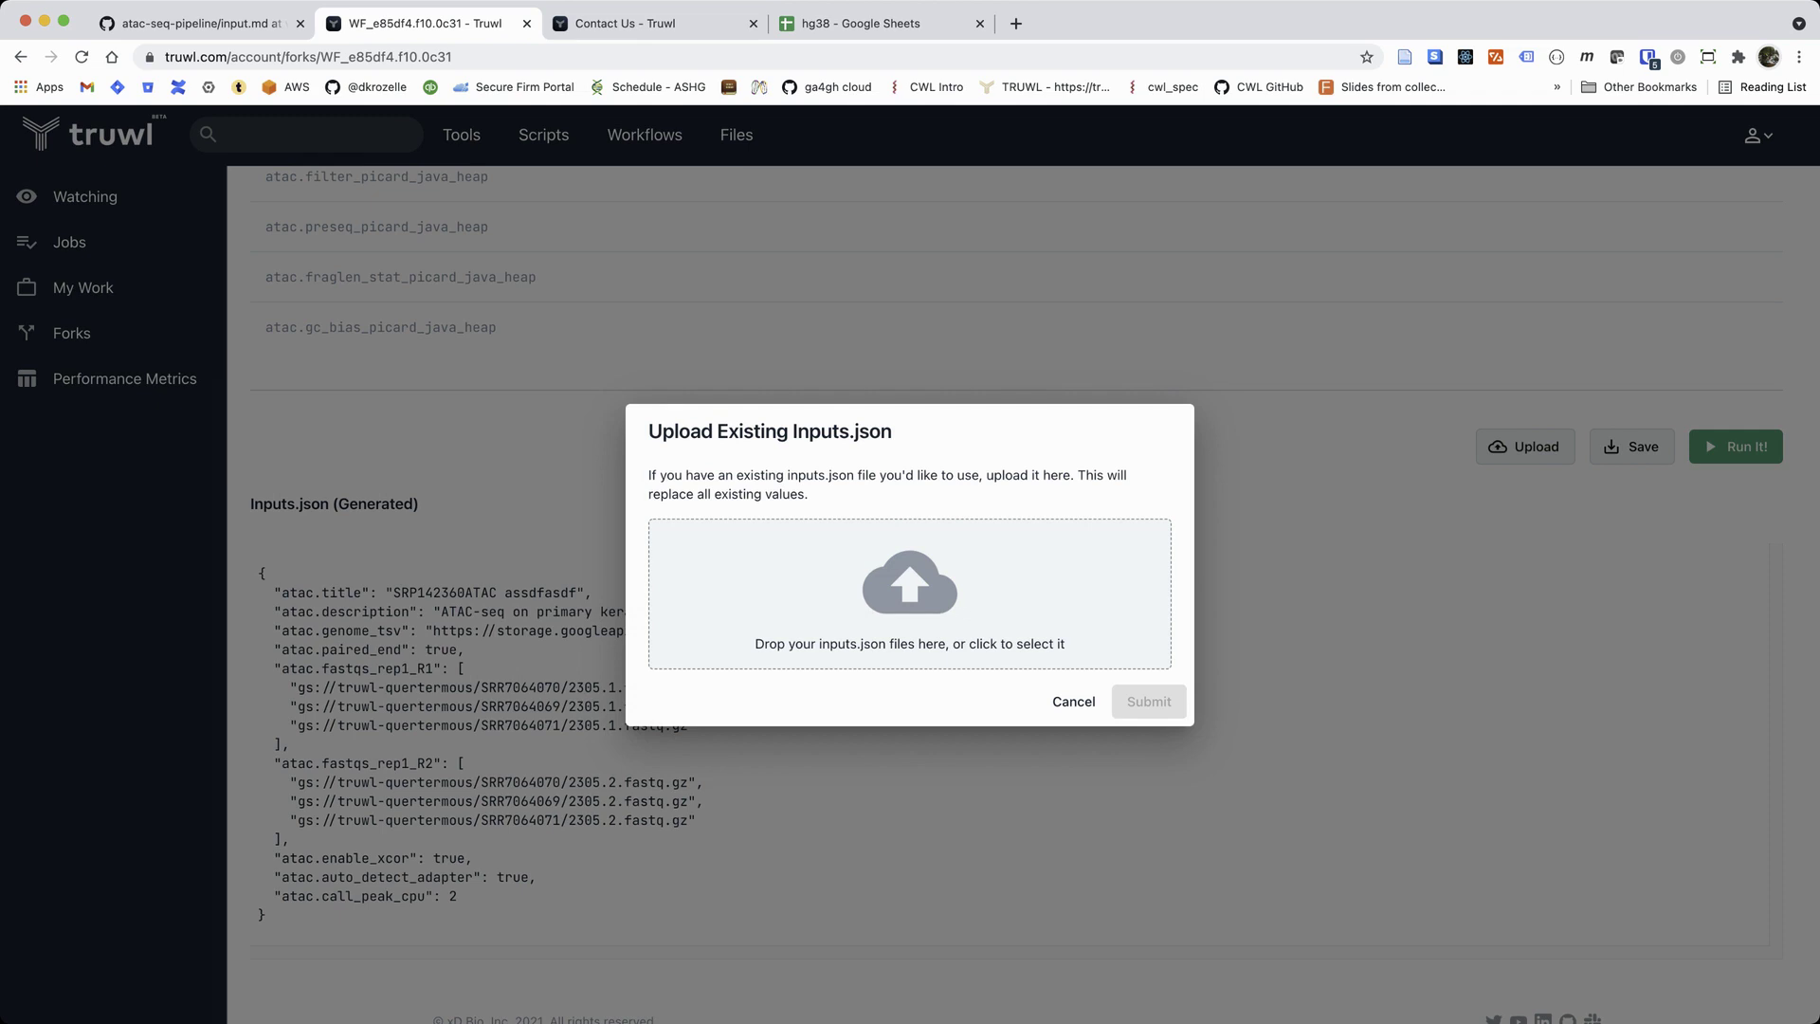
pyautogui.press('Escape')
# Step: Submit the forked ENCODE ATAC-seq workflow as a job with the saved inputs
pyautogui.scroll(8, 1016, 560)
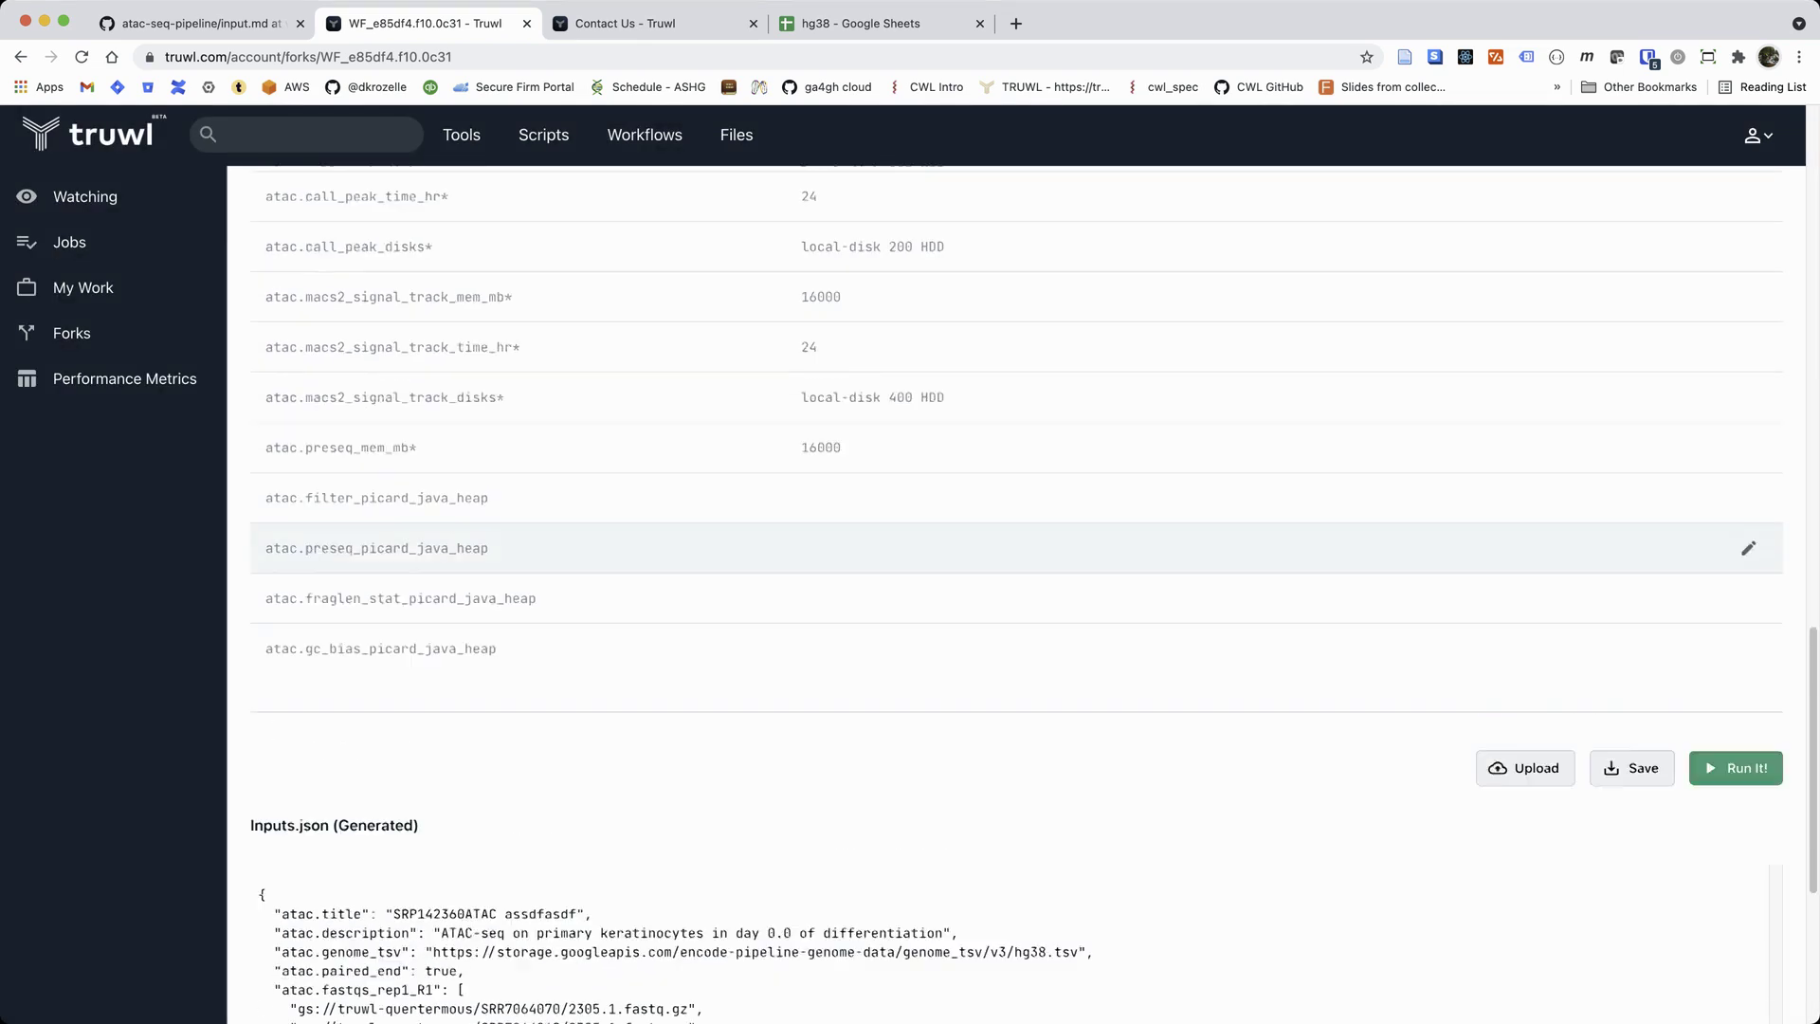
pyautogui.scroll(4, 1016, 561)
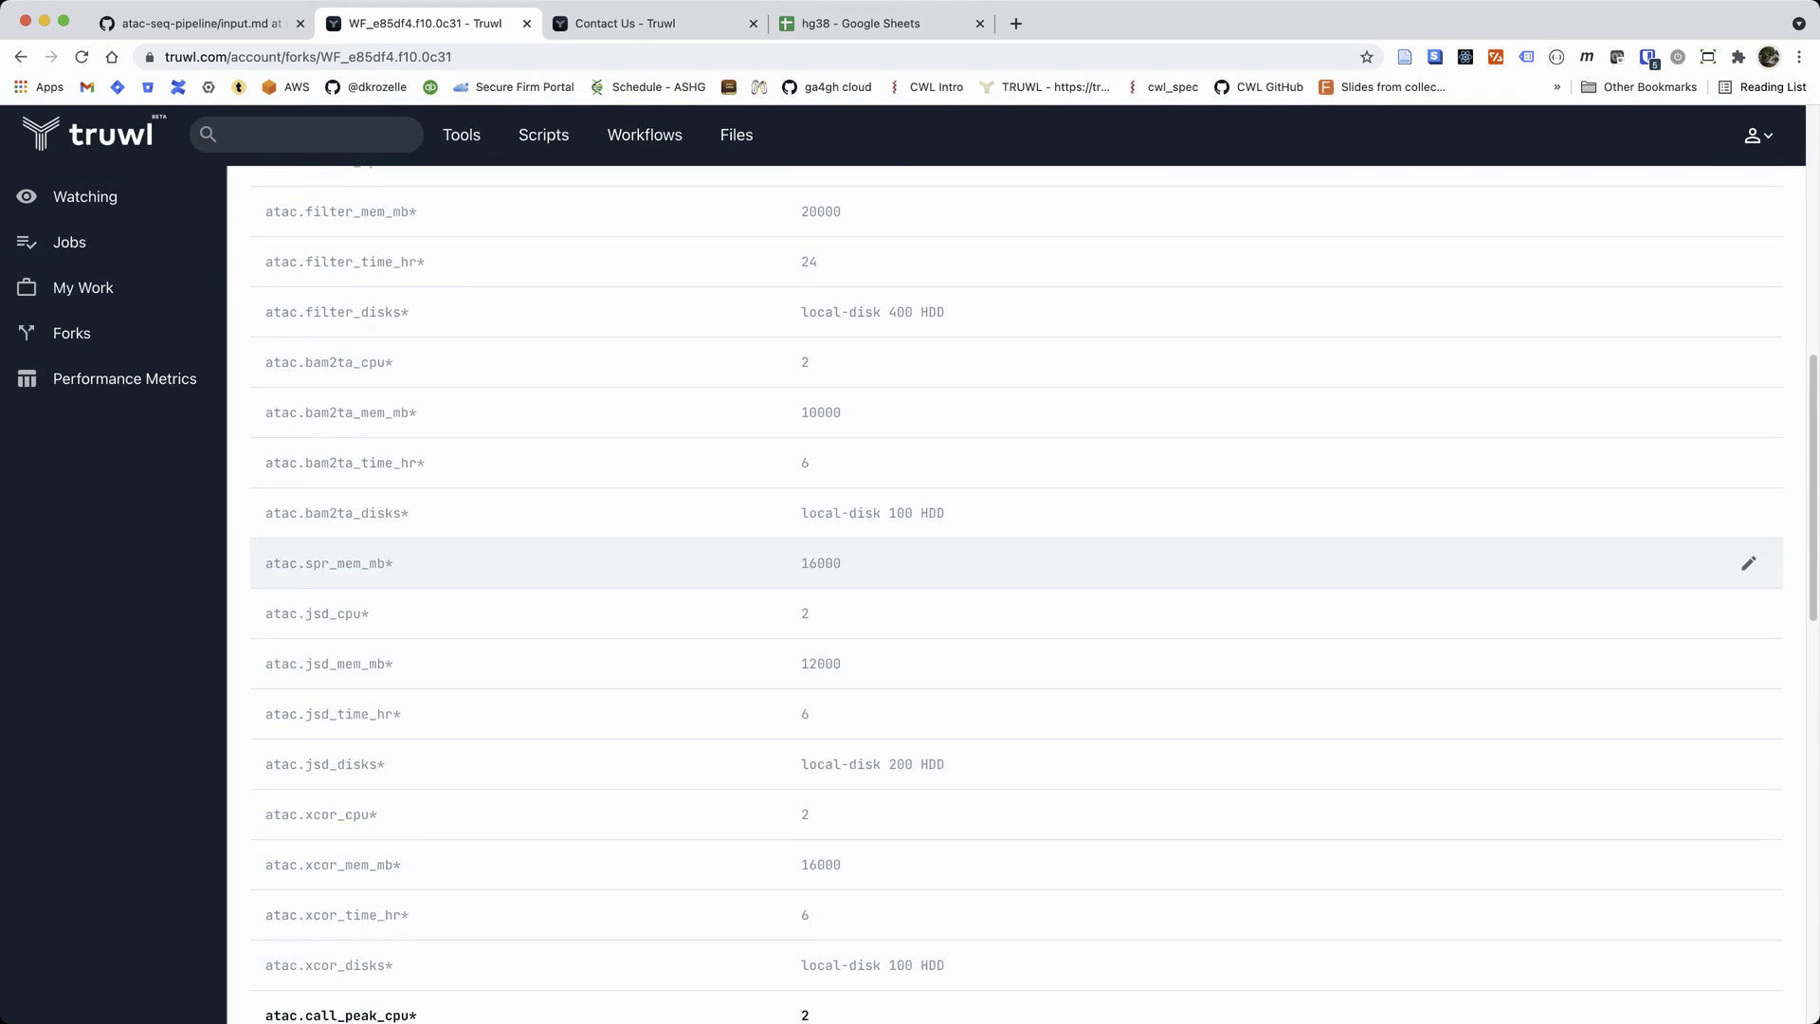
pyautogui.scroll(-3, 1016, 561)
pyautogui.scroll(-5, 1016, 531)
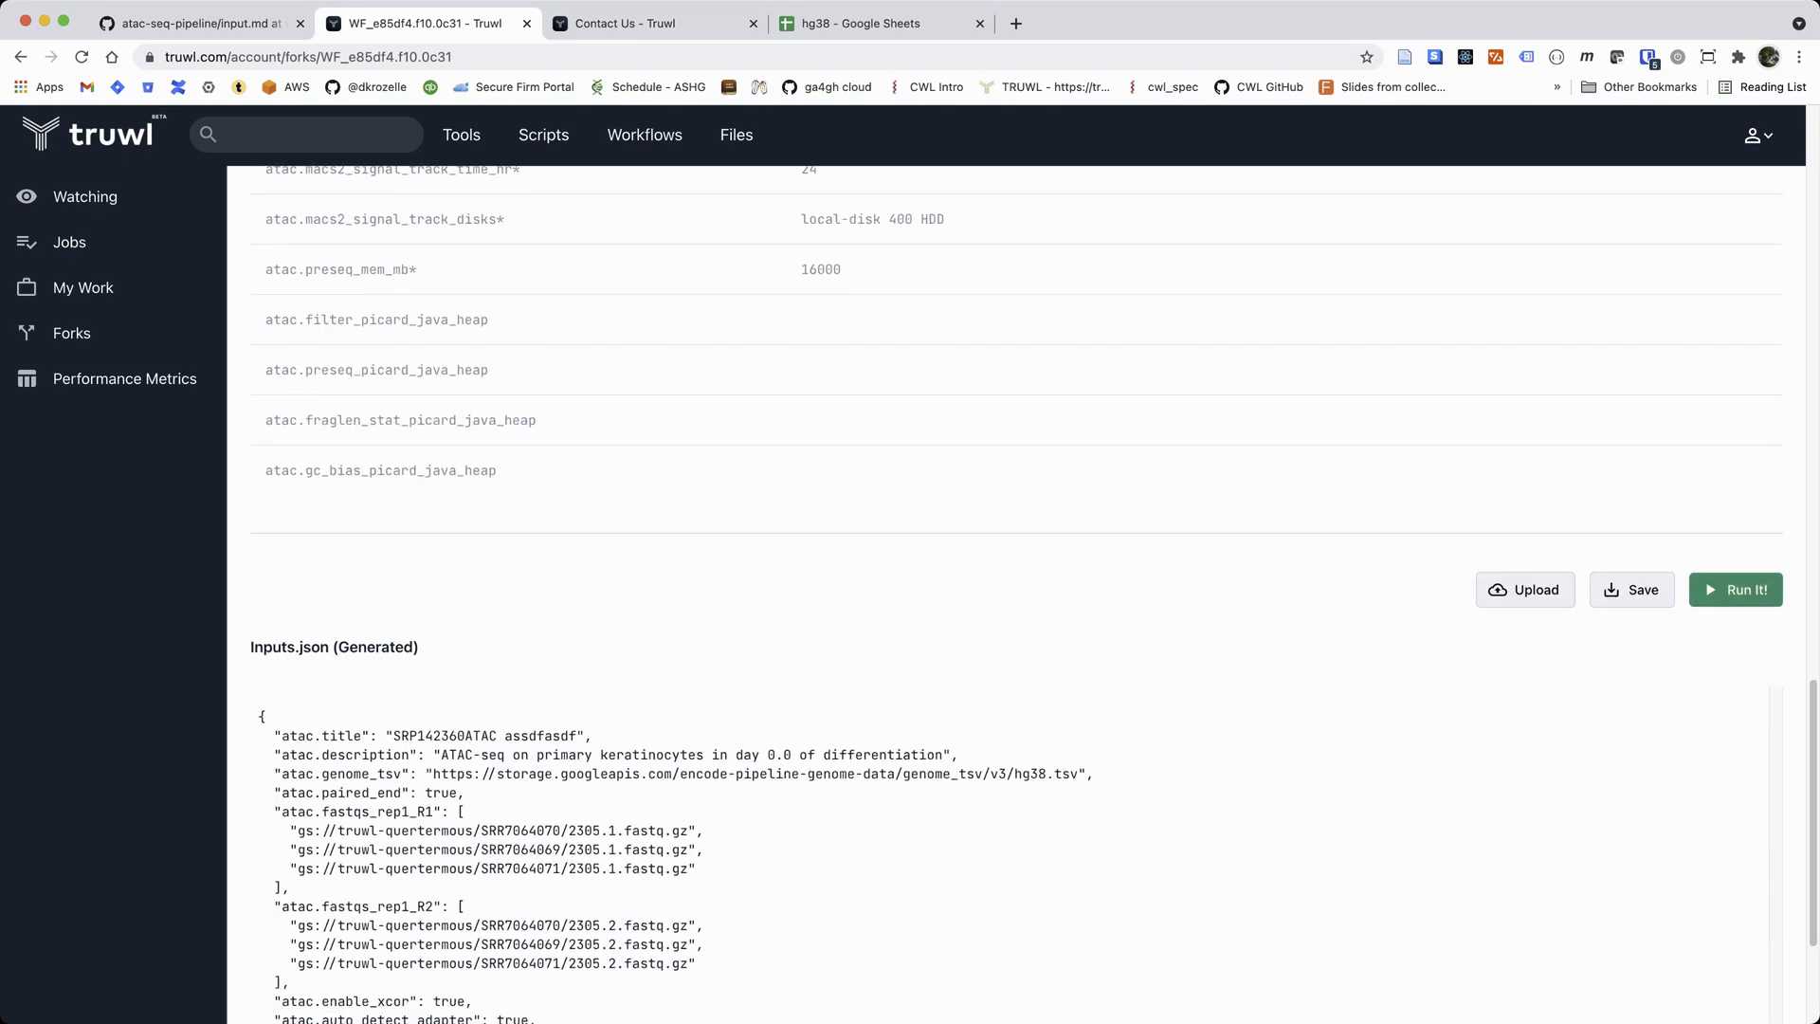
pyautogui.click(1736, 589)
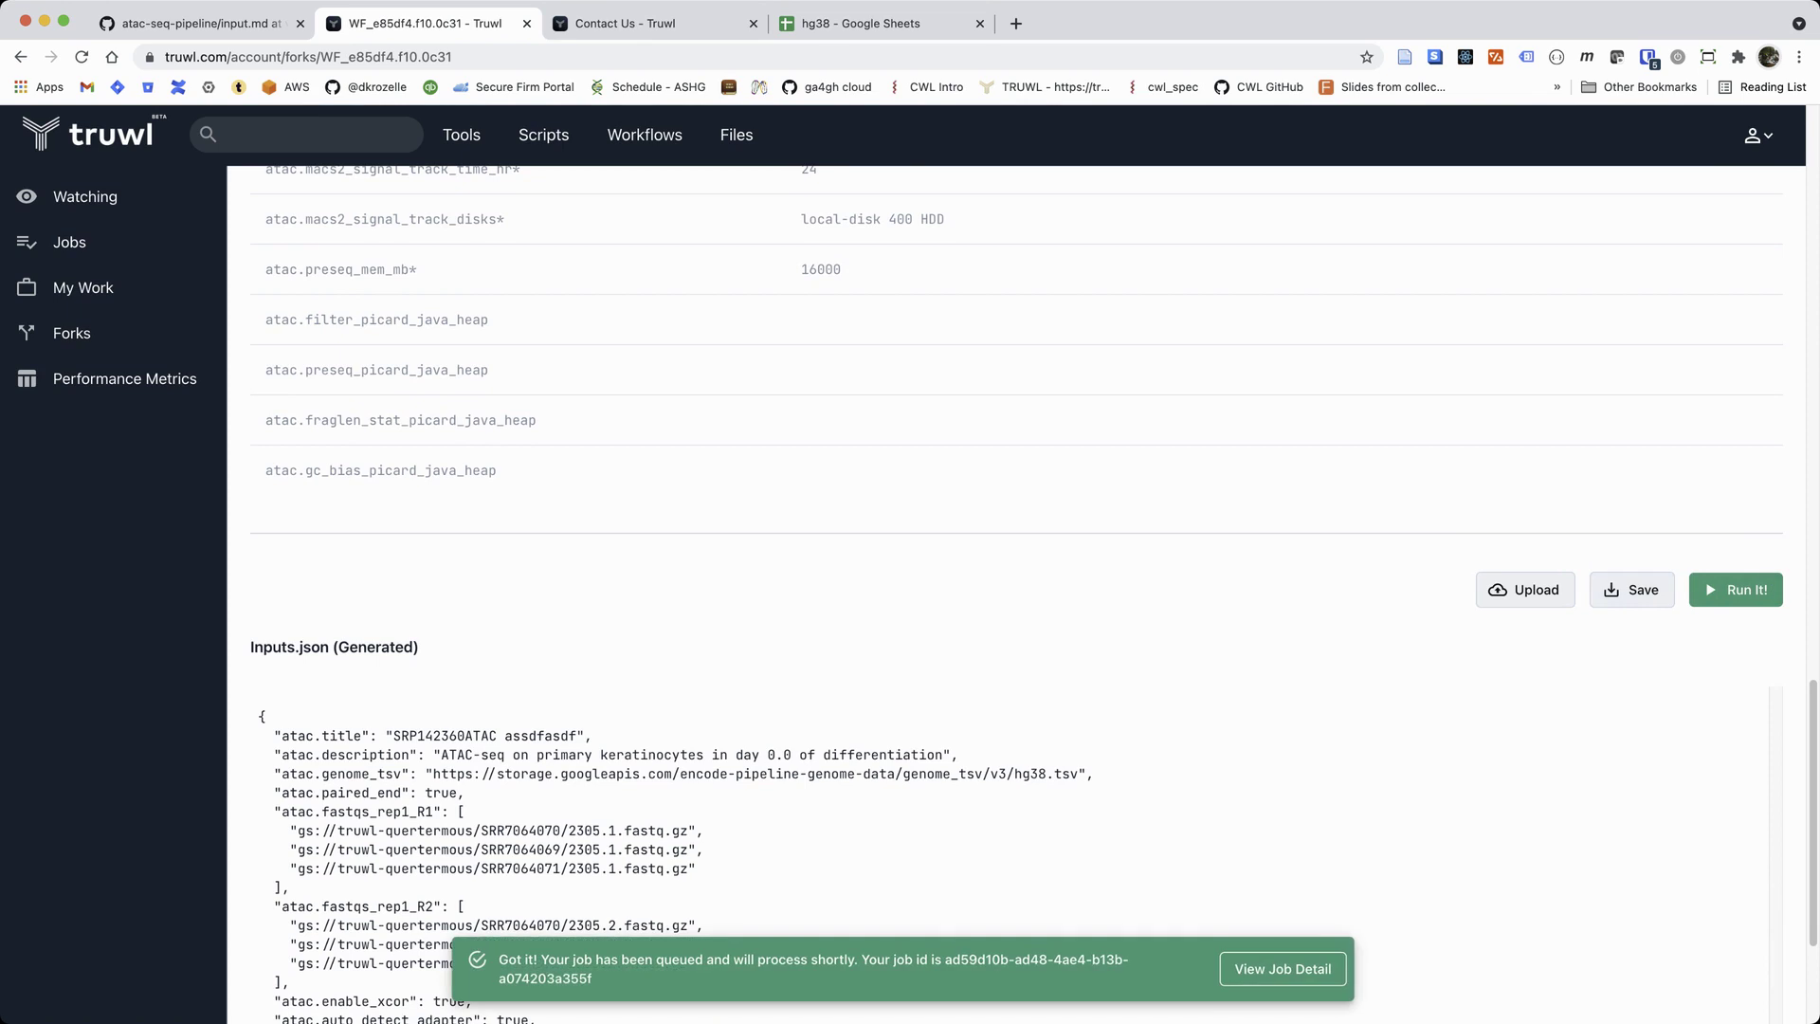
# Step: View the submitted job's details, check the list of all jobs, and reopen the newest job from it
pyautogui.click(1282, 968)
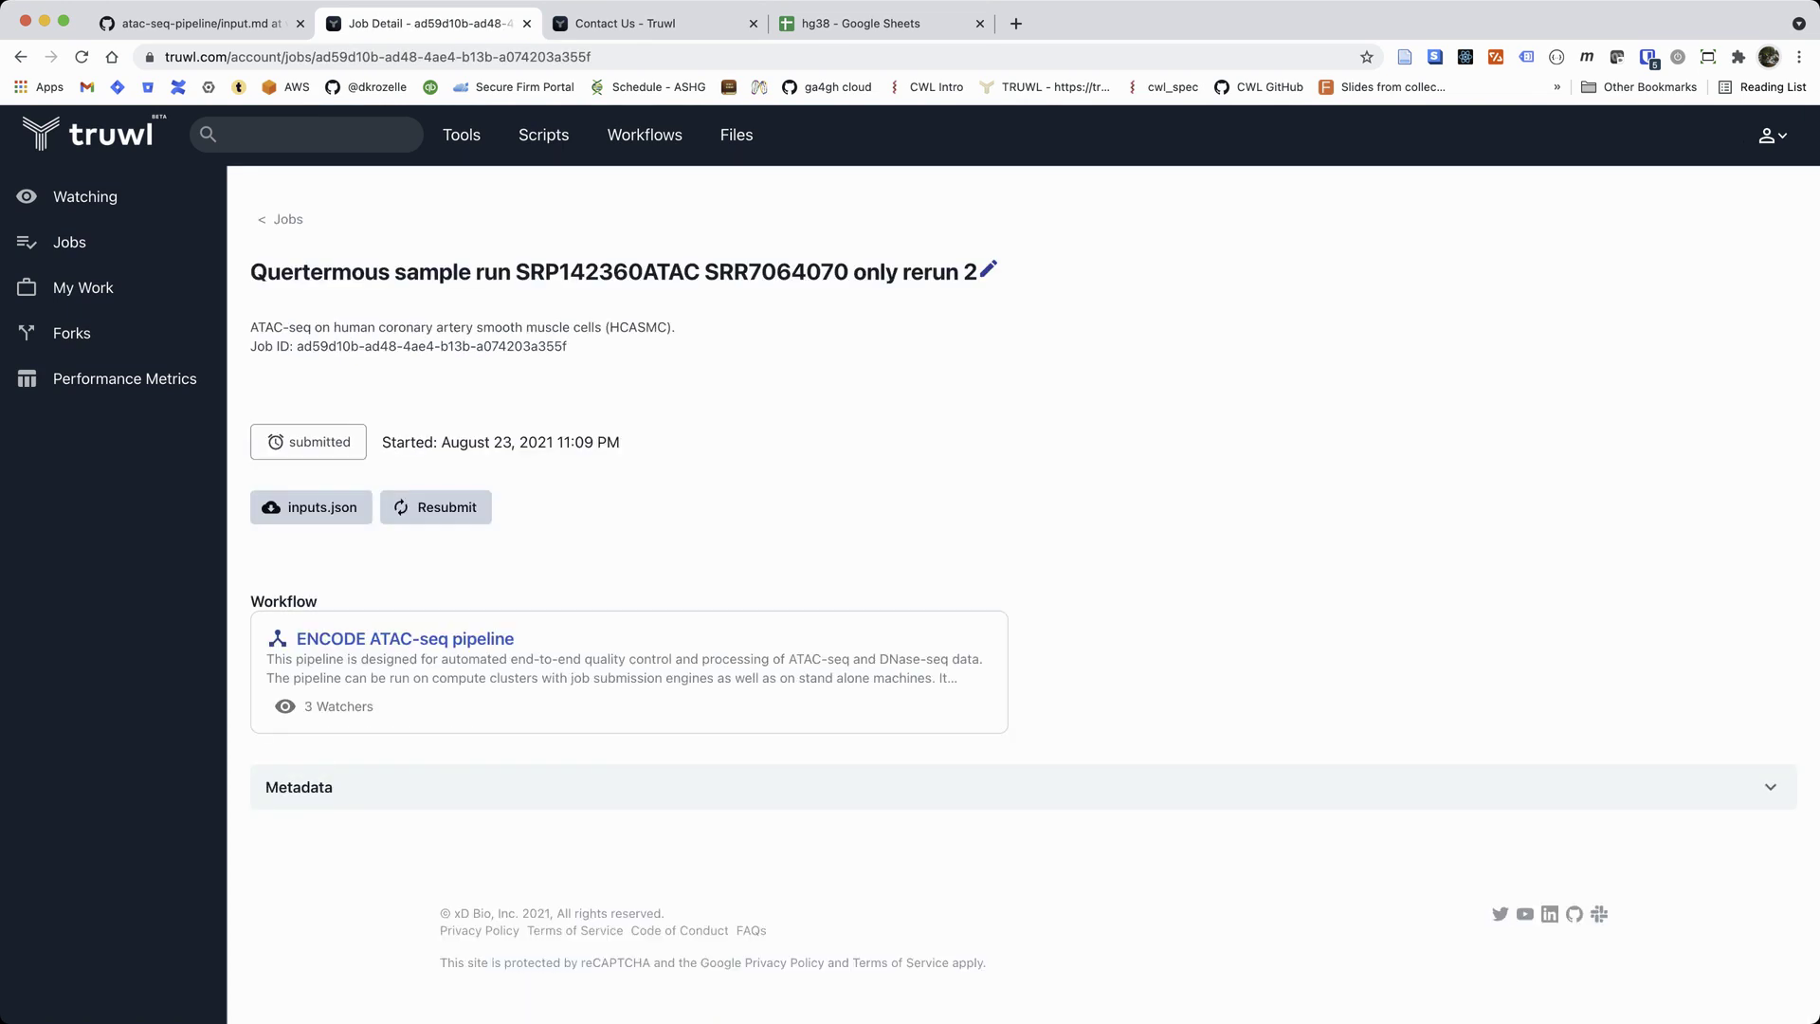
pyautogui.click(90, 245)
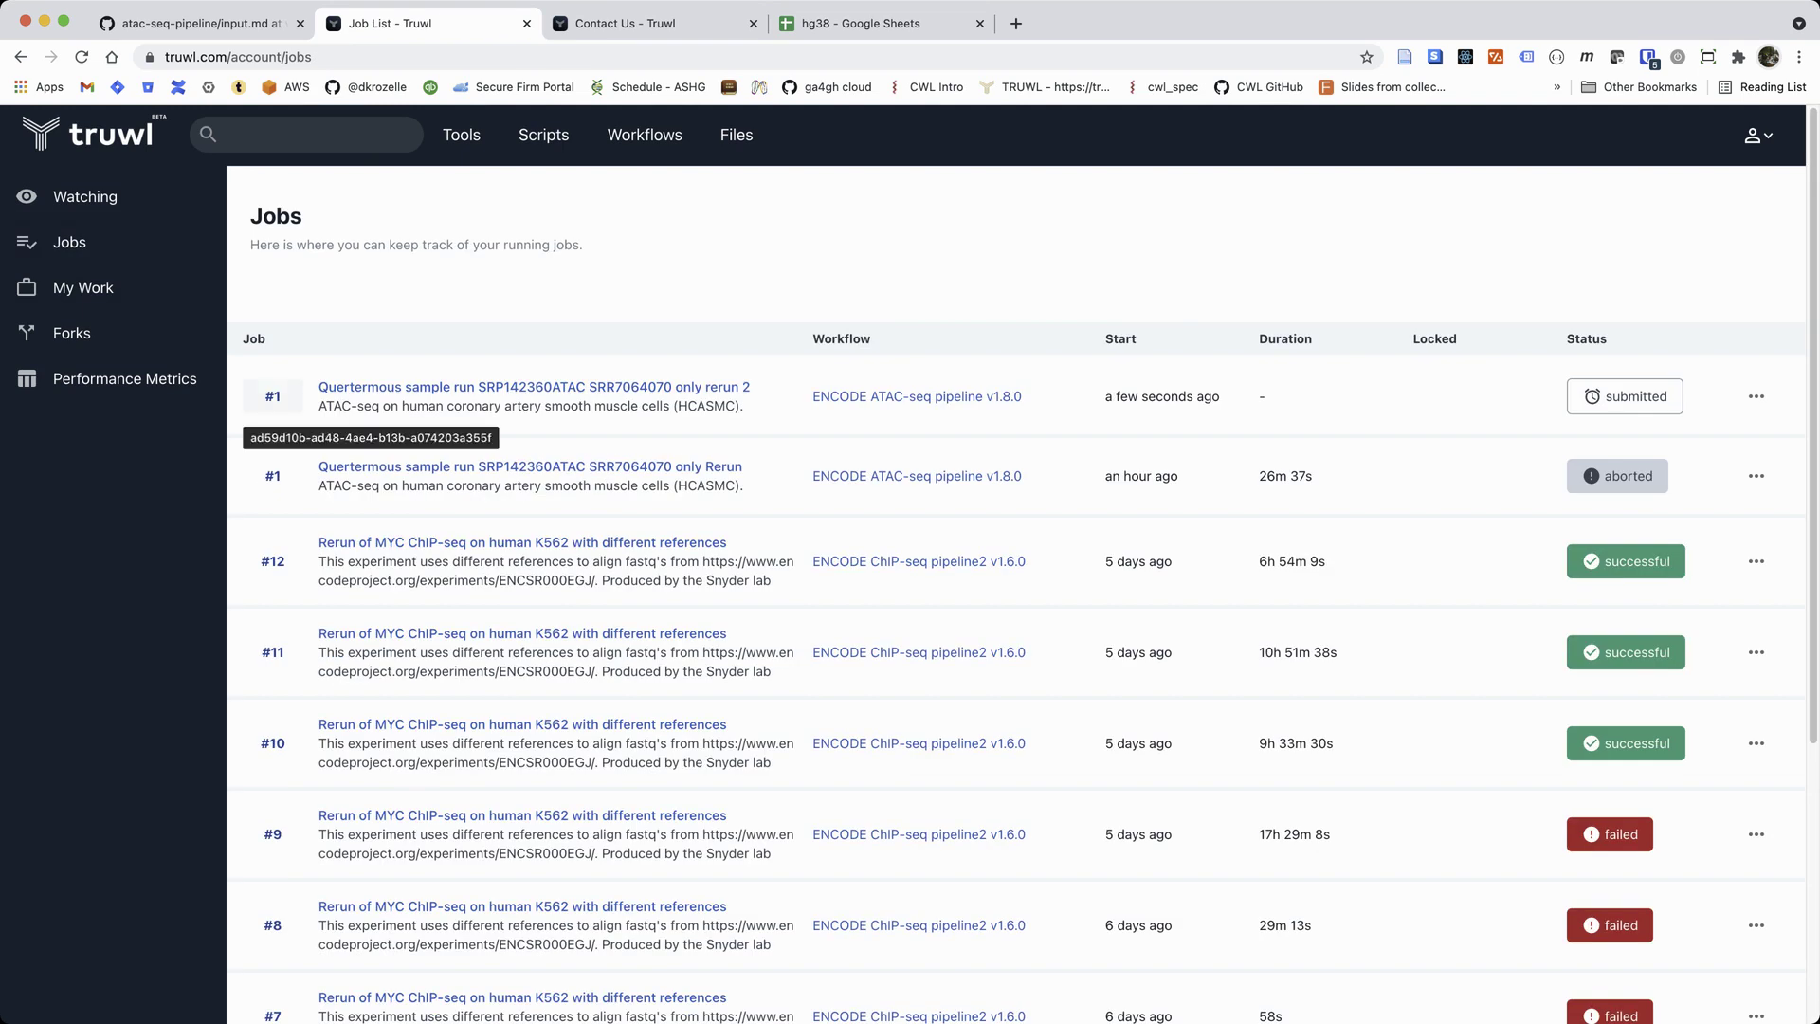
pyautogui.click(273, 398)
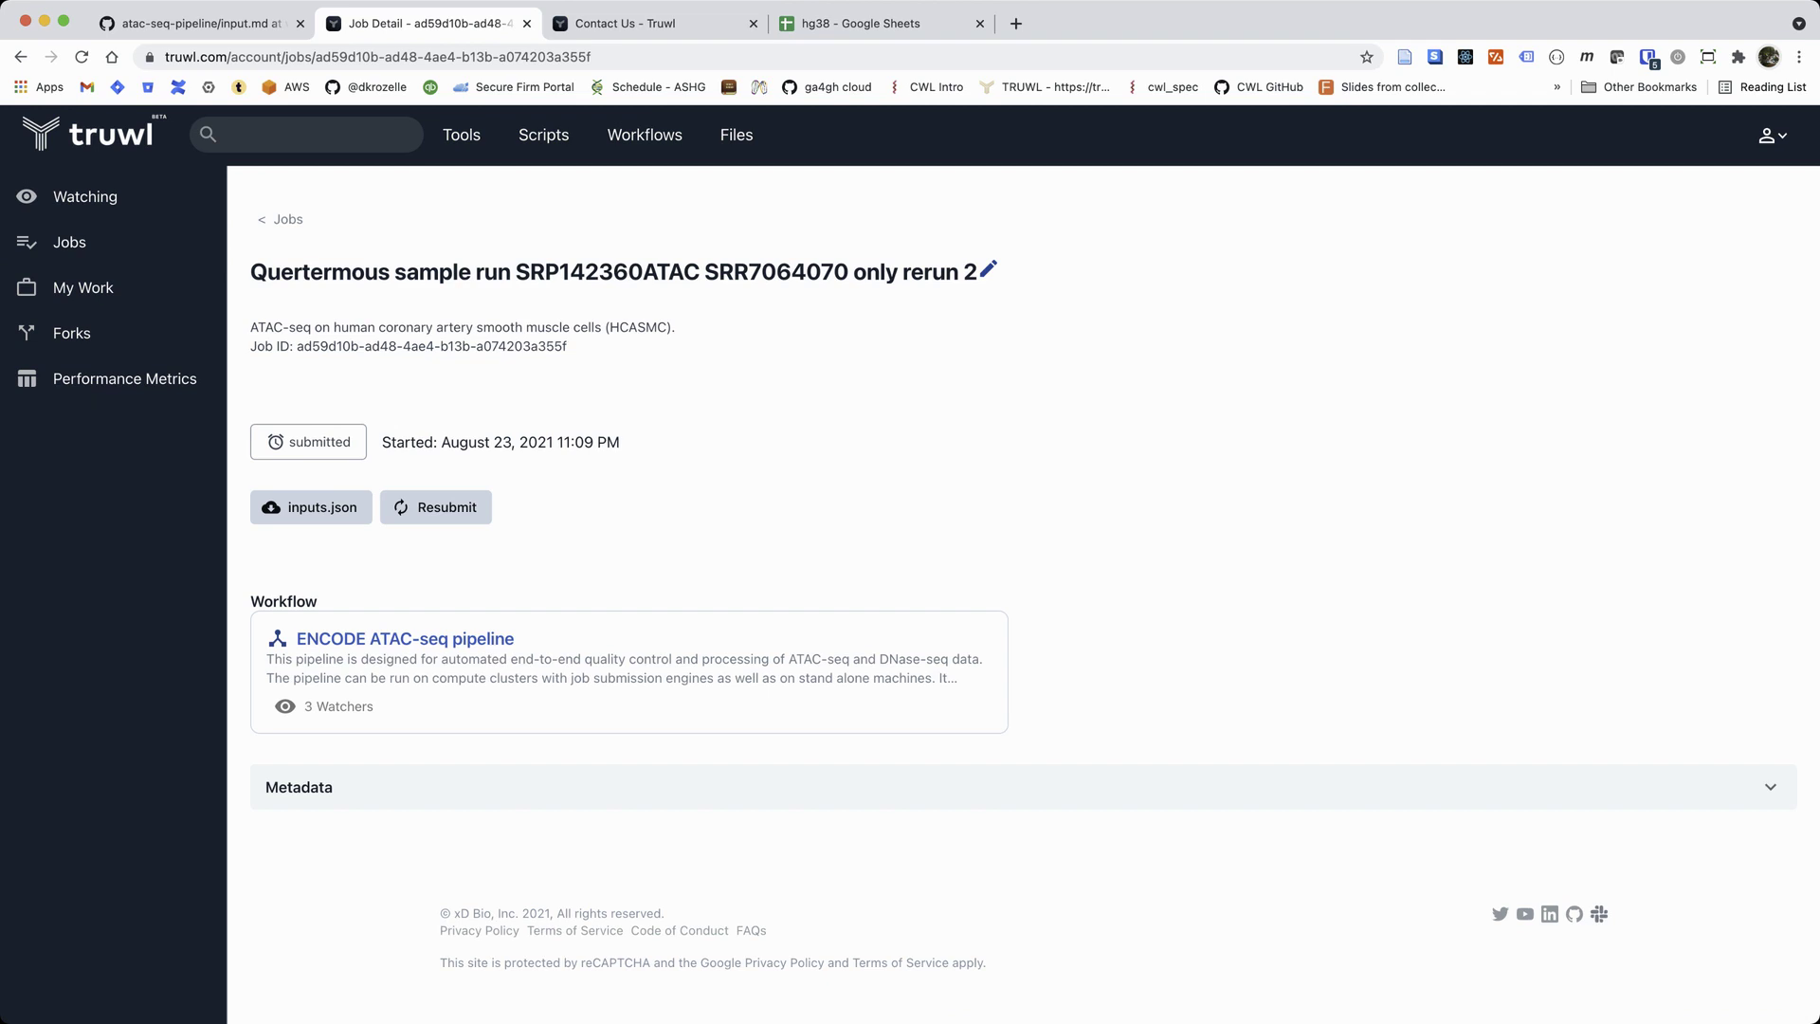
# Step: Look at the Truwl Slack workspace and the Contact Us page, and return to the submitted job's details
pyautogui.click(1599, 913)
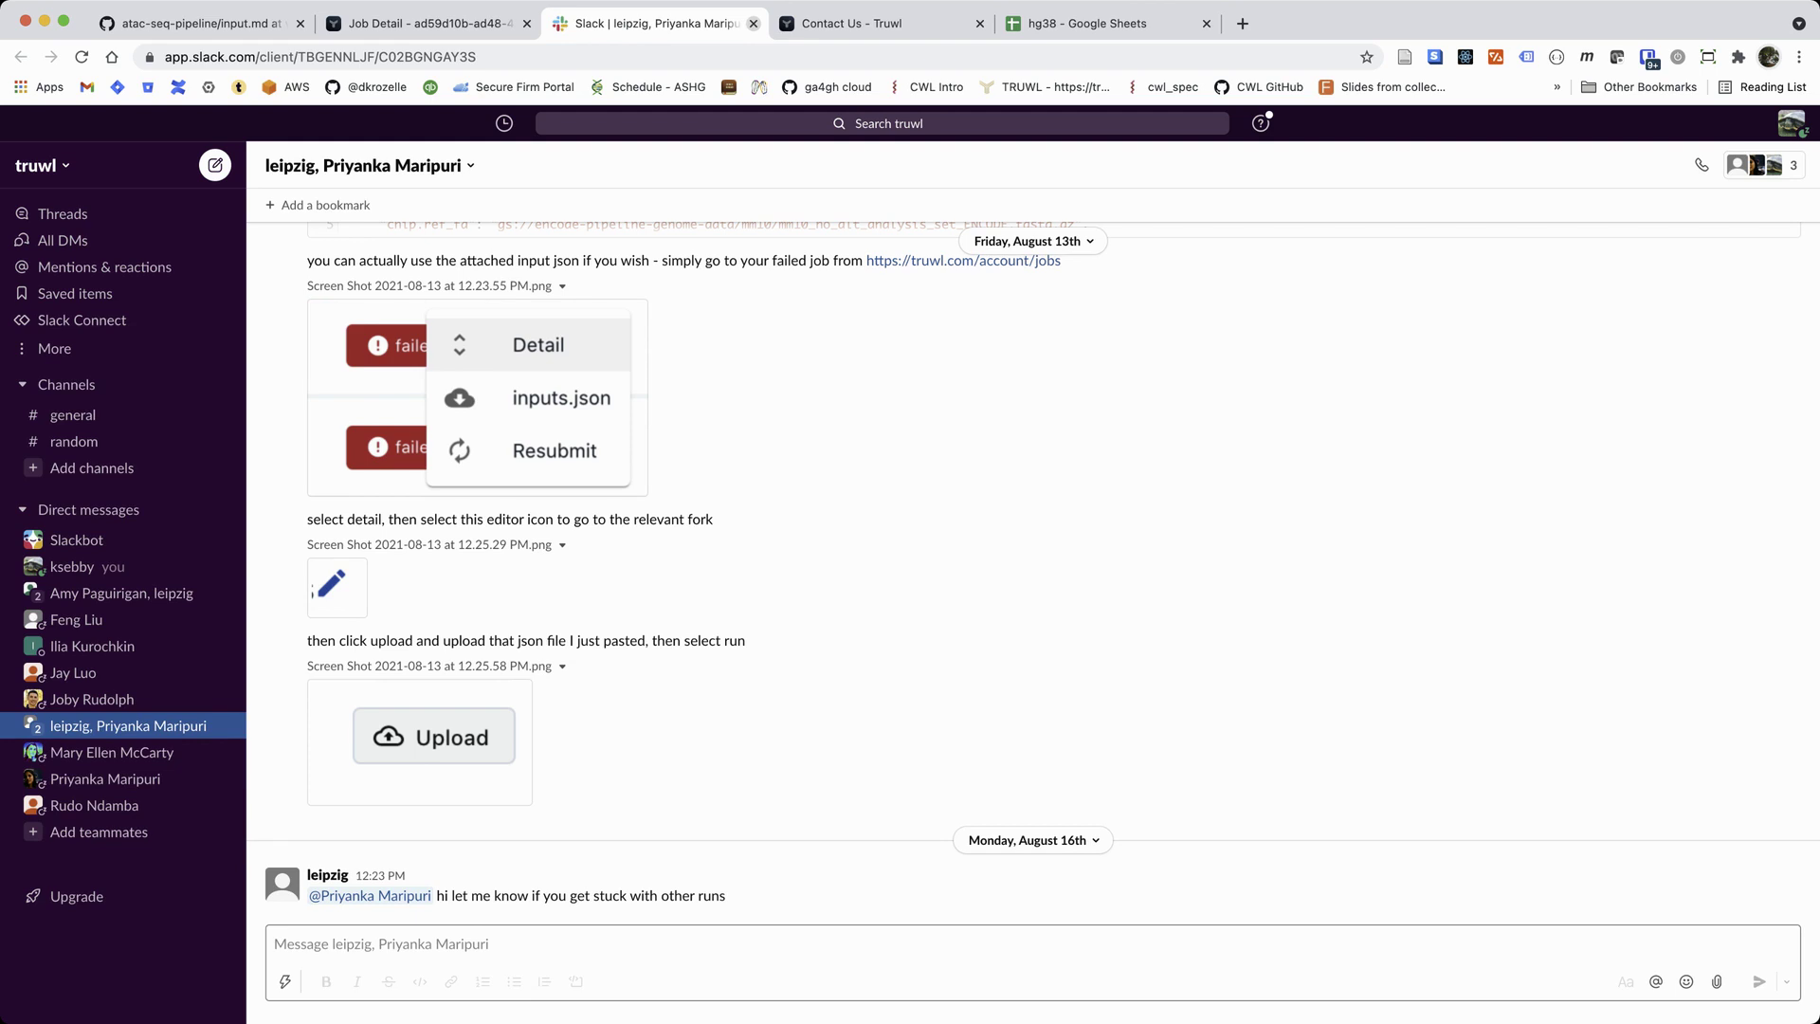
pyautogui.click(754, 23)
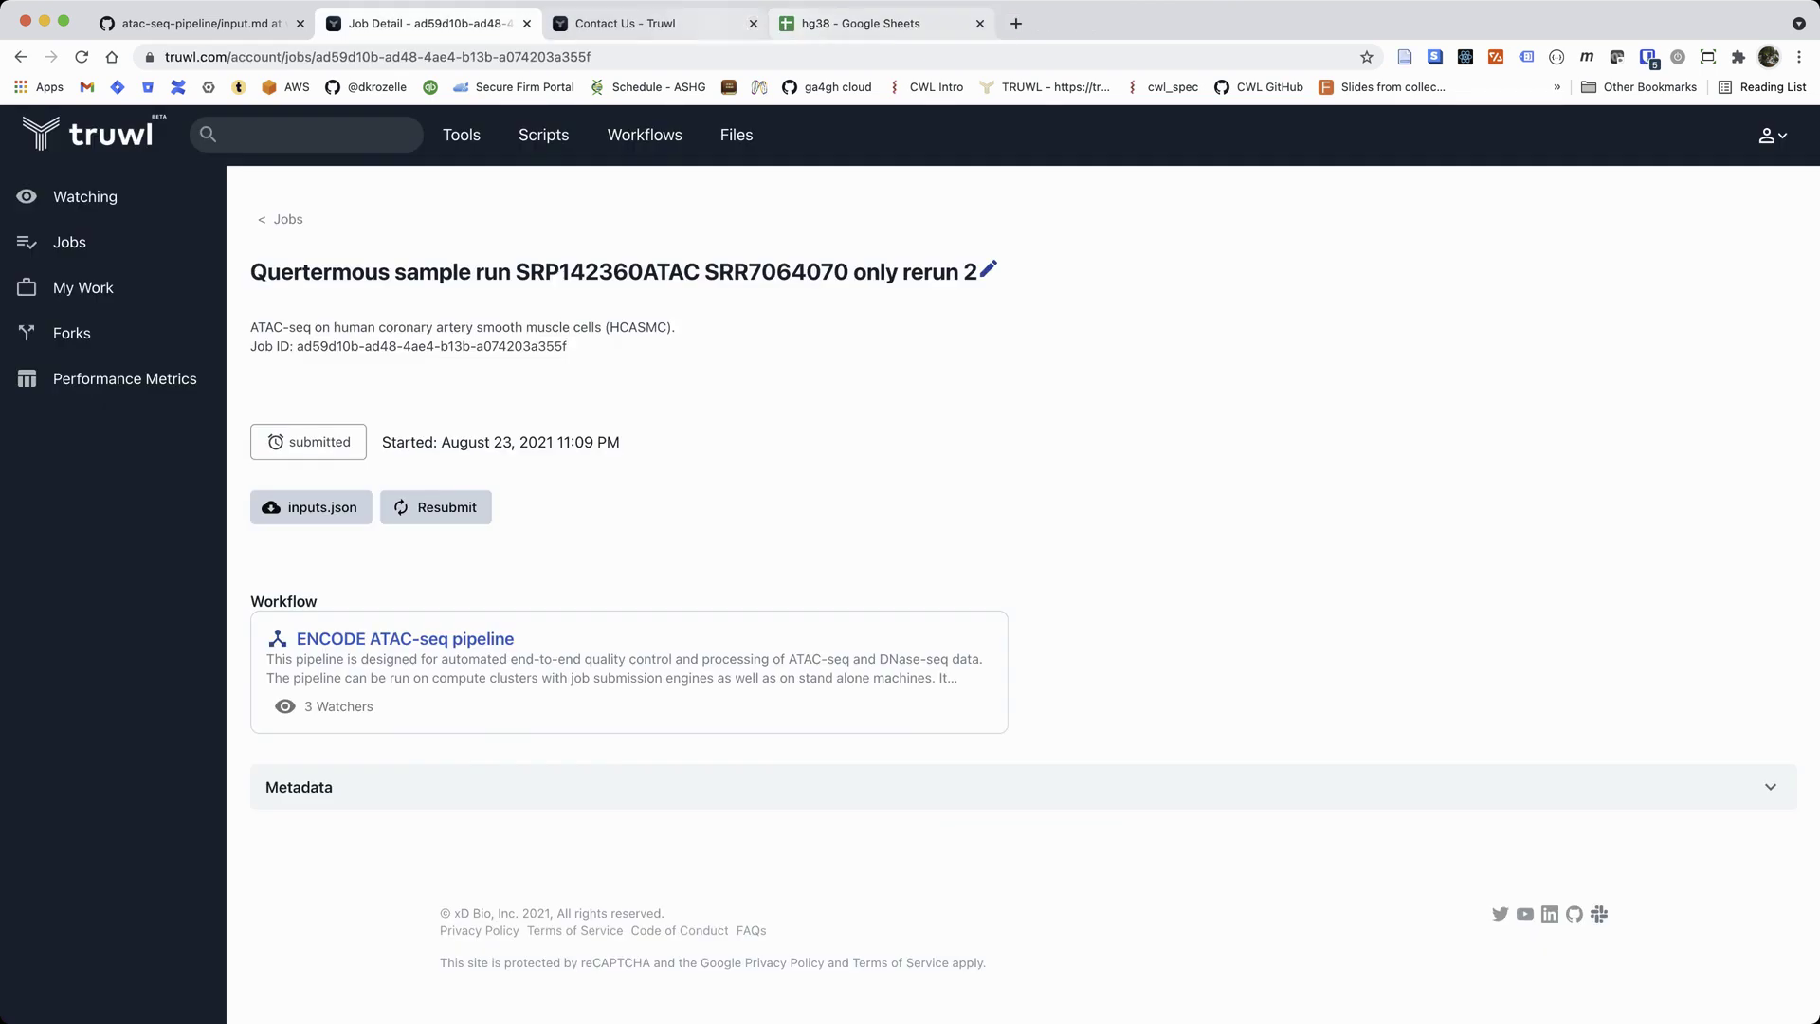
pyautogui.hotkey('ctrl', 'Tab')
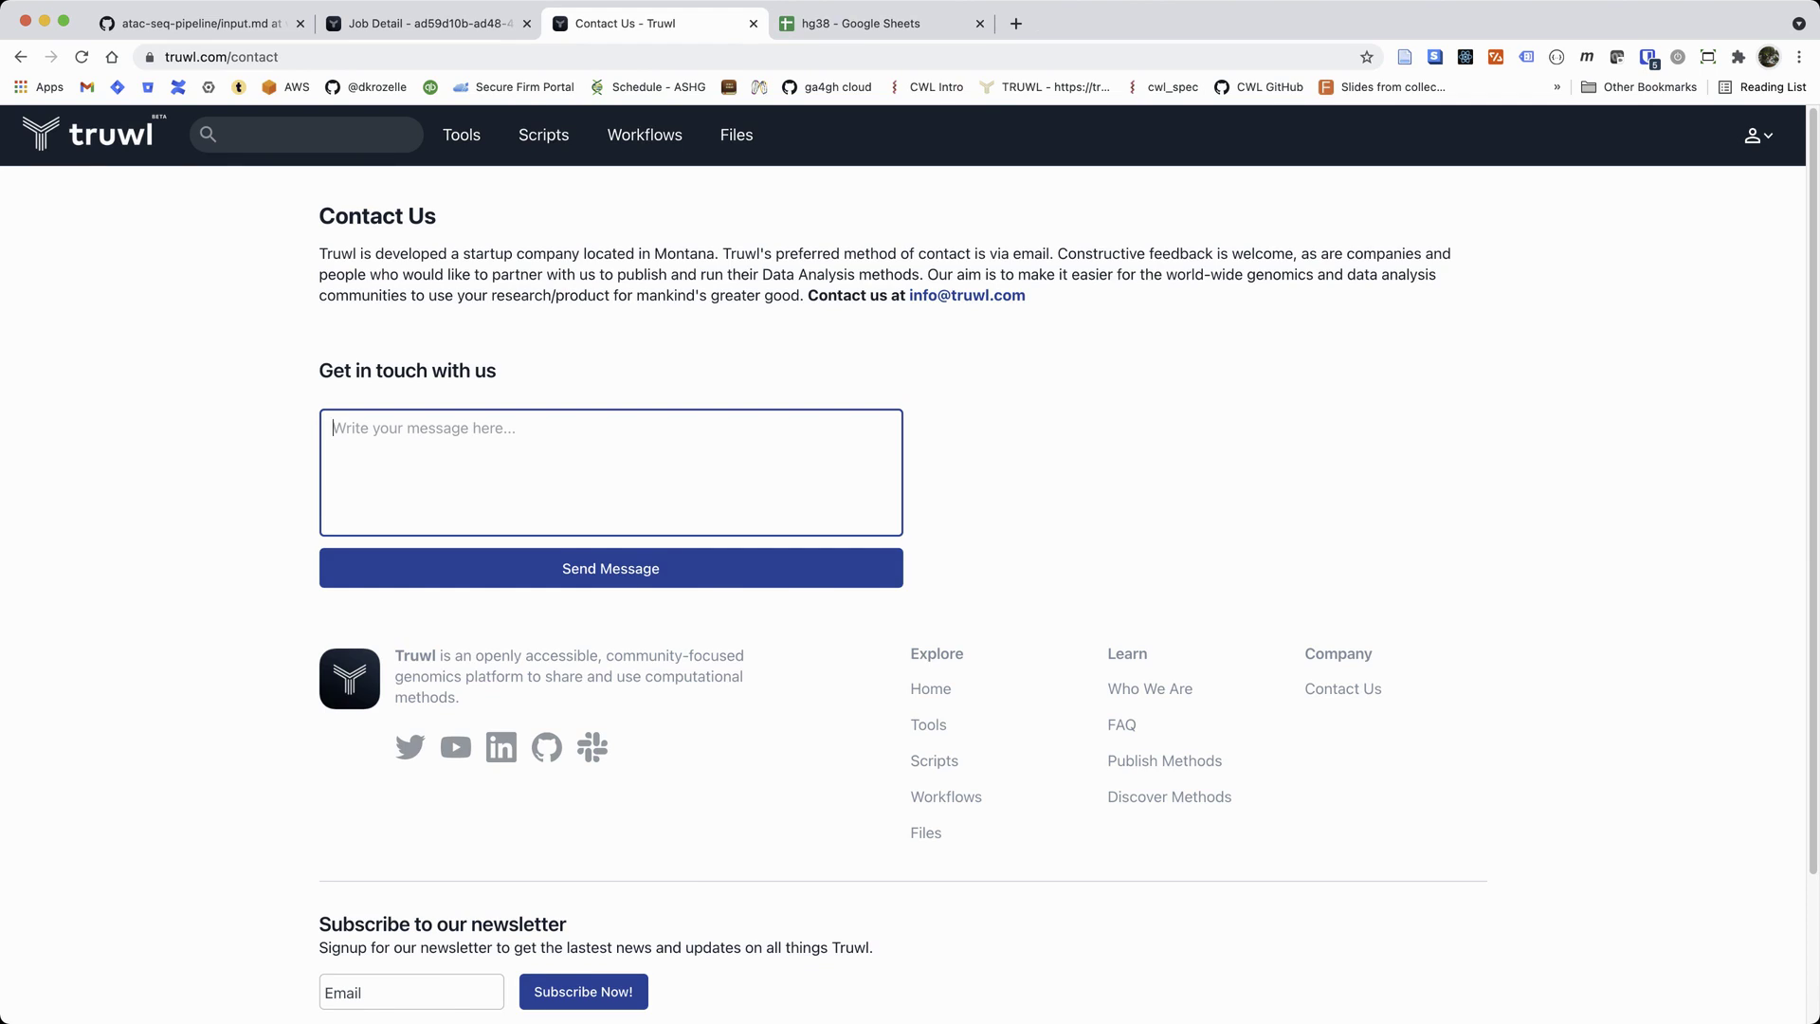
pyautogui.scroll(-3, 910, 559)
pyautogui.scroll(3, 910, 559)
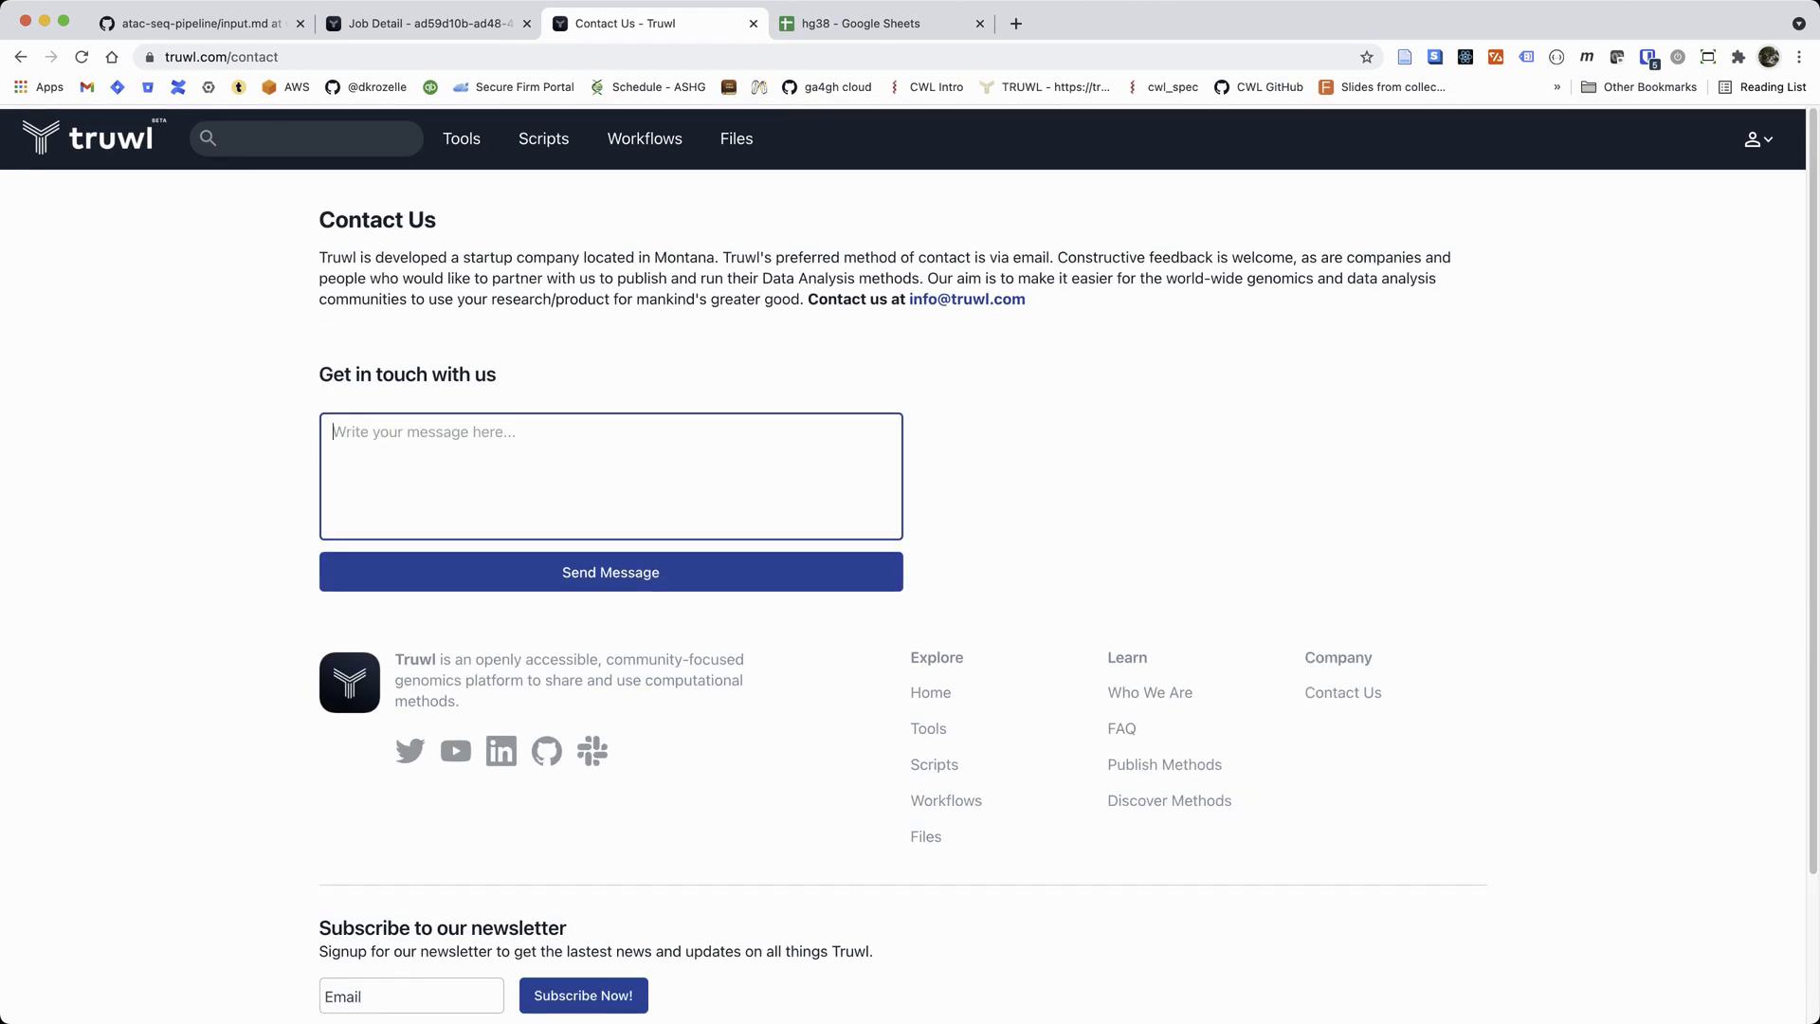
pyautogui.hotkey('ctrl', 'shift', 'Tab')
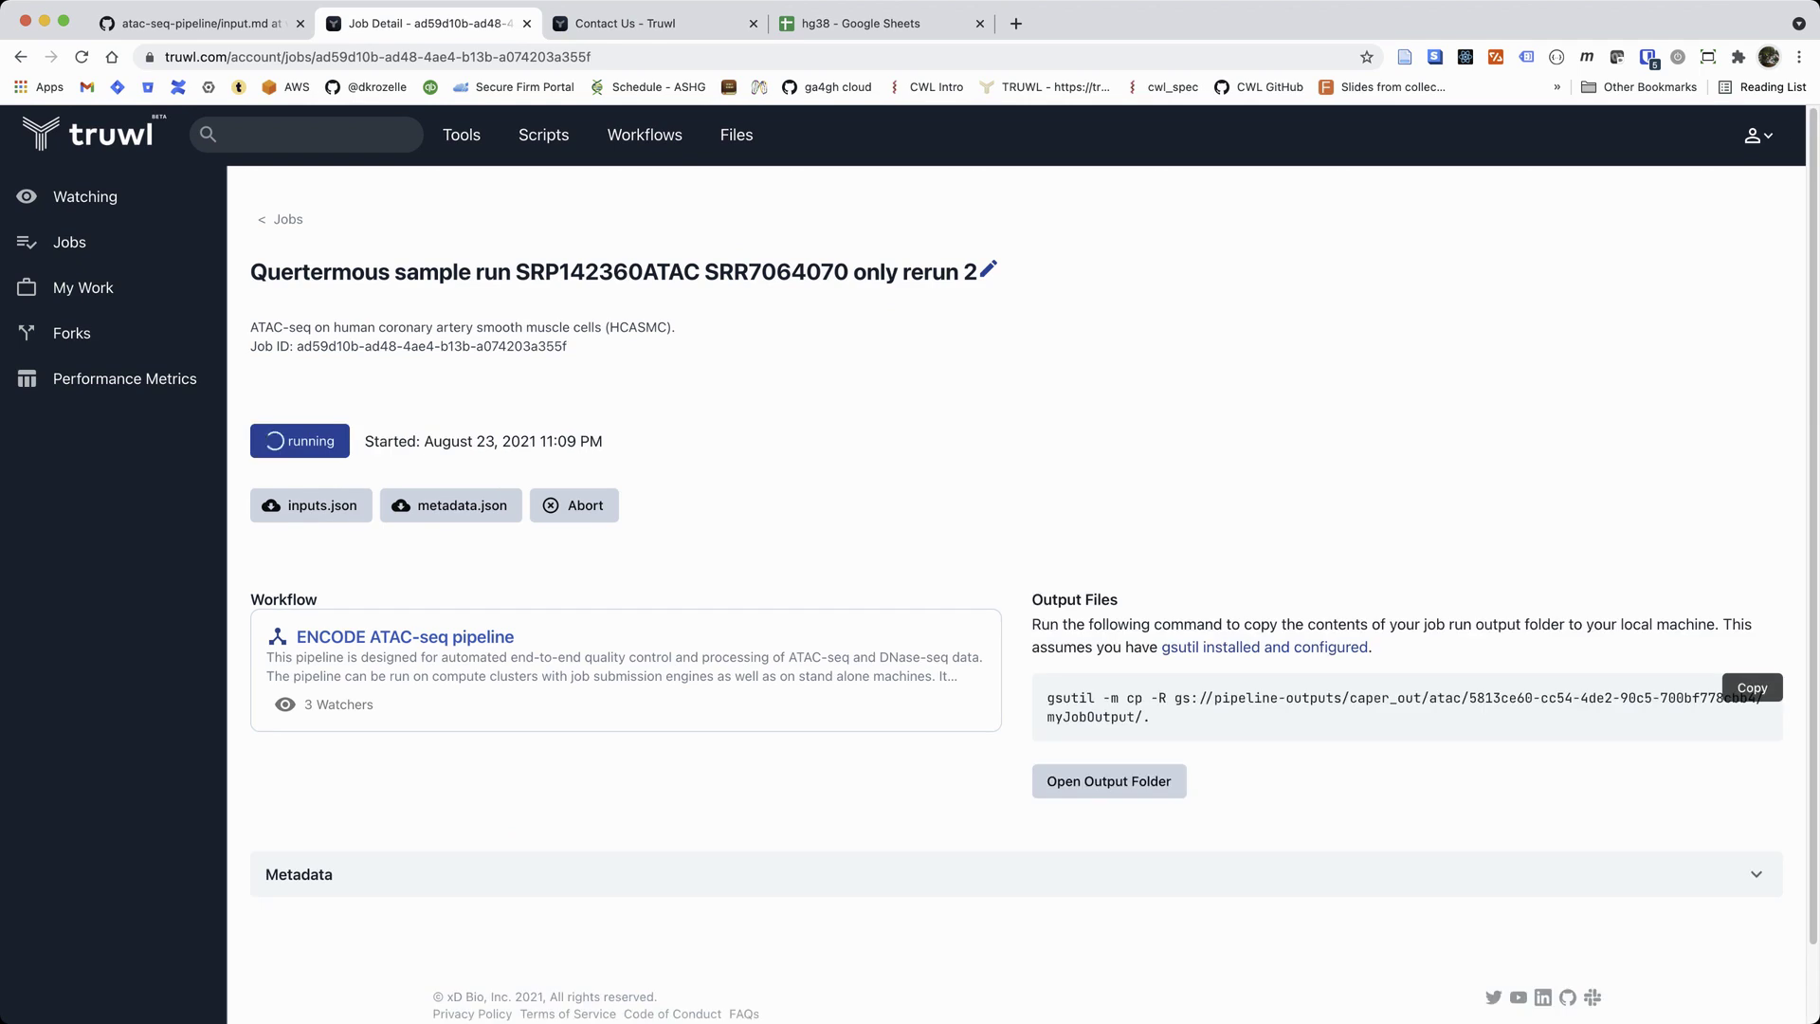
# Step: Expand the job's metadata and read through it down to the end and back up
pyautogui.scroll(-2, 1024, 569)
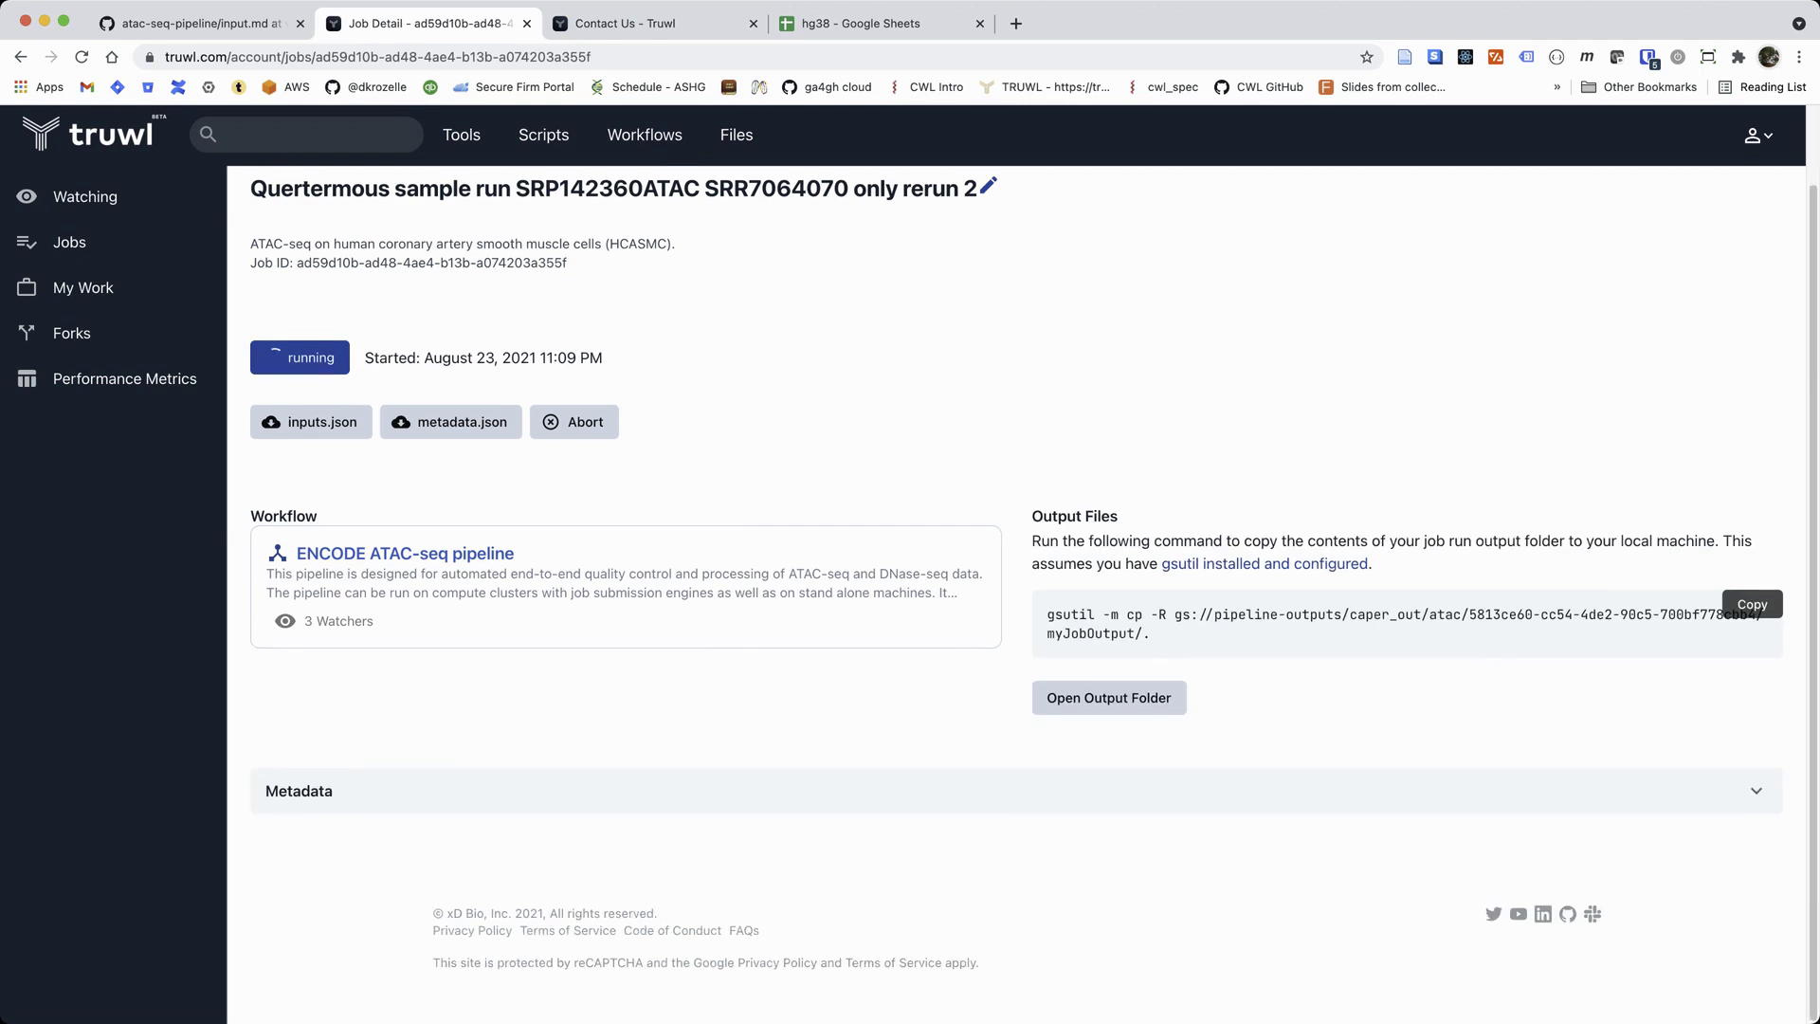
pyautogui.click(1756, 791)
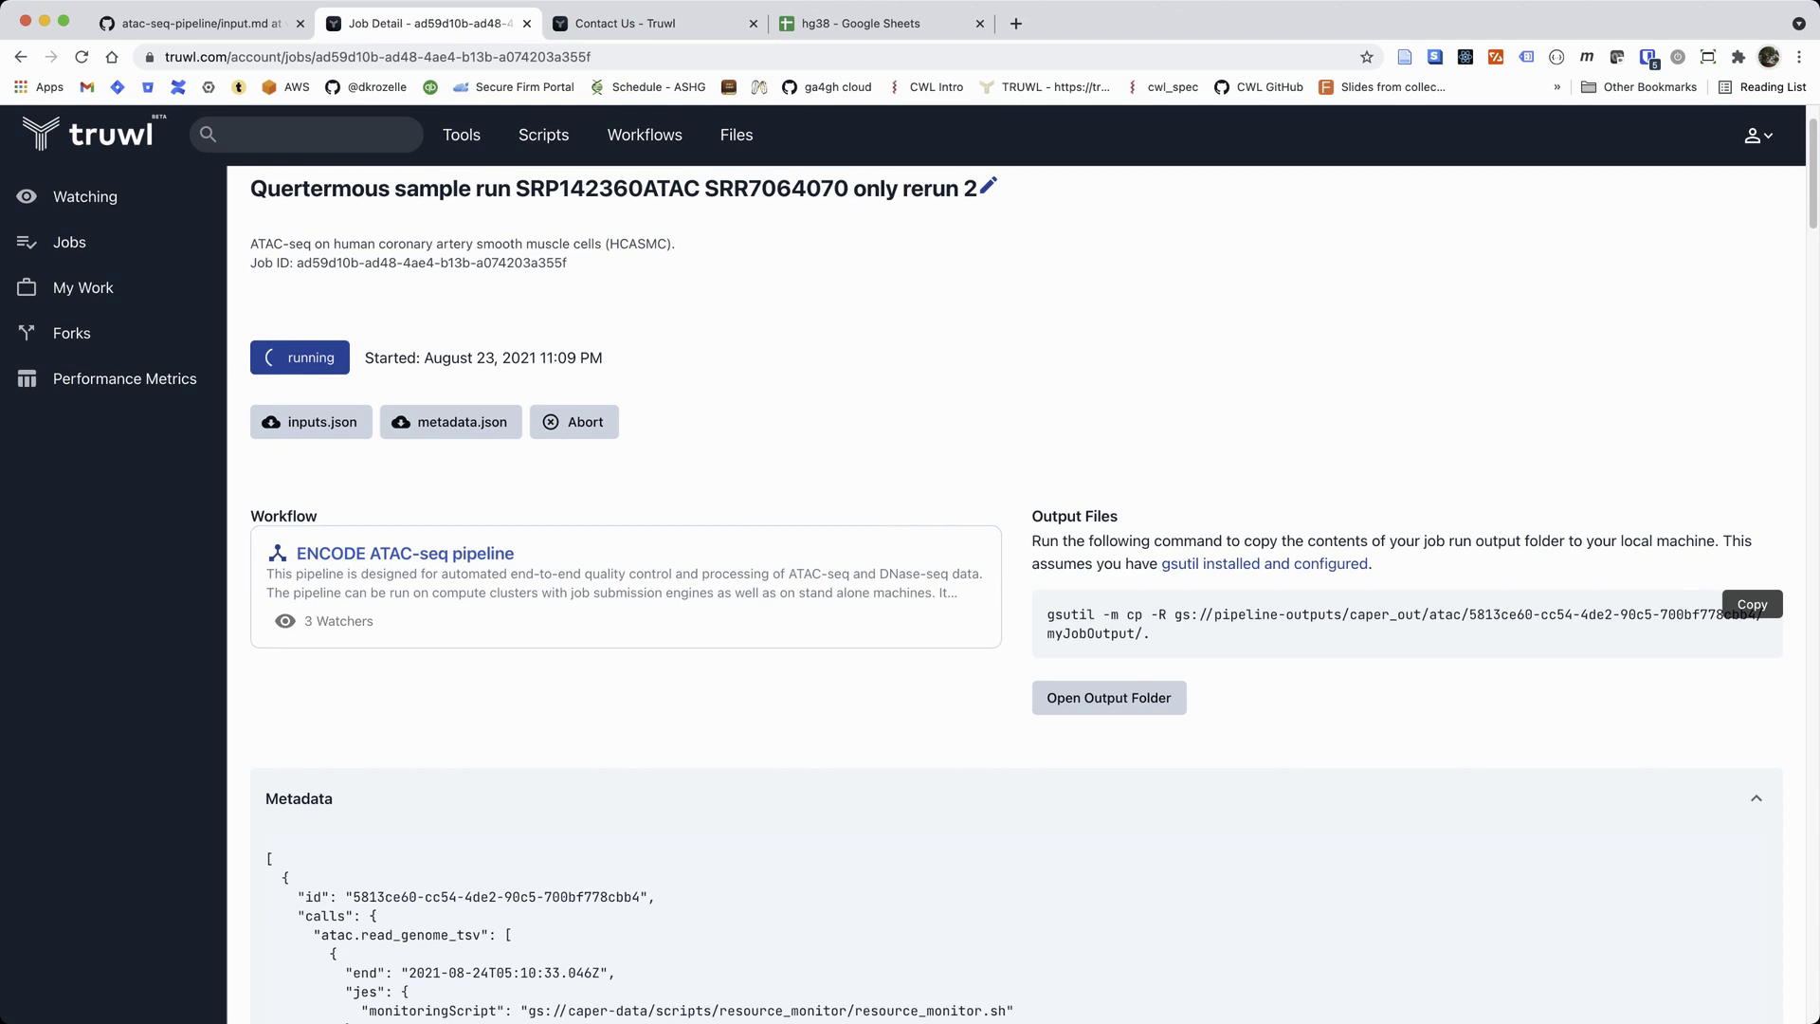
pyautogui.scroll(-10, 1016, 594)
pyautogui.scroll(-20, 1016, 594)
pyautogui.scroll(-20, 1017, 594)
pyautogui.scroll(20, 1016, 594)
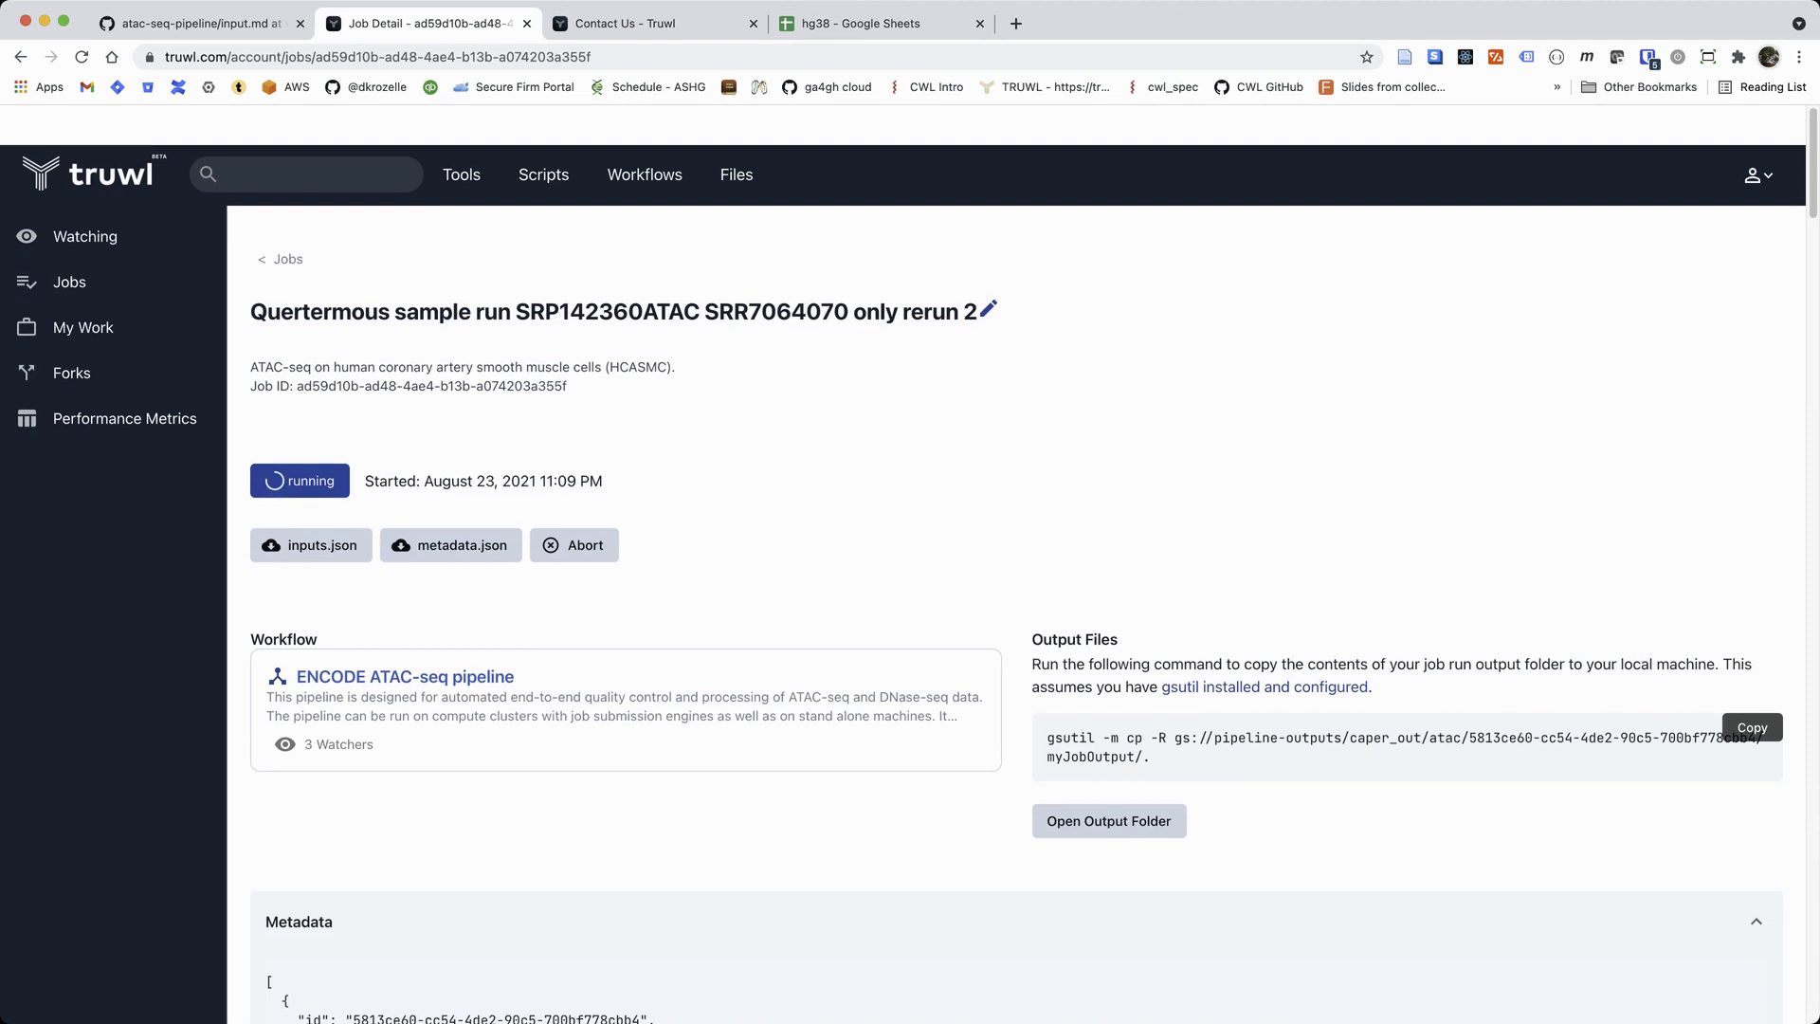